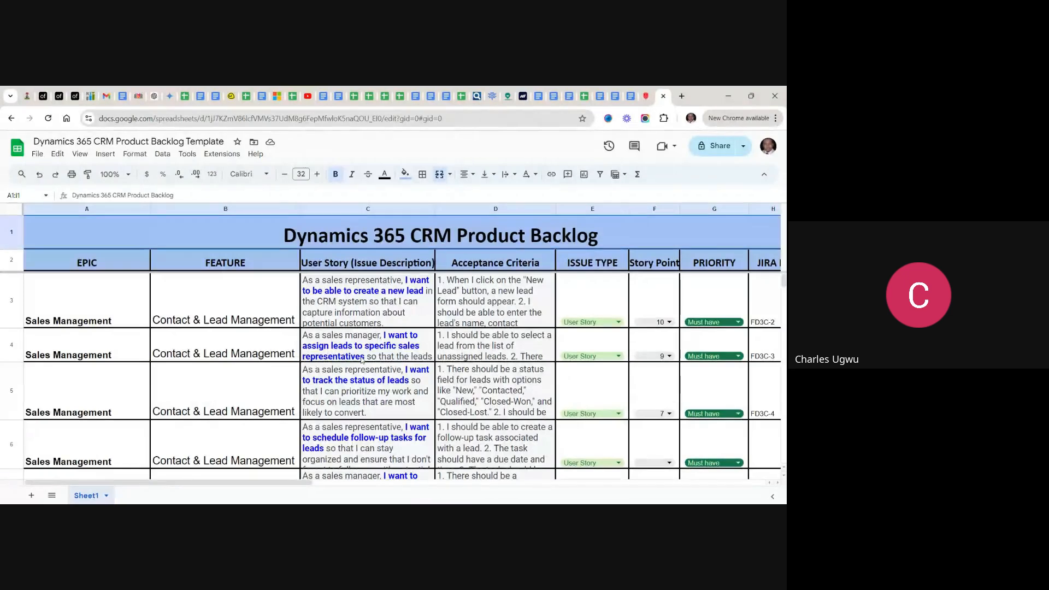
{"action": "scroll", "coordinate": [362, 359], "scroll_direction": "down", "scroll_amount": 3}
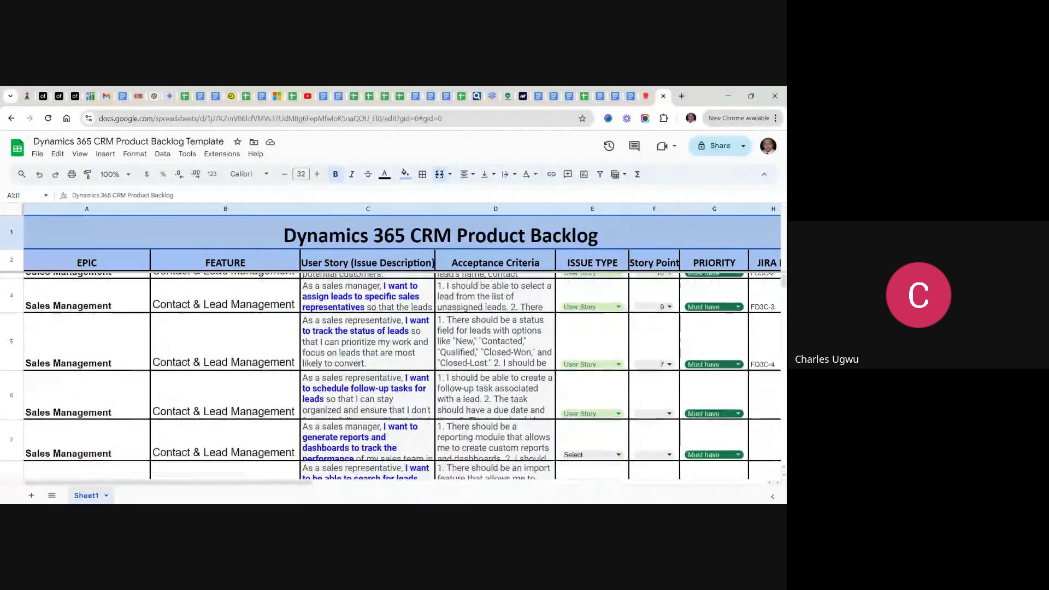
{"action": "scroll", "coordinate": [391, 377], "scroll_direction": "up", "scroll_amount": 3}
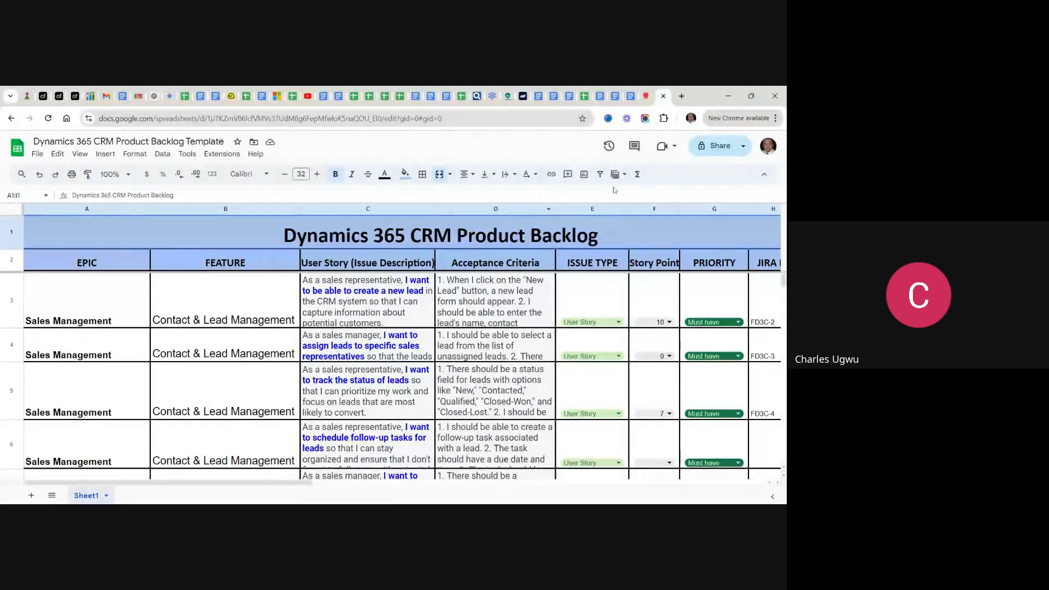
- Search the web for "jira software" in a new browser tab
{"action": "left_click", "coordinate": [682, 96]}
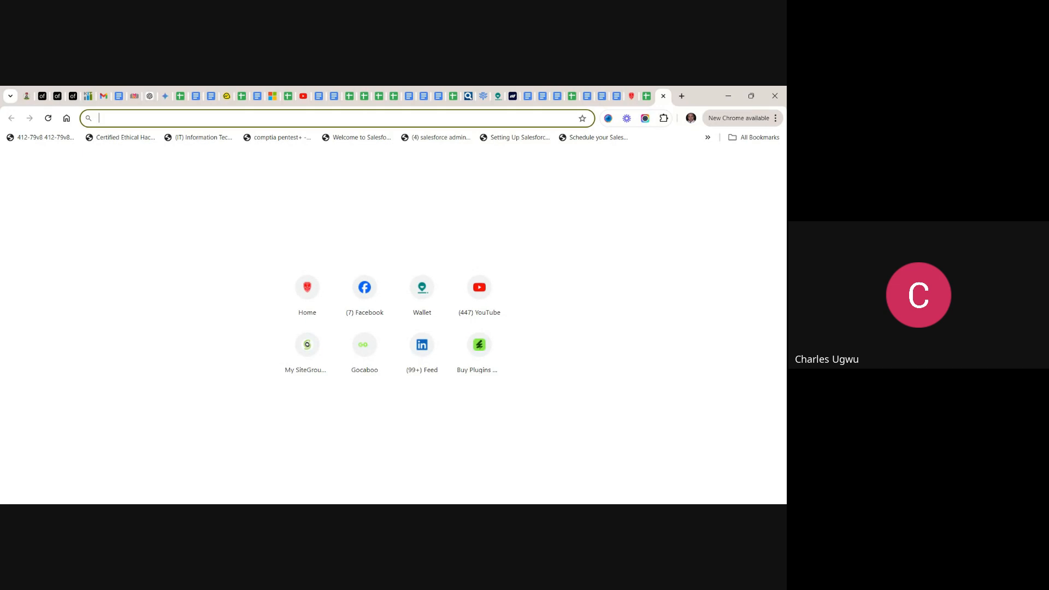
{"action": "type", "text": "j"}
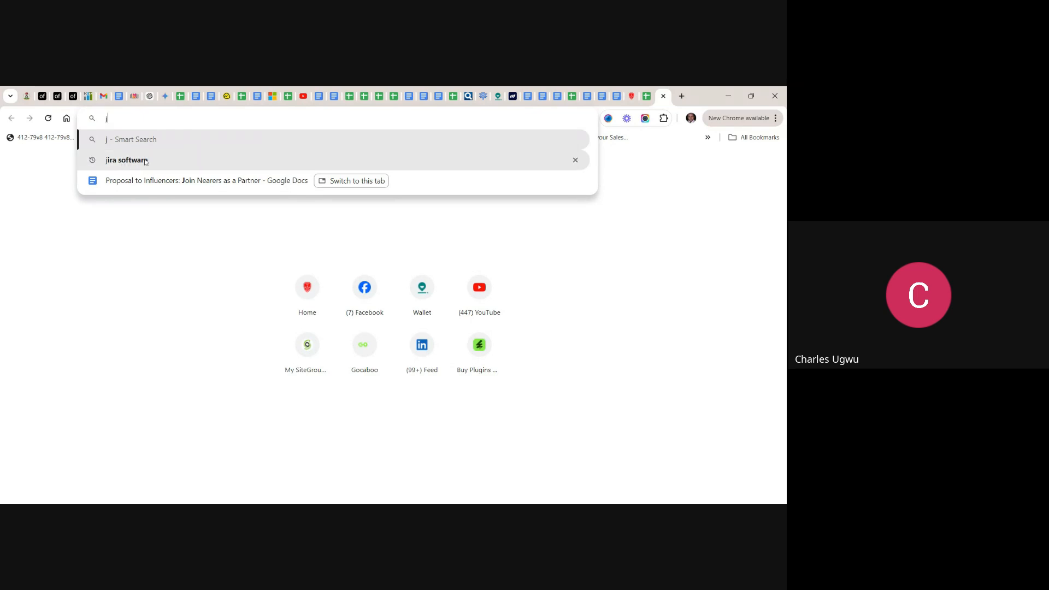
{"action": "left_click", "coordinate": [127, 160]}
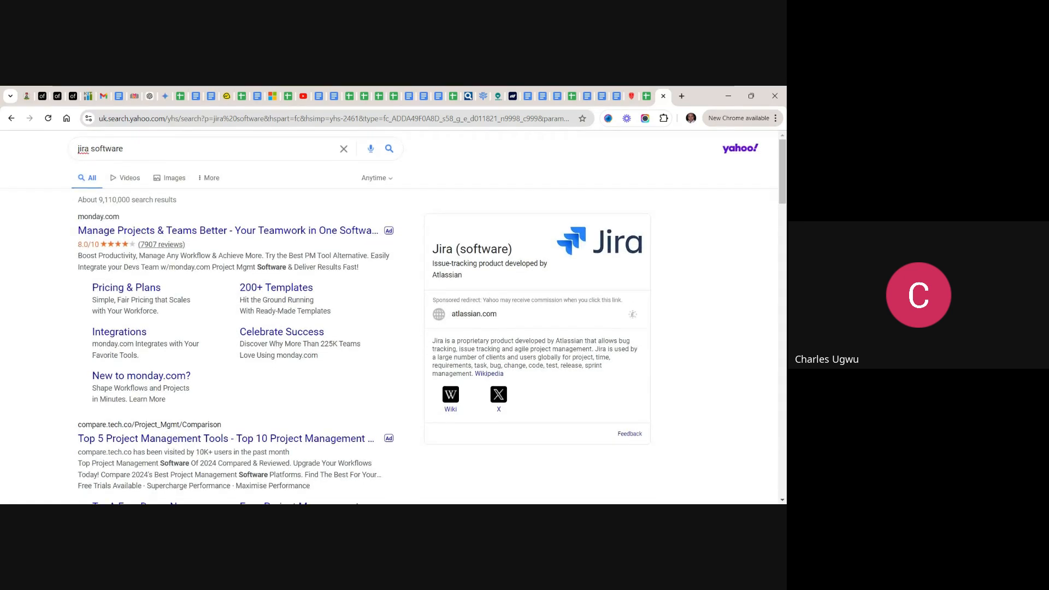
- Open Atlassian's Jira pricing page from the search results and review the Free, Standard, Premium and Enterprise plans
{"action": "scroll", "coordinate": [388, 317], "scroll_direction": "down", "scroll_amount": 2}
{"action": "scroll", "coordinate": [388, 317], "scroll_direction": "down", "scroll_amount": 4}
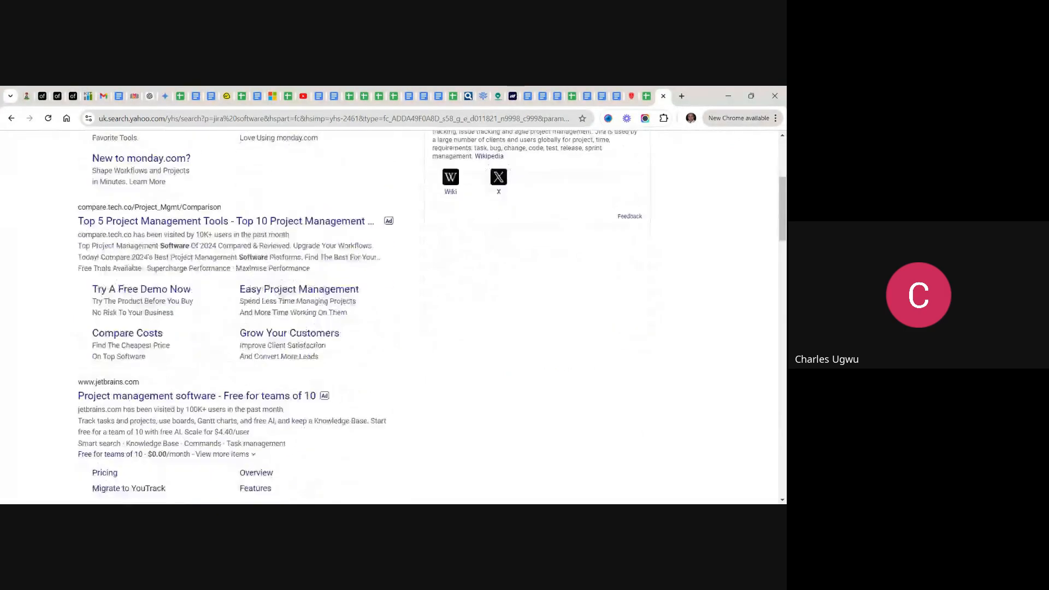
{"action": "scroll", "coordinate": [388, 317], "scroll_direction": "down", "scroll_amount": 3}
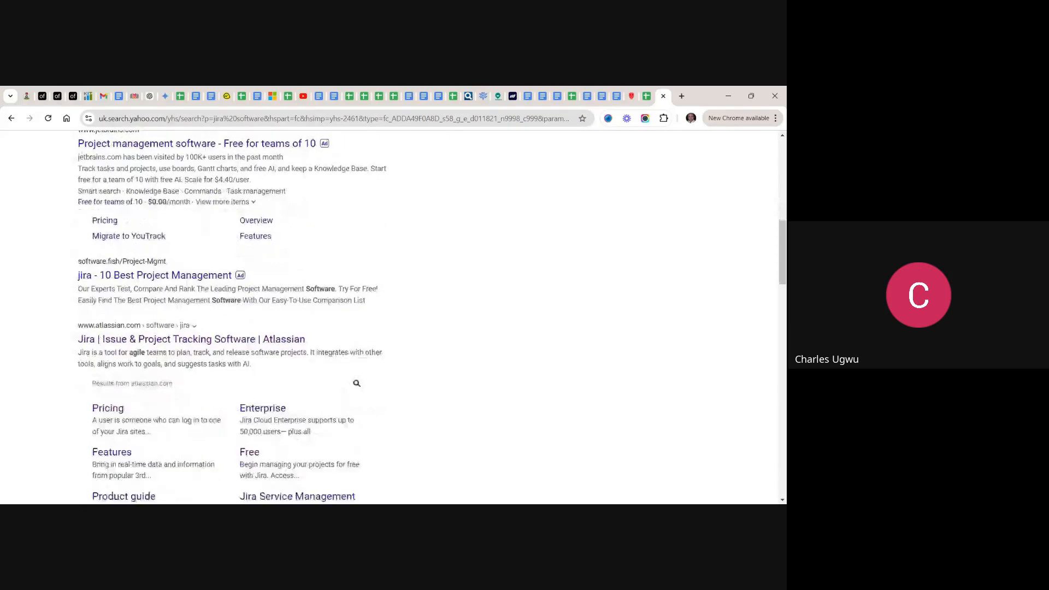
{"action": "scroll", "coordinate": [388, 317], "scroll_direction": "down", "scroll_amount": 1}
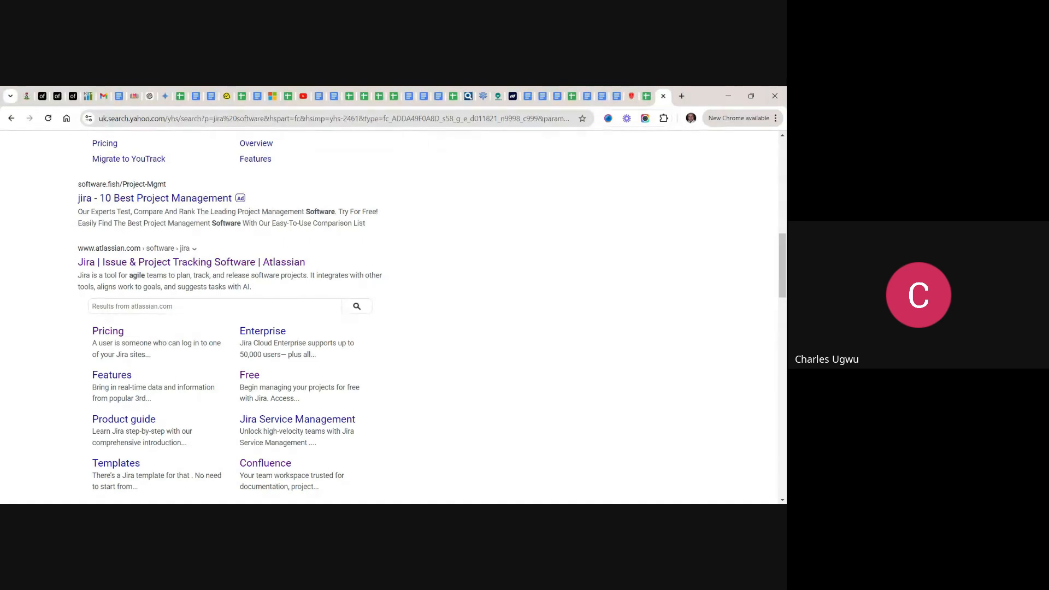
{"action": "left_click", "coordinate": [116, 333]}
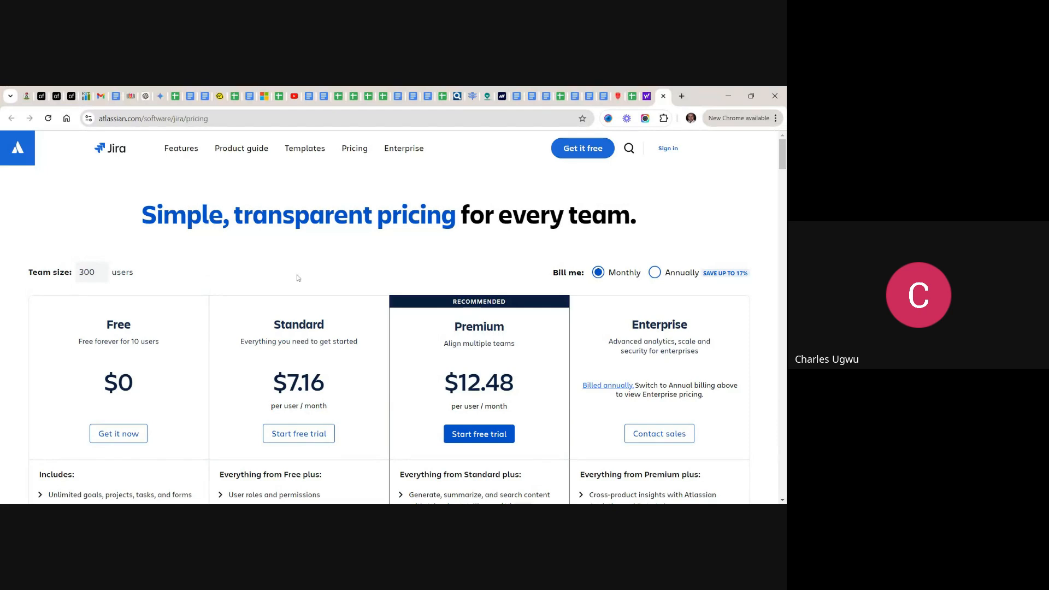
{"action": "left_click_drag", "start_coordinate": [297, 276], "coordinate": [187, 347]}
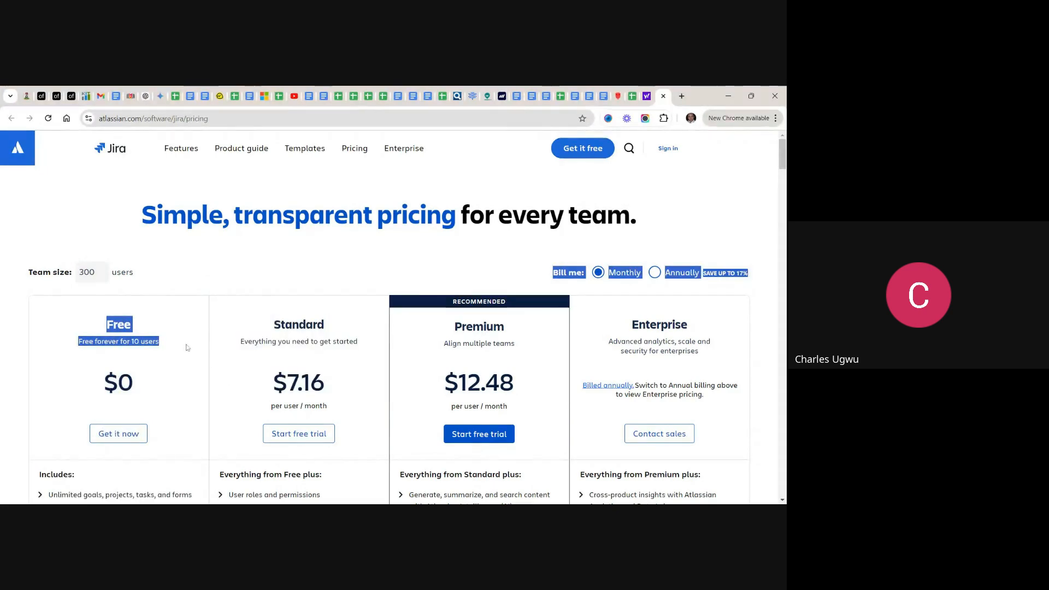
{"action": "left_click", "coordinate": [186, 348]}
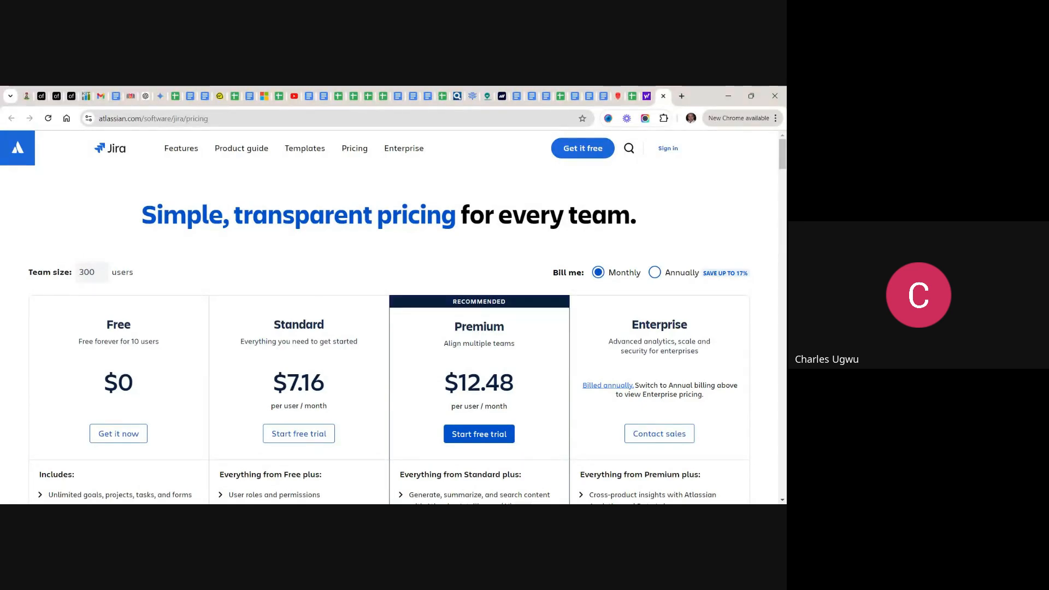
{"action": "scroll", "coordinate": [394, 317], "scroll_direction": "down", "scroll_amount": 2}
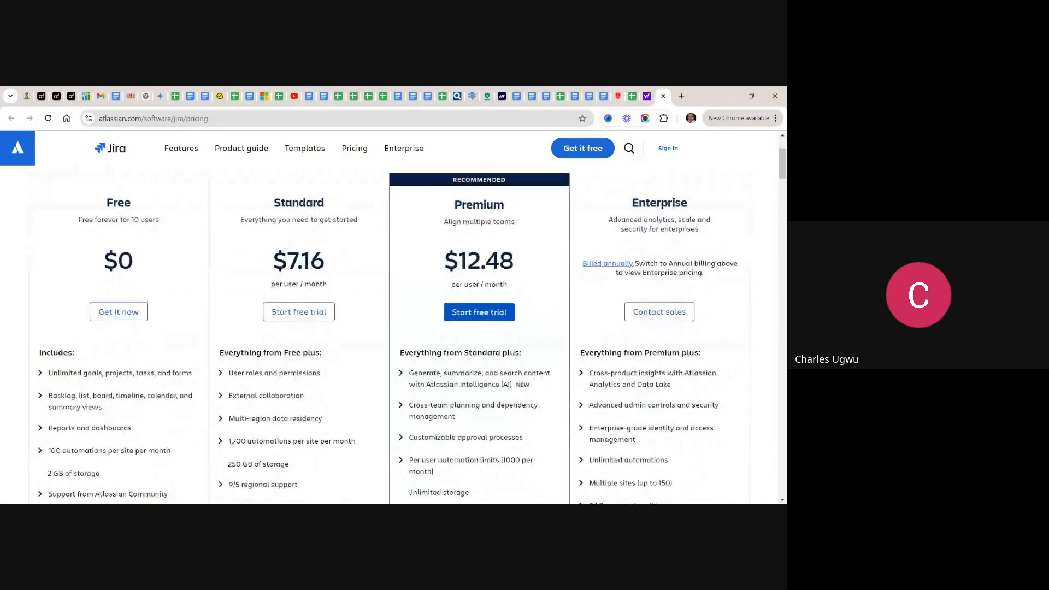
{"action": "scroll", "coordinate": [499, 405], "scroll_direction": "up", "scroll_amount": 1}
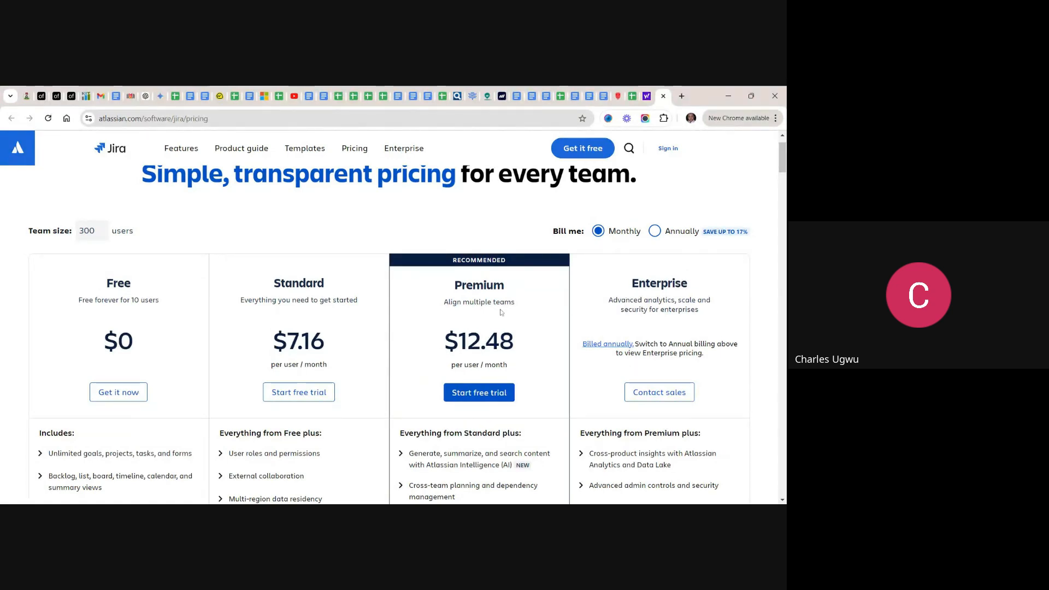
{"action": "scroll", "coordinate": [501, 312], "scroll_direction": "up", "scroll_amount": 1}
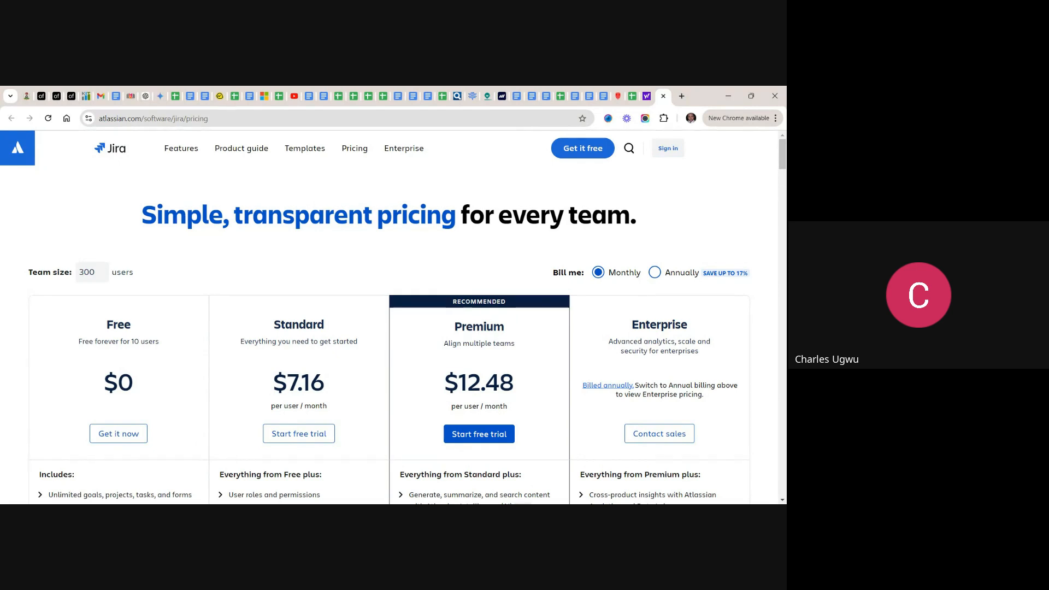
- Sign in to the Atlassian account and switch to the existing Jira site
{"action": "left_click", "coordinate": [670, 150]}
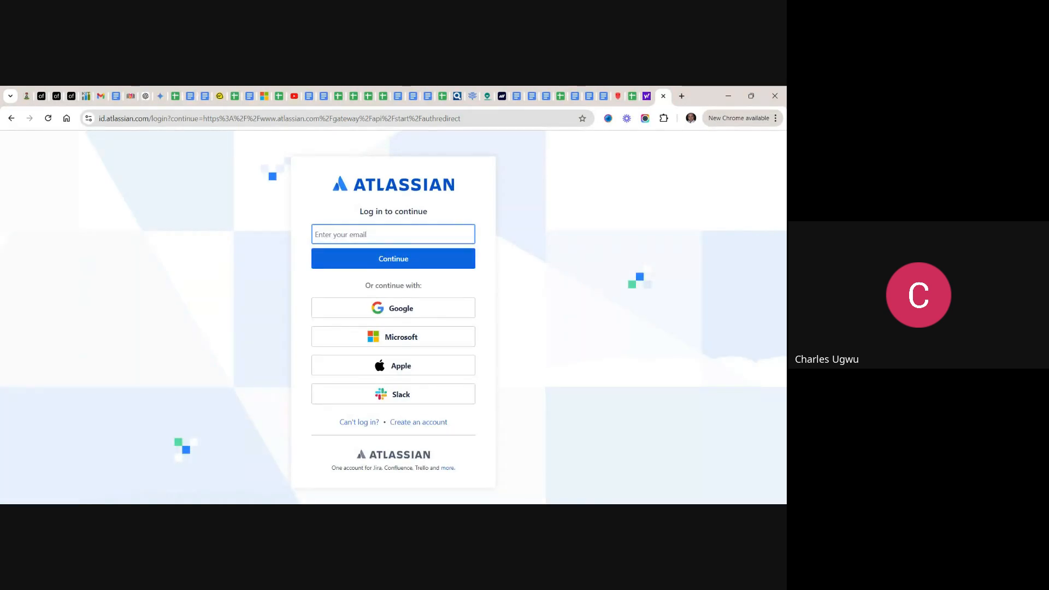
{"action": "left_click", "coordinate": [570, 236]}
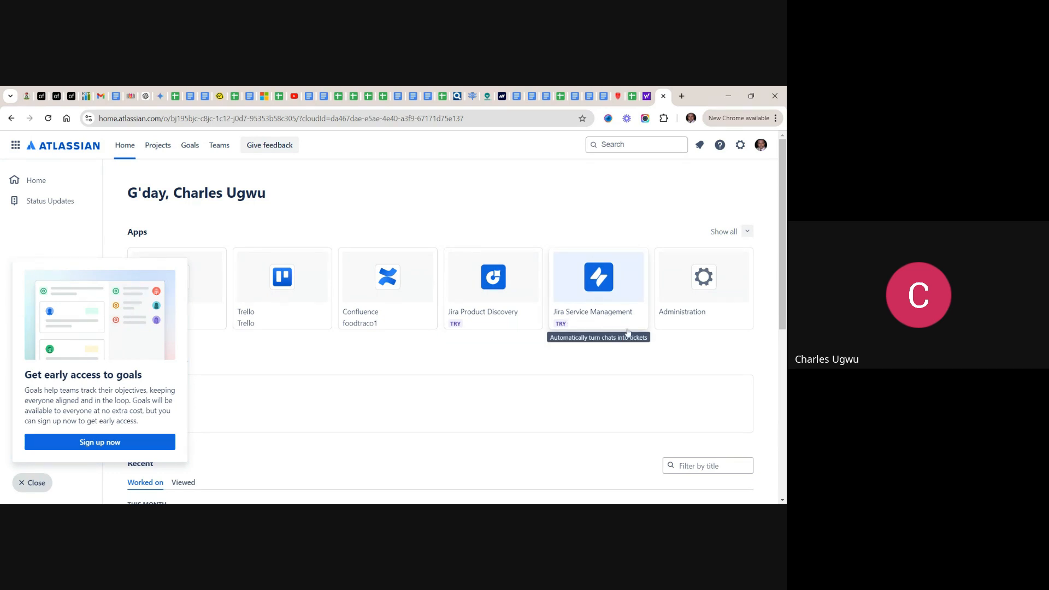
{"action": "left_click", "coordinate": [16, 146]}
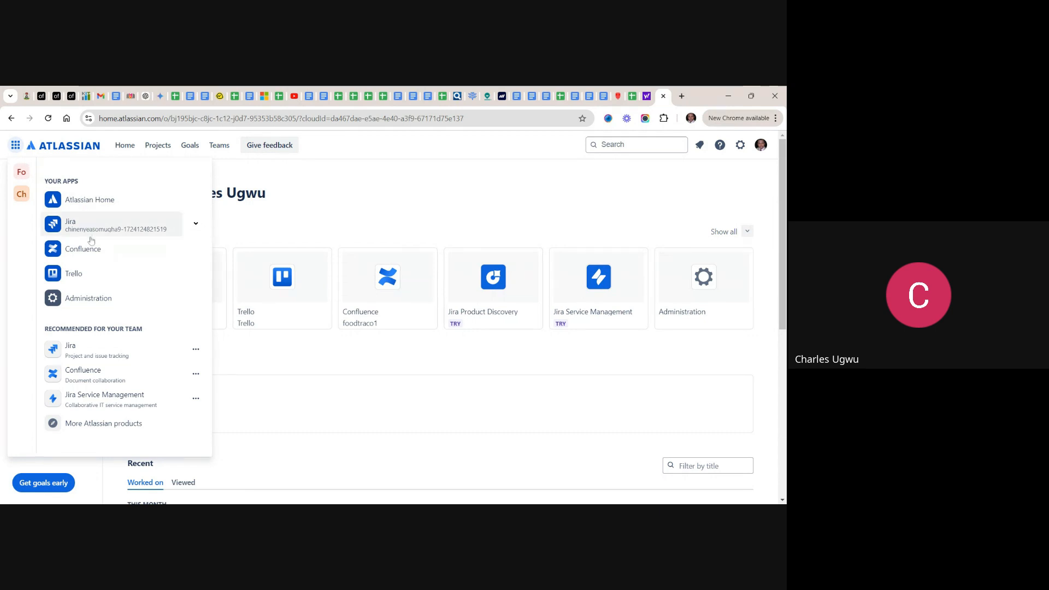
{"action": "left_click", "coordinate": [56, 225]}
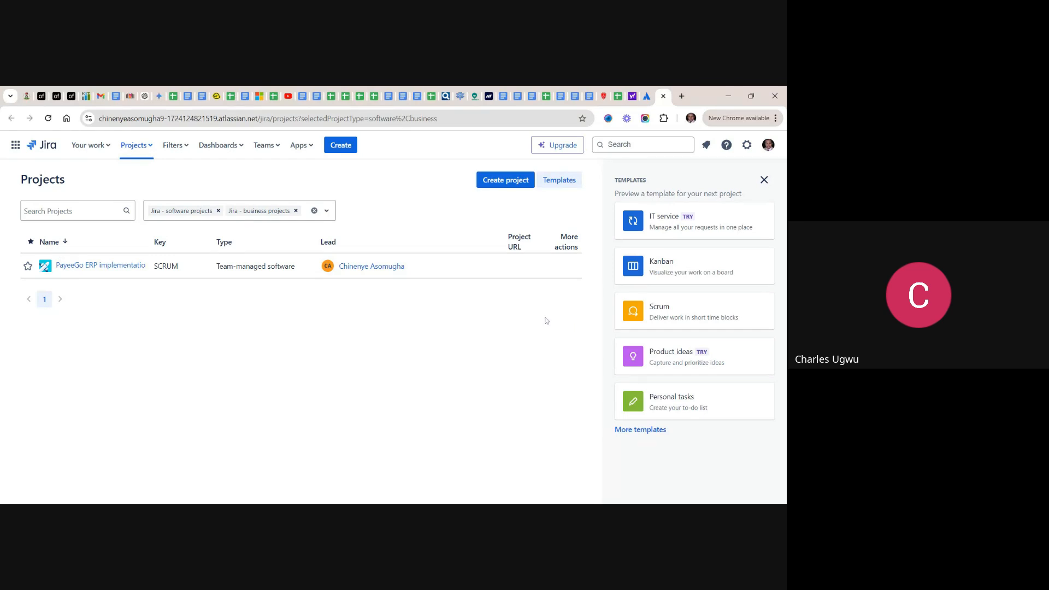
- Dismiss the template previews, start creating a new project and show the Software development templates
{"action": "mouse_move", "coordinate": [757, 227]}
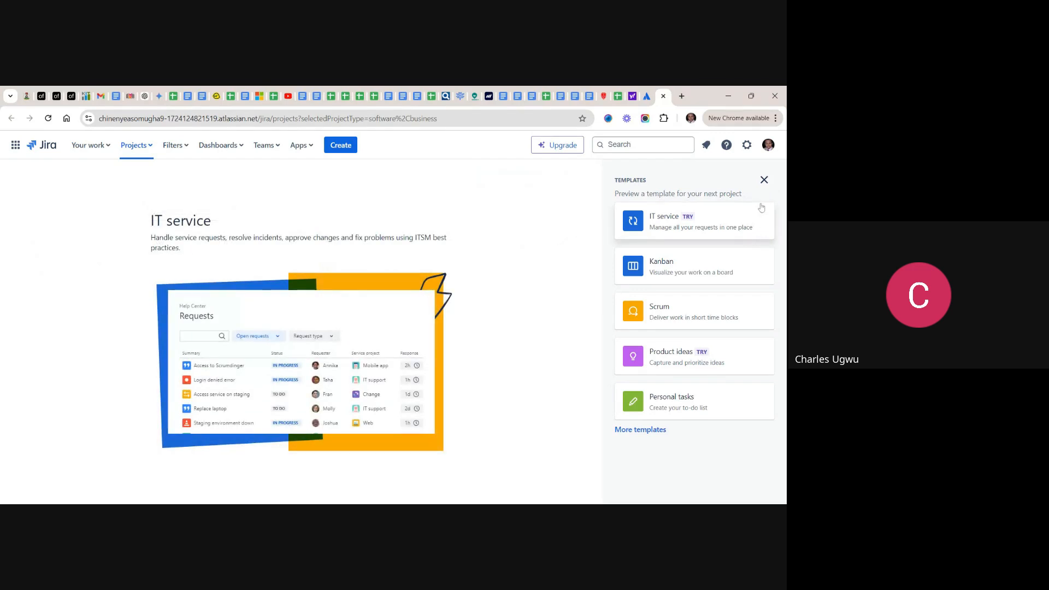
{"action": "left_click", "coordinate": [764, 180]}
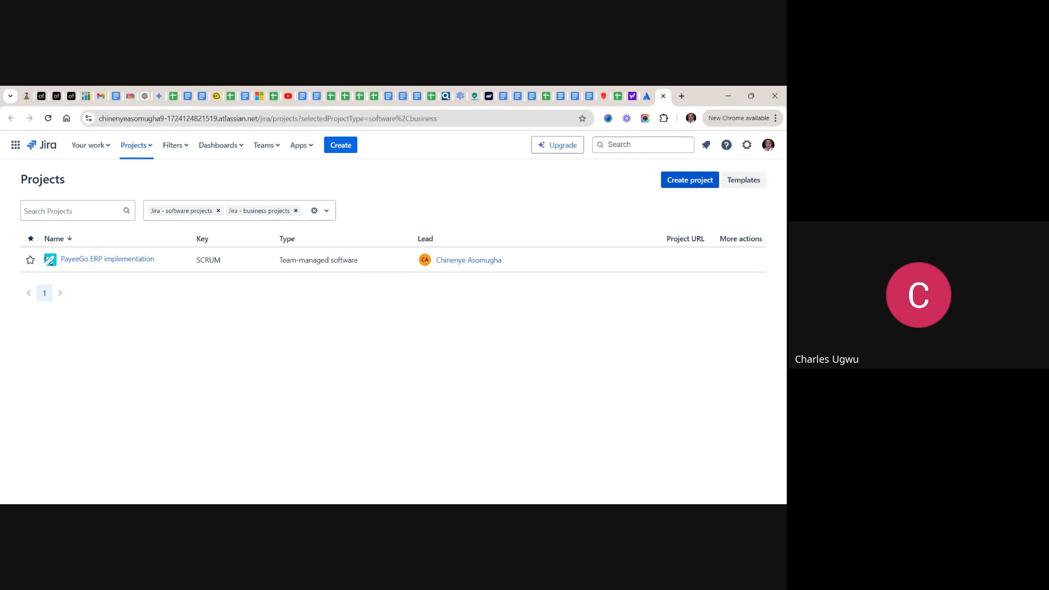
{"action": "left_click", "coordinate": [683, 182]}
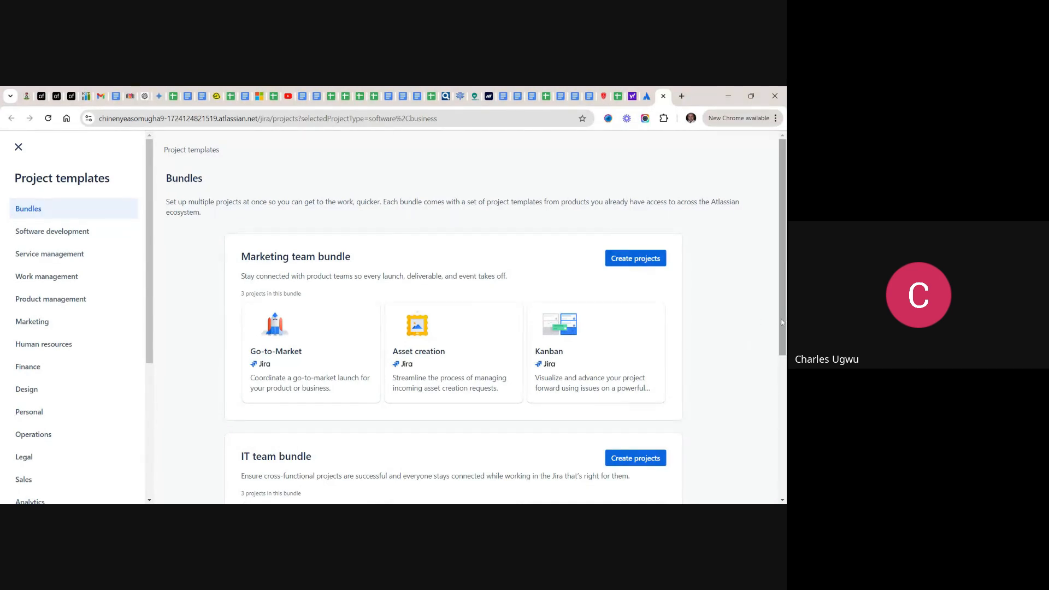
{"action": "scroll", "coordinate": [782, 322], "scroll_direction": "down", "scroll_amount": 3}
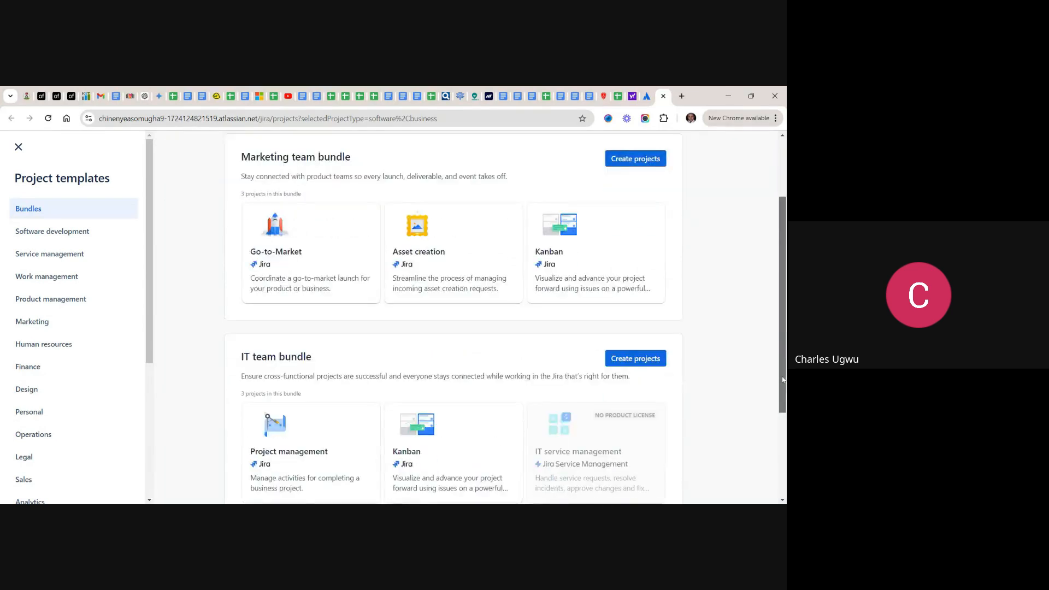
{"action": "scroll", "coordinate": [782, 323], "scroll_direction": "down", "scroll_amount": 2}
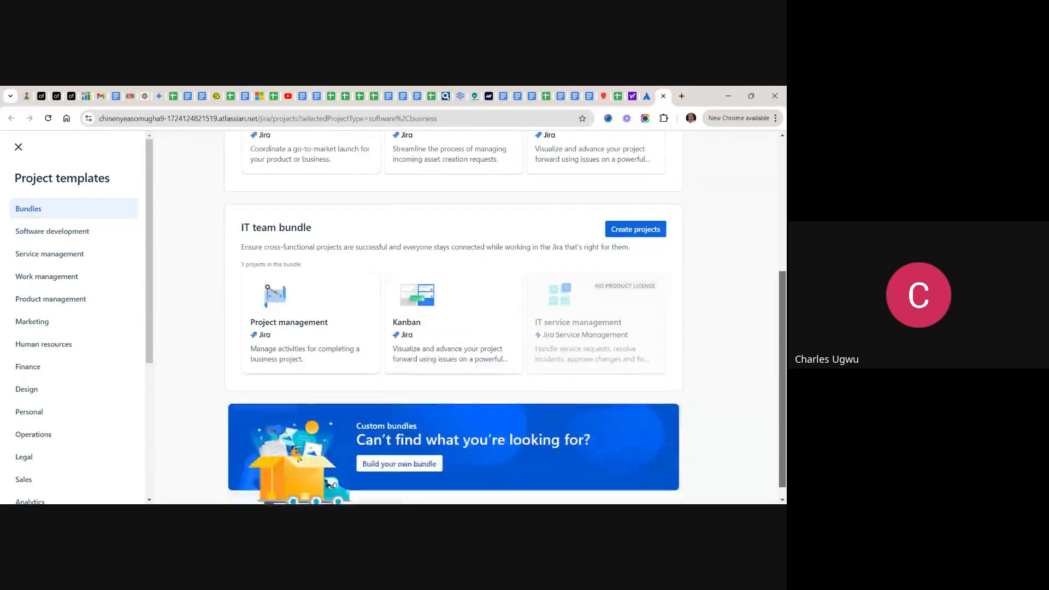
{"action": "scroll", "coordinate": [750, 329], "scroll_direction": "up", "scroll_amount": 5}
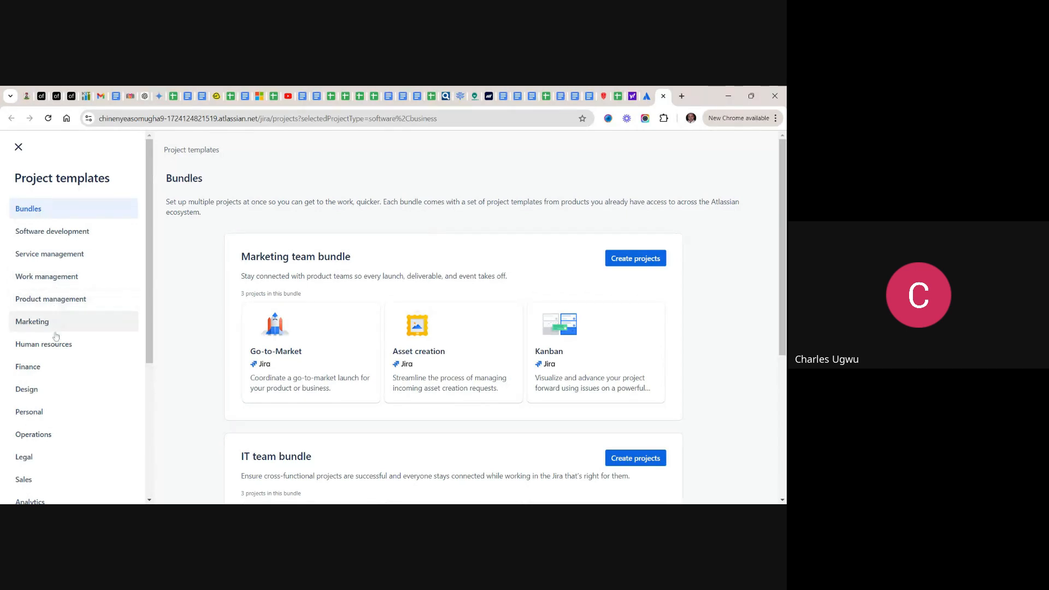
{"action": "left_click", "coordinate": [45, 237]}
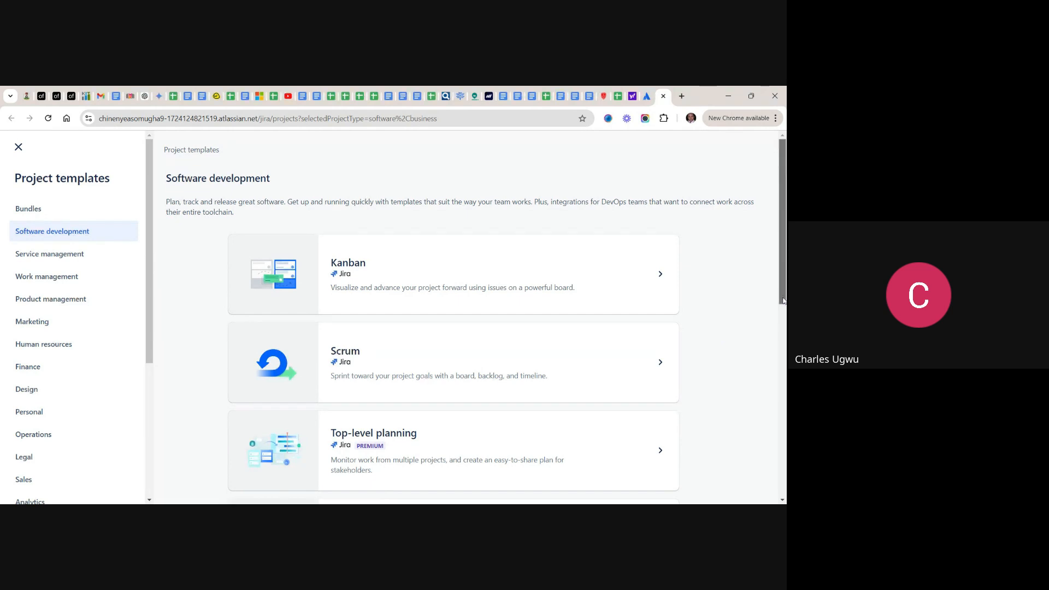
- Use the Scrum template for the new project and make it team-managed
{"action": "scroll", "coordinate": [783, 298], "scroll_direction": "down", "scroll_amount": 3}
{"action": "scroll", "coordinate": [453, 320], "scroll_direction": "down", "scroll_amount": 3}
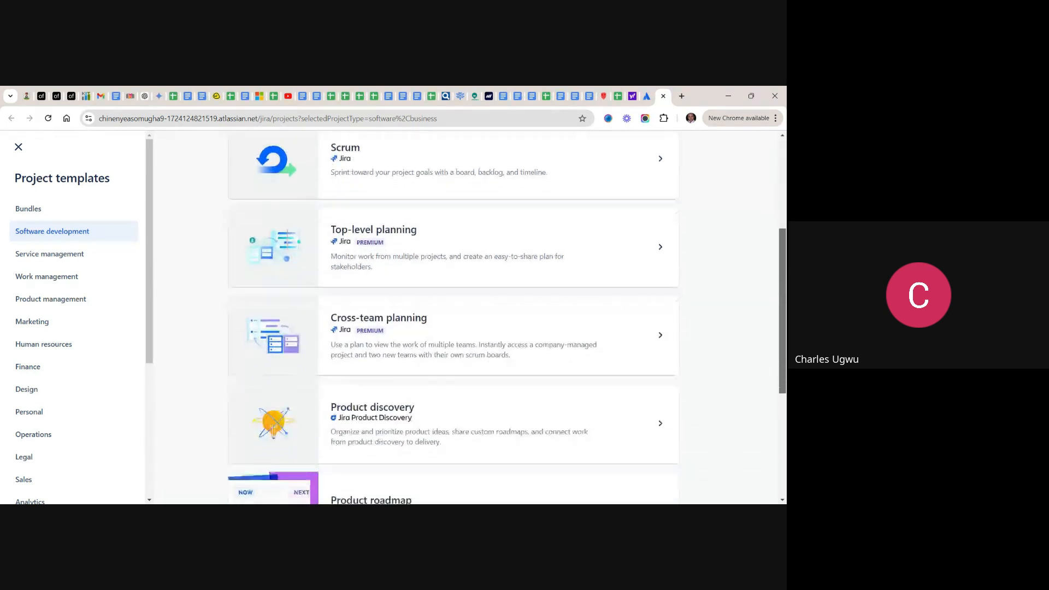
{"action": "scroll", "coordinate": [453, 319], "scroll_direction": "down", "scroll_amount": 3}
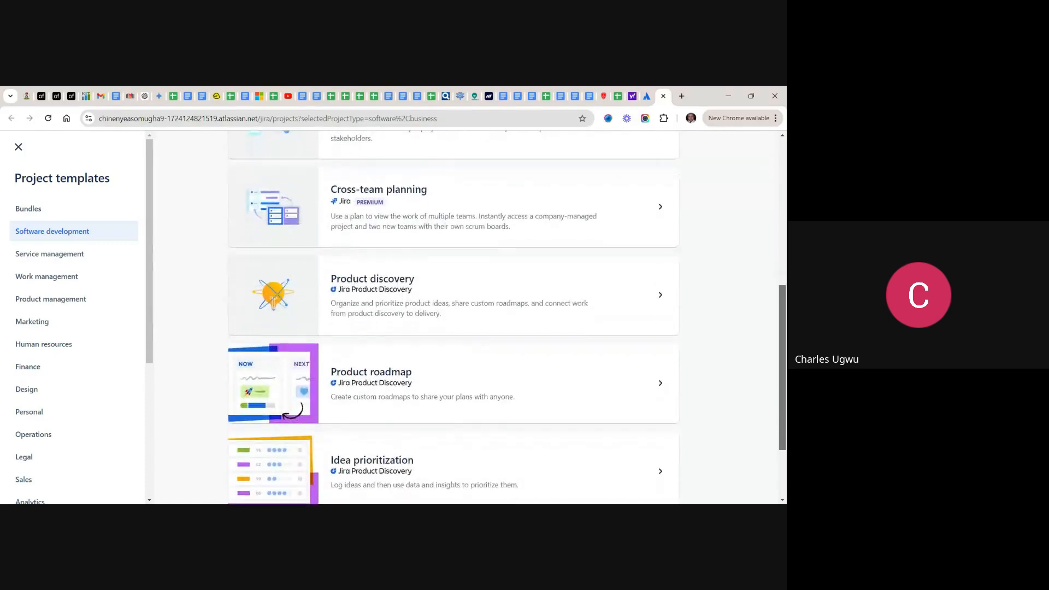
{"action": "scroll", "coordinate": [771, 308], "scroll_direction": "up", "scroll_amount": 8}
{"action": "scroll", "coordinate": [769, 305], "scroll_direction": "up", "scroll_amount": 1}
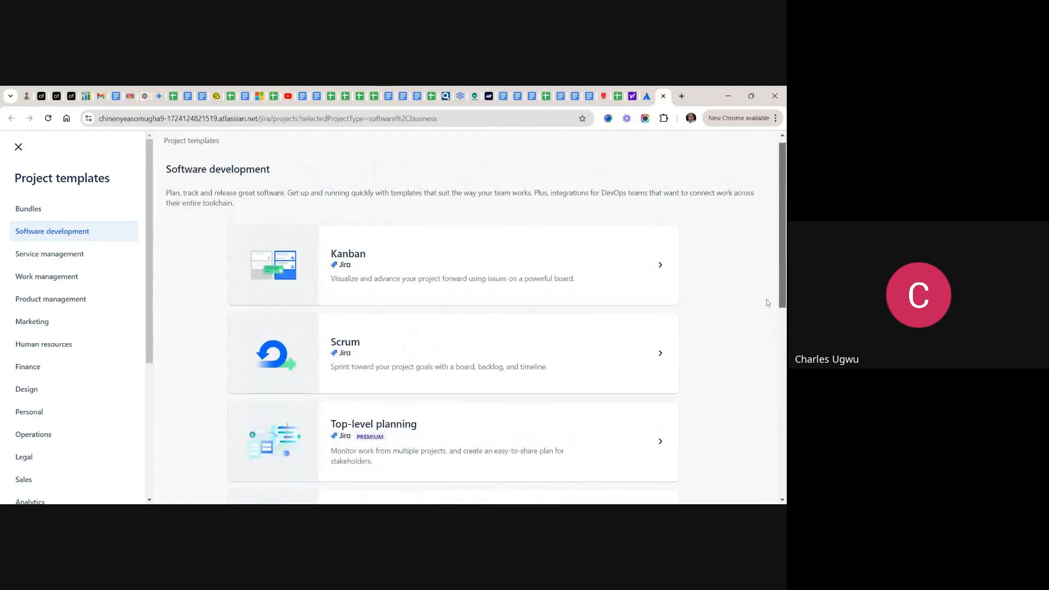
{"action": "scroll", "coordinate": [768, 302], "scroll_direction": "up", "scroll_amount": 1}
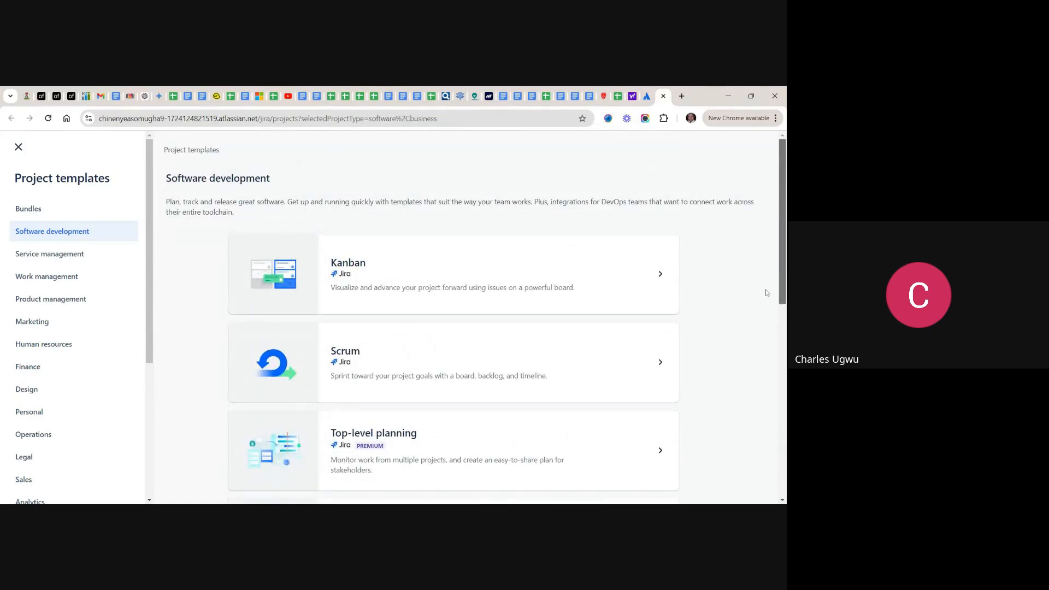
{"action": "left_click", "coordinate": [379, 353]}
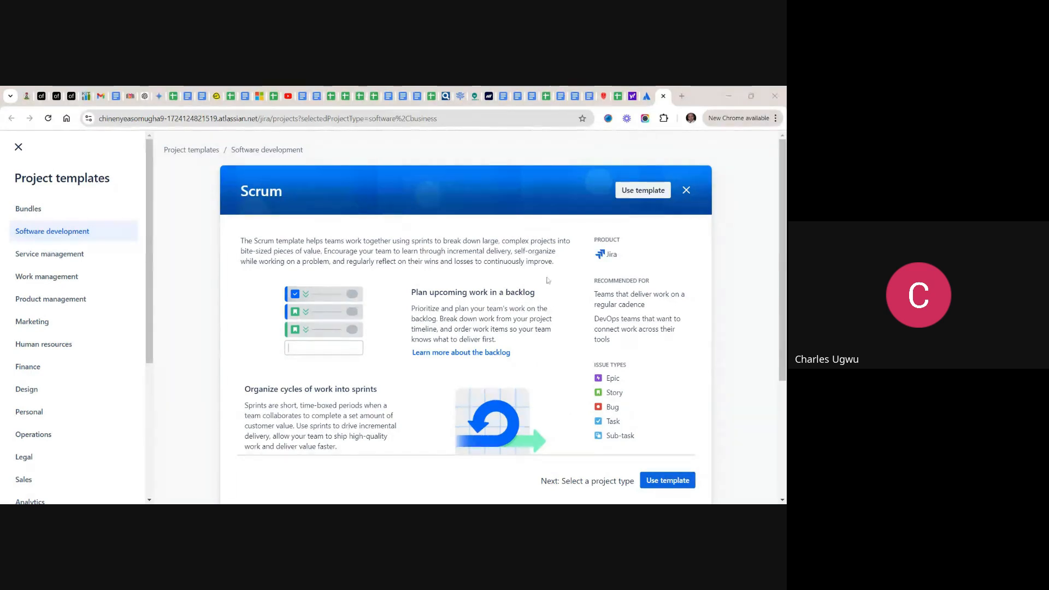
{"action": "left_click", "coordinate": [663, 486]}
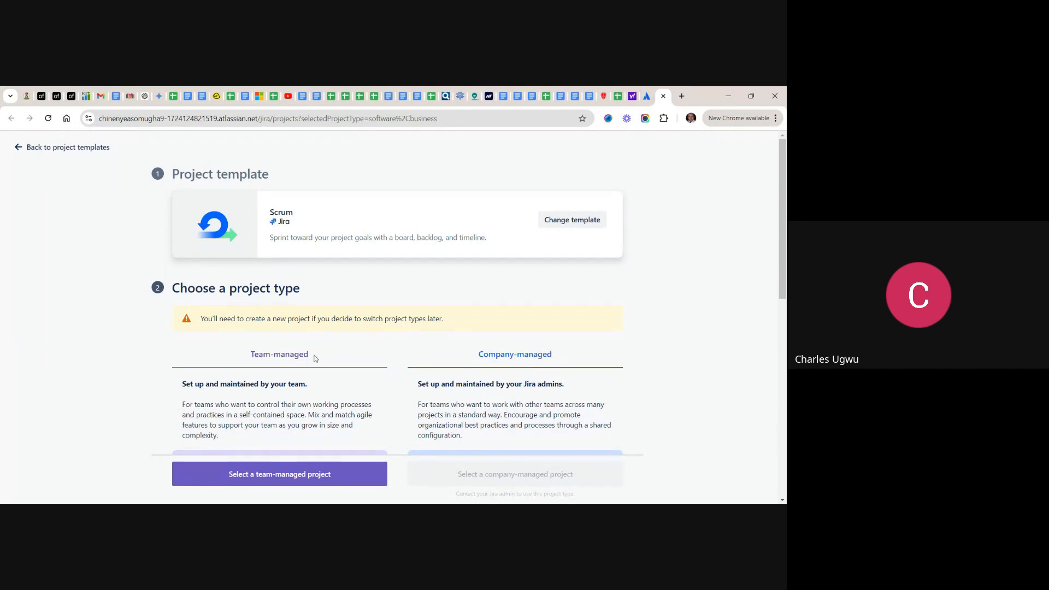
{"action": "left_click", "coordinate": [277, 478]}
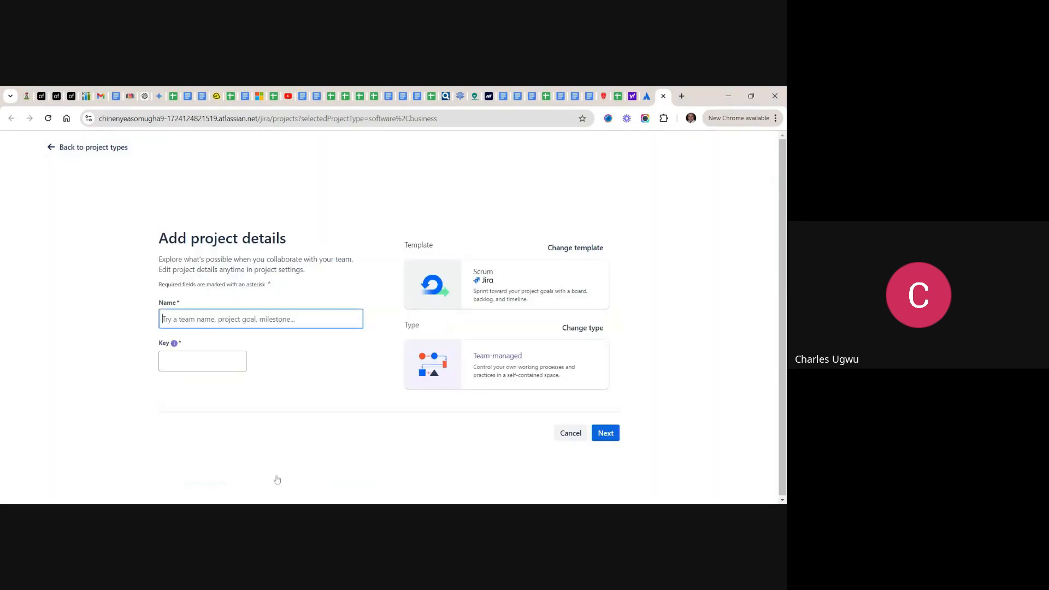
- Name the new Scrum project "GoCaboo Dynamics 365 CRM Demo"
{"action": "scroll", "coordinate": [277, 479], "scroll_direction": "down", "scroll_amount": 2}
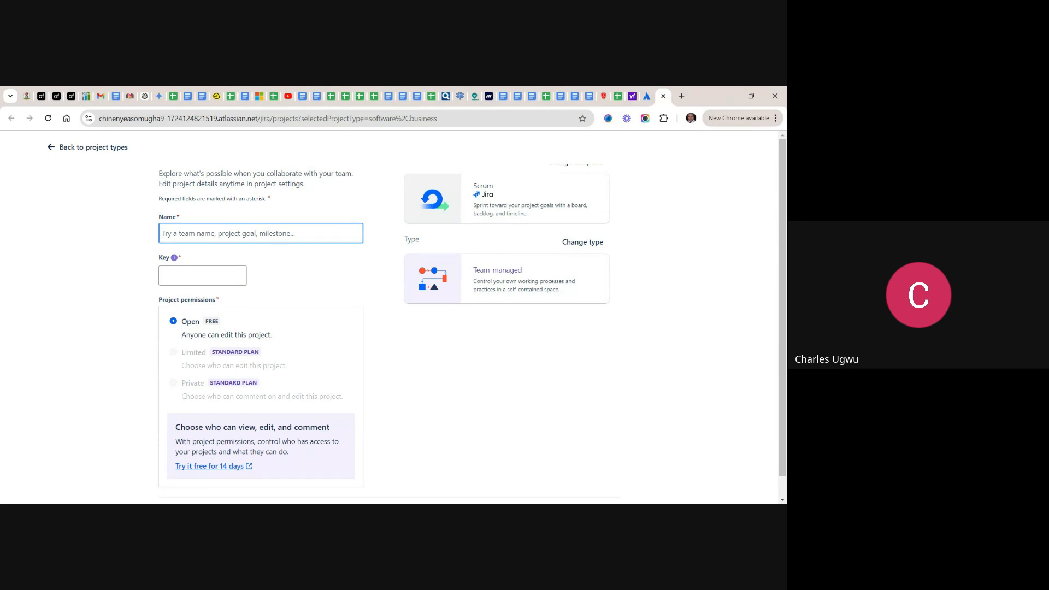
{"action": "type", "text": "C"}
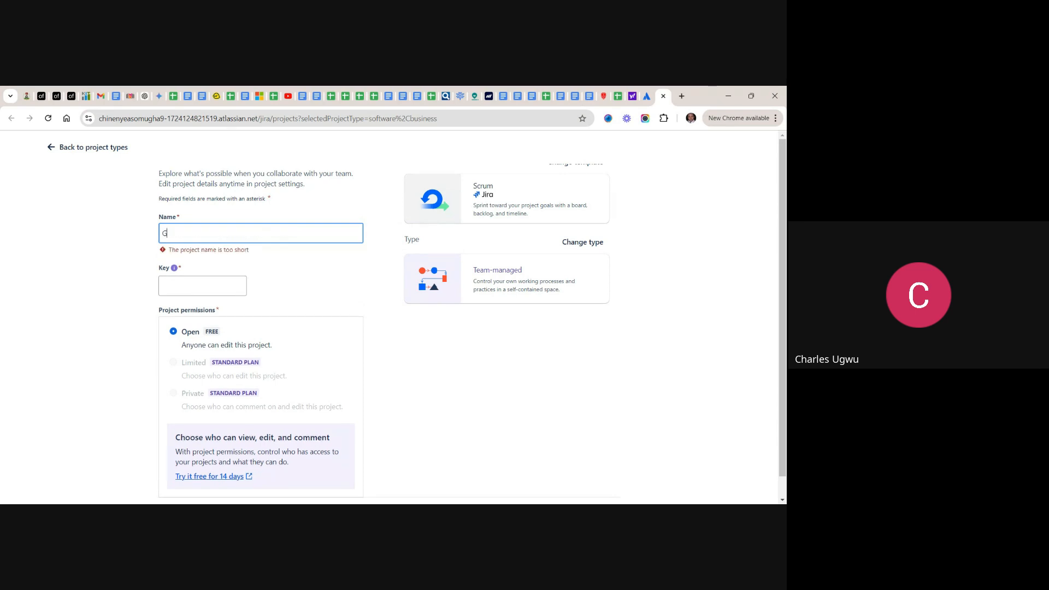
{"action": "type", "text": "o"}
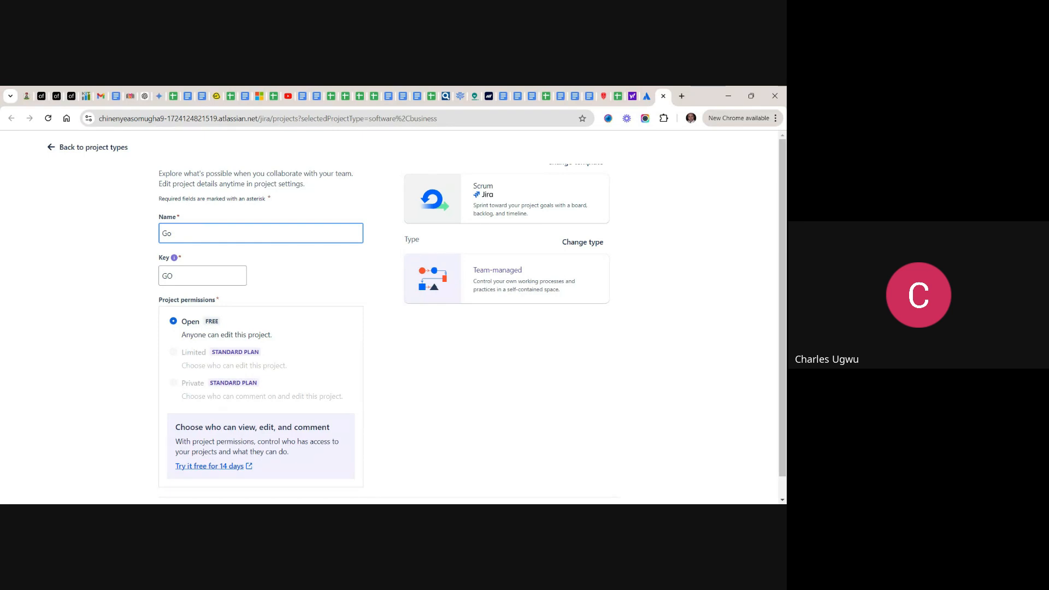
{"action": "type", "text": "Caboo Dy"}
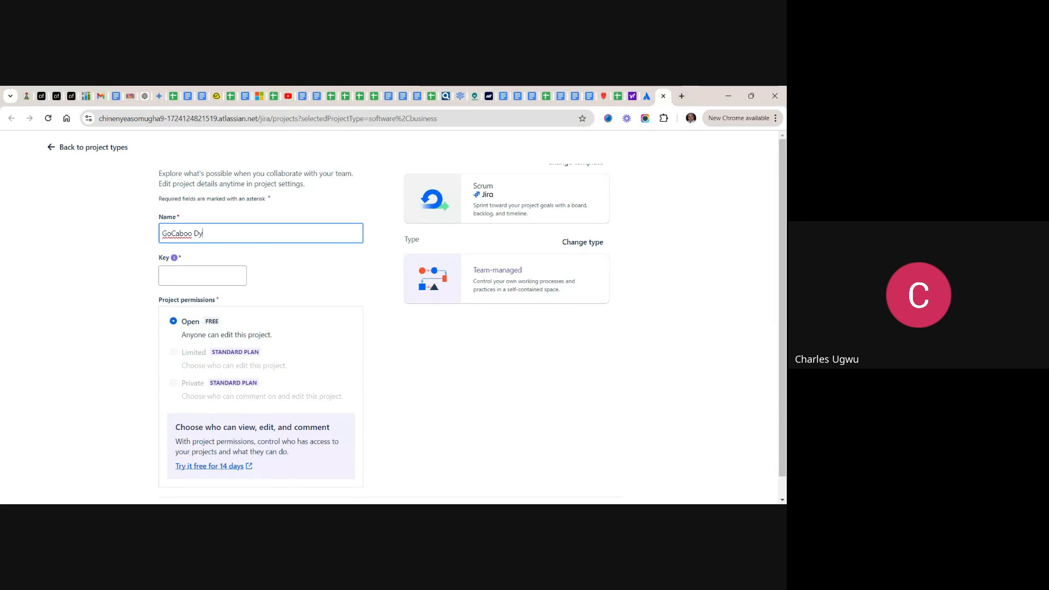
{"action": "type", "text": "namics 365"}
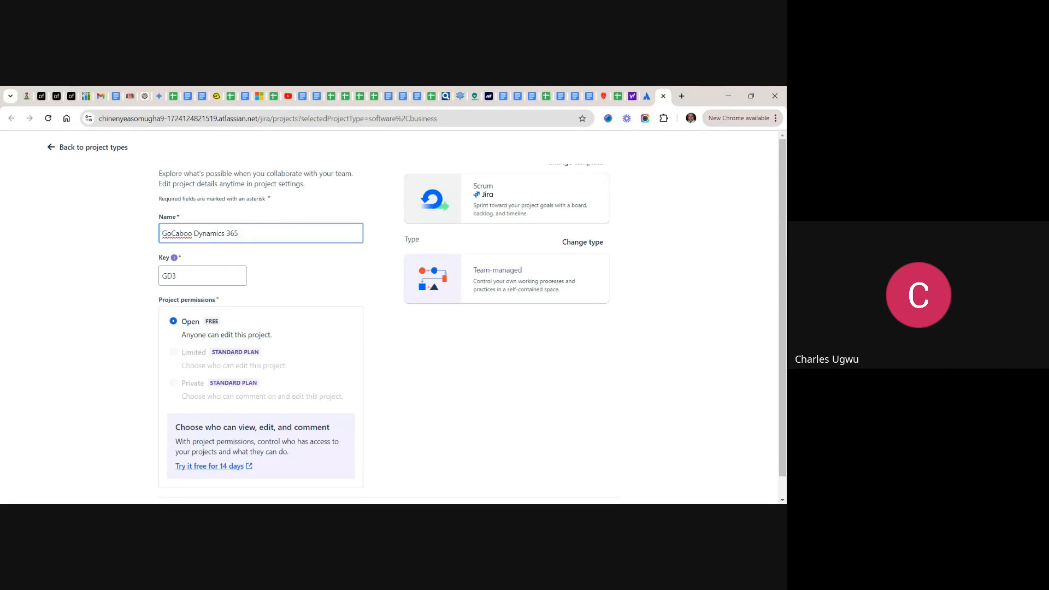
{"action": "type", "text": "CRM"}
{"action": "type", "text": "Demo"}
- Check the project's key and Open permissions, and create the project
{"action": "scroll", "coordinate": [381, 378], "scroll_direction": "down", "scroll_amount": 1}
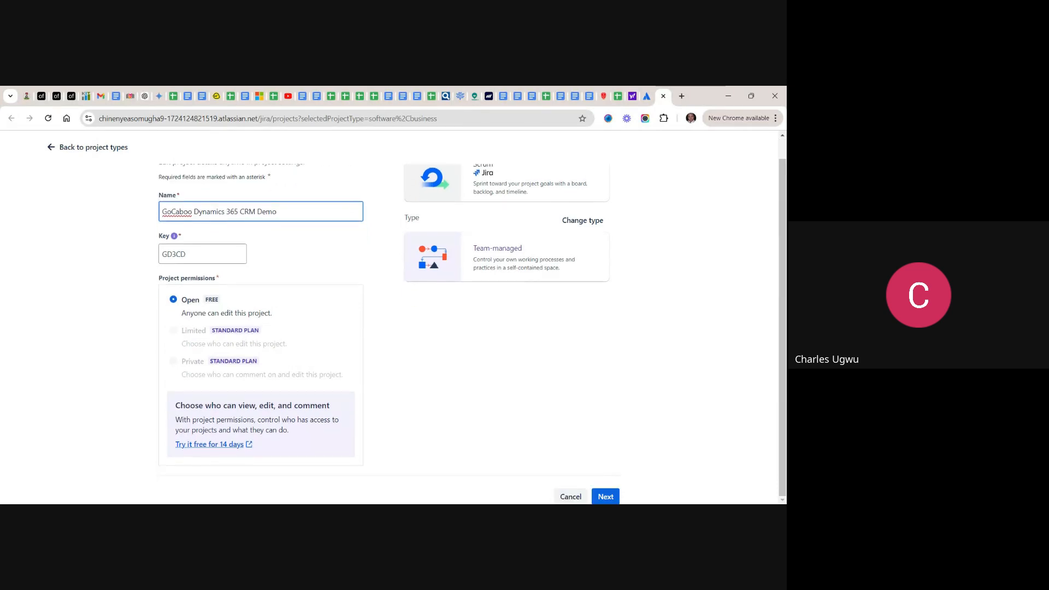
{"action": "scroll", "coordinate": [381, 378], "scroll_direction": "up", "scroll_amount": 1}
{"action": "scroll", "coordinate": [380, 378], "scroll_direction": "down", "scroll_amount": 1}
{"action": "left_click", "coordinate": [607, 498]}
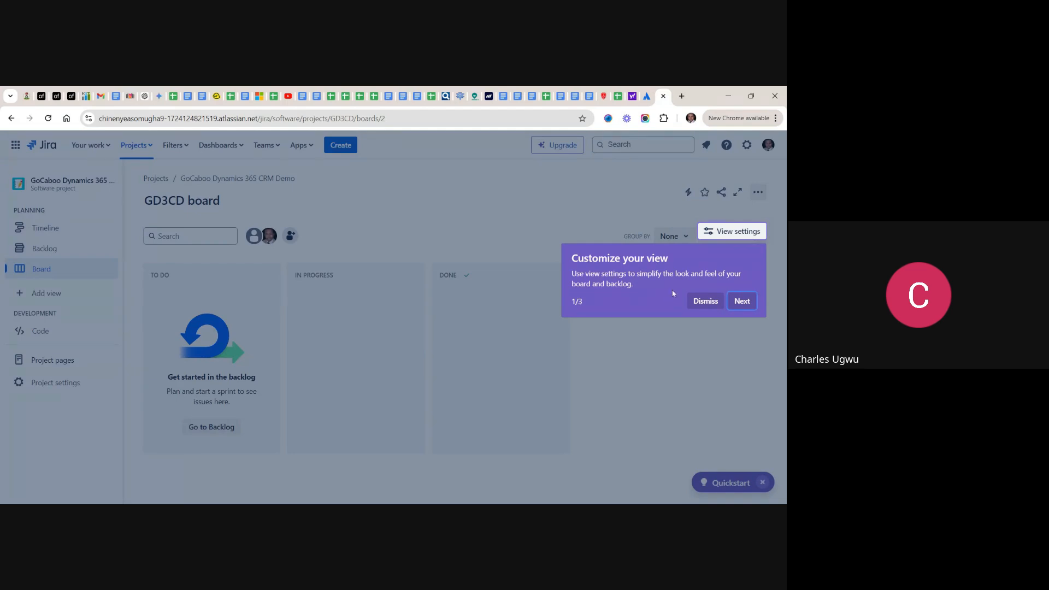
- Dismiss the board's view customization tour, look at the project's Backlog and open its Timeline
{"action": "left_click", "coordinate": [705, 302]}
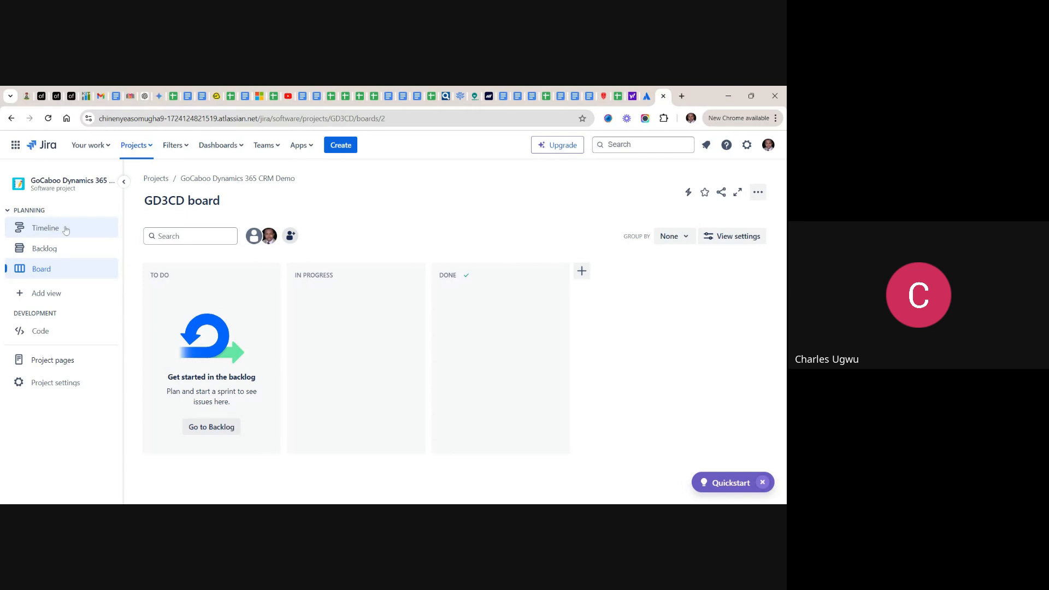
{"action": "left_click", "coordinate": [43, 254]}
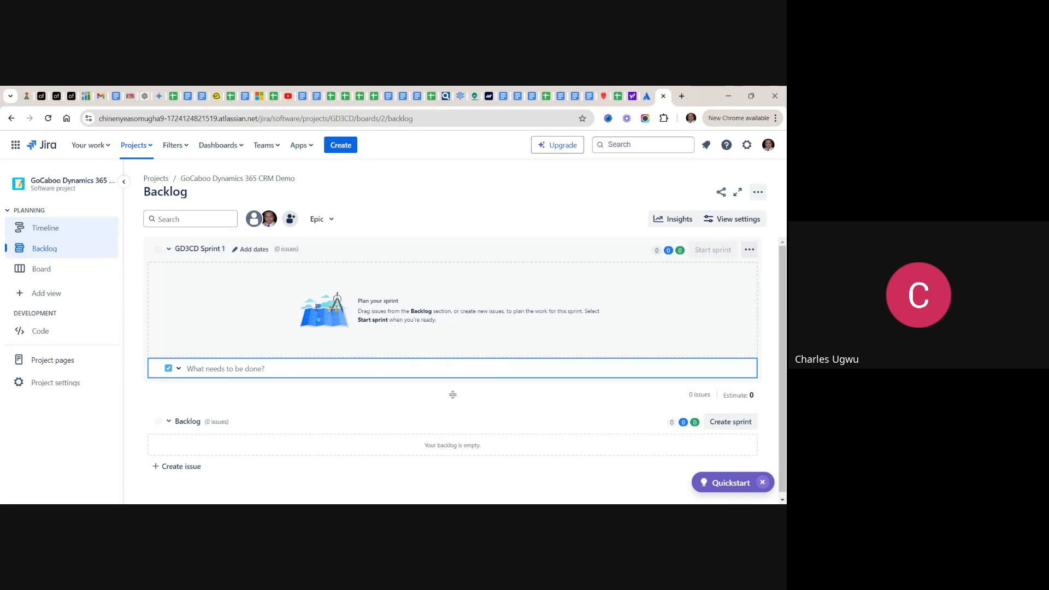
{"action": "left_click", "coordinate": [47, 234]}
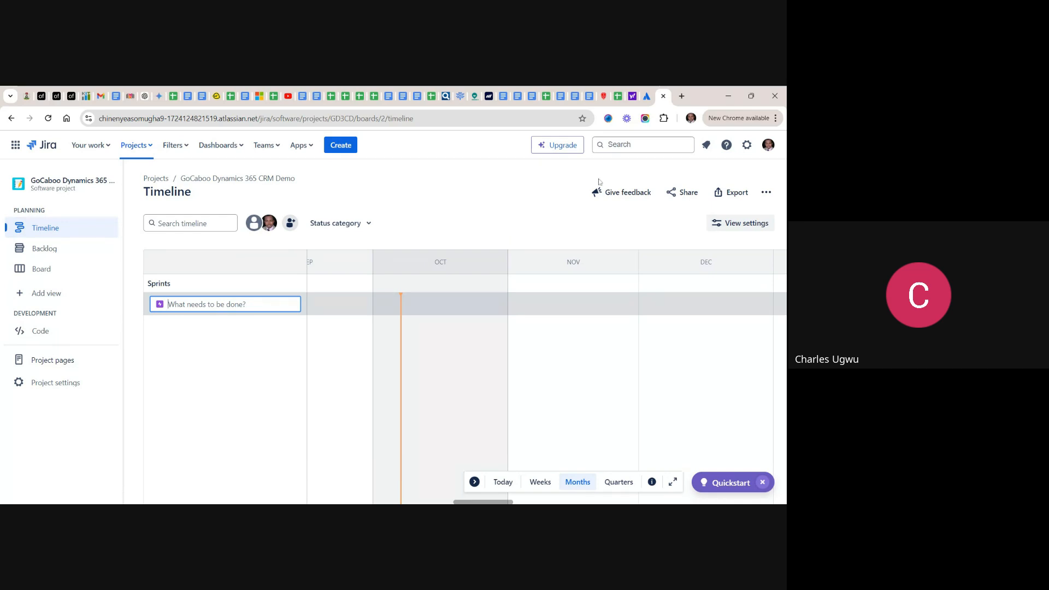
- Close the Atlassian Home and Jira search results pages, keeping the project's Timeline open
{"action": "left_click", "coordinate": [647, 99]}
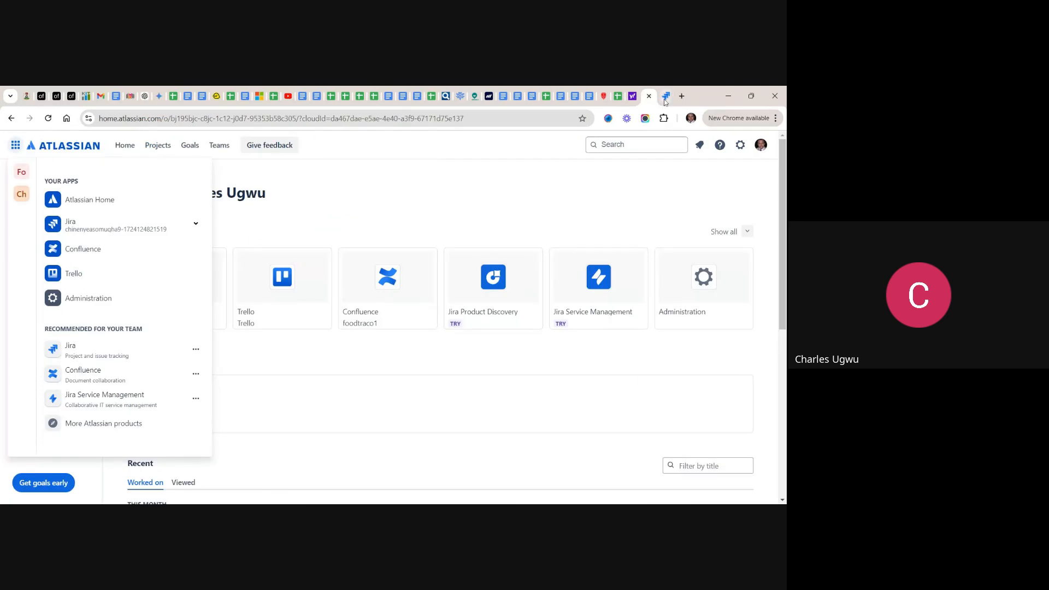
{"action": "left_click", "coordinate": [667, 99]}
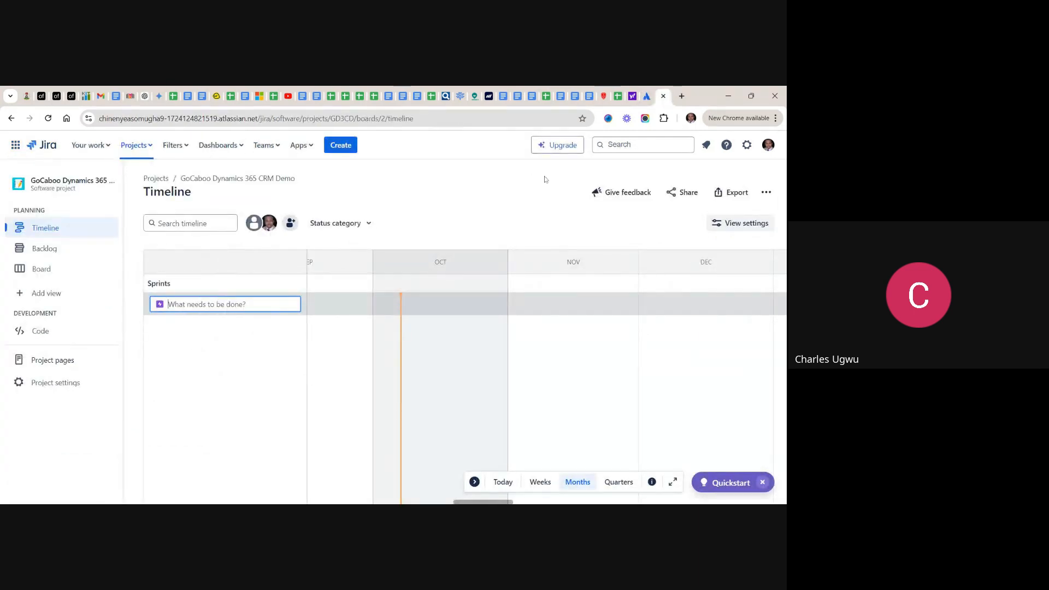
{"action": "left_click", "coordinate": [647, 99]}
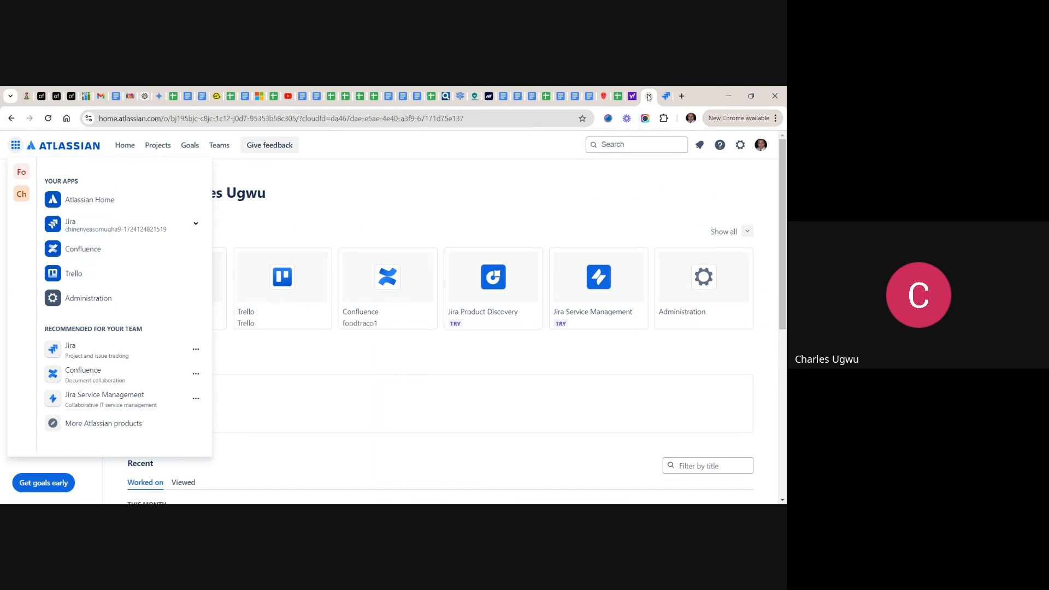
{"action": "left_click", "coordinate": [649, 97]}
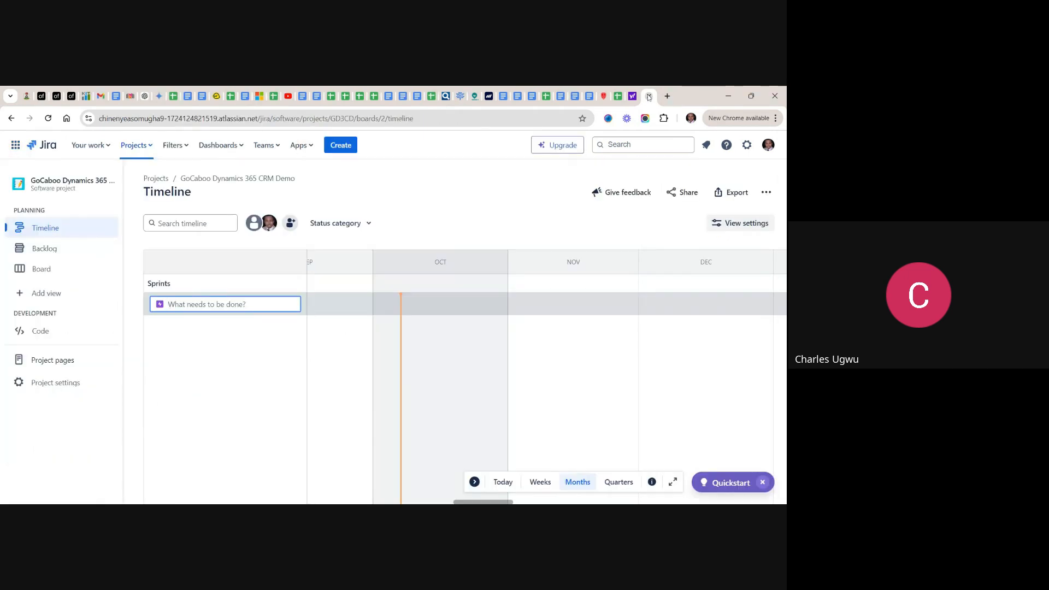
{"action": "left_click", "coordinate": [634, 98]}
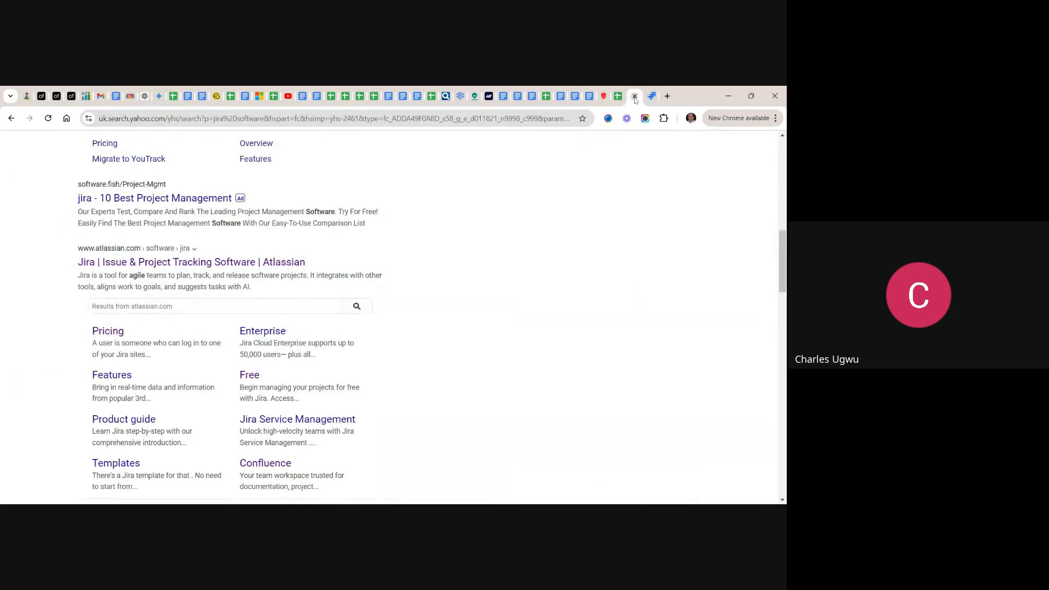
{"action": "left_click", "coordinate": [634, 97]}
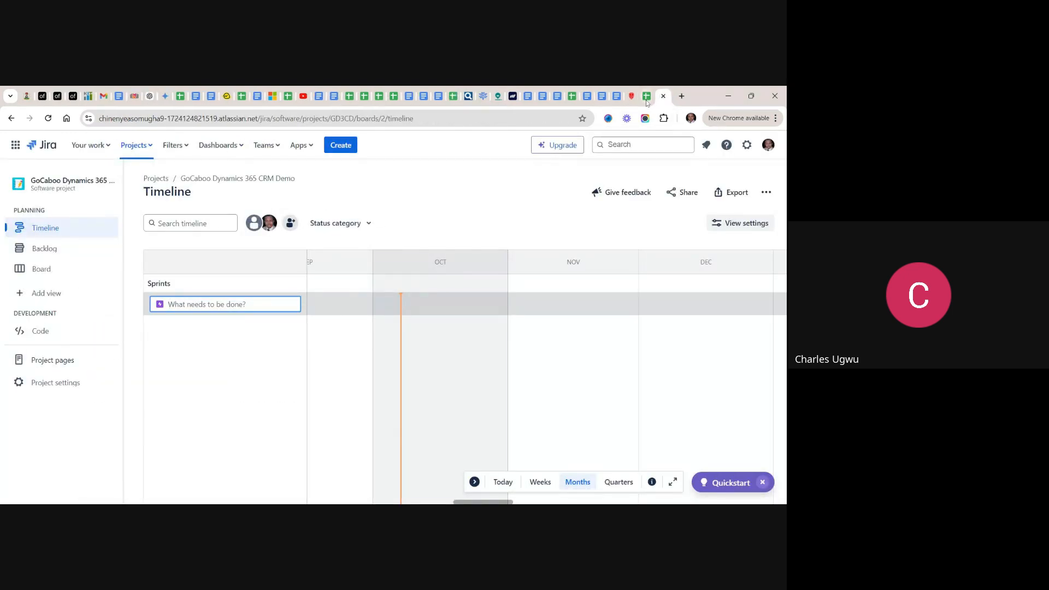
- Switch to the Dynamics 365 CRM Product Backlog Template in Google Sheets and skim its Sales Management user stories and features
{"action": "left_click", "coordinate": [646, 97]}
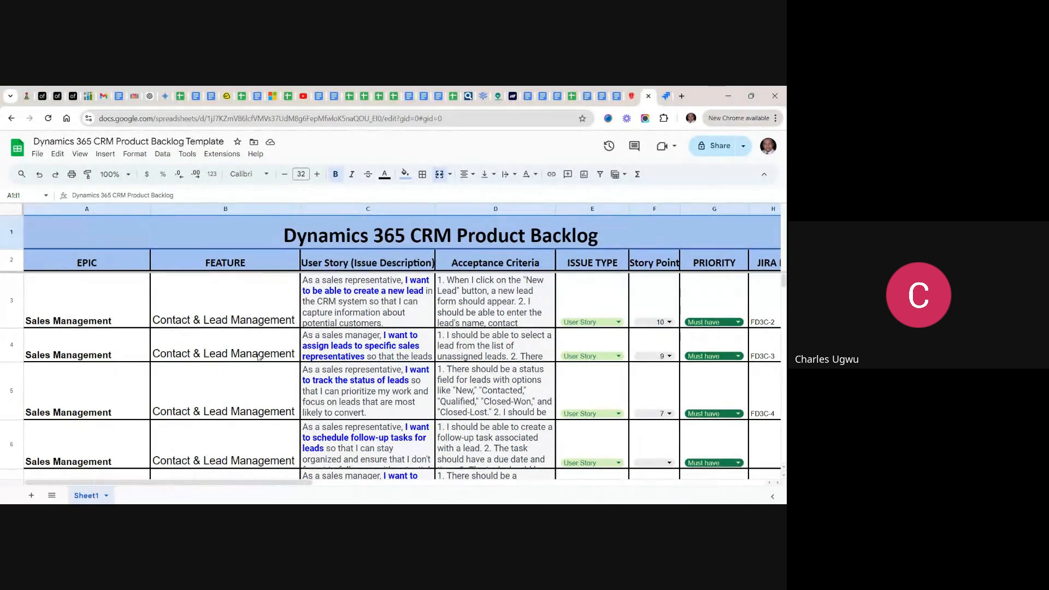
{"action": "scroll", "coordinate": [258, 356], "scroll_direction": "down", "scroll_amount": 5}
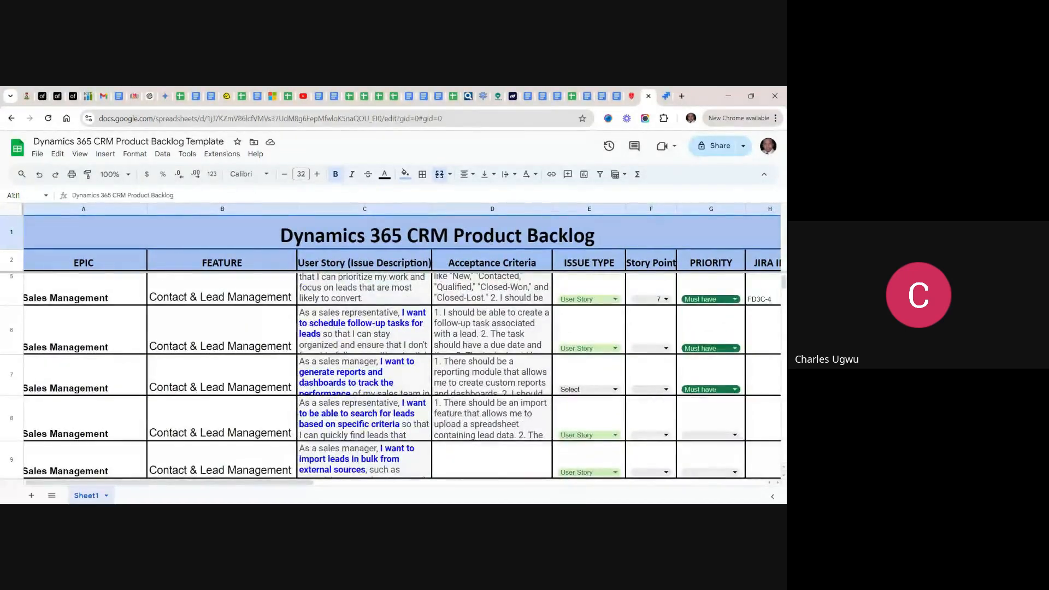
{"action": "scroll", "coordinate": [391, 377], "scroll_direction": "down", "scroll_amount": 5}
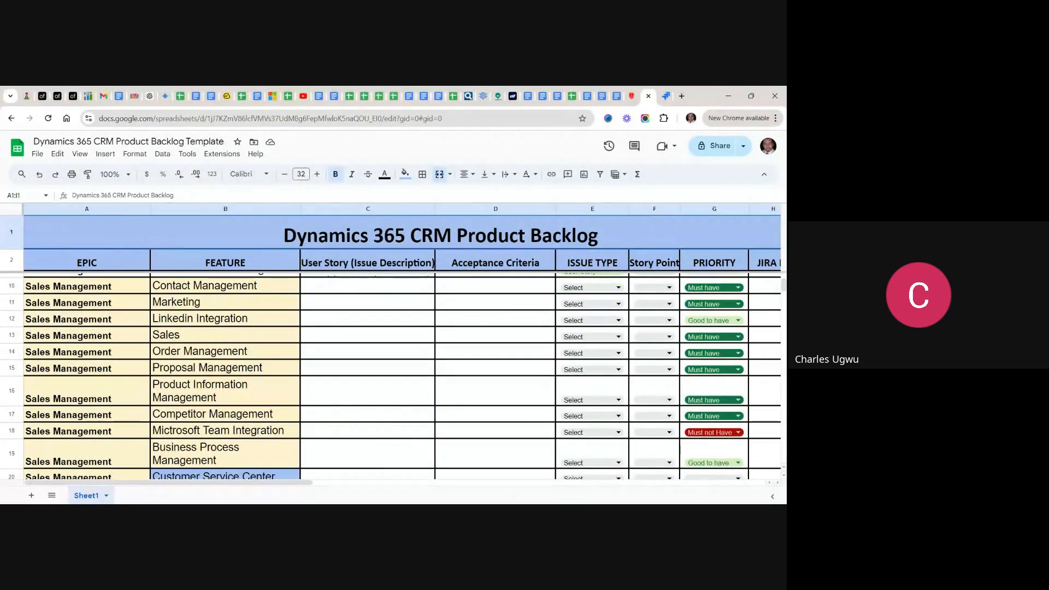
{"action": "scroll", "coordinate": [391, 377], "scroll_direction": "down", "scroll_amount": 3}
{"action": "scroll", "coordinate": [391, 378], "scroll_direction": "up", "scroll_amount": 3}
{"action": "scroll", "coordinate": [391, 377], "scroll_direction": "up", "scroll_amount": 4}
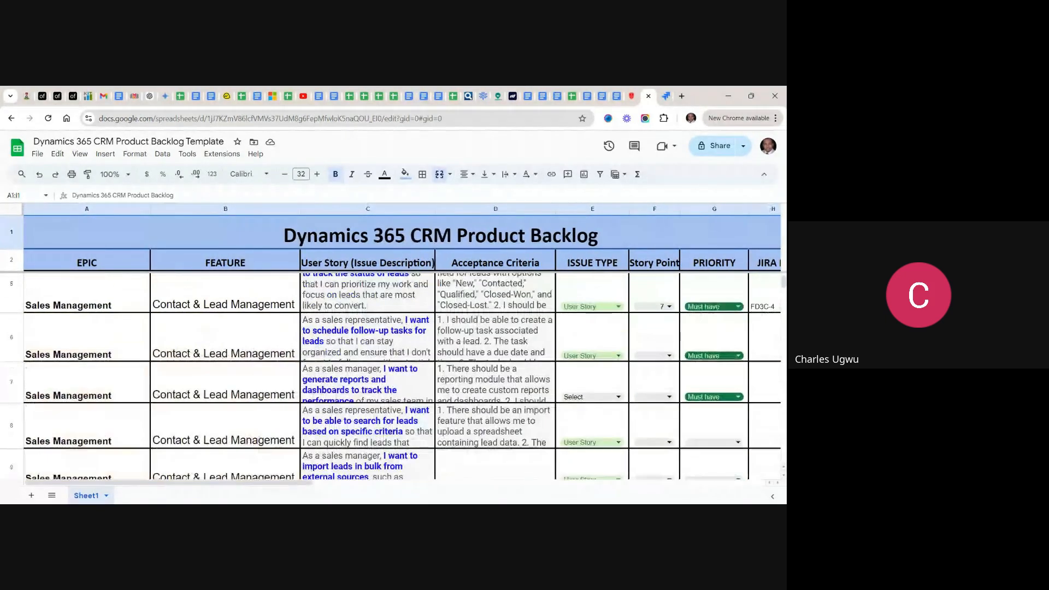
{"action": "scroll", "coordinate": [391, 377], "scroll_direction": "up", "scroll_amount": 2}
{"action": "scroll", "coordinate": [391, 377], "scroll_direction": "up", "scroll_amount": 1}
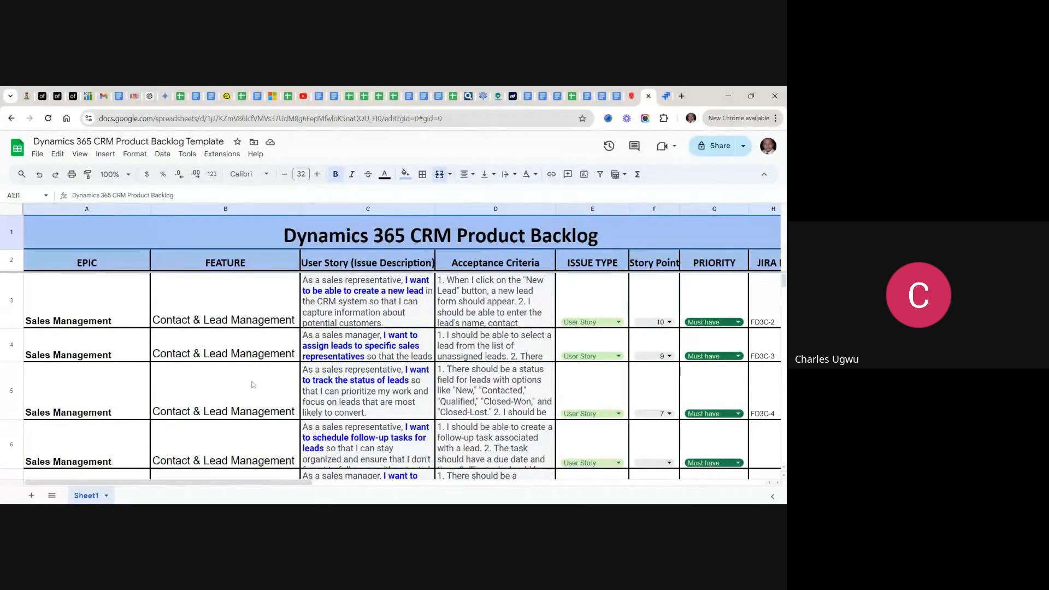
- Examine the backlog's features under the sales, customer service, field service and marketing epics, and return to the Jira Timeline
{"action": "scroll", "coordinate": [391, 377], "scroll_direction": "down", "scroll_amount": 3}
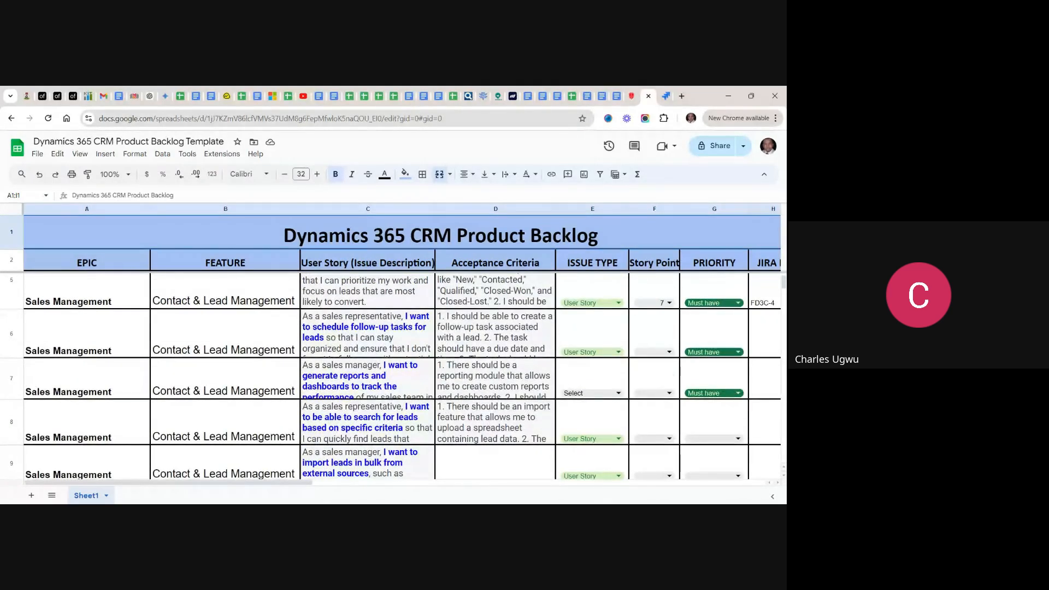
{"action": "scroll", "coordinate": [391, 377], "scroll_direction": "down", "scroll_amount": 3}
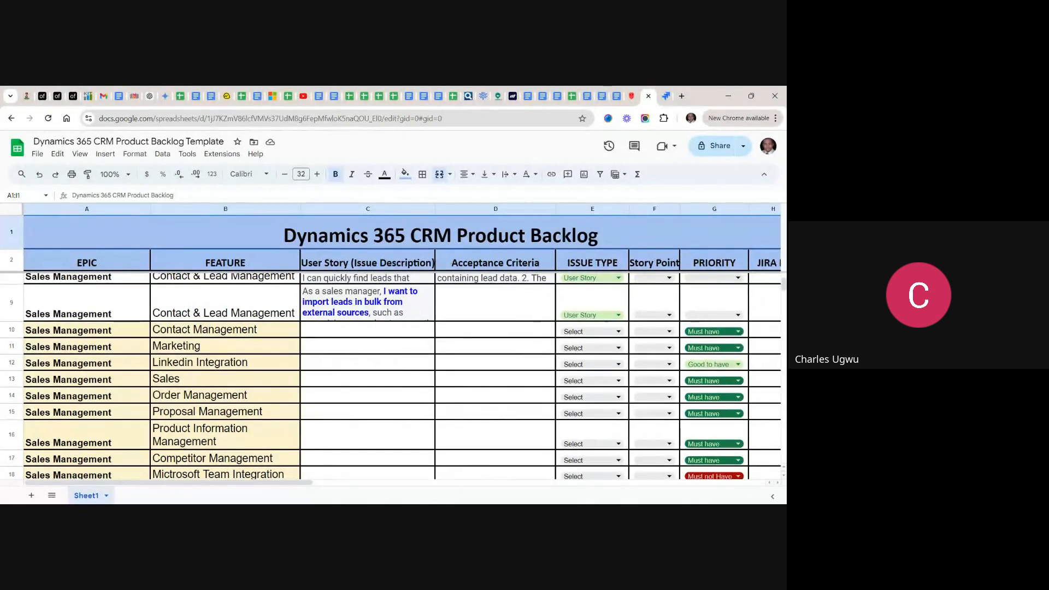
{"action": "scroll", "coordinate": [202, 371], "scroll_direction": "down", "scroll_amount": 1}
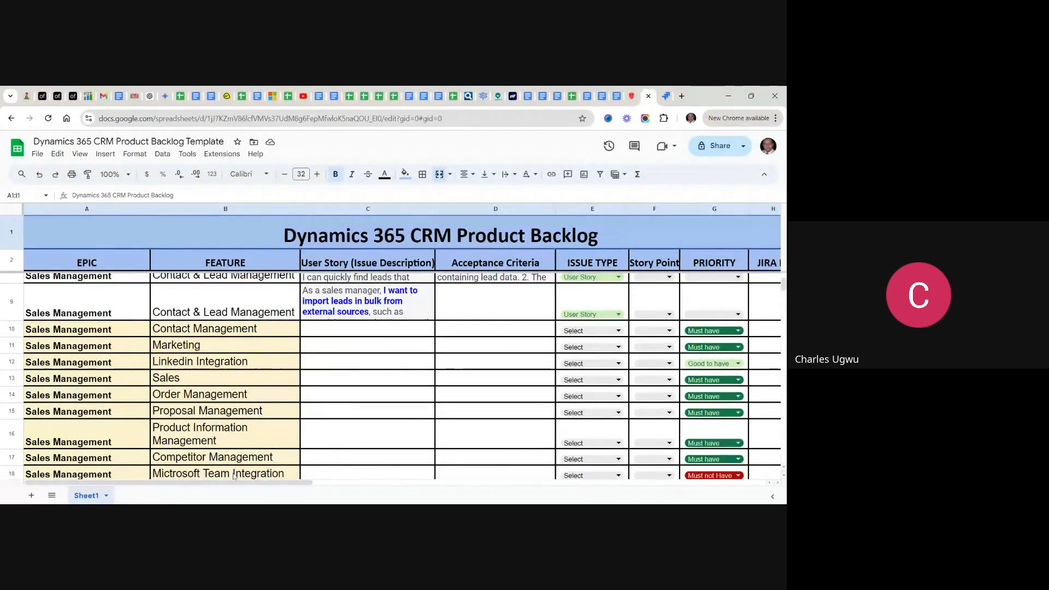
{"action": "scroll", "coordinate": [234, 475], "scroll_direction": "down", "scroll_amount": 3}
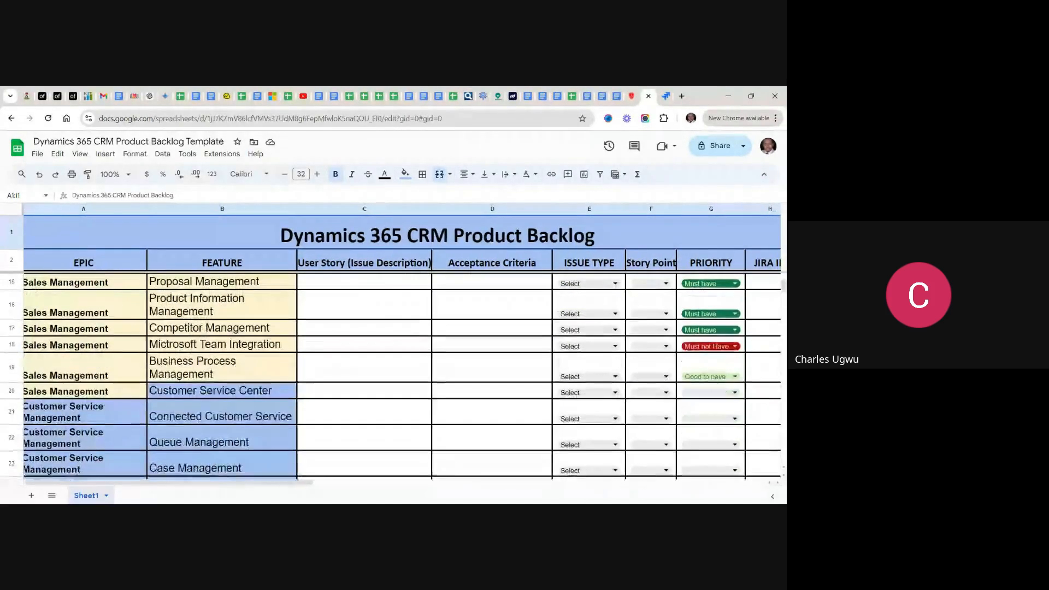
{"action": "scroll", "coordinate": [394, 377], "scroll_direction": "up", "scroll_amount": 5}
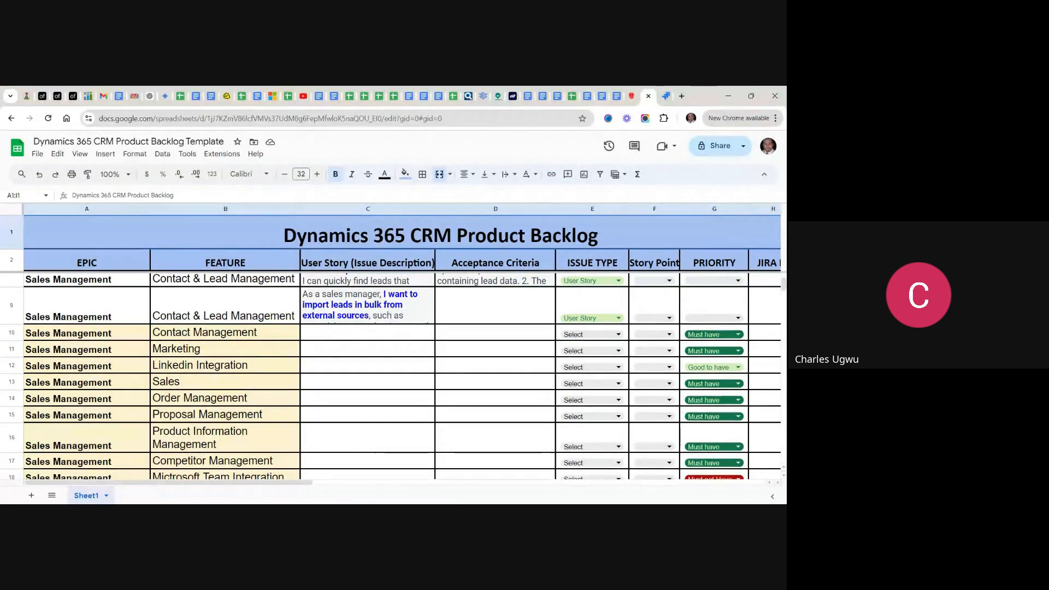
{"action": "scroll", "coordinate": [393, 377], "scroll_direction": "down", "scroll_amount": 3}
{"action": "scroll", "coordinate": [394, 377], "scroll_direction": "down", "scroll_amount": 10}
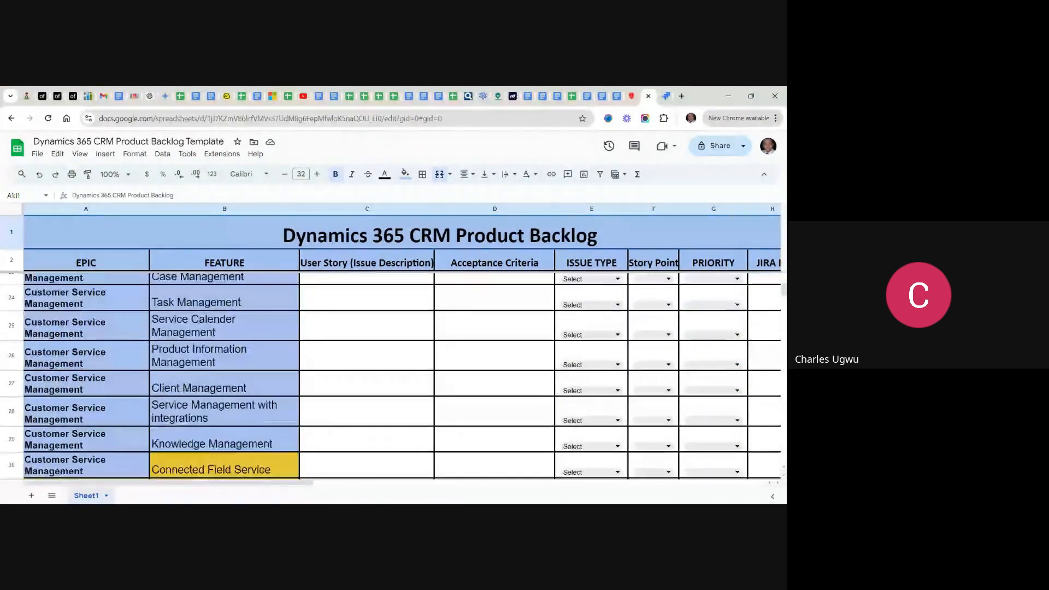
{"action": "scroll", "coordinate": [393, 377], "scroll_direction": "down", "scroll_amount": 10}
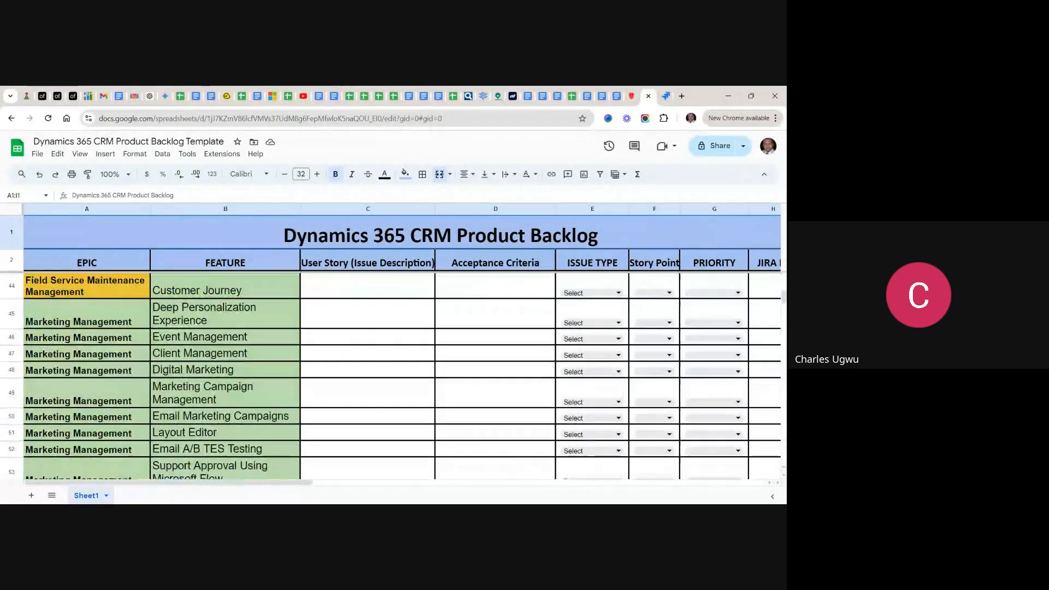
{"action": "scroll", "coordinate": [394, 377], "scroll_direction": "up", "scroll_amount": 10}
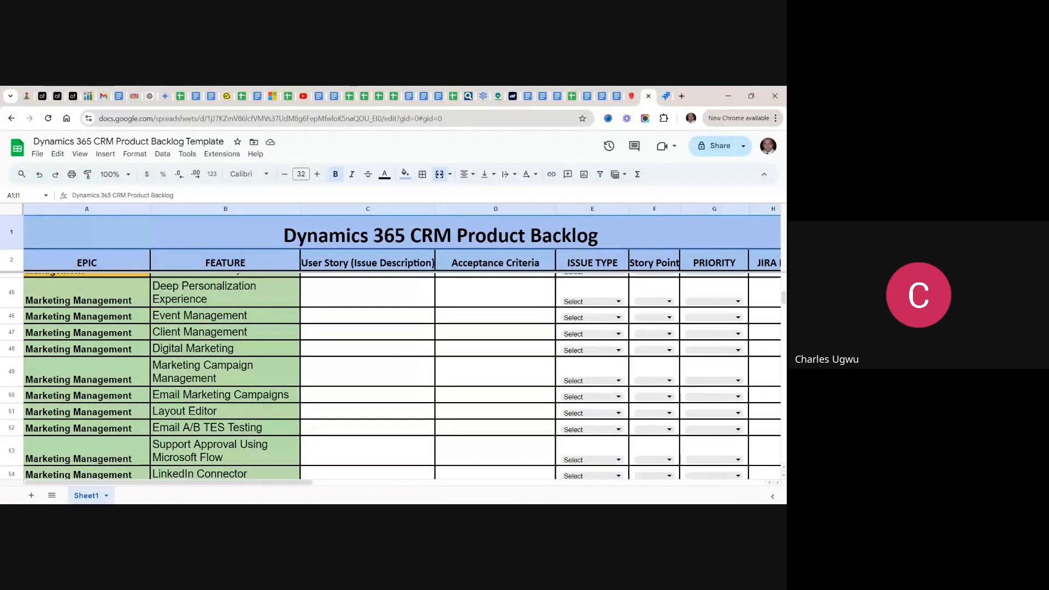
{"action": "scroll", "coordinate": [394, 377], "scroll_direction": "up", "scroll_amount": 3}
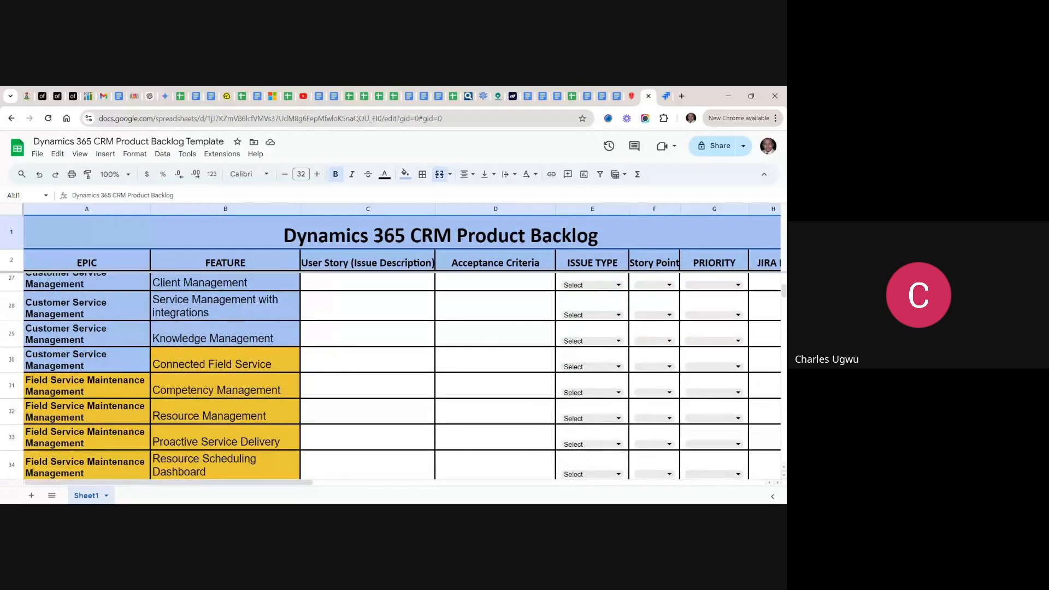
{"action": "scroll", "coordinate": [393, 377], "scroll_direction": "up", "scroll_amount": 1}
{"action": "scroll", "coordinate": [394, 377], "scroll_direction": "up", "scroll_amount": 8}
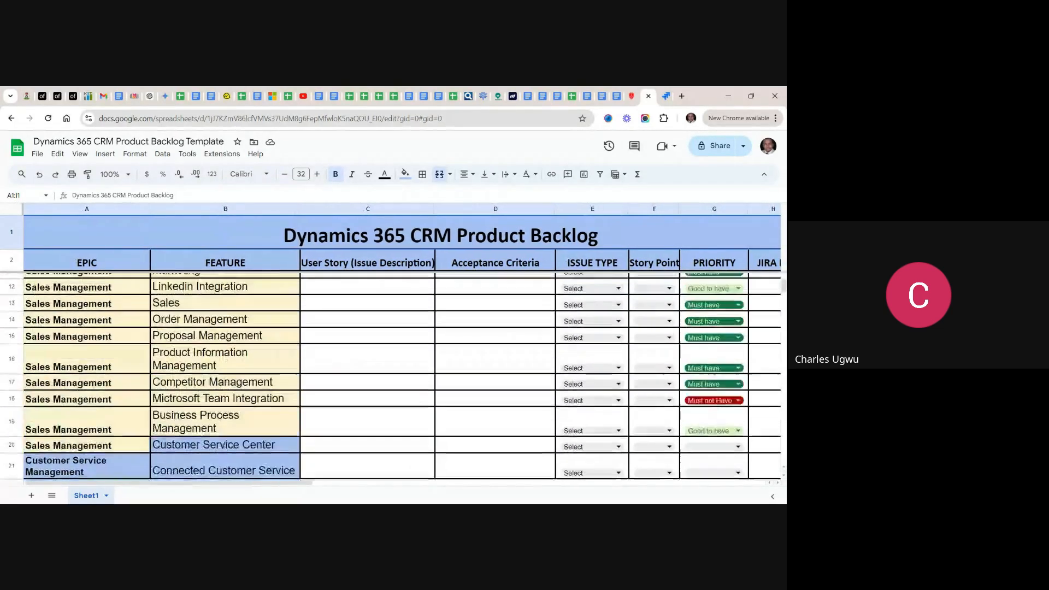
{"action": "scroll", "coordinate": [391, 376], "scroll_direction": "up", "scroll_amount": 1}
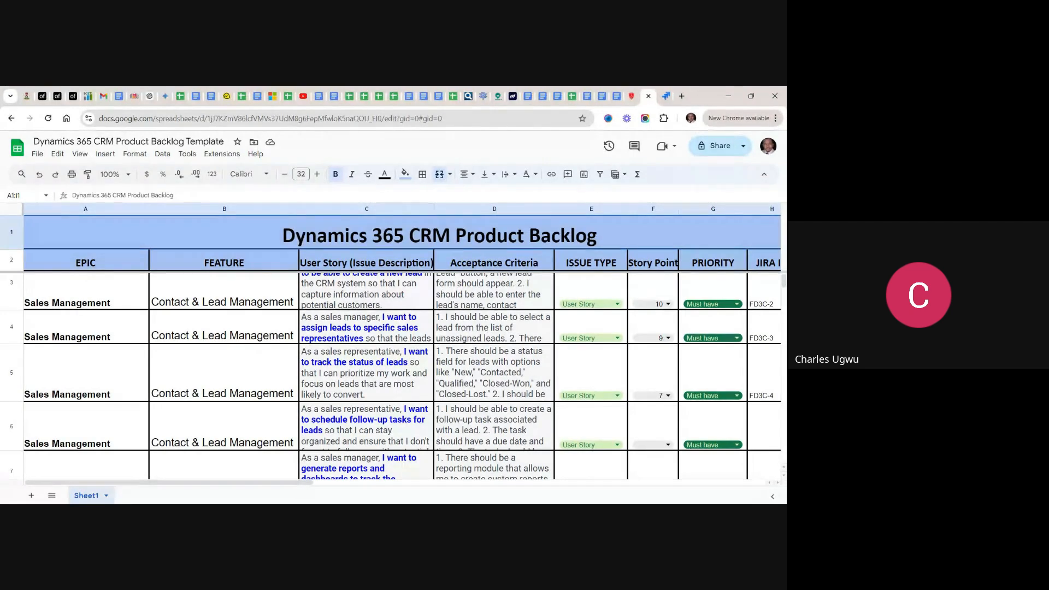
{"action": "scroll", "coordinate": [216, 330], "scroll_direction": "up", "scroll_amount": 1}
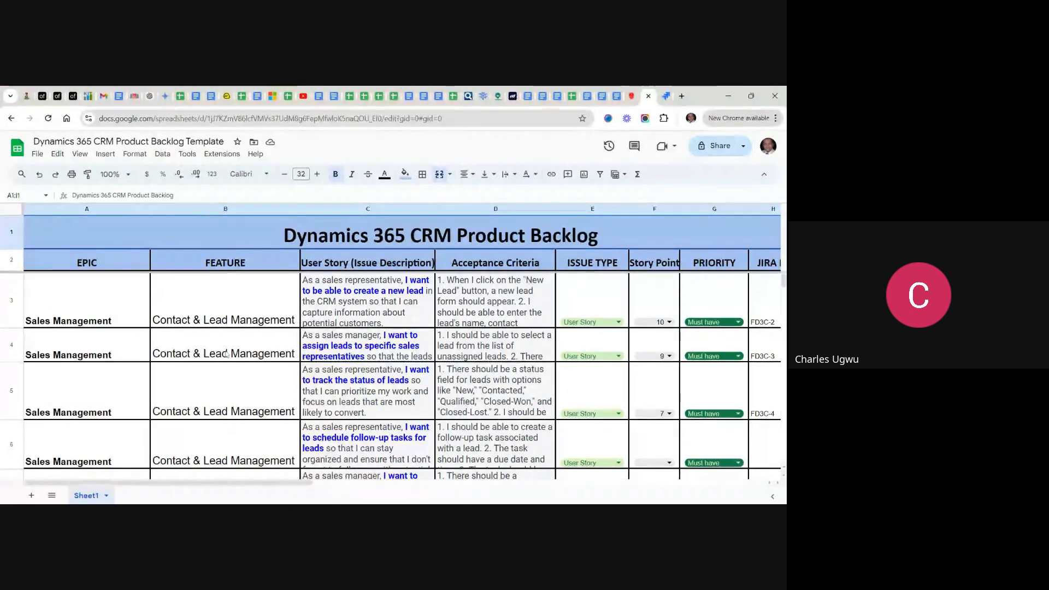
{"action": "left_click", "coordinate": [295, 323]}
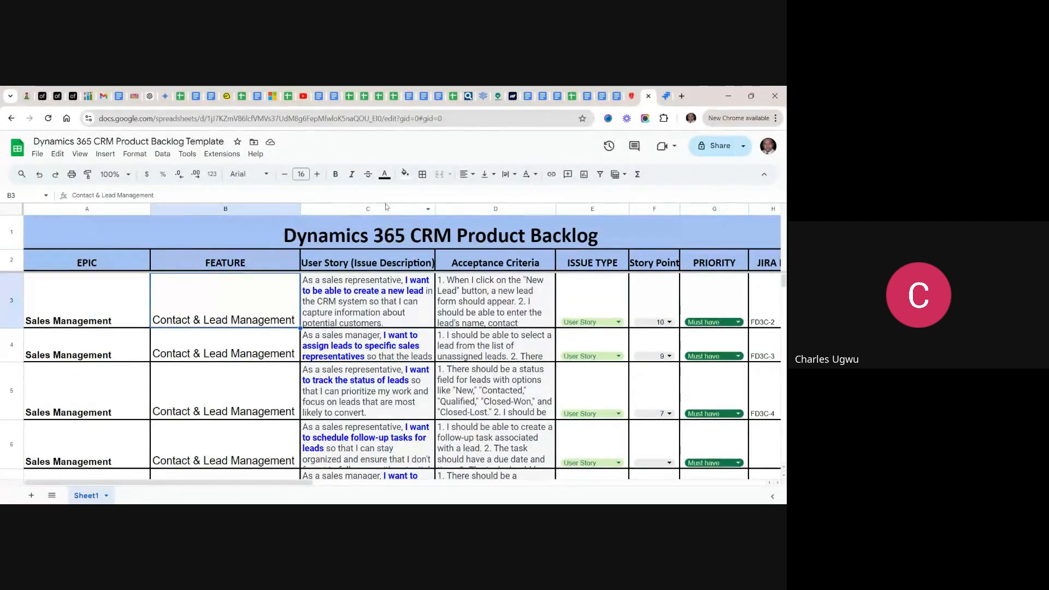
{"action": "left_click", "coordinate": [667, 98]}
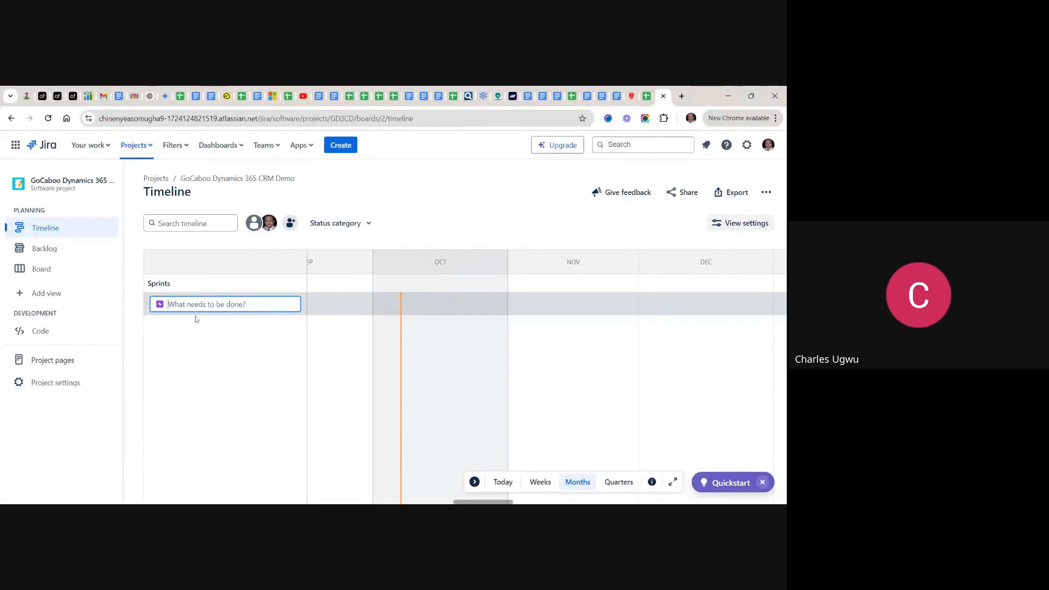
- Create an epic named Lead Management on the Timeline
{"action": "type", "text": "Lead"}
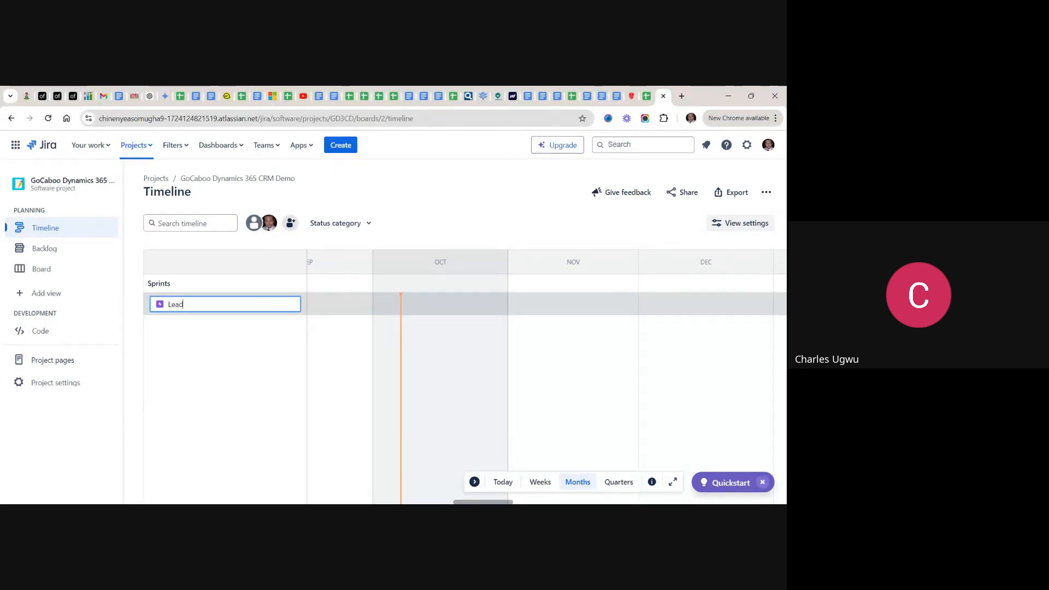
{"action": "type", "text": " Management"}
{"action": "key", "text": "Return"}
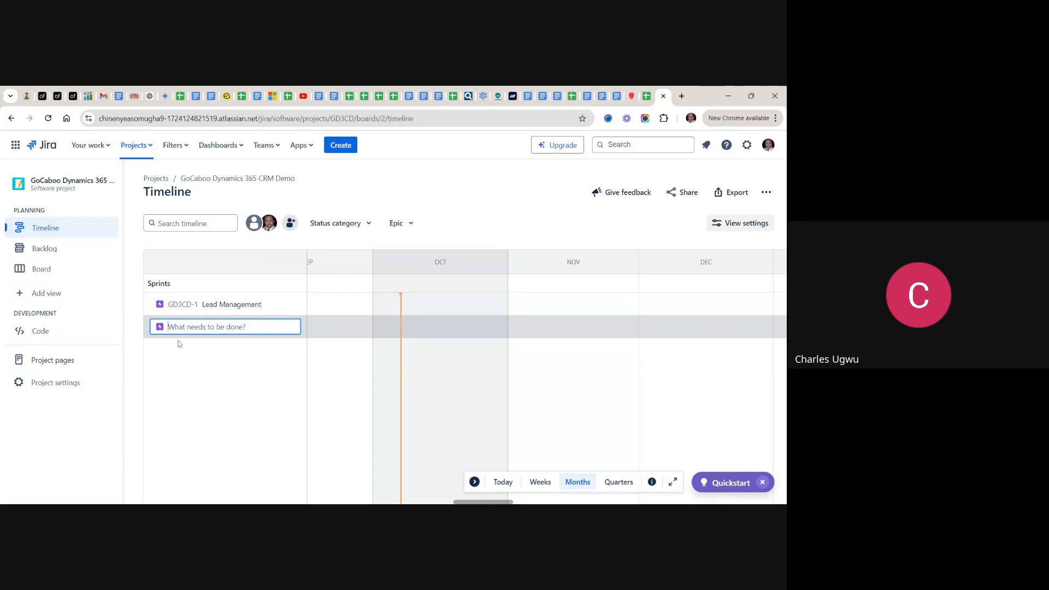
- Check the Sales Management features in the backlog spreadsheet and create a second epic named Contact Management on the Jira Timeline
{"action": "left_click", "coordinate": [647, 97]}
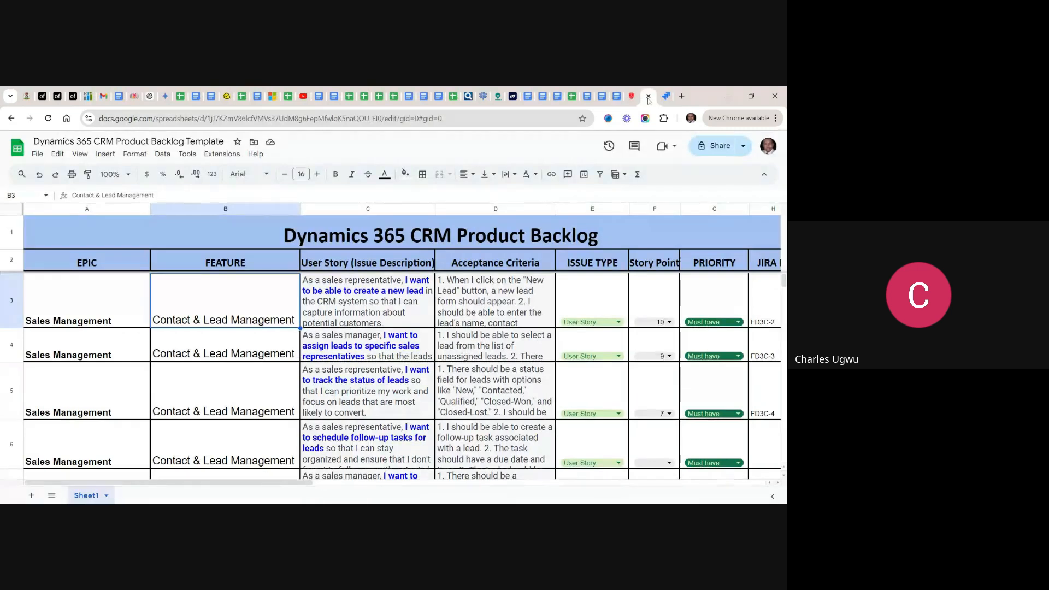
{"action": "scroll", "coordinate": [393, 377], "scroll_direction": "down", "scroll_amount": 5}
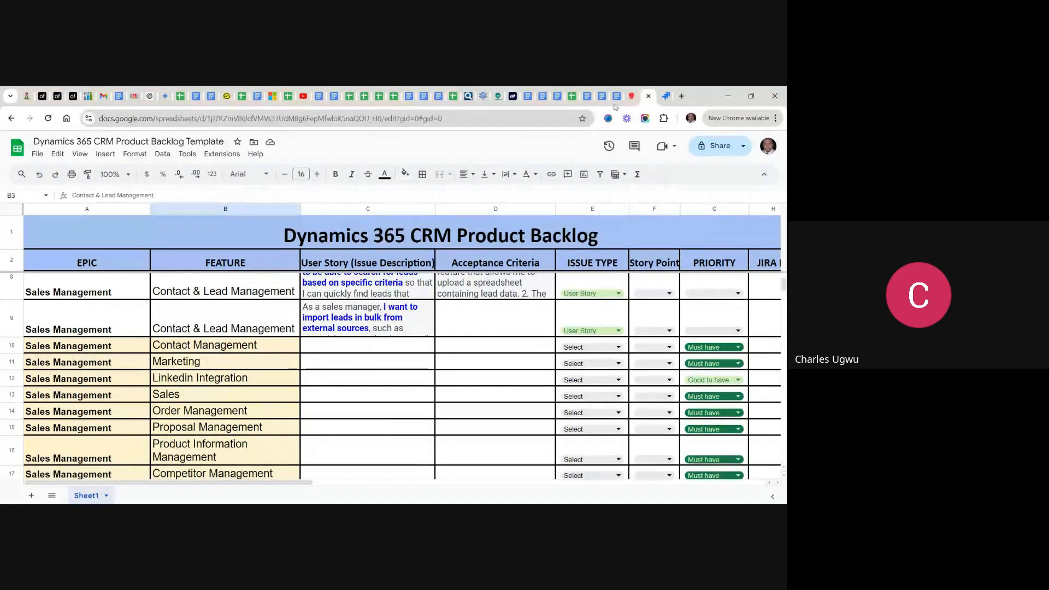
{"action": "left_click", "coordinate": [666, 96]}
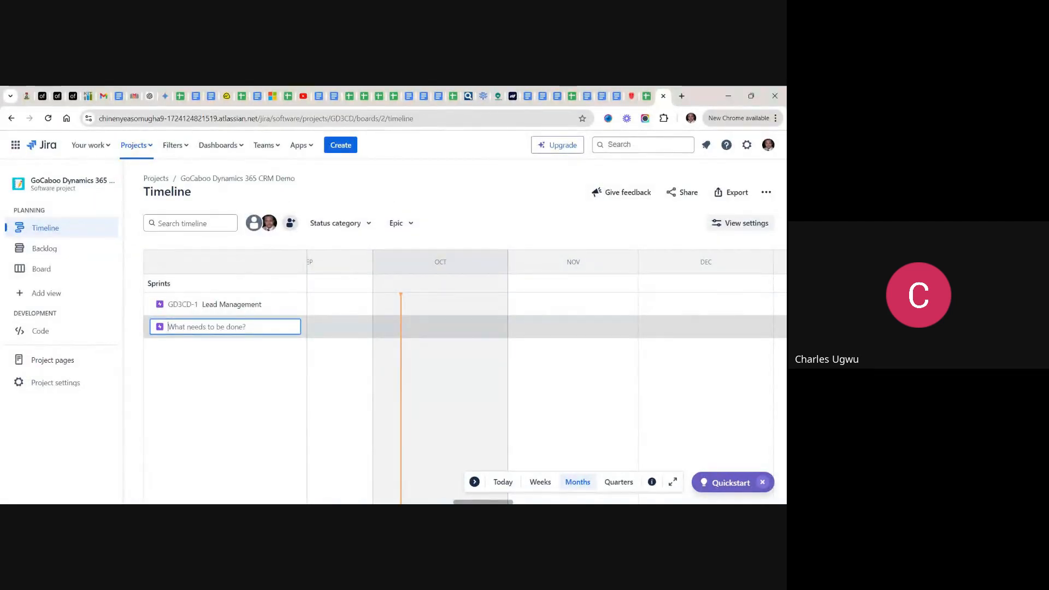
{"action": "type", "text": "Contact Management"}
{"action": "key", "text": "Return"}
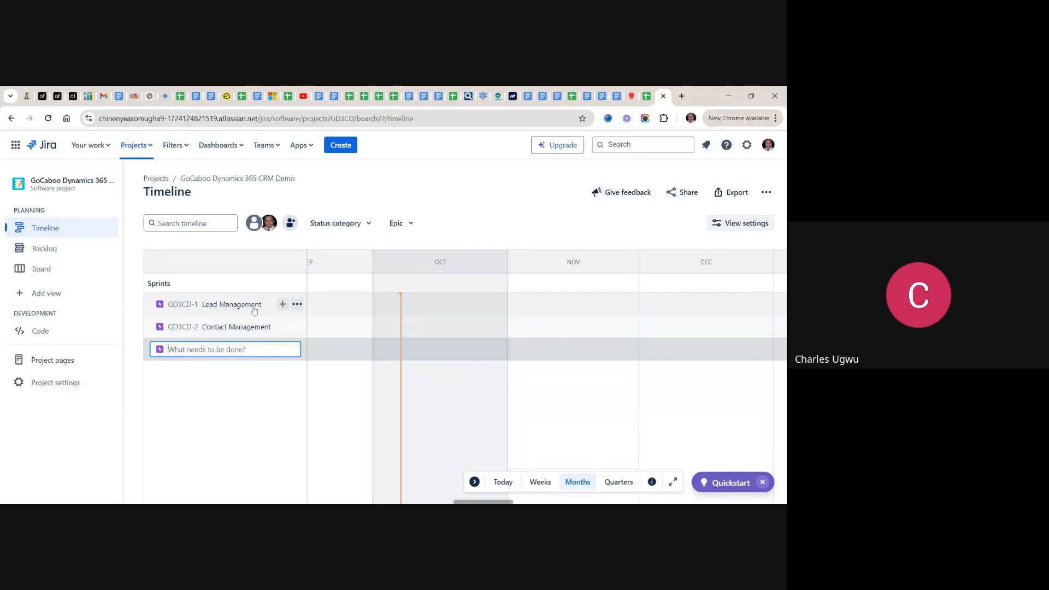
- Start a child issue under the Lead Management epic and copy "I want to be able to create a new lead" from the spreadsheet's first user story
{"action": "left_click", "coordinate": [282, 305]}
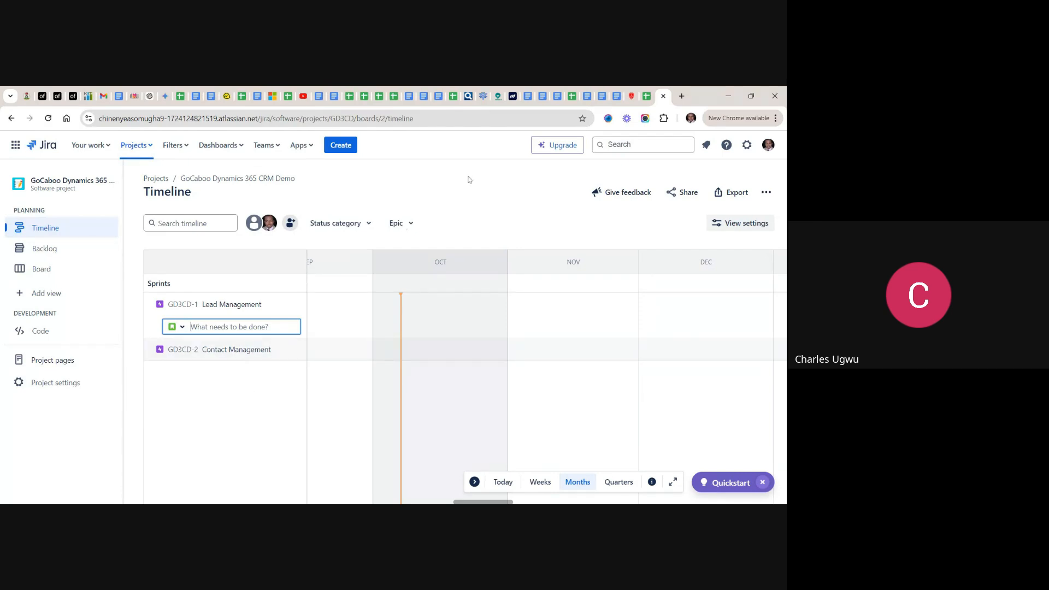
{"action": "left_click", "coordinate": [648, 97]}
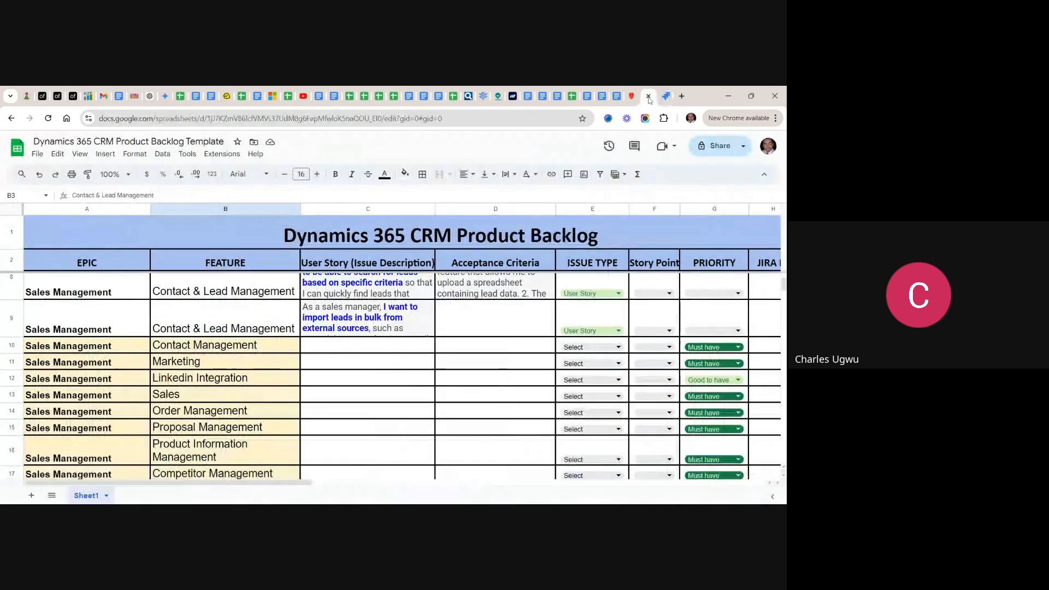
{"action": "scroll", "coordinate": [597, 206], "scroll_direction": "up", "scroll_amount": 5}
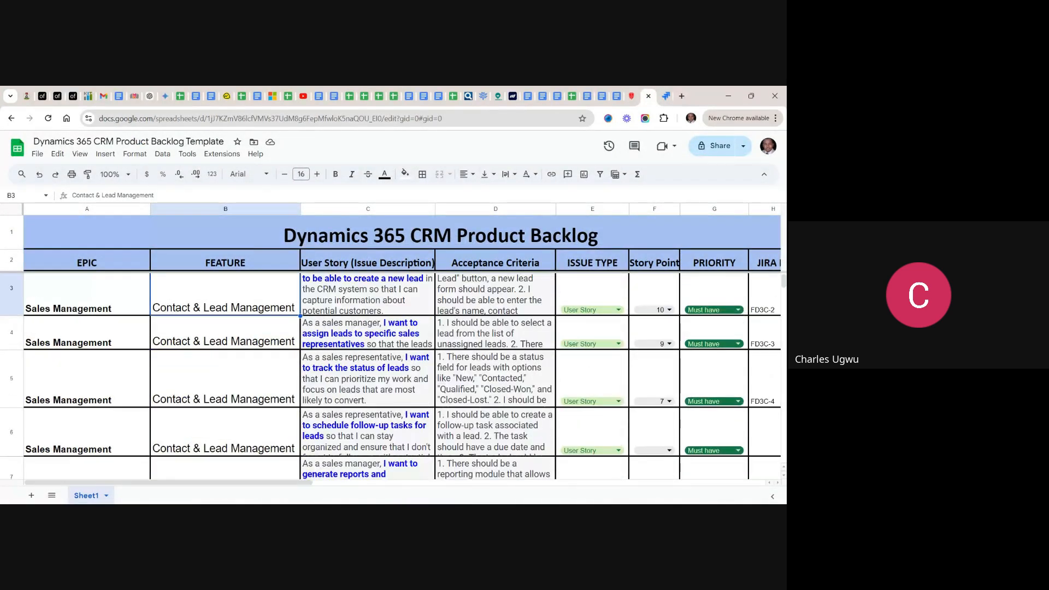
{"action": "scroll", "coordinate": [480, 280], "scroll_direction": "up", "scroll_amount": 1}
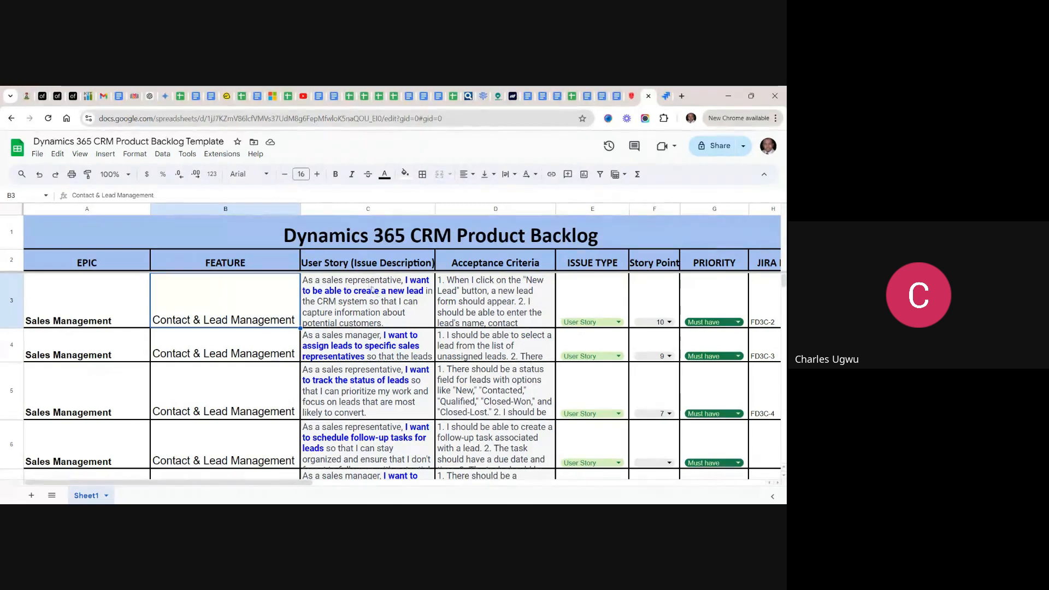
{"action": "double_click", "coordinate": [405, 285]}
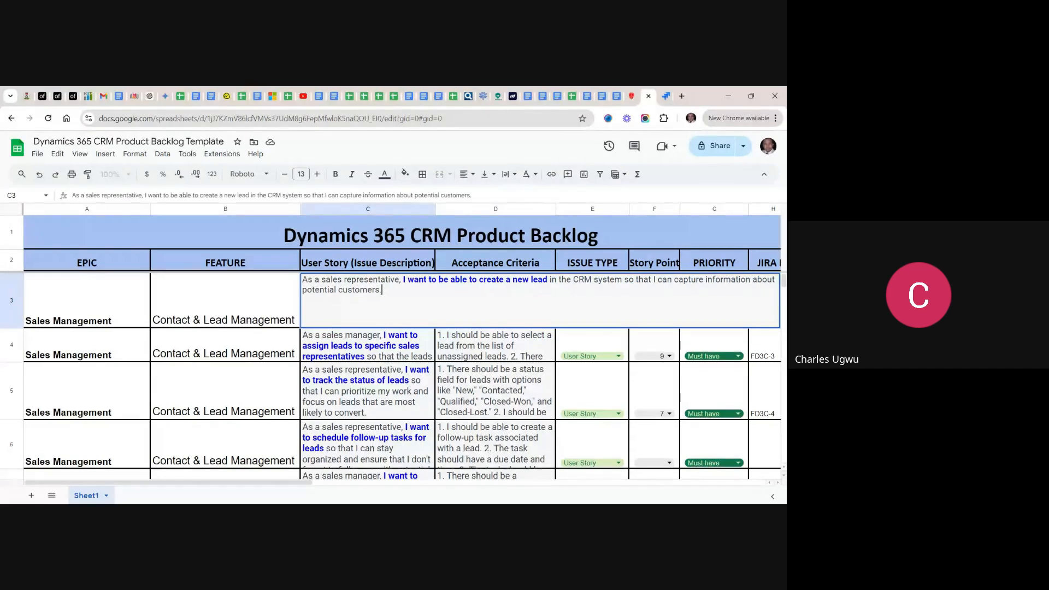
{"action": "left_click_drag", "start_coordinate": [547, 280], "coordinate": [401, 281]}
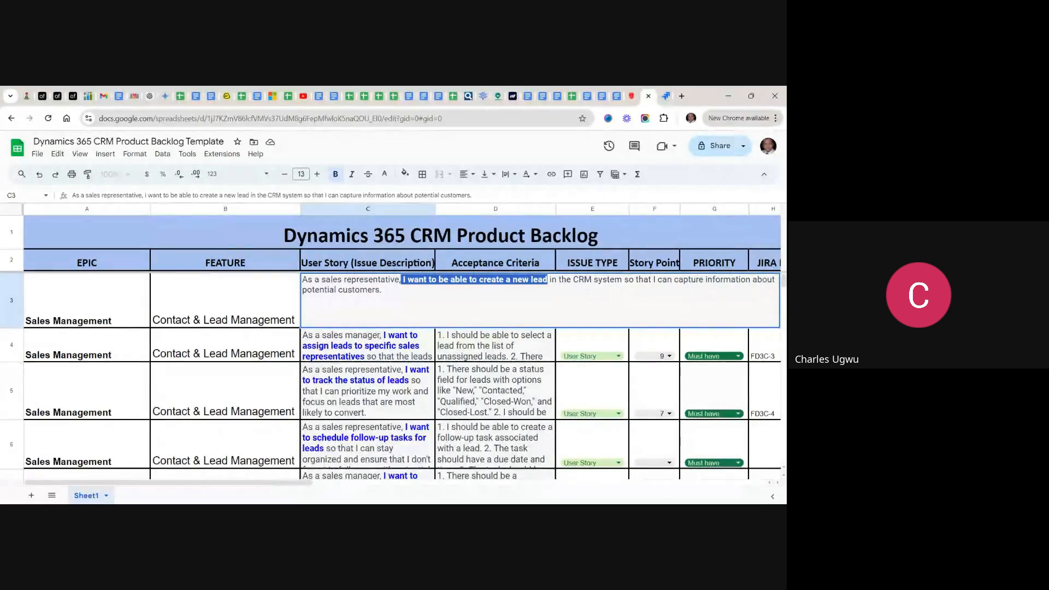
- Back in Jira, create the child issue "I want to be able to create a new lead" under Lead Management, keeping the Story type
{"action": "left_click", "coordinate": [663, 98]}
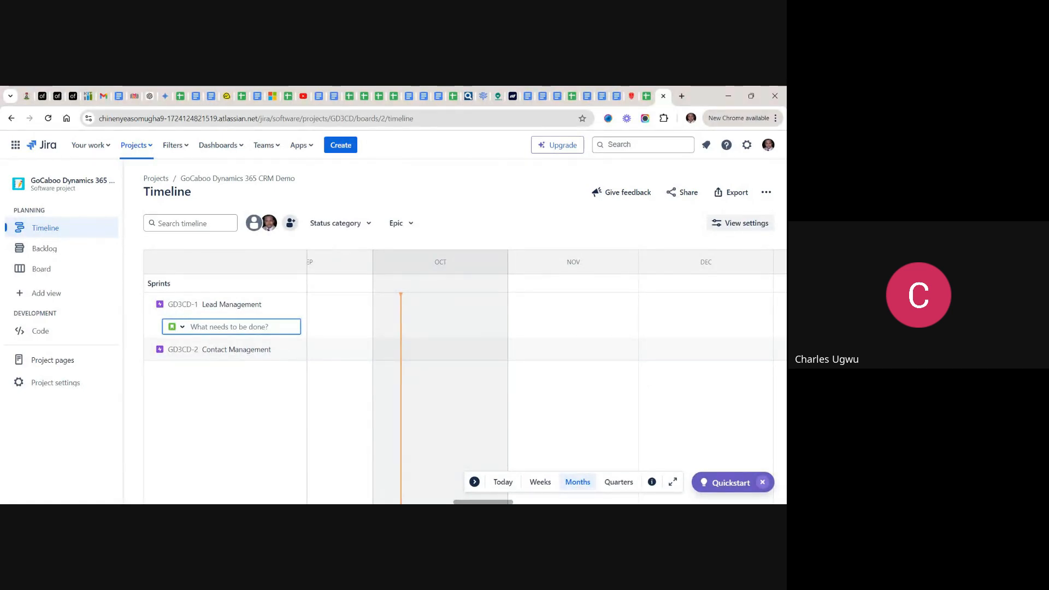
{"action": "key", "text": "ctrl+v"}
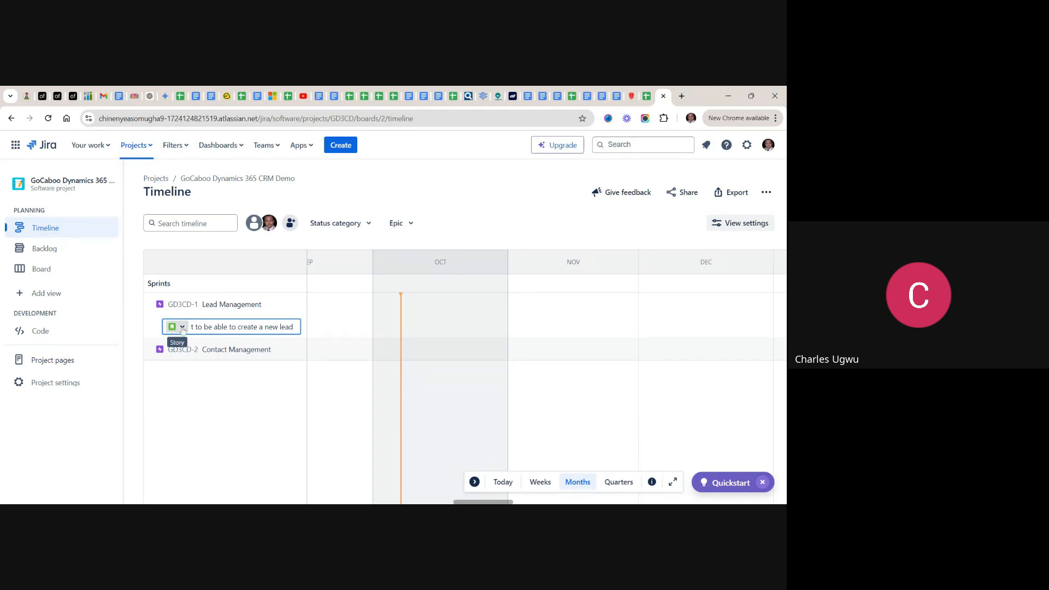
{"action": "left_click", "coordinate": [183, 328]}
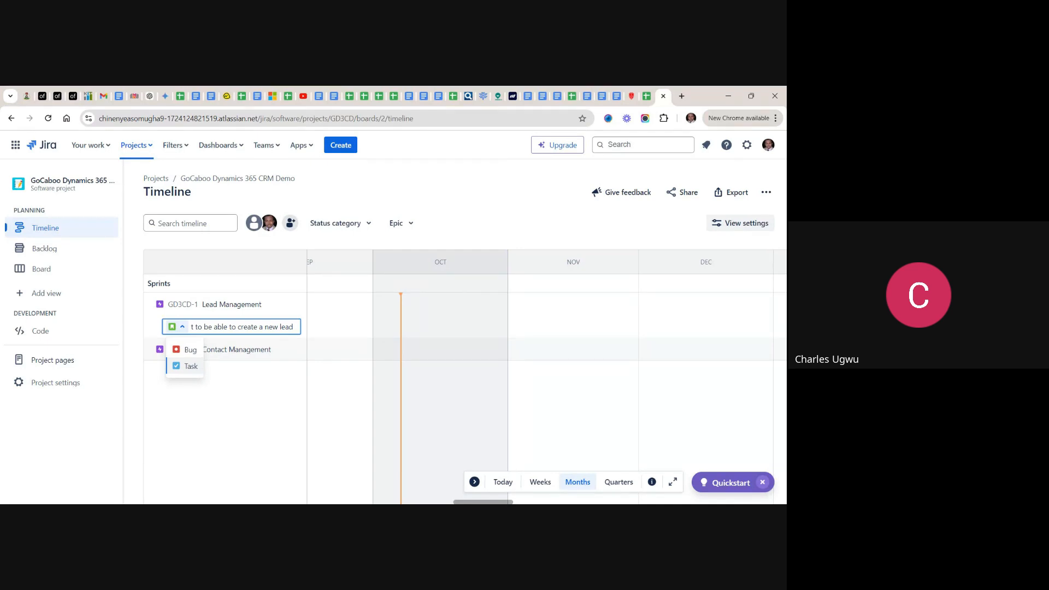
{"action": "left_click", "coordinate": [183, 327]}
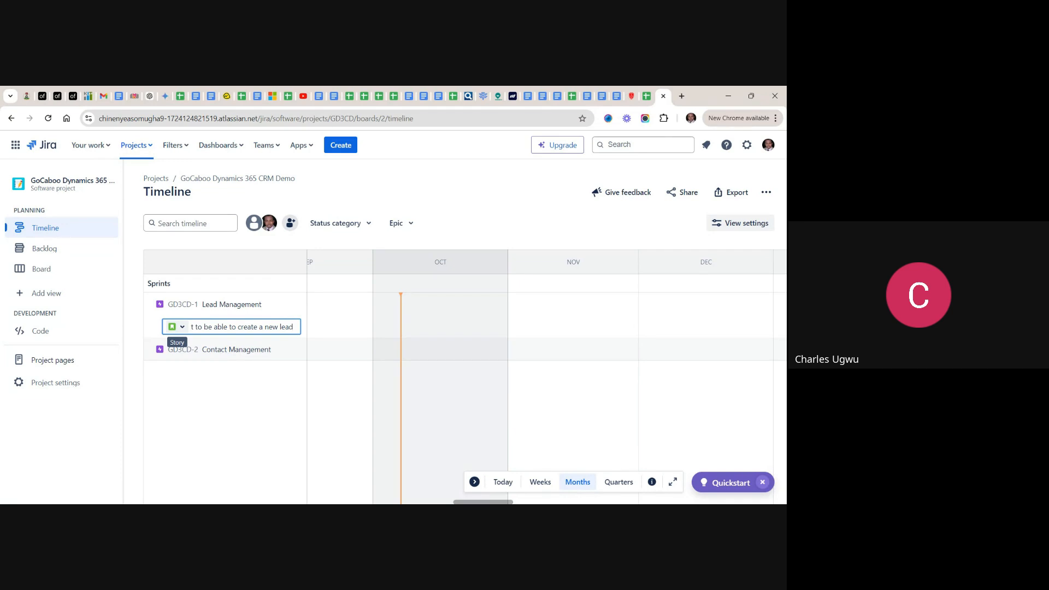
{"action": "key", "text": "Return"}
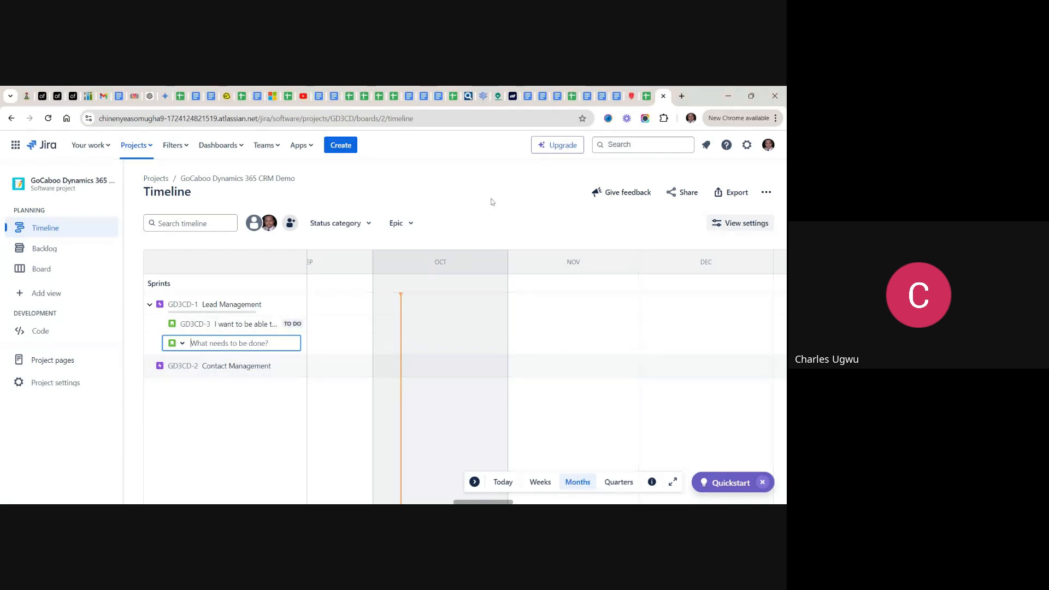
- Copy "I want to assign leads to specific sales representatives" from the spreadsheet's second user story and add it as a Story under Lead Management in Jira
{"action": "left_click", "coordinate": [647, 98]}
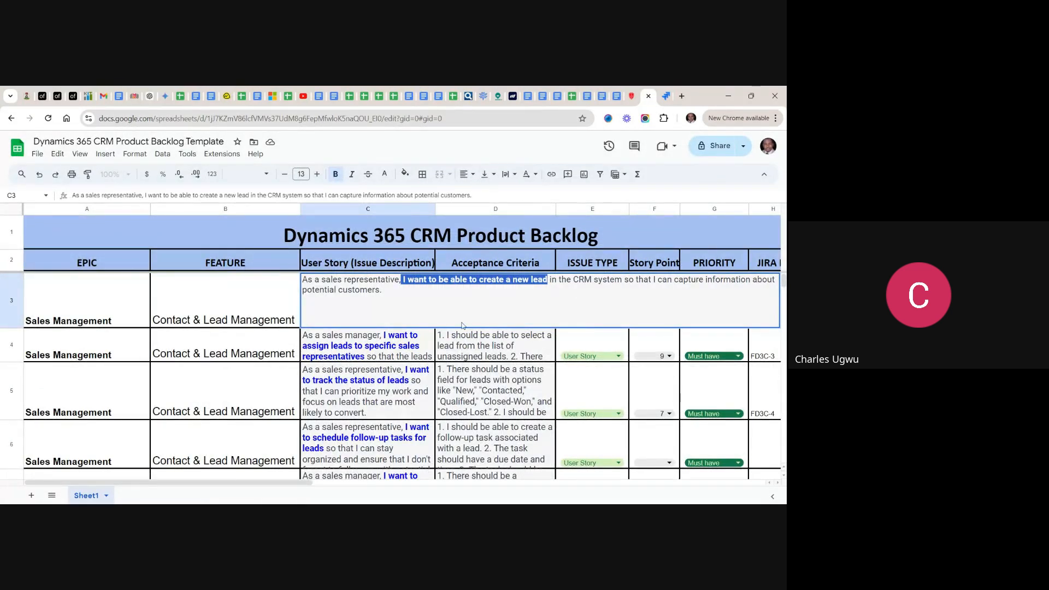
{"action": "left_click", "coordinate": [352, 338]}
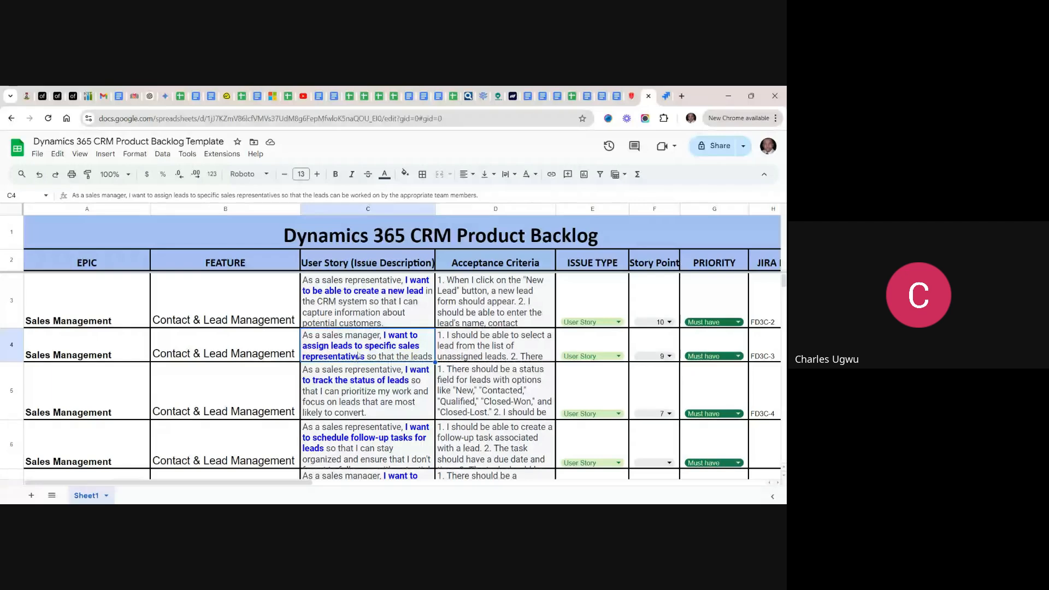
{"action": "double_click", "coordinate": [365, 350]}
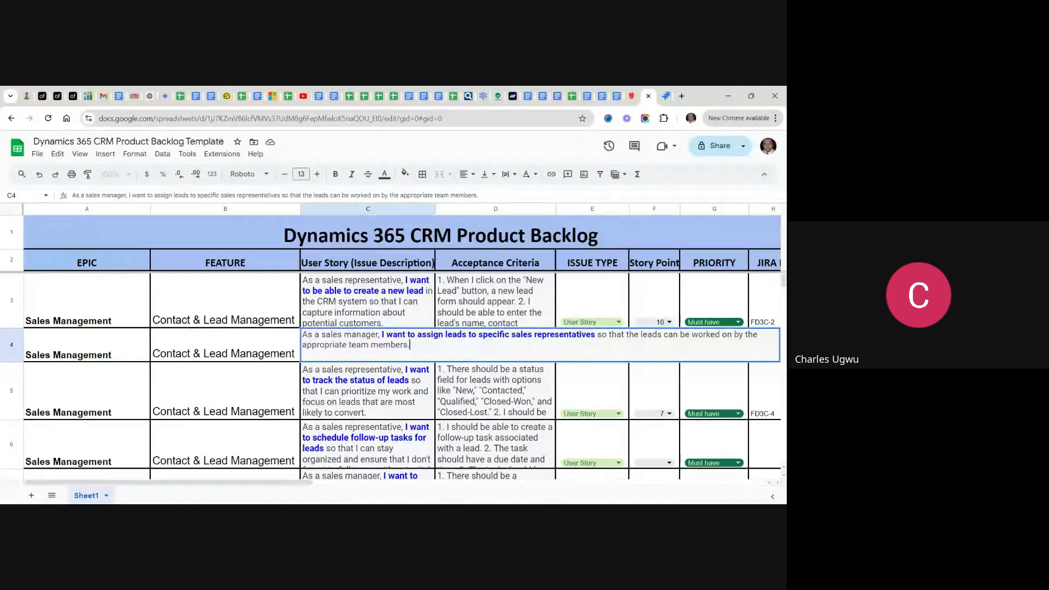
{"action": "left_click_drag", "start_coordinate": [595, 334], "coordinate": [381, 334]}
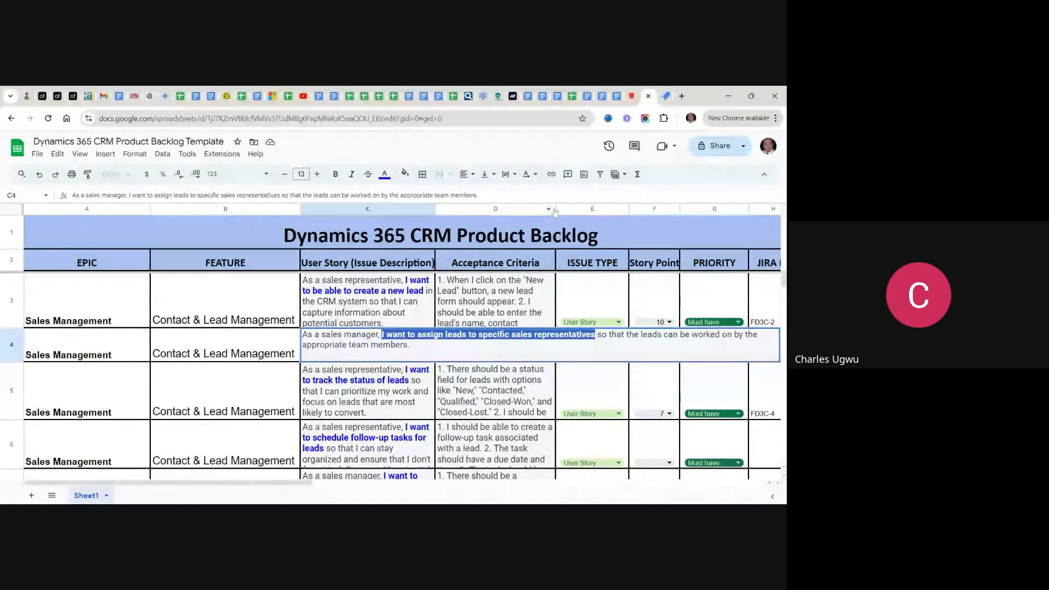
{"action": "left_click", "coordinate": [666, 96]}
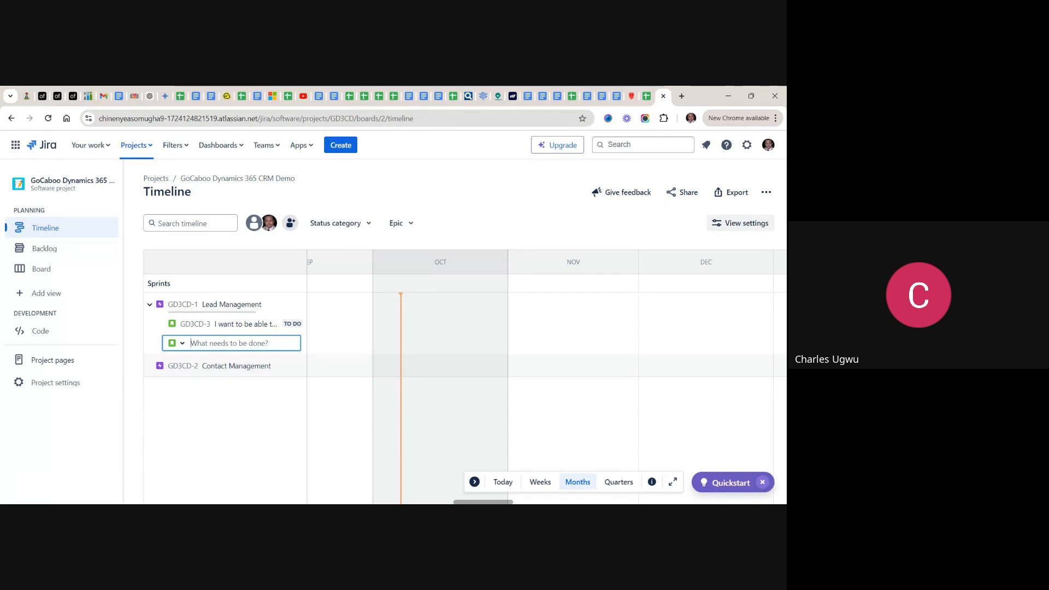
{"action": "key", "text": "ctrl+v"}
{"action": "key", "text": "Return"}
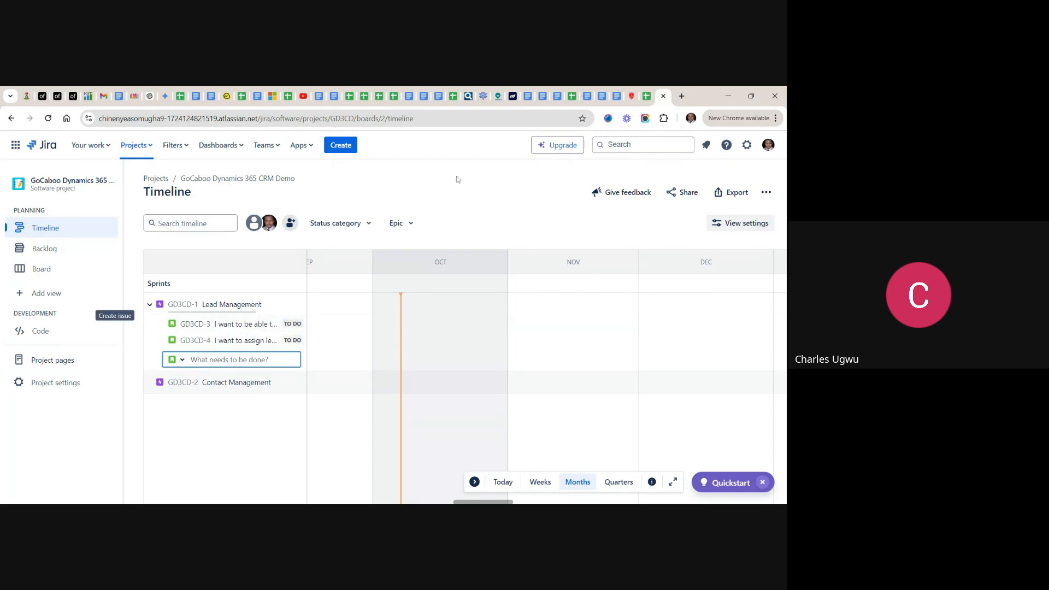
- Copy "I want to track the status of leads" from the spreadsheet's third user story and add it as a Story under Lead Management in Jira
{"action": "left_click", "coordinate": [646, 97]}
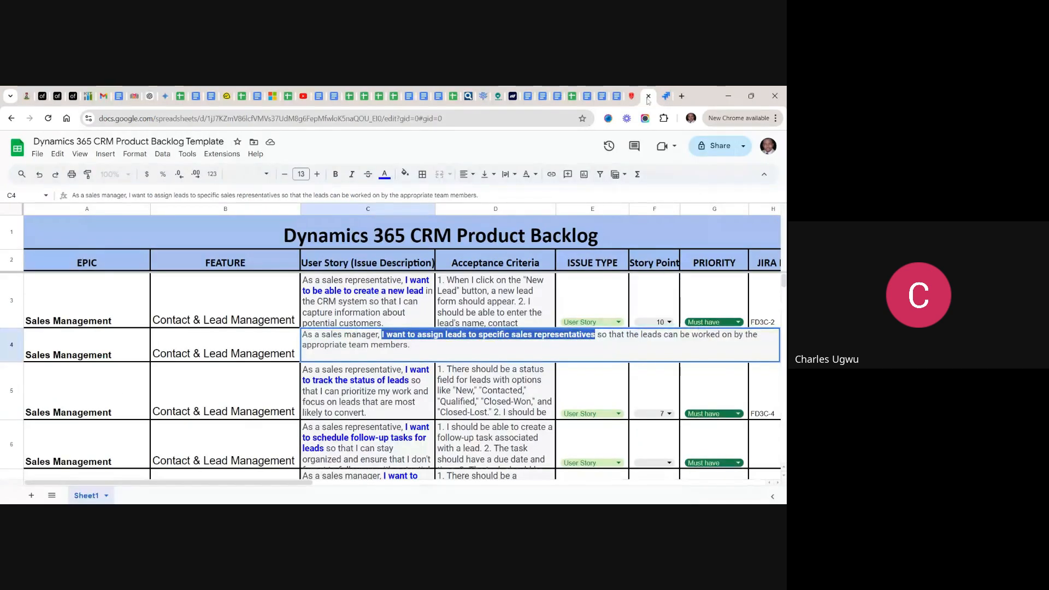
{"action": "left_click", "coordinate": [376, 404]}
{"action": "double_click", "coordinate": [376, 404]}
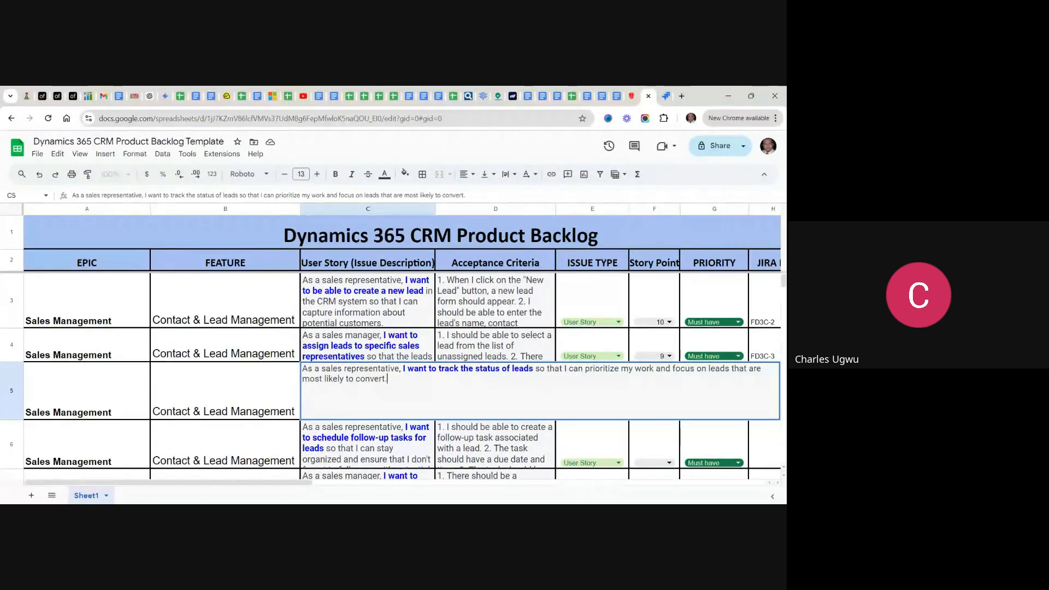
{"action": "left_click_drag", "start_coordinate": [533, 369], "coordinate": [404, 370]}
{"action": "key", "text": "ctrl+c"}
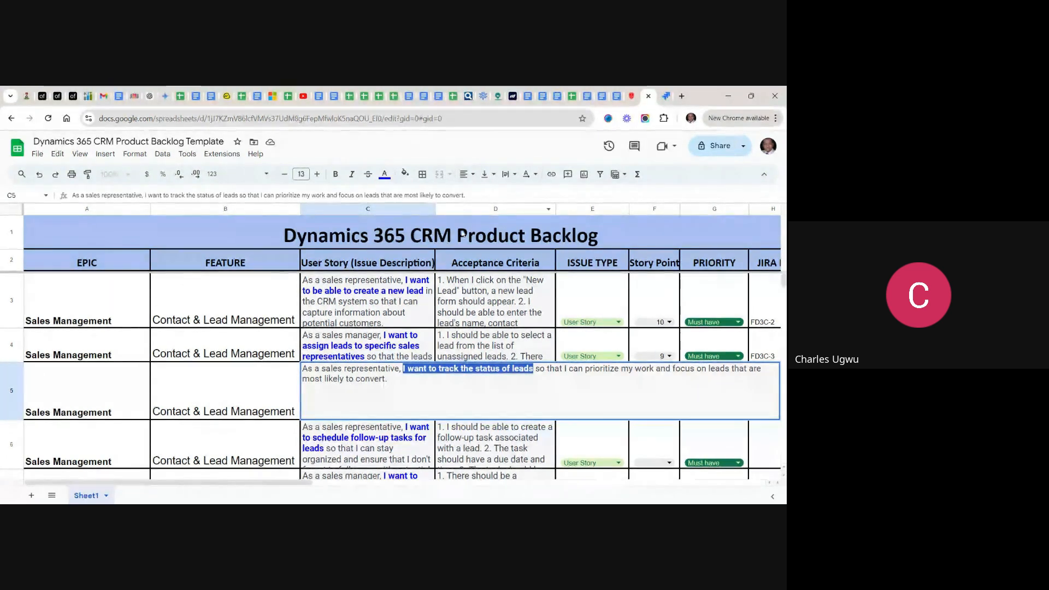
{"action": "left_click", "coordinate": [388, 379]}
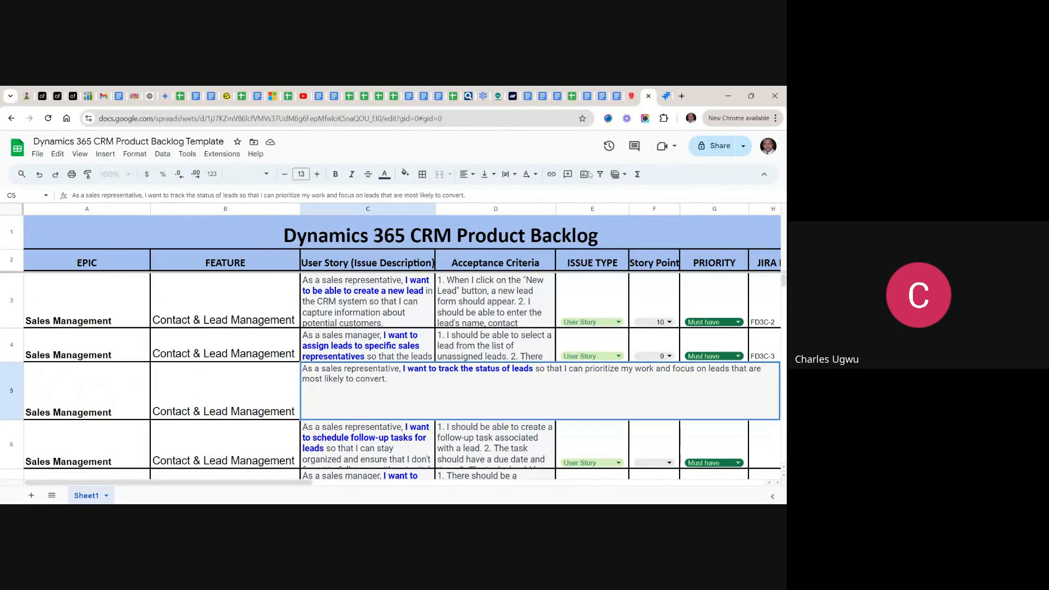
{"action": "left_click", "coordinate": [666, 96]}
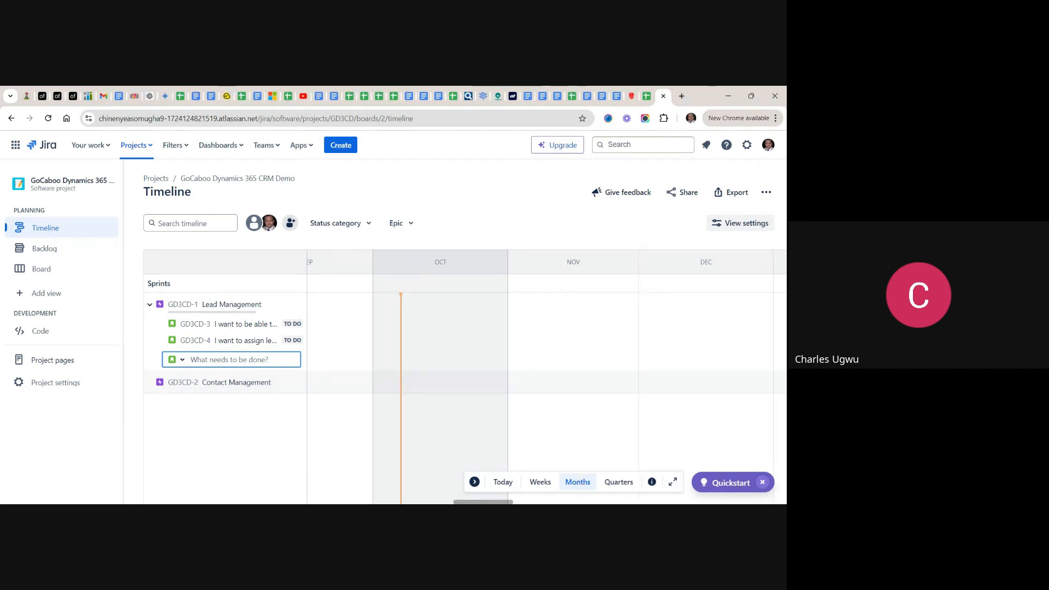
{"action": "key", "text": "ctrl+v"}
{"action": "key", "text": "Return"}
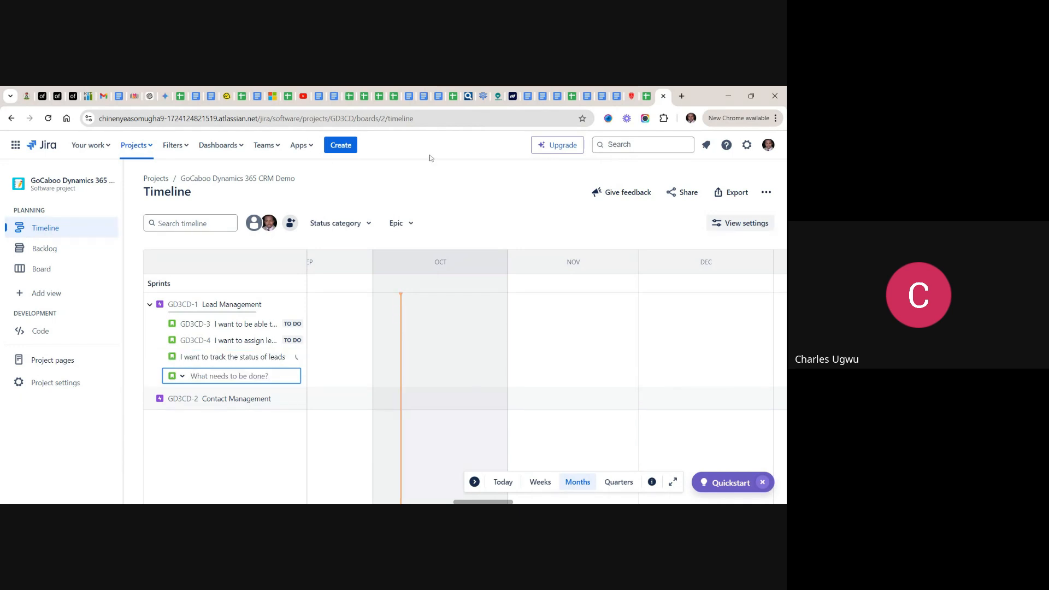
- Copy "I want to schedule follow-up tasks for leads" from the spreadsheet's fourth user story and add it as a Story under Lead Management in Jira
{"action": "left_click", "coordinate": [647, 97]}
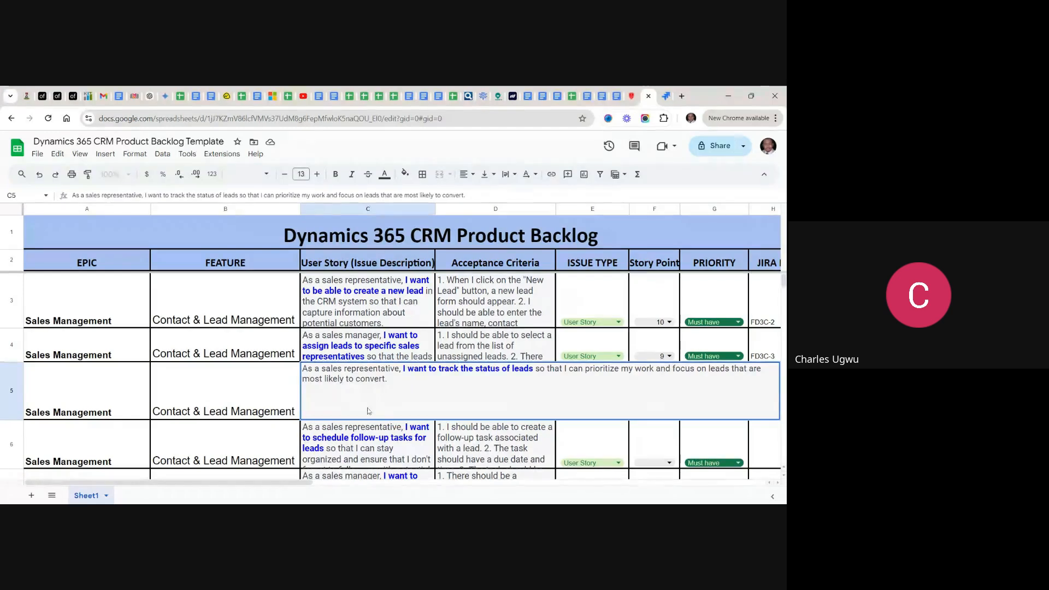
{"action": "double_click", "coordinate": [375, 444]}
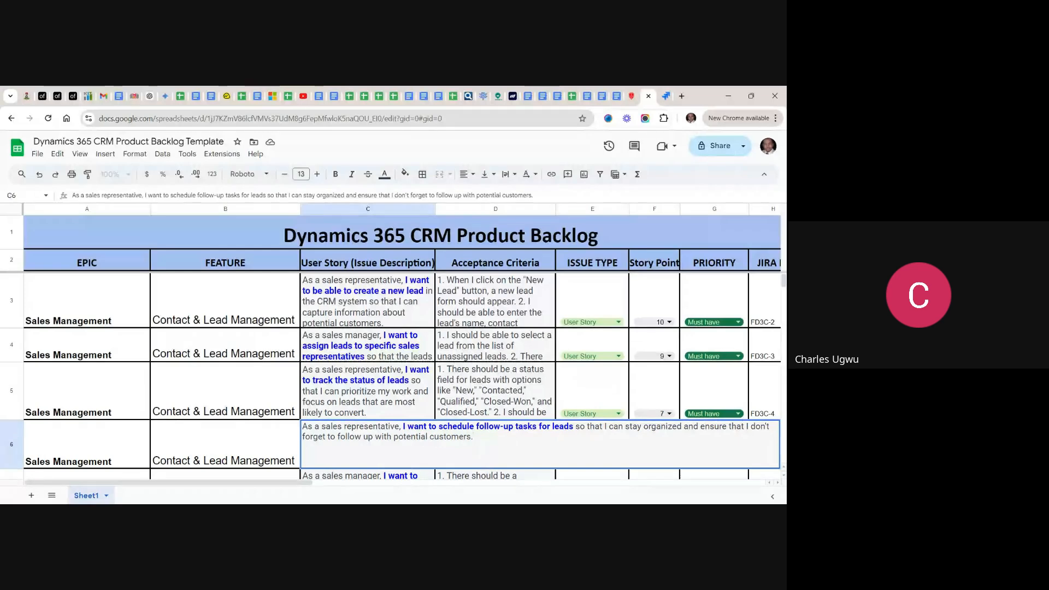
{"action": "left_click", "coordinate": [574, 427]}
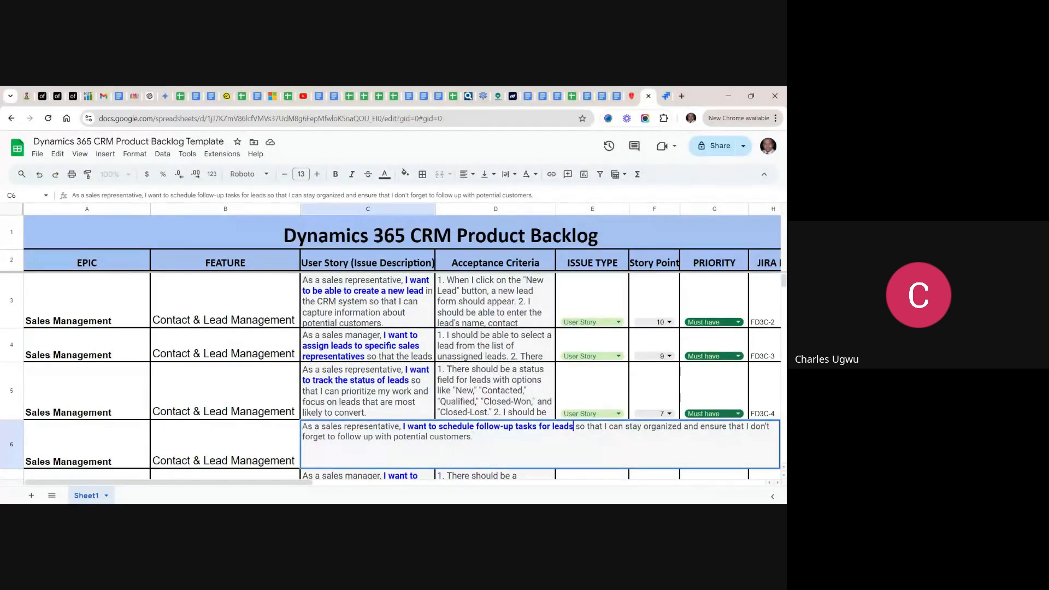
{"action": "left_click_drag", "start_coordinate": [574, 426], "coordinate": [403, 427]}
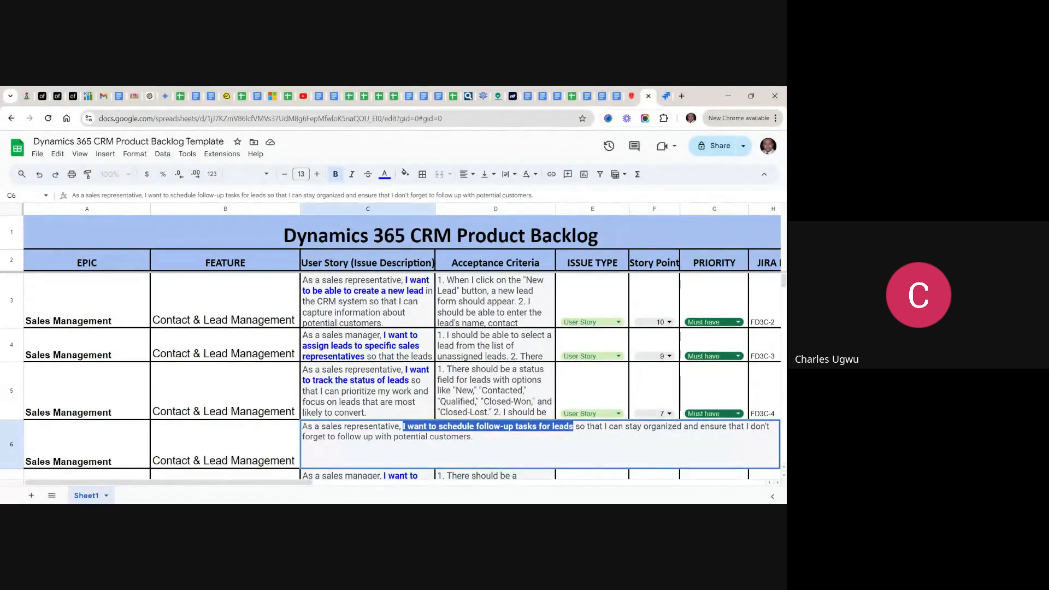
{"action": "left_click", "coordinate": [667, 97]}
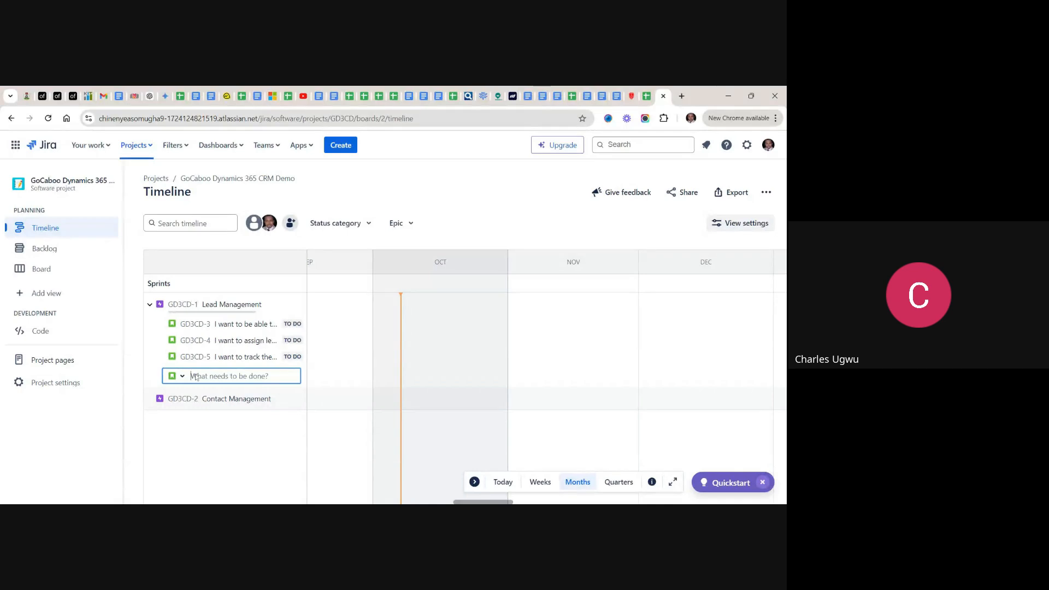
{"action": "key", "text": "ctrl+v"}
{"action": "key", "text": "Return"}
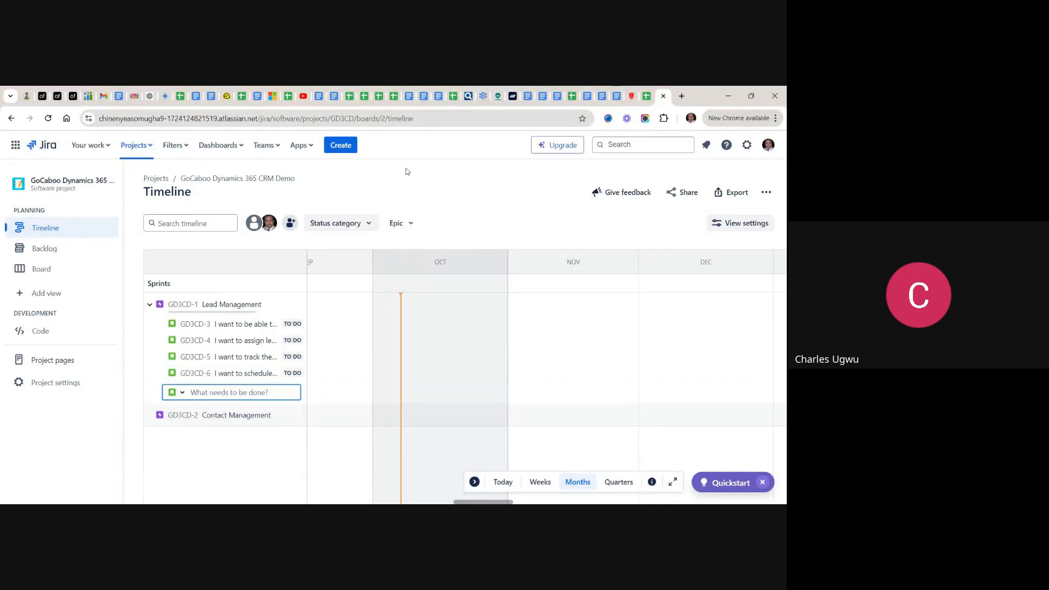
- Copy "I want to generate reports and dashboards to track the performance" from the spreadsheet's fifth story and add it as a Story under Lead Management in Jira
{"action": "left_click", "coordinate": [647, 96]}
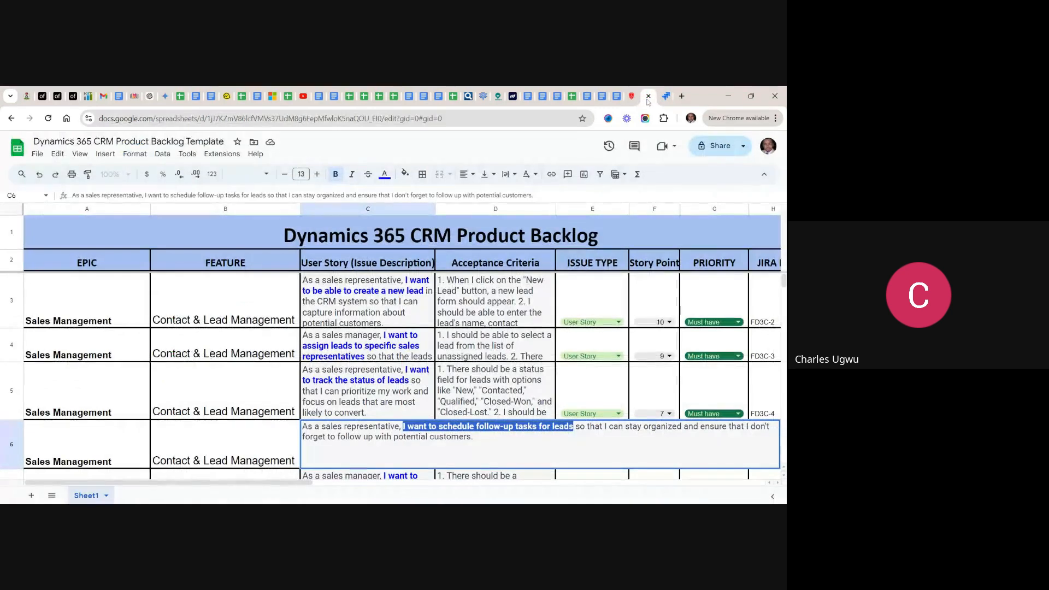
{"action": "scroll", "coordinate": [404, 377], "scroll_direction": "down", "scroll_amount": 2}
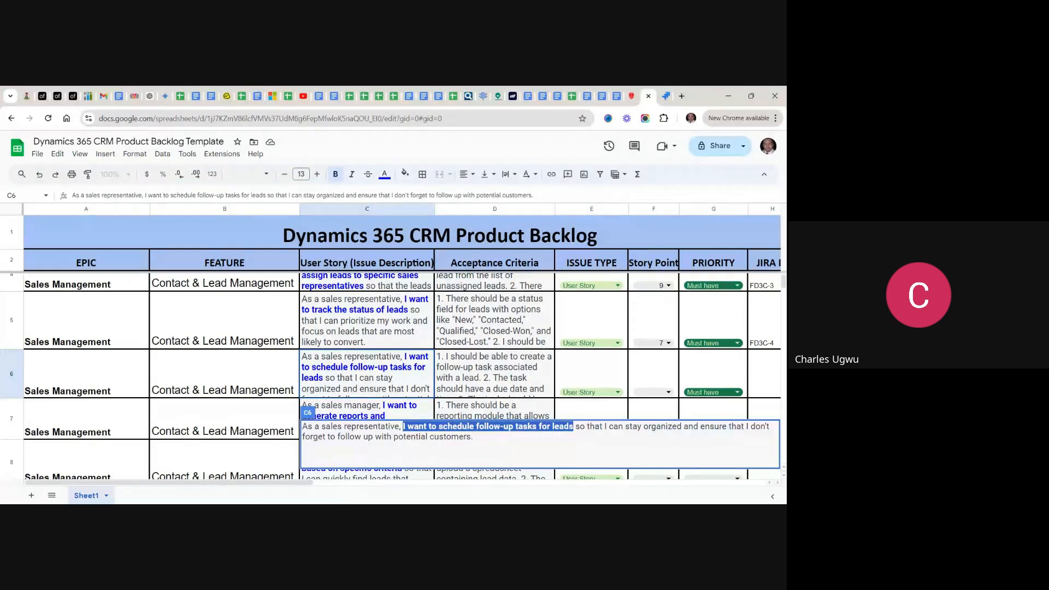
{"action": "scroll", "coordinate": [405, 377], "scroll_direction": "down", "scroll_amount": 1}
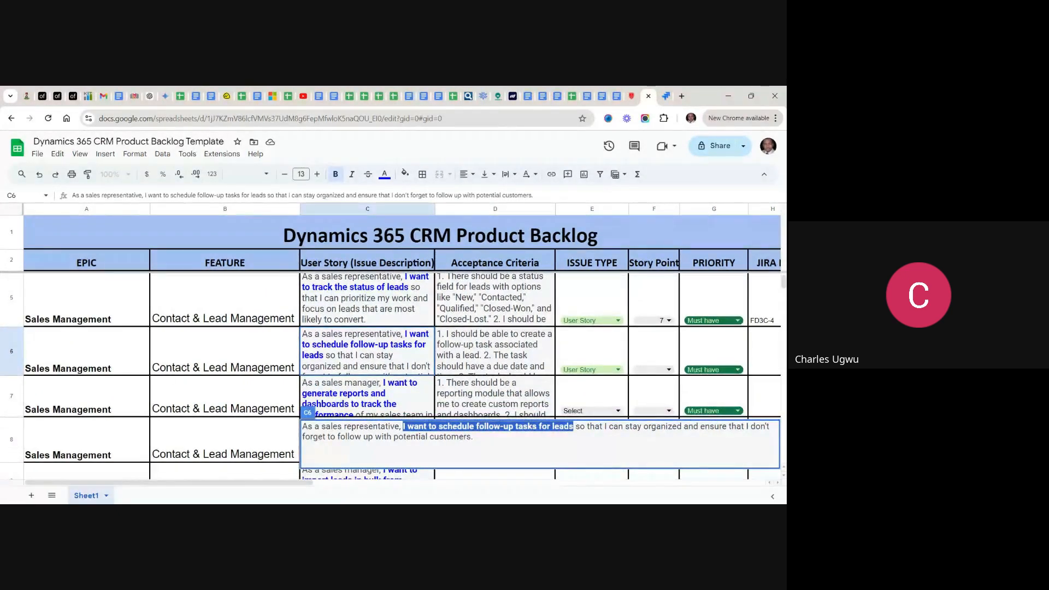
{"action": "left_click", "coordinate": [394, 386]}
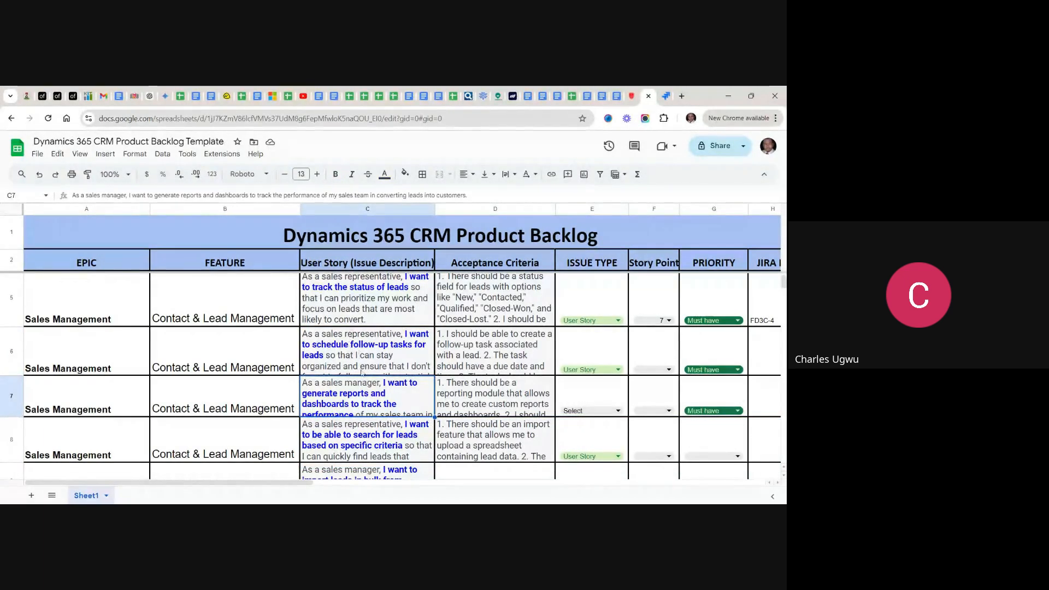
{"action": "key", "text": "Return"}
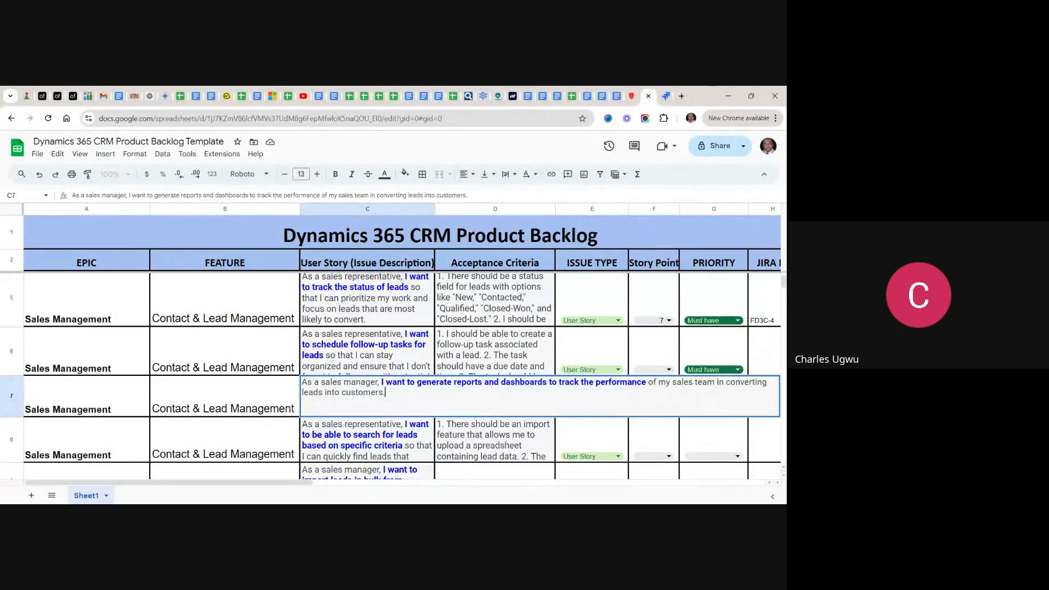
{"action": "left_click_drag", "start_coordinate": [647, 382], "coordinate": [381, 382]}
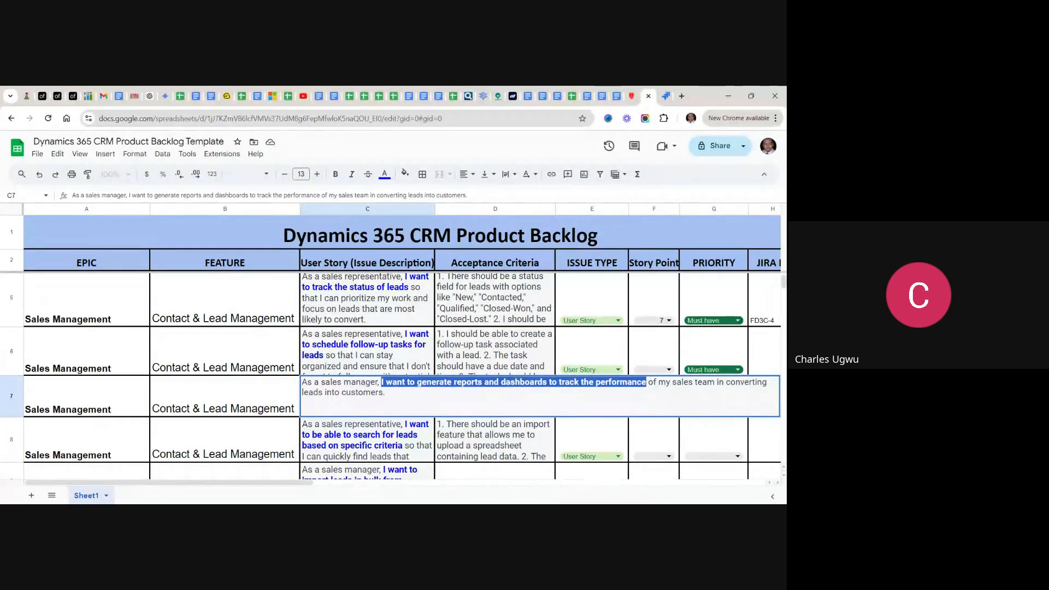
{"action": "left_click", "coordinate": [669, 97]}
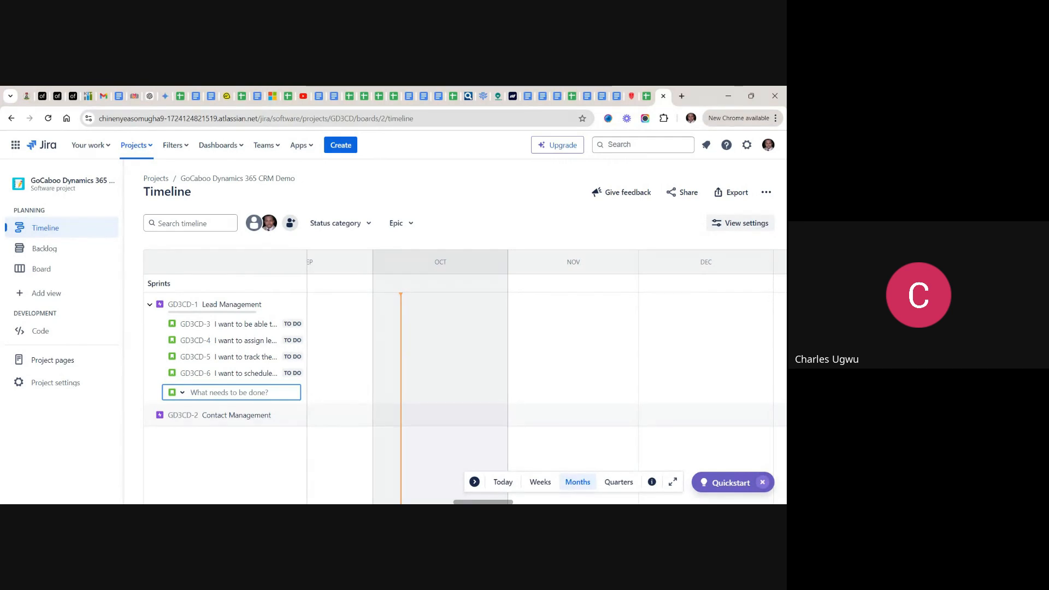
{"action": "type", "text": "boards to track the performance"}
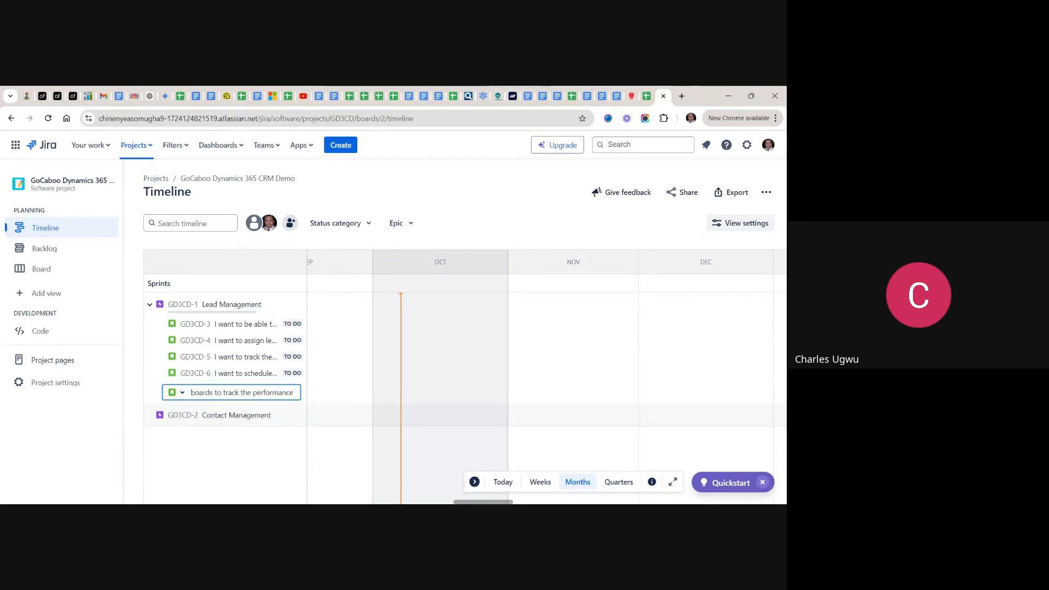
{"action": "key", "text": "Return"}
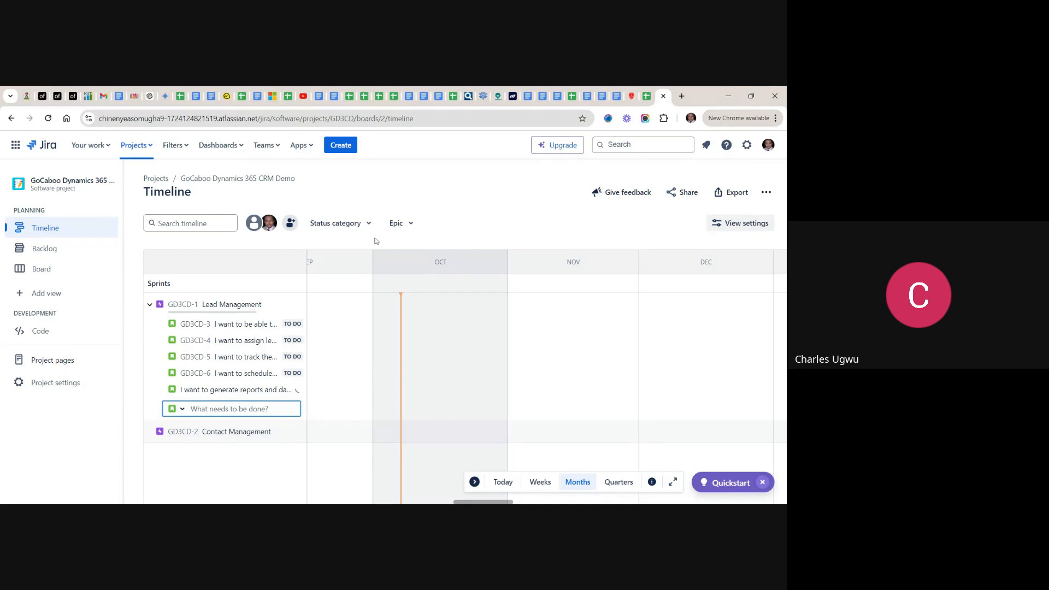
- Copy "I want to be able to search for leads based on specific criteria" from the spreadsheet's sixth story into a Jira Story under Lead Management
{"action": "left_click", "coordinate": [647, 101]}
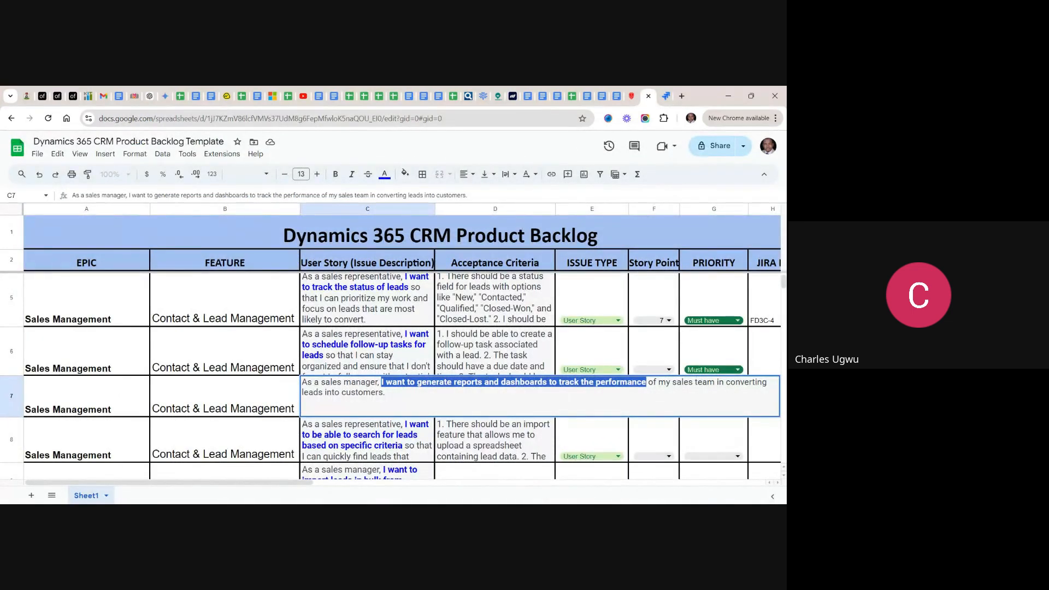
{"action": "double_click", "coordinate": [376, 430]}
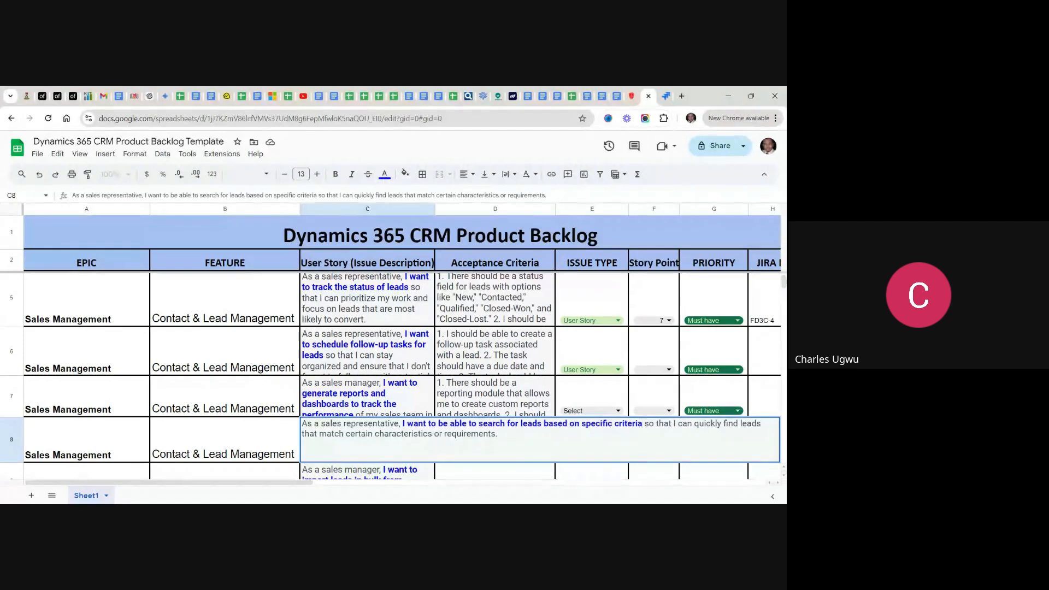
{"action": "left_click_drag", "start_coordinate": [643, 424], "coordinate": [403, 424]}
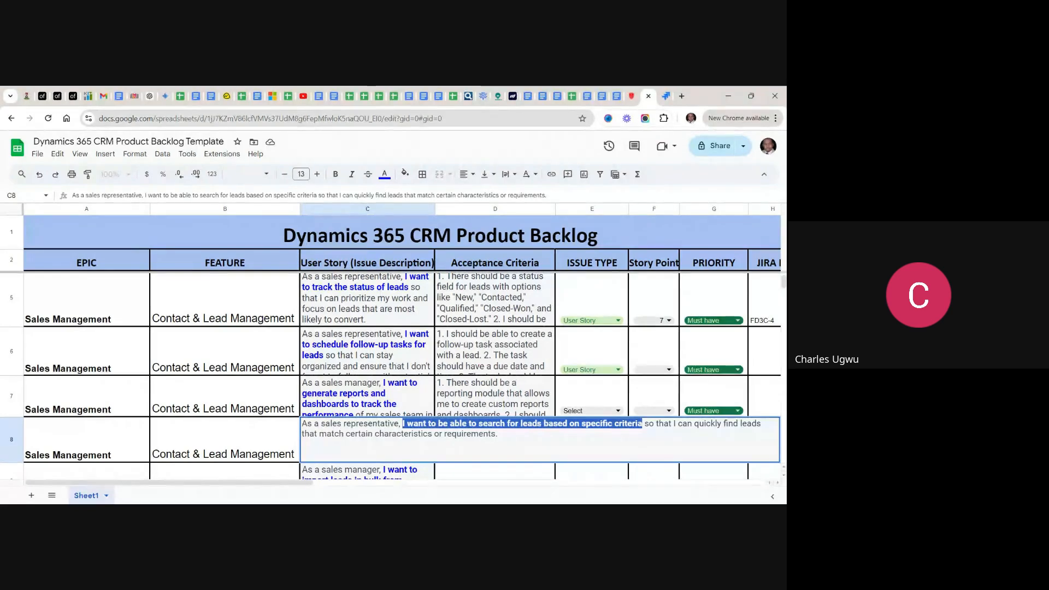
{"action": "left_click", "coordinate": [379, 434]}
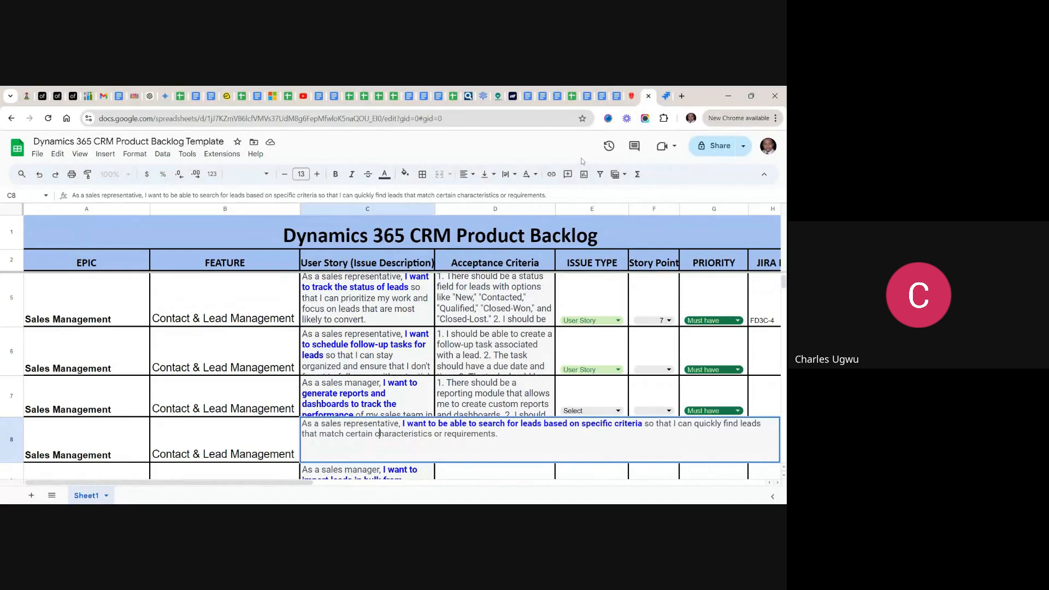
{"action": "left_click", "coordinate": [667, 97]}
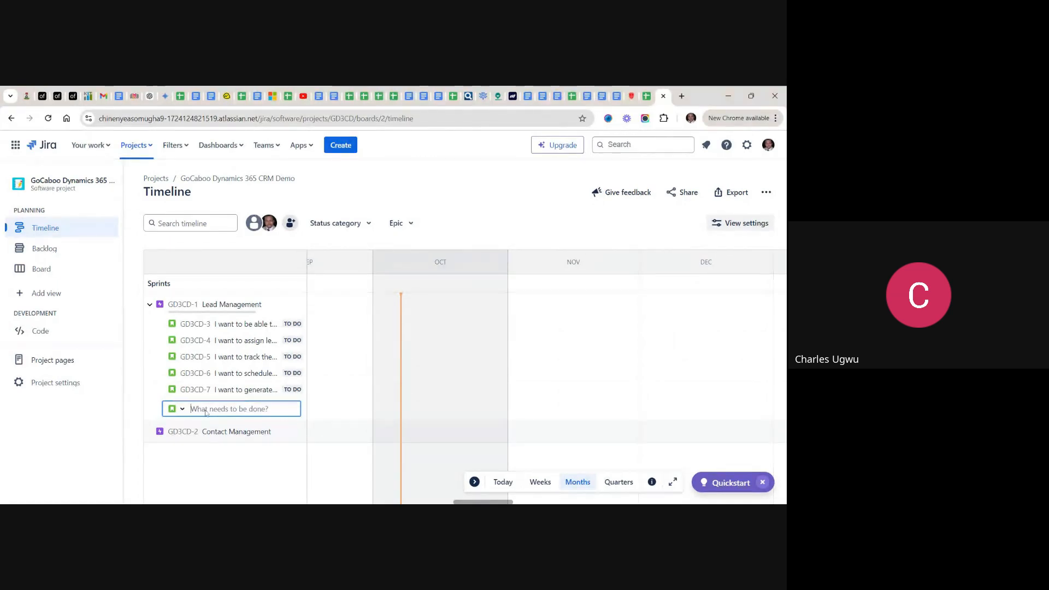
{"action": "key", "text": "ctrl+v"}
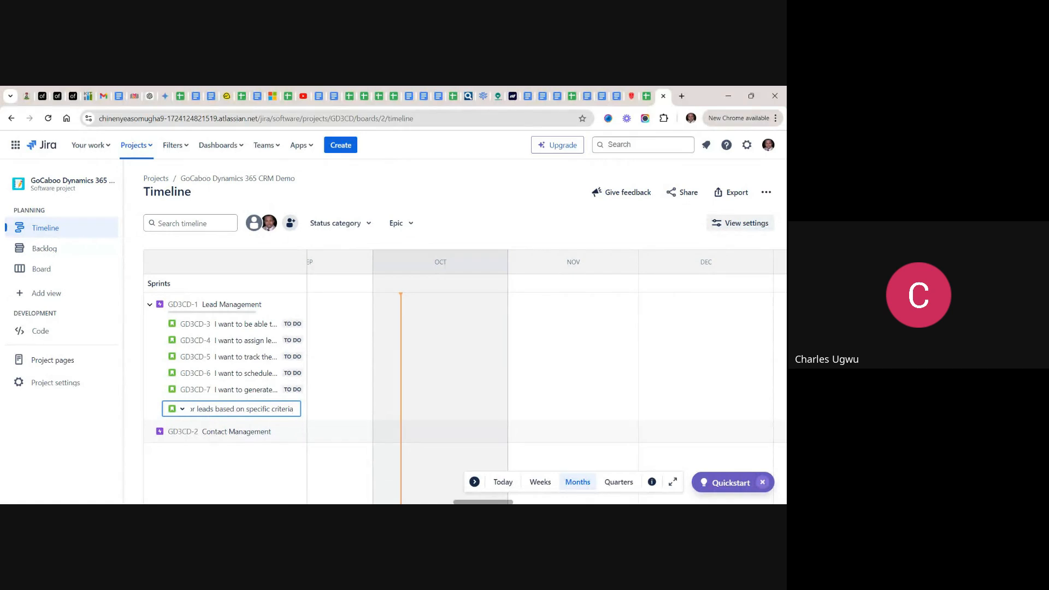
{"action": "key", "text": "Return"}
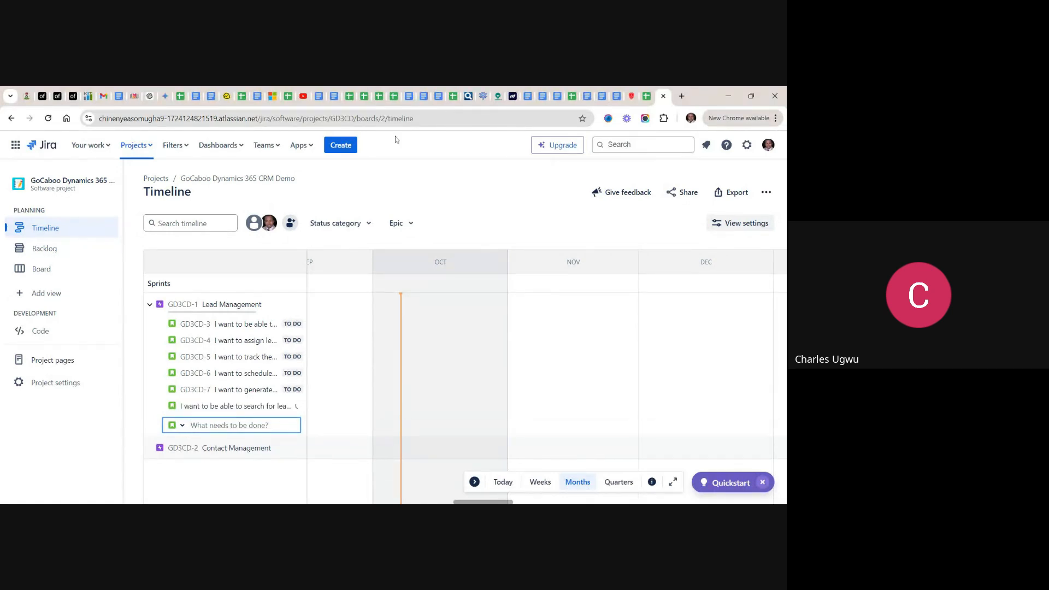
- Copy "I want to import leads in bulk from external sources," from the spreadsheet's seventh user story and add it as a Story under Lead Management in Jira
{"action": "left_click", "coordinate": [647, 96]}
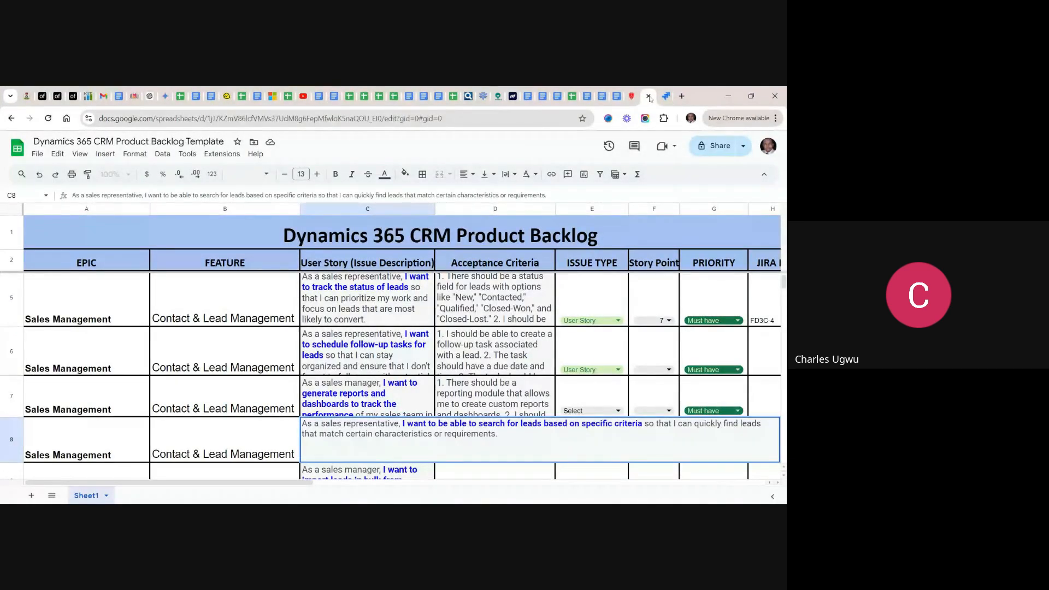
{"action": "scroll", "coordinate": [376, 433], "scroll_direction": "down", "scroll_amount": 3}
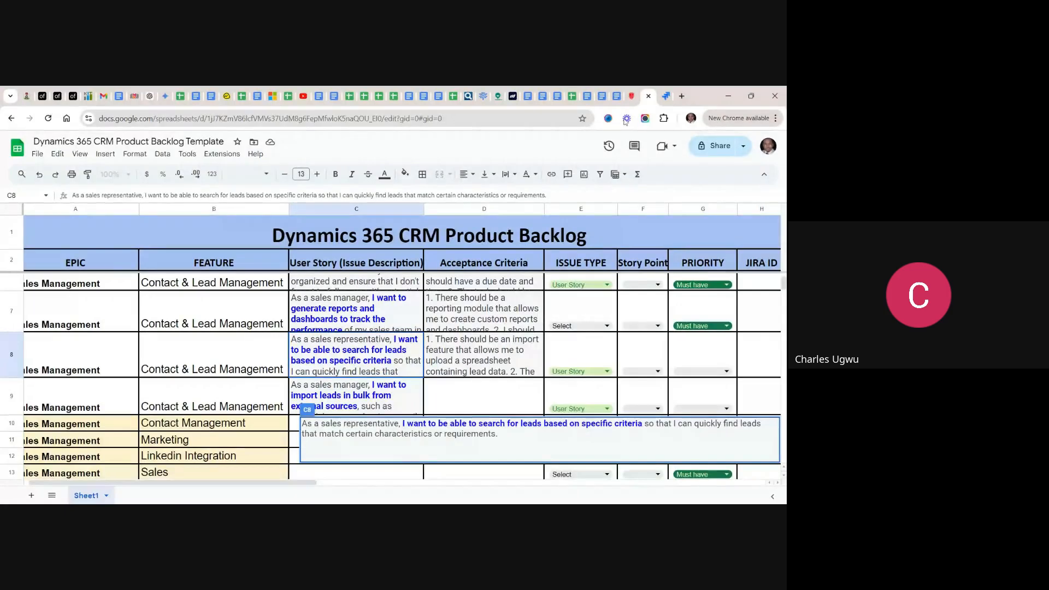
{"action": "left_click", "coordinate": [389, 389]}
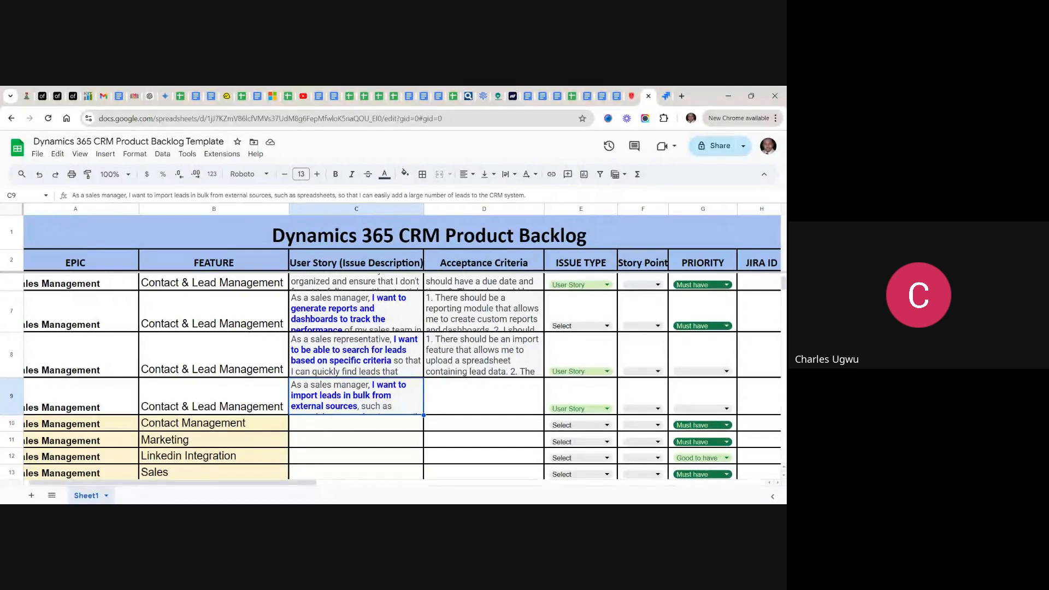
{"action": "double_click", "coordinate": [362, 409]}
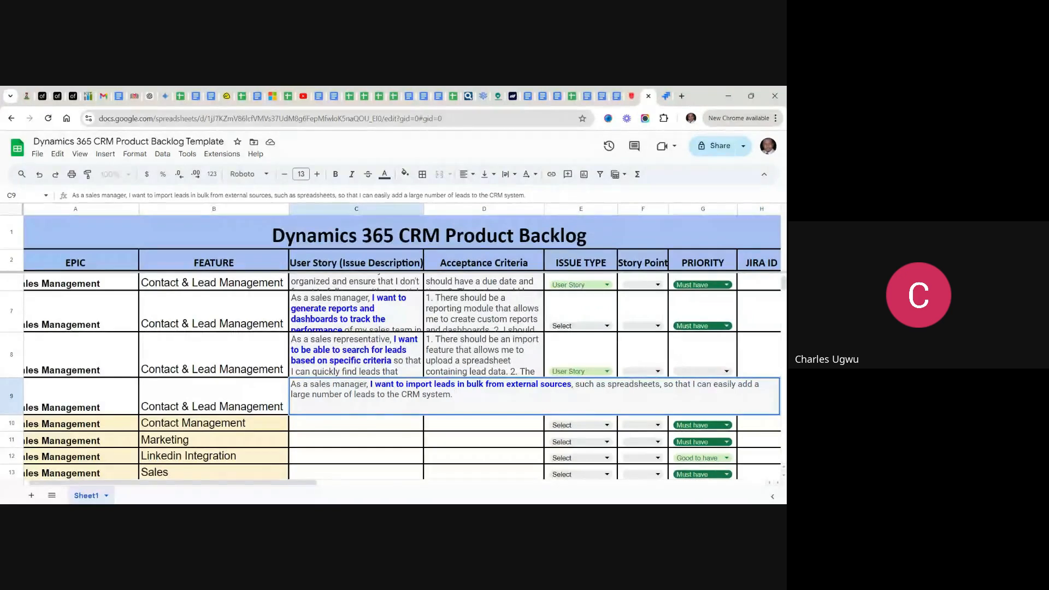
{"action": "left_click_drag", "start_coordinate": [573, 385], "coordinate": [371, 386]}
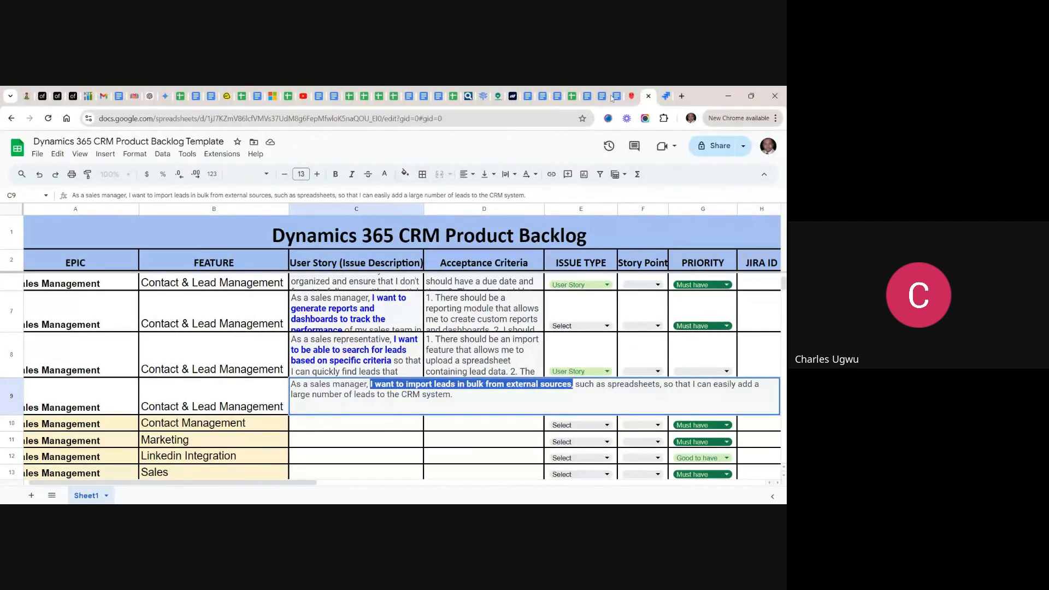
{"action": "left_click", "coordinate": [665, 96]}
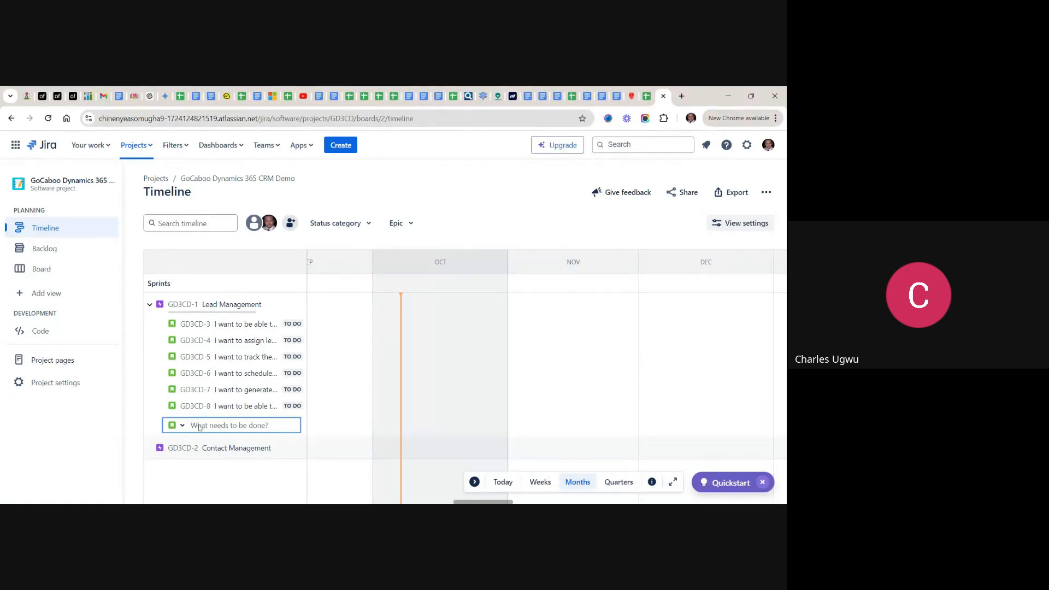
{"action": "key", "text": "ctrl+v"}
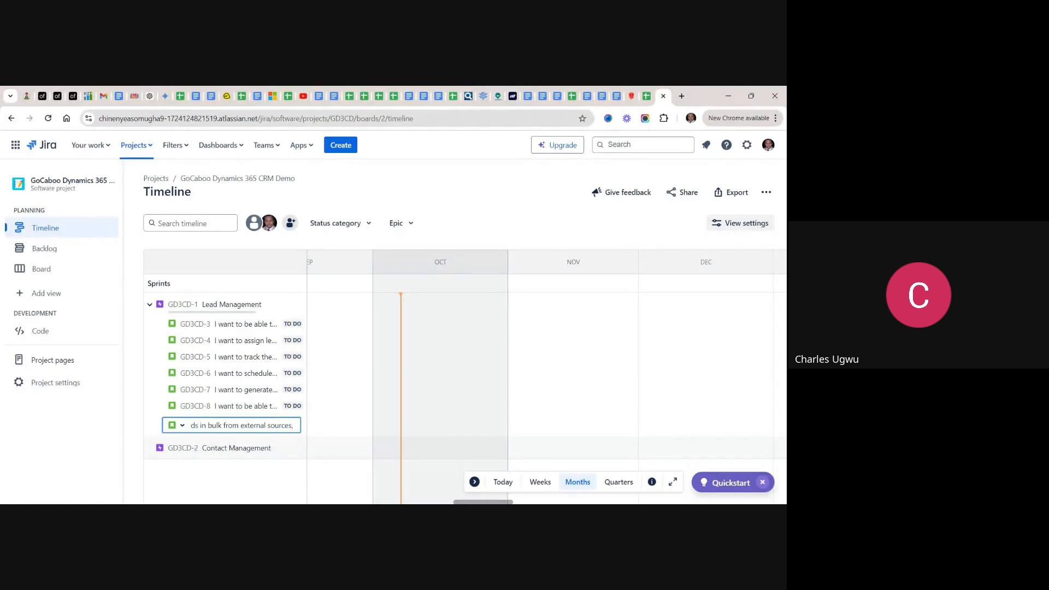
{"action": "key", "text": "Return"}
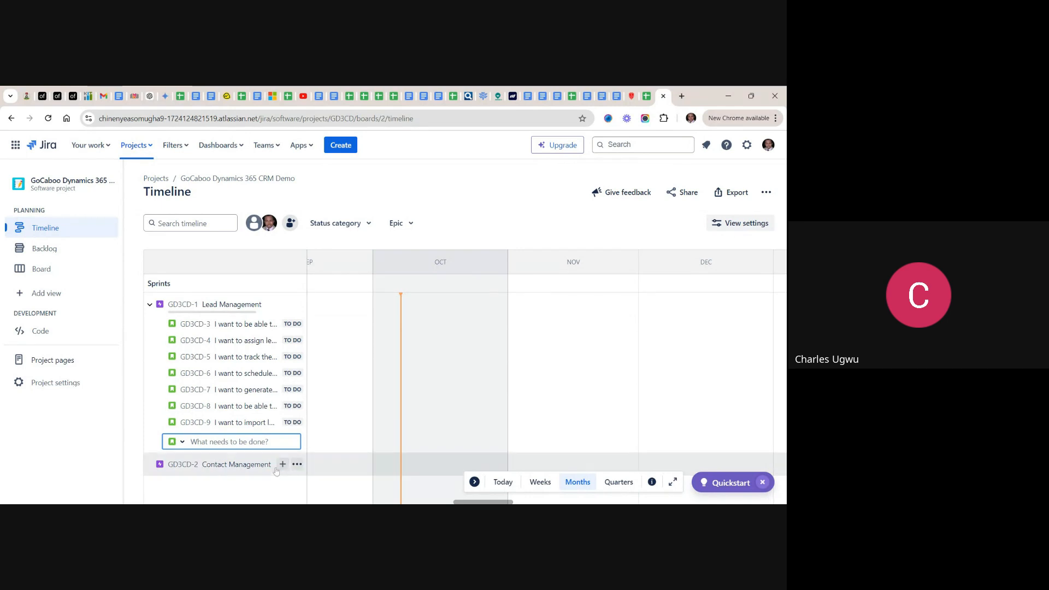
{"action": "left_click", "coordinate": [297, 465]}
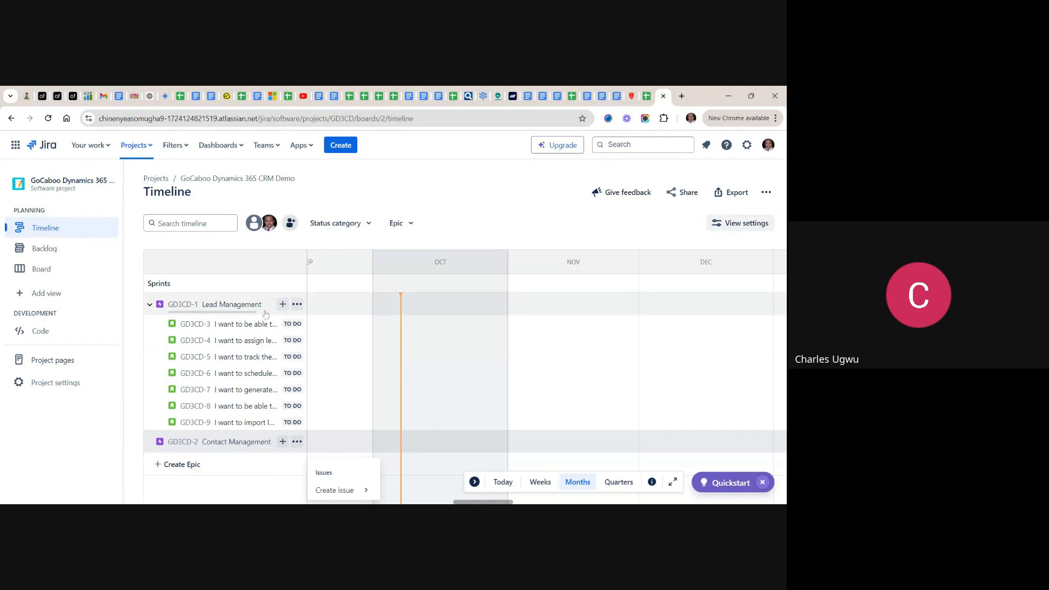
{"action": "left_click", "coordinate": [267, 283]}
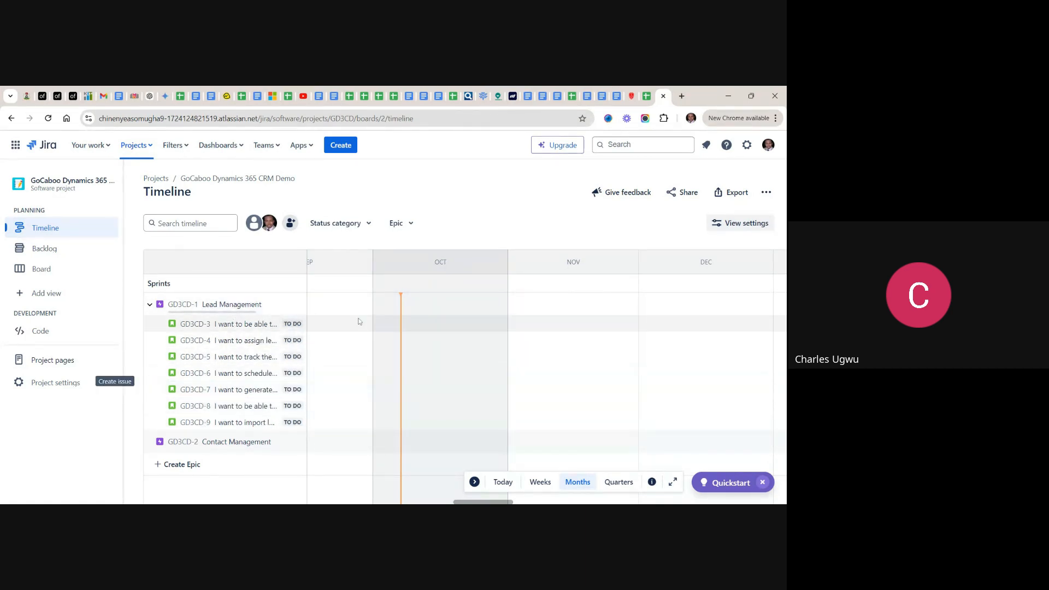
- Return to the product backlog spreadsheet and review the Contact & Lead Management user stories with their acceptance criteria, story points and priorities
{"action": "left_click", "coordinate": [647, 98]}
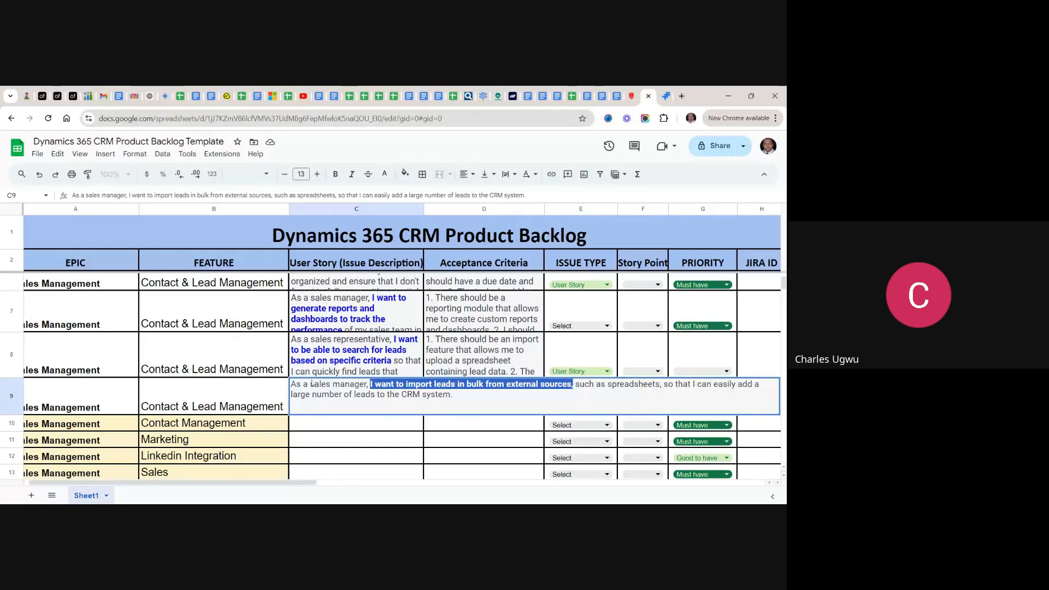
{"action": "left_click", "coordinate": [337, 365]}
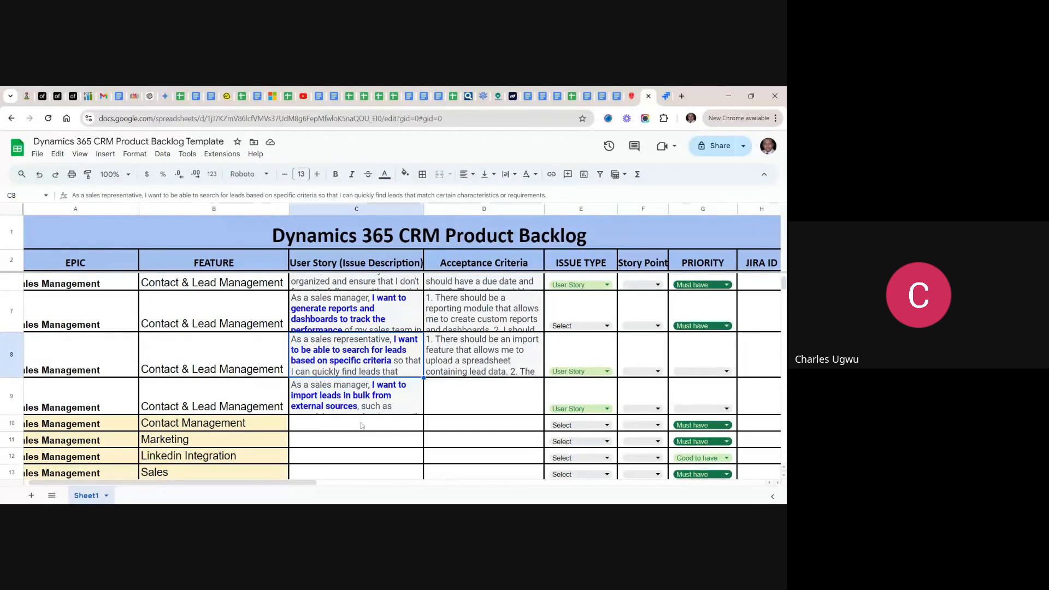
{"action": "scroll", "coordinate": [360, 426], "scroll_direction": "up", "scroll_amount": 1}
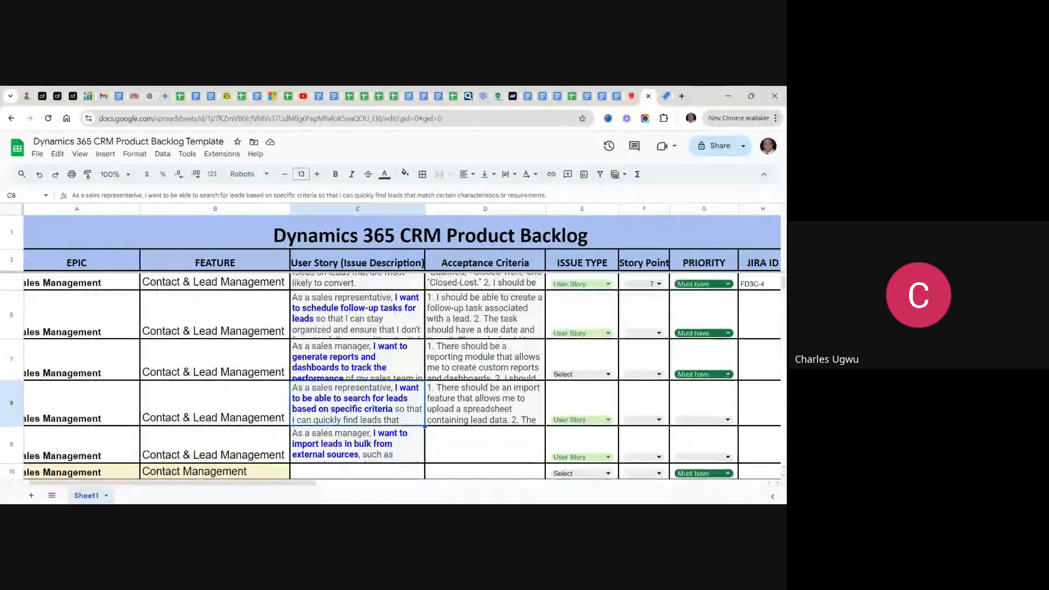
{"action": "scroll", "coordinate": [360, 425], "scroll_direction": "up", "scroll_amount": 4}
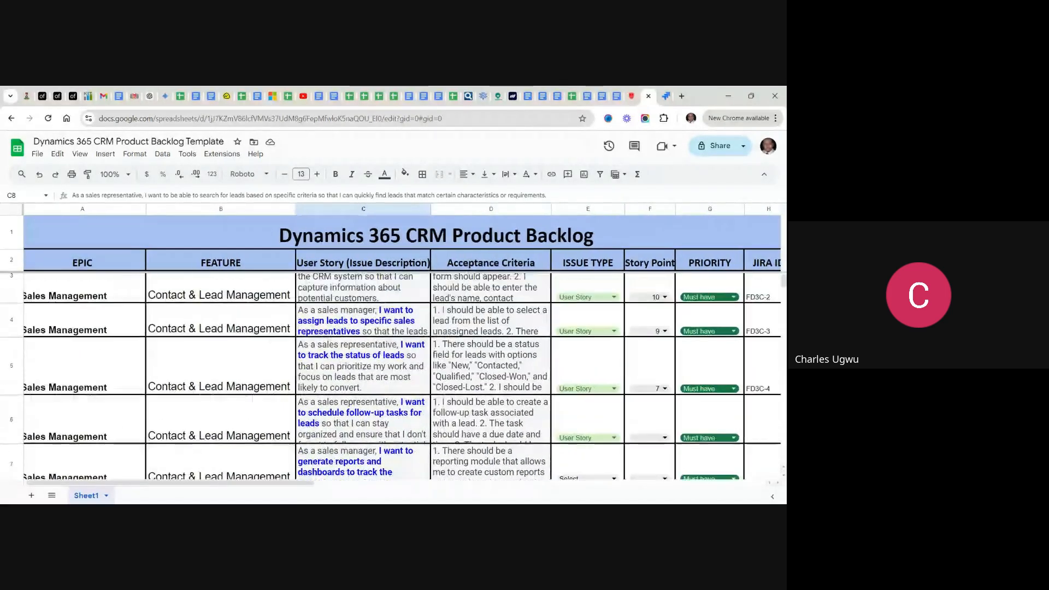
{"action": "scroll", "coordinate": [360, 425], "scroll_direction": "up", "scroll_amount": 1}
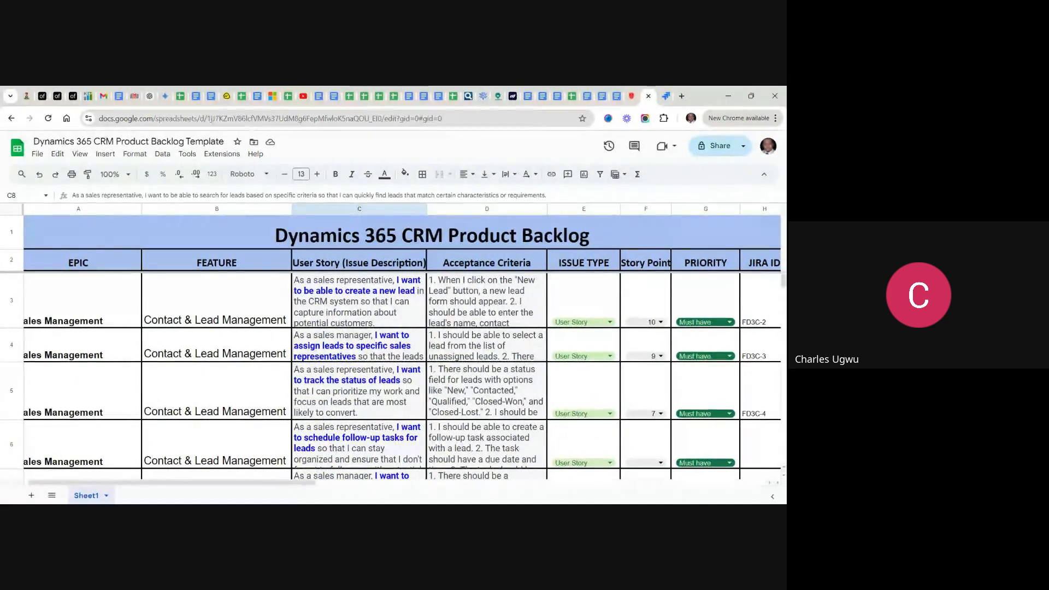
{"action": "scroll", "coordinate": [361, 425], "scroll_direction": "down", "scroll_amount": 3}
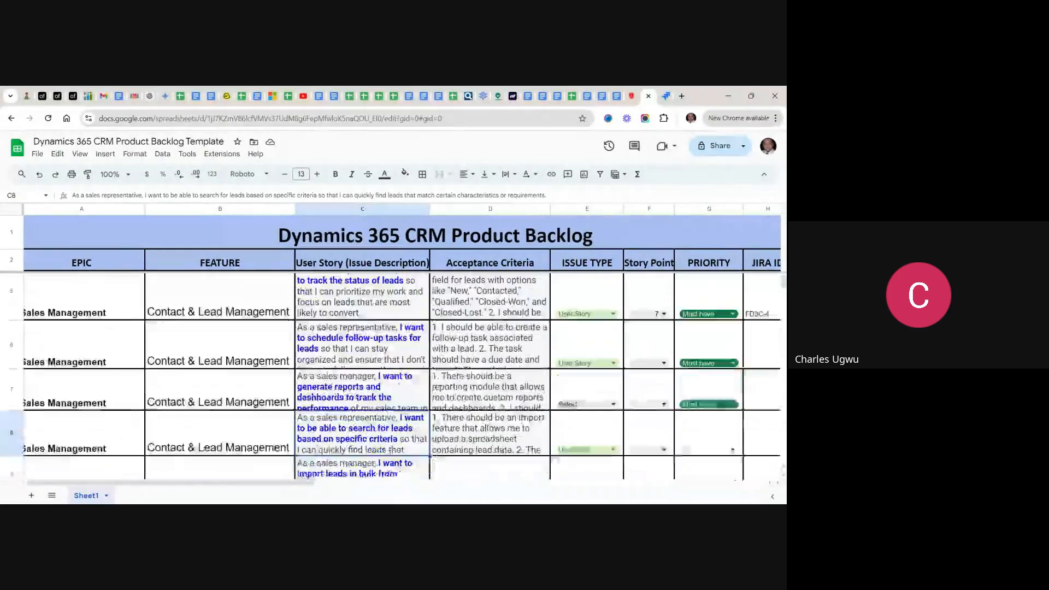
{"action": "scroll", "coordinate": [394, 377], "scroll_direction": "down", "scroll_amount": 2}
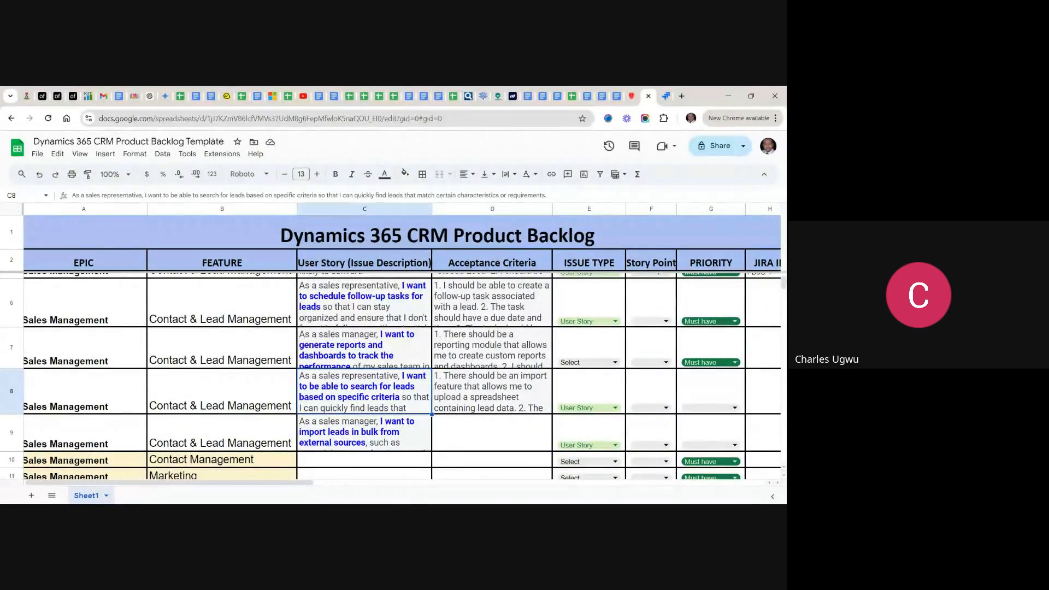
{"action": "scroll", "coordinate": [394, 377], "scroll_direction": "up", "scroll_amount": 1}
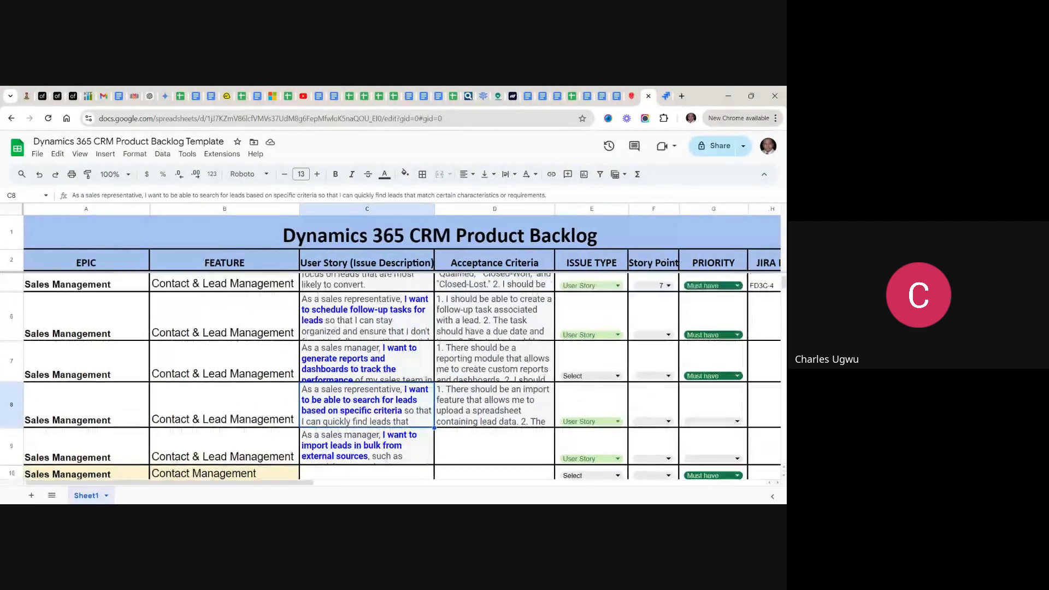
{"action": "scroll", "coordinate": [394, 377], "scroll_direction": "up", "scroll_amount": 3}
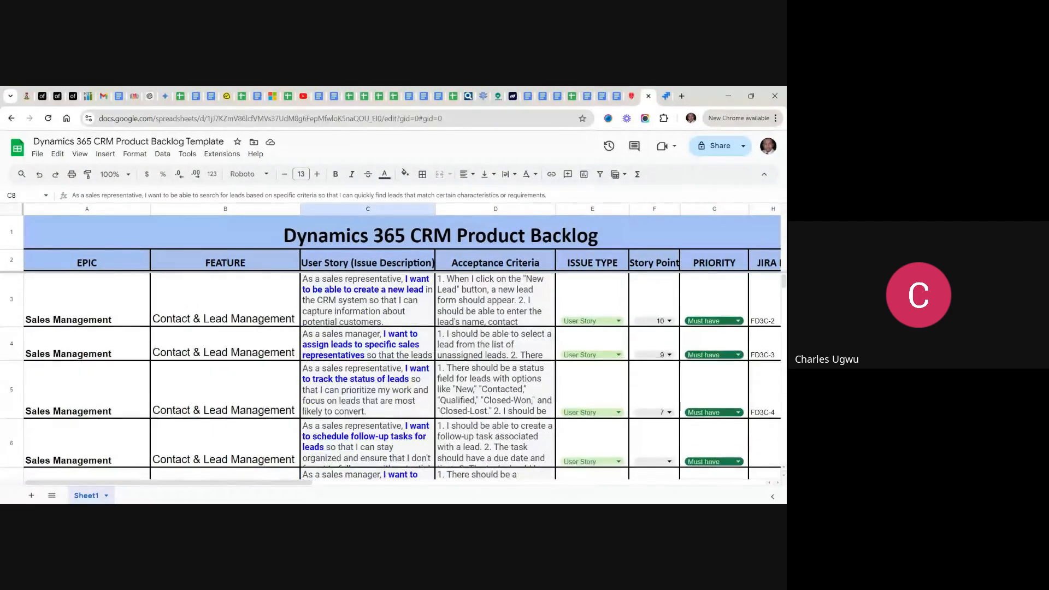
- Review the remaining Sales Management features in the backlog, from Contact Management to Business Process Management, with their priorities
{"action": "scroll", "coordinate": [394, 377], "scroll_direction": "down", "scroll_amount": 1}
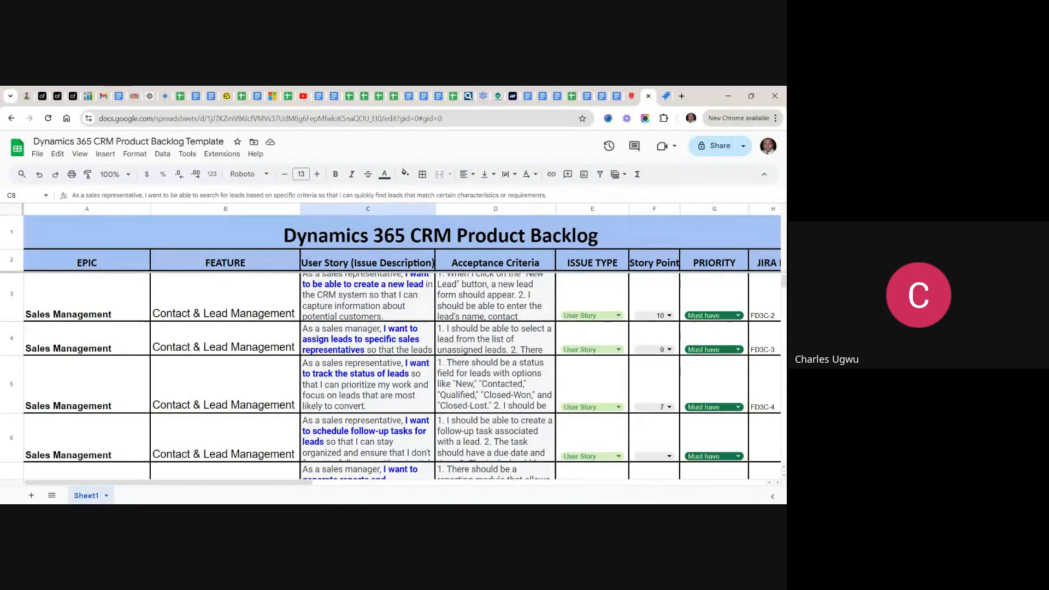
{"action": "scroll", "coordinate": [403, 383], "scroll_direction": "down", "scroll_amount": 2}
{"action": "scroll", "coordinate": [390, 377], "scroll_direction": "down", "scroll_amount": 1}
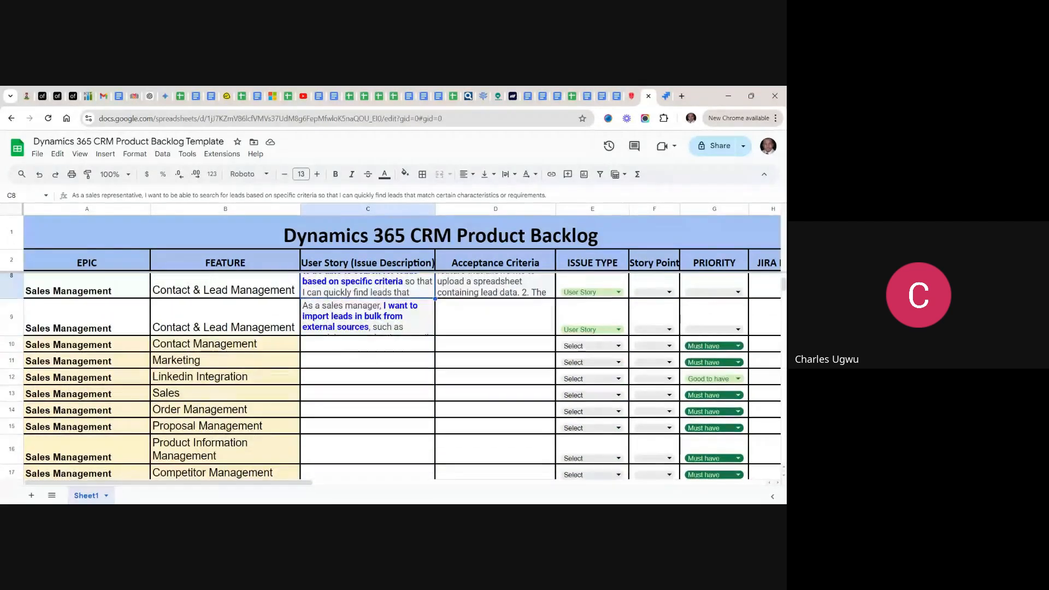
{"action": "scroll", "coordinate": [310, 425], "scroll_direction": "down", "scroll_amount": 2}
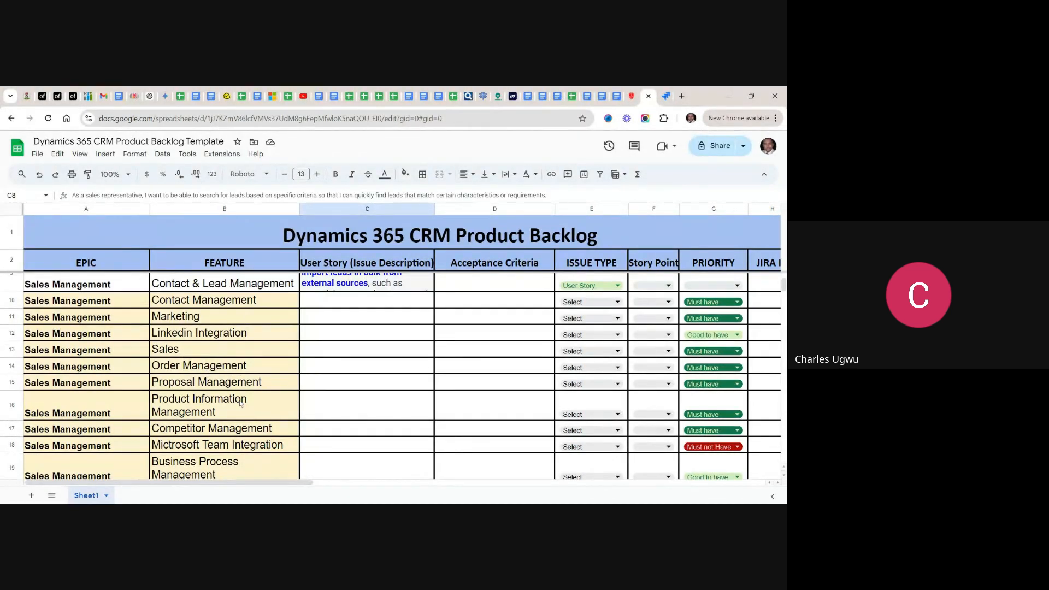
{"action": "scroll", "coordinate": [240, 403], "scroll_direction": "down", "scroll_amount": 5}
{"action": "scroll", "coordinate": [273, 382], "scroll_direction": "down", "scroll_amount": 1}
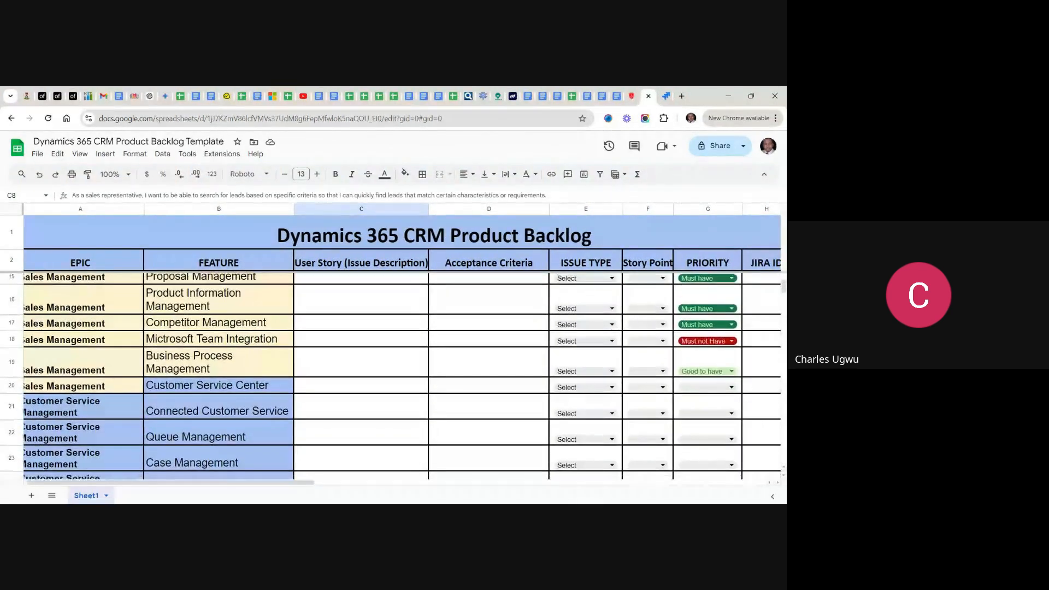
{"action": "scroll", "coordinate": [273, 383], "scroll_direction": "up", "scroll_amount": 1}
{"action": "scroll", "coordinate": [274, 382], "scroll_direction": "left", "scroll_amount": 1}
{"action": "scroll", "coordinate": [382, 377], "scroll_direction": "up", "scroll_amount": 5}
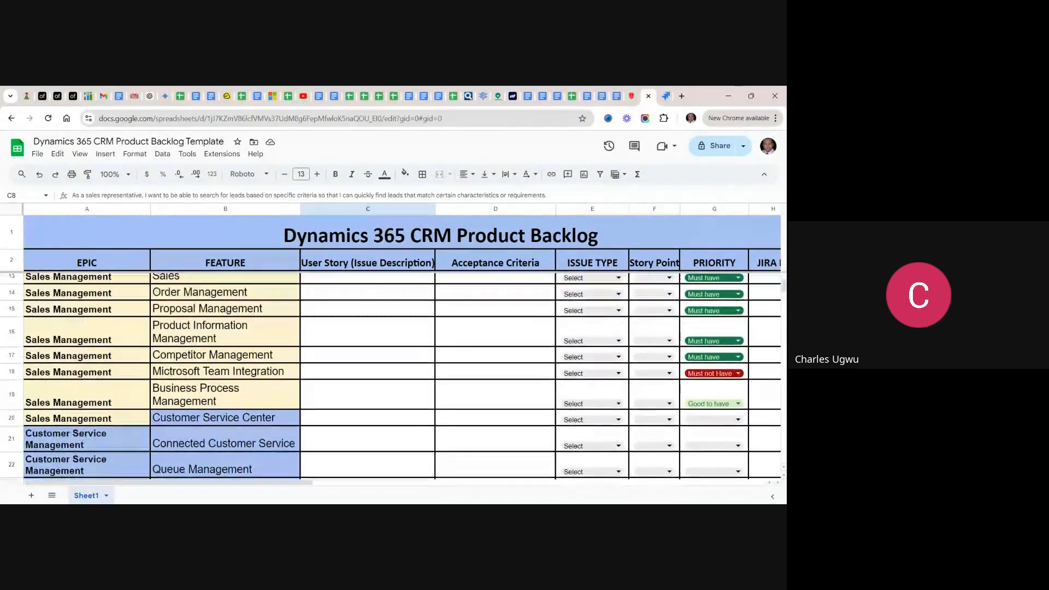
{"action": "scroll", "coordinate": [383, 377], "scroll_direction": "up", "scroll_amount": 3}
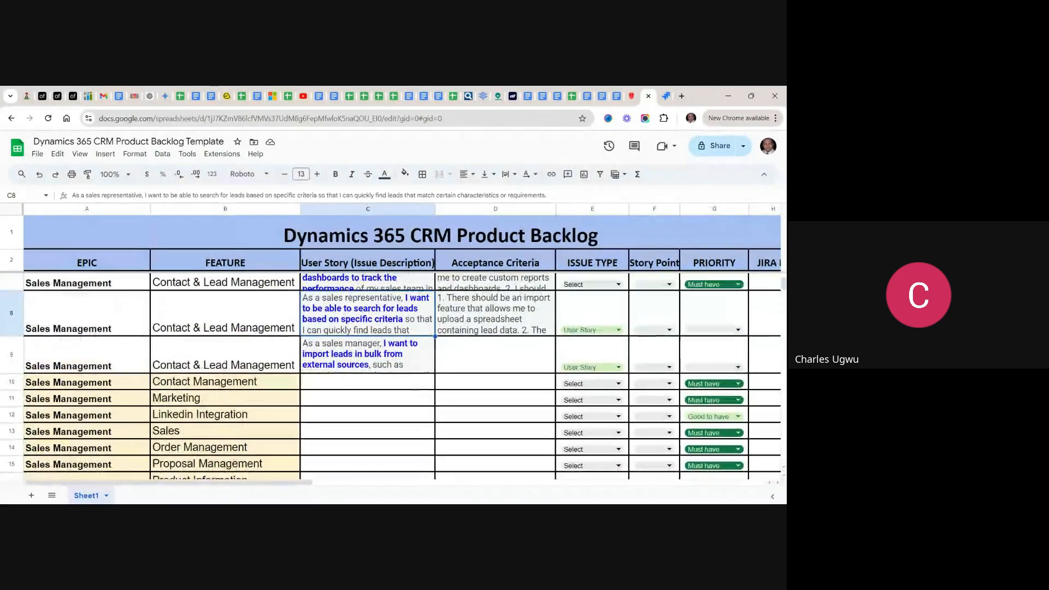
{"action": "scroll", "coordinate": [383, 377], "scroll_direction": "down", "scroll_amount": 8}
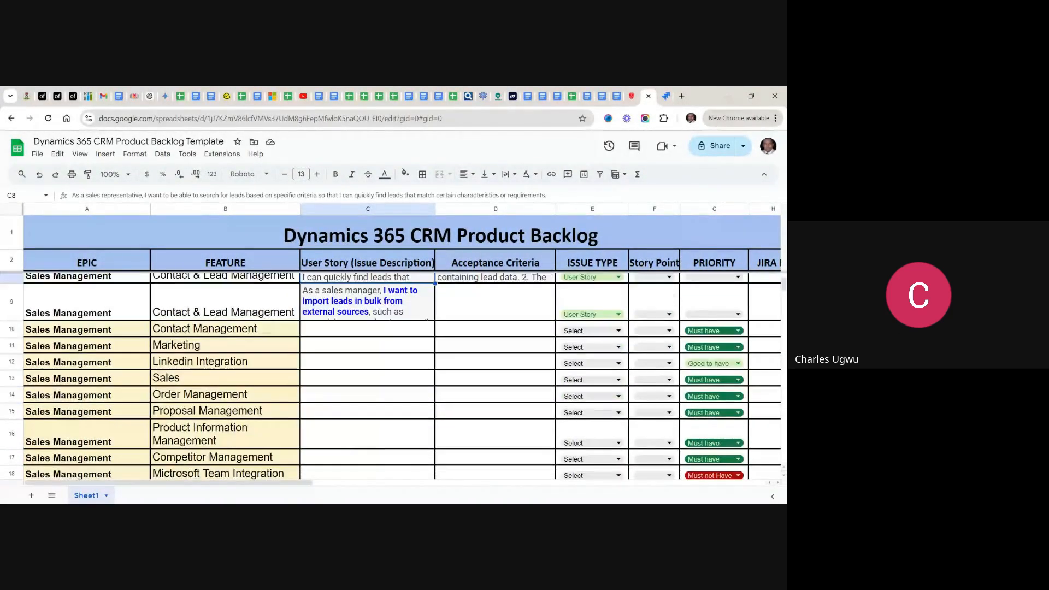
- Examine the features listed under the Customer Service Management and Field Service Maintenance Management epics in the backlog
{"action": "scroll", "coordinate": [383, 377], "scroll_direction": "down", "scroll_amount": 1}
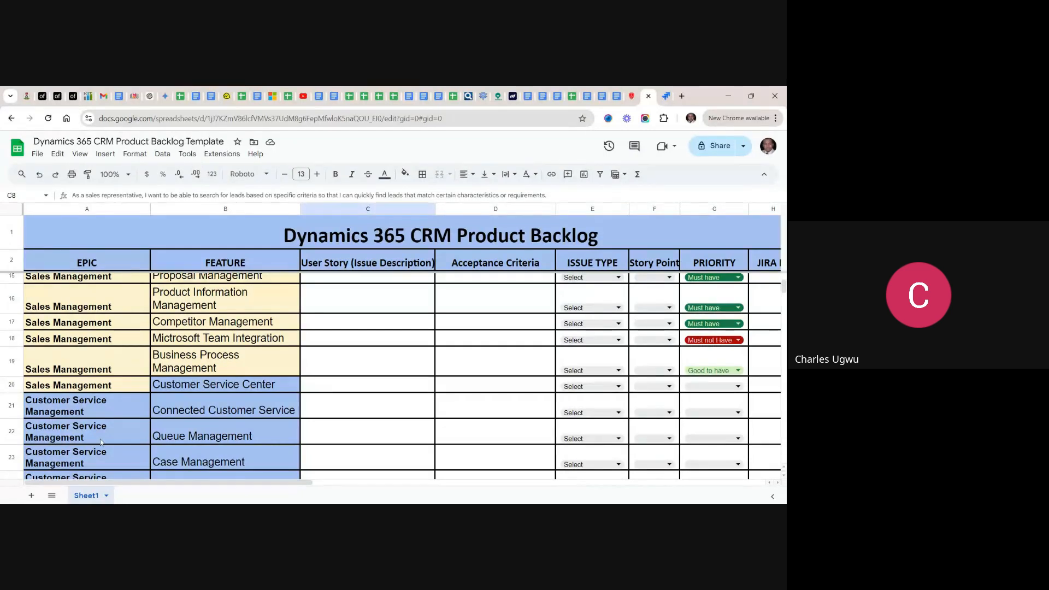
{"action": "scroll", "coordinate": [100, 442], "scroll_direction": "down", "scroll_amount": 5}
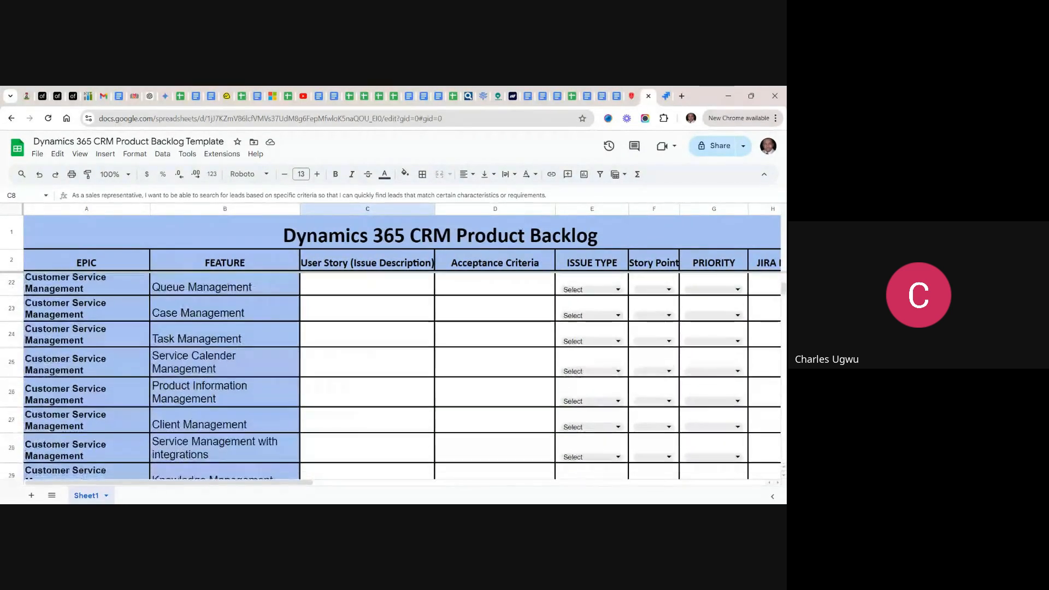
{"action": "scroll", "coordinate": [392, 376], "scroll_direction": "up", "scroll_amount": 5}
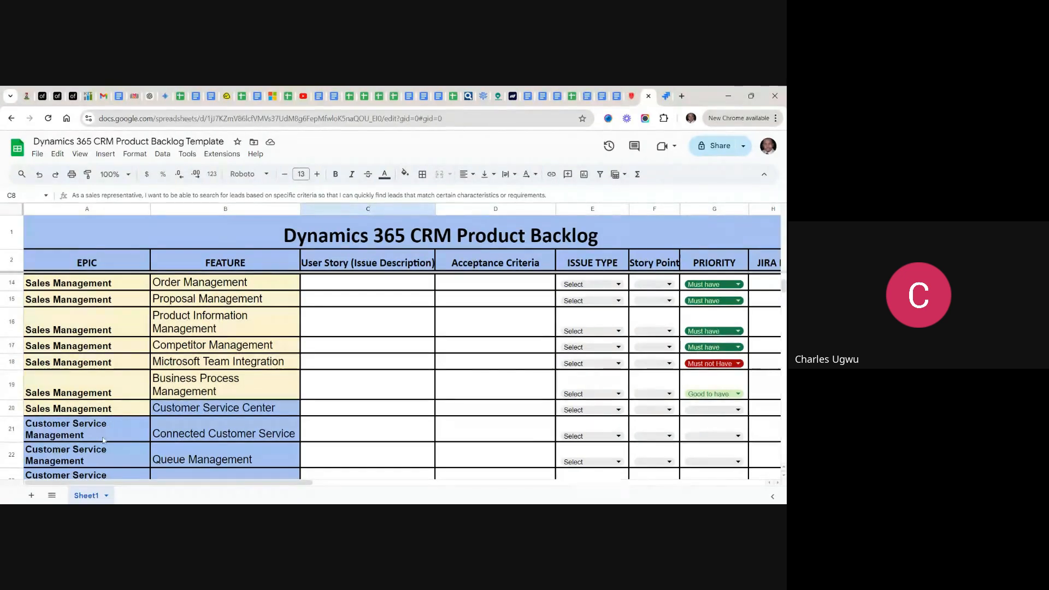
{"action": "scroll", "coordinate": [109, 427], "scroll_direction": "down", "scroll_amount": 1}
{"action": "scroll", "coordinate": [391, 376], "scroll_direction": "down", "scroll_amount": 3}
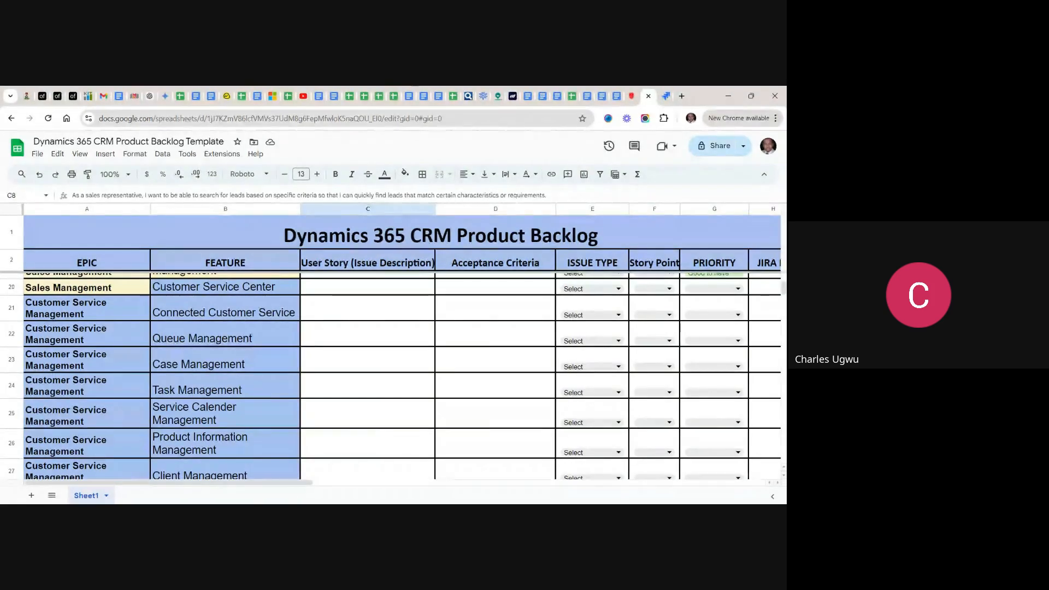
{"action": "scroll", "coordinate": [60, 375], "scroll_direction": "down", "scroll_amount": 1}
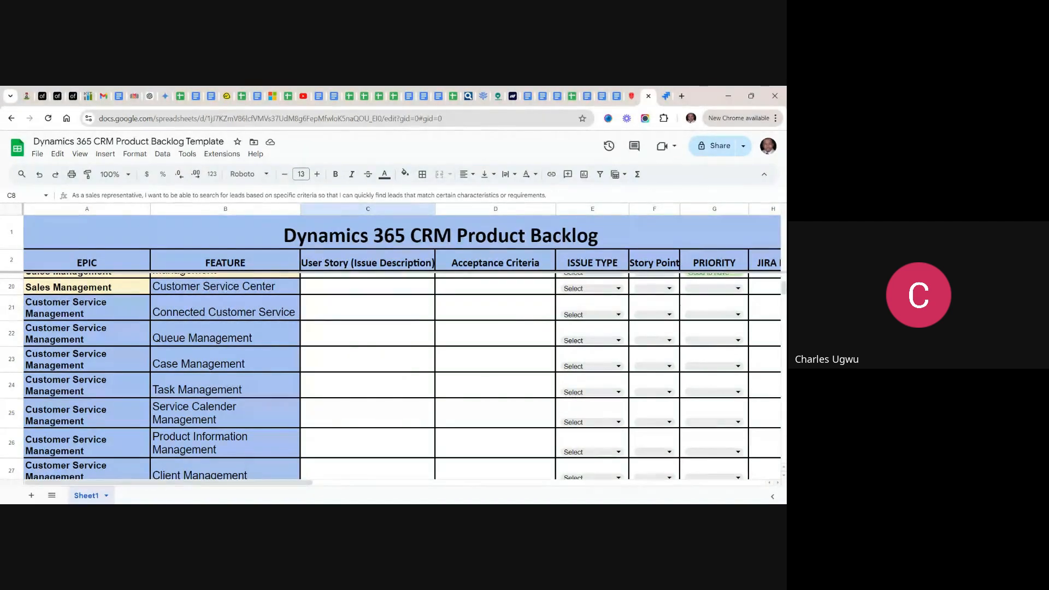
{"action": "scroll", "coordinate": [391, 375], "scroll_direction": "down", "scroll_amount": 5}
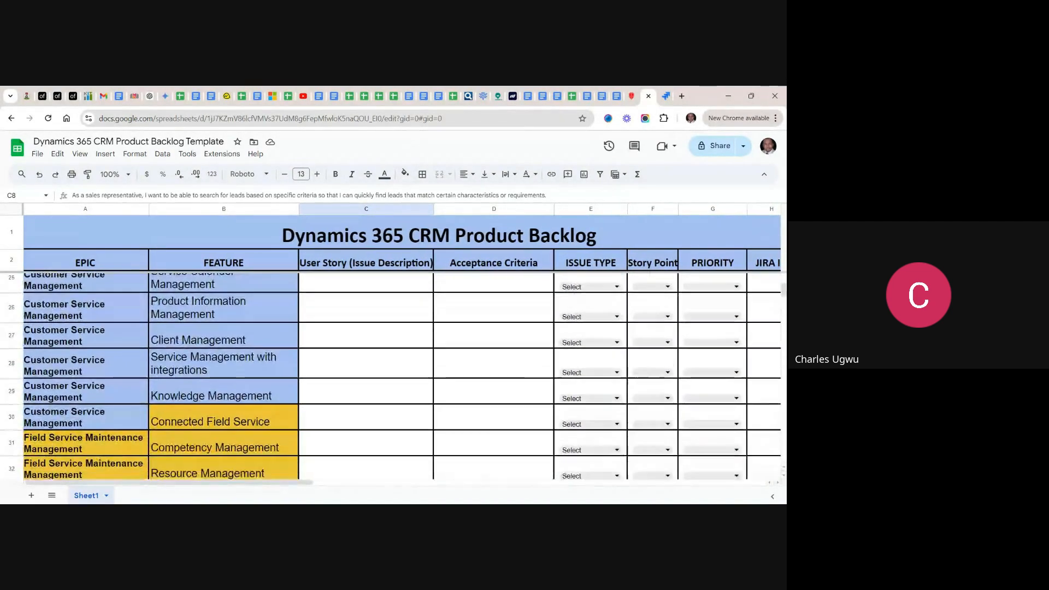
{"action": "scroll", "coordinate": [390, 375], "scroll_direction": "down", "scroll_amount": 3}
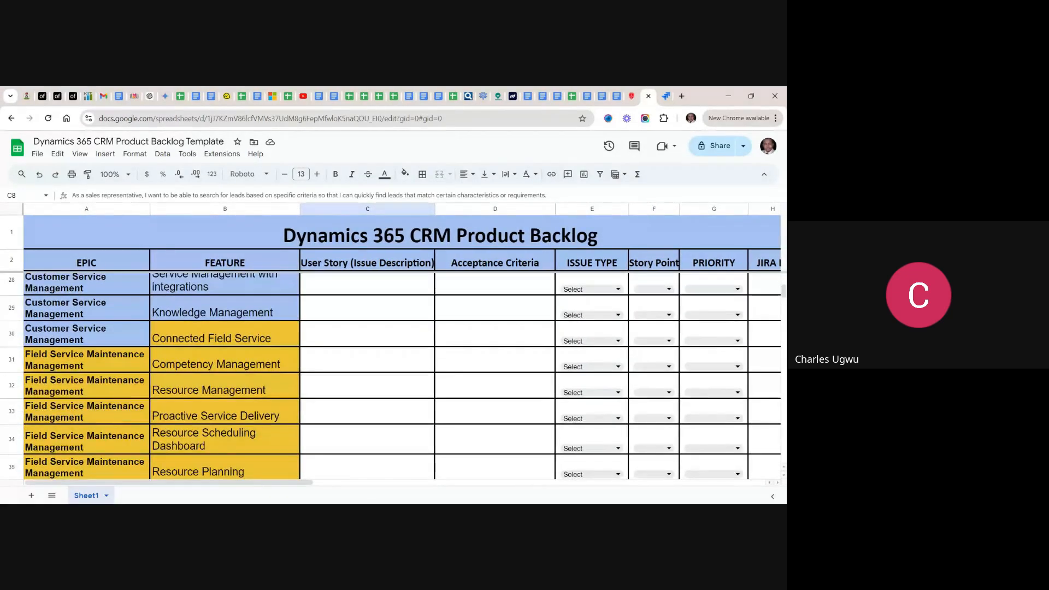
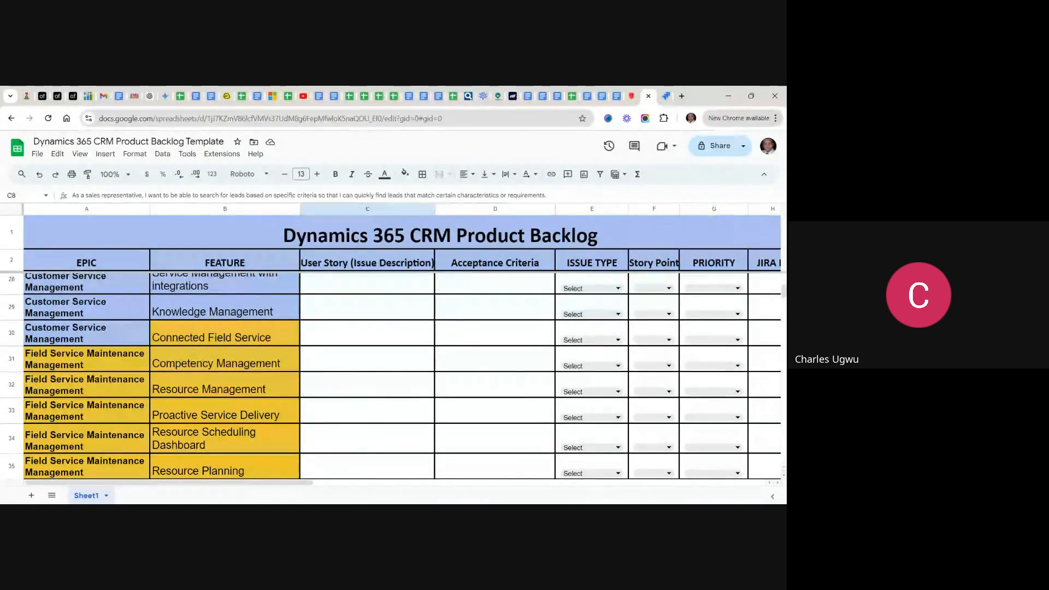
- Review the Field Service Maintenance and Marketing Management features through the end of the backlog, and return to the Contact & Lead Management stories
{"action": "scroll", "coordinate": [391, 376], "scroll_direction": "down", "scroll_amount": 5}
{"action": "scroll", "coordinate": [392, 376], "scroll_direction": "down", "scroll_amount": 4}
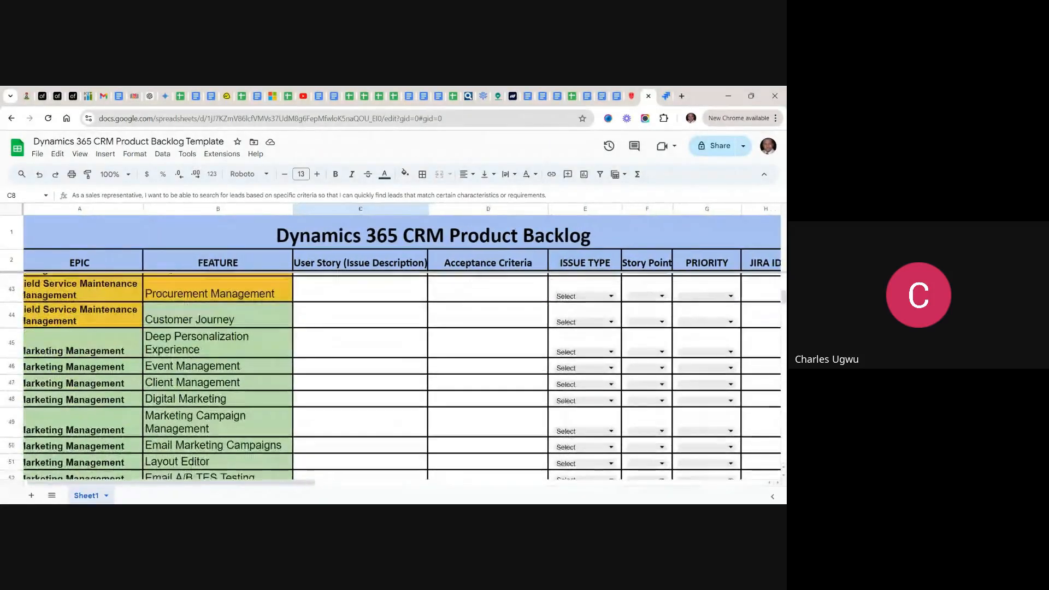
{"action": "scroll", "coordinate": [391, 376], "scroll_direction": "down", "scroll_amount": 3}
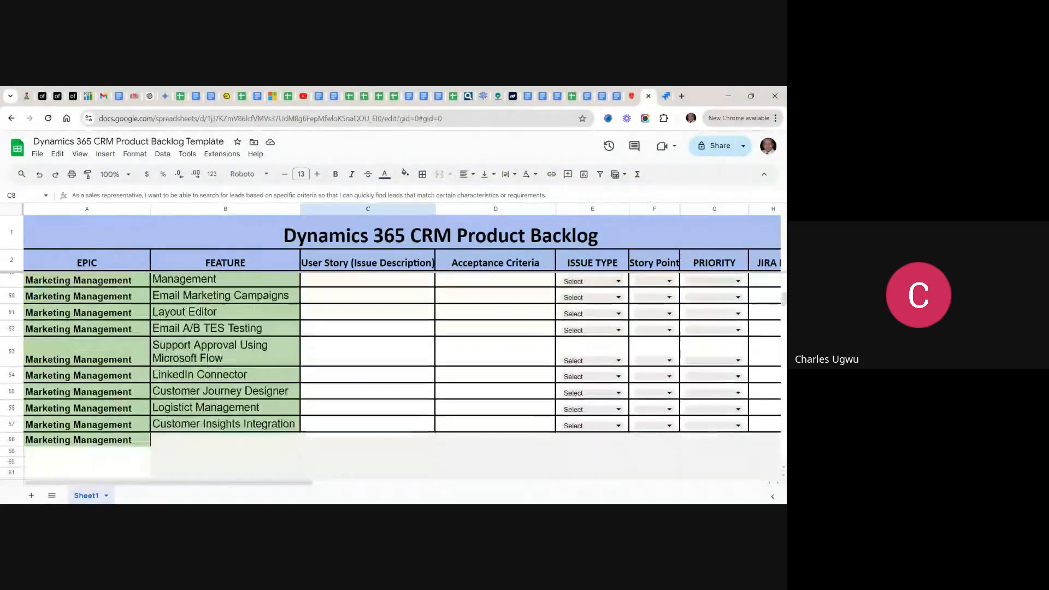
{"action": "scroll", "coordinate": [391, 376], "scroll_direction": "up", "scroll_amount": 5}
{"action": "scroll", "coordinate": [392, 376], "scroll_direction": "up", "scroll_amount": 6}
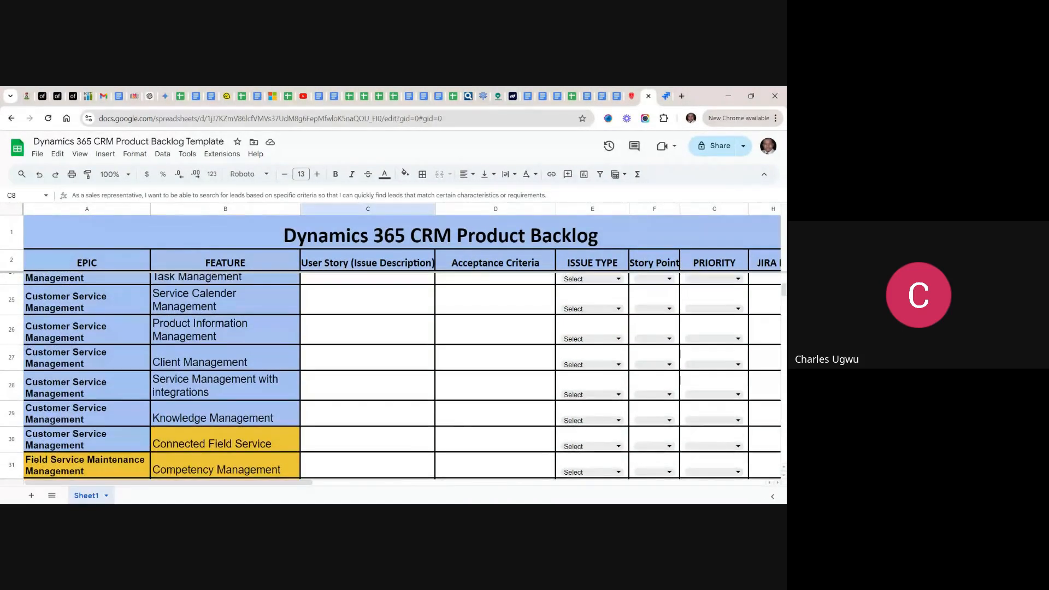
{"action": "scroll", "coordinate": [392, 376], "scroll_direction": "up", "scroll_amount": 6}
{"action": "scroll", "coordinate": [392, 376], "scroll_direction": "up", "scroll_amount": 5}
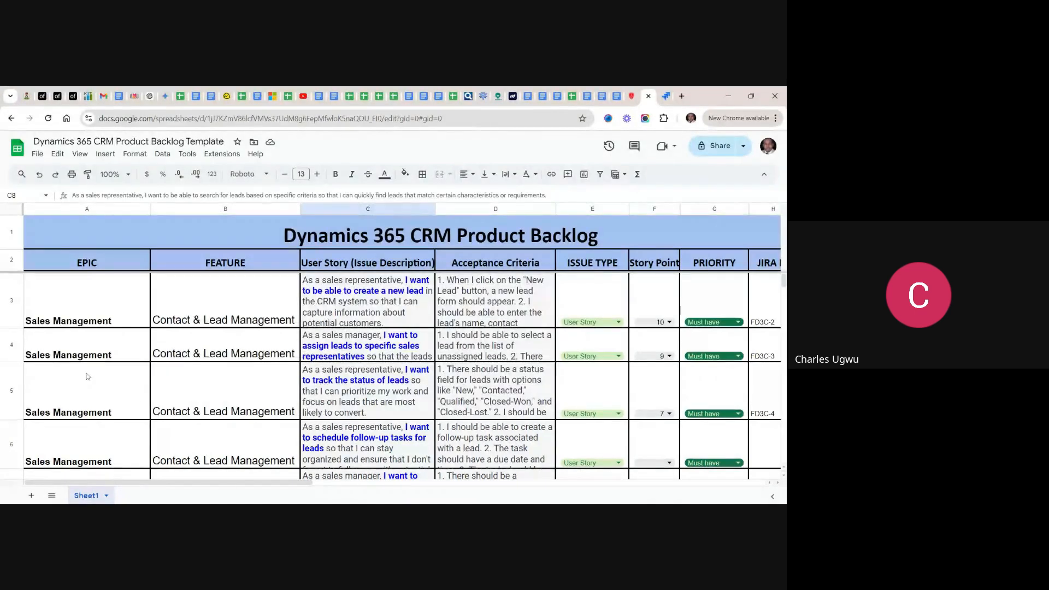
{"action": "scroll", "coordinate": [87, 377], "scroll_direction": "down", "scroll_amount": 1}
{"action": "scroll", "coordinate": [391, 377], "scroll_direction": "down", "scroll_amount": 5}
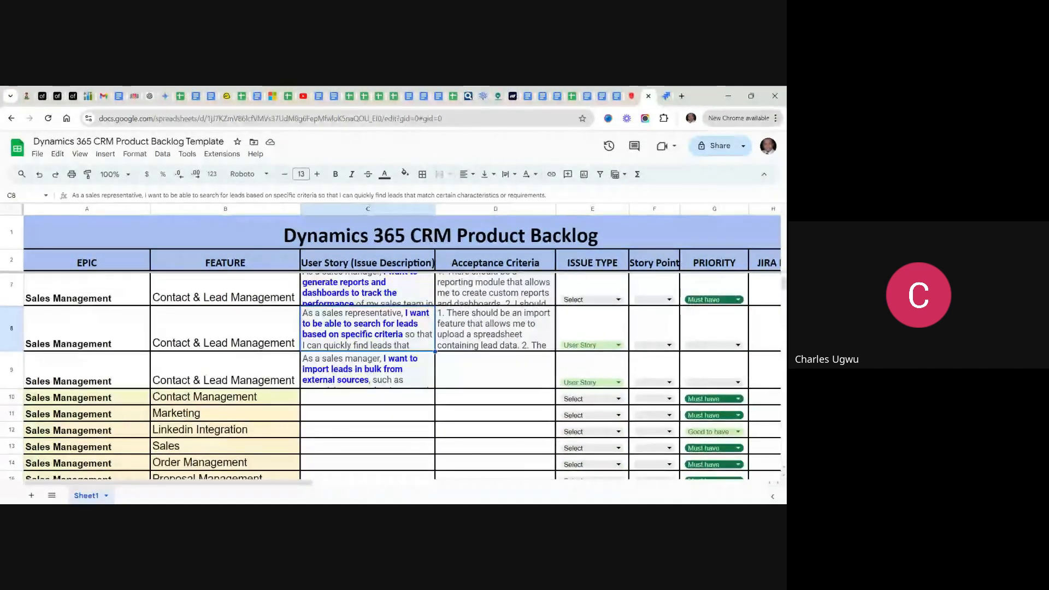
{"action": "scroll", "coordinate": [391, 377], "scroll_direction": "up", "scroll_amount": 5}
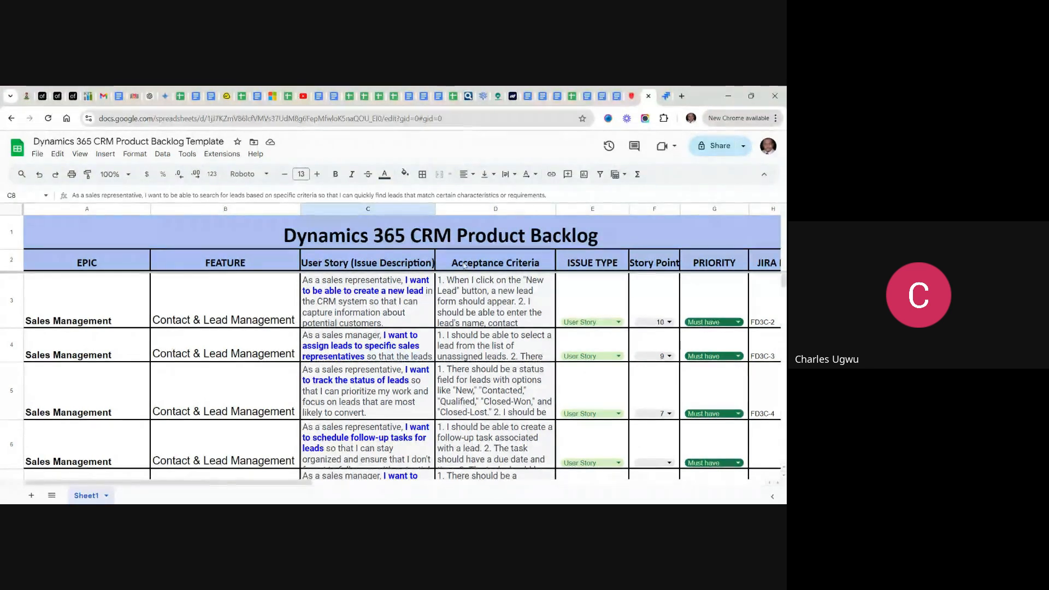
- Switch to Jira, open the project's Backlog and display the details of the story "I want to be able to create a new lead"
{"action": "left_click", "coordinate": [667, 98]}
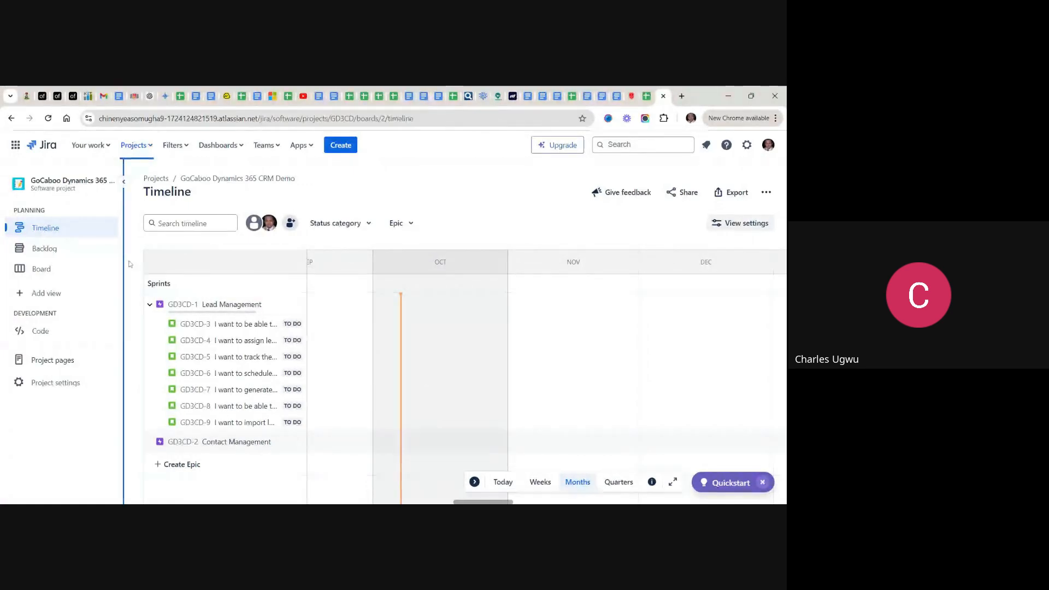
{"action": "left_click", "coordinate": [48, 252]}
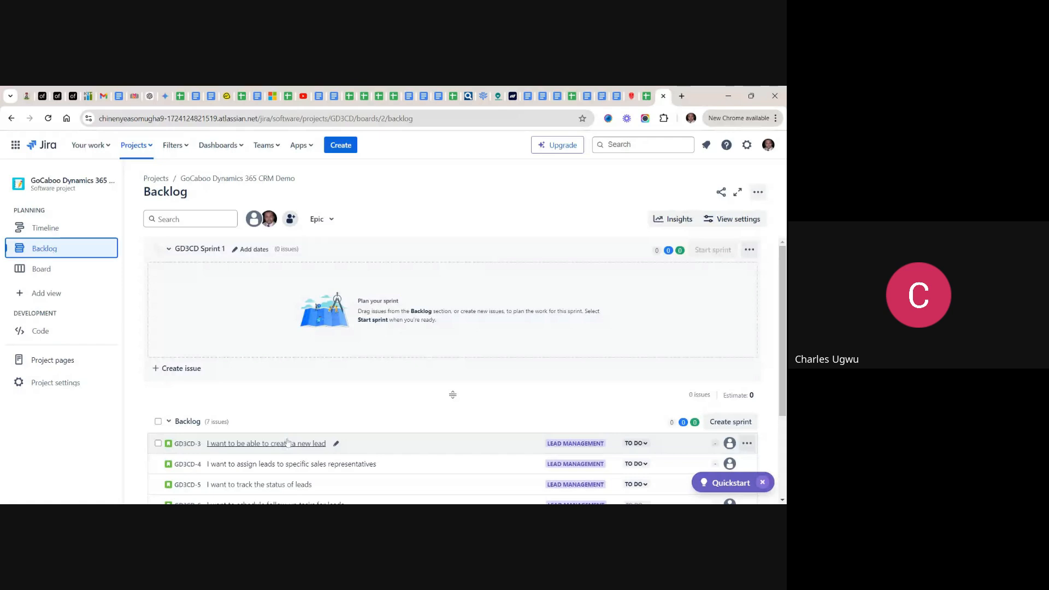
{"action": "mouse_move", "coordinate": [258, 457]}
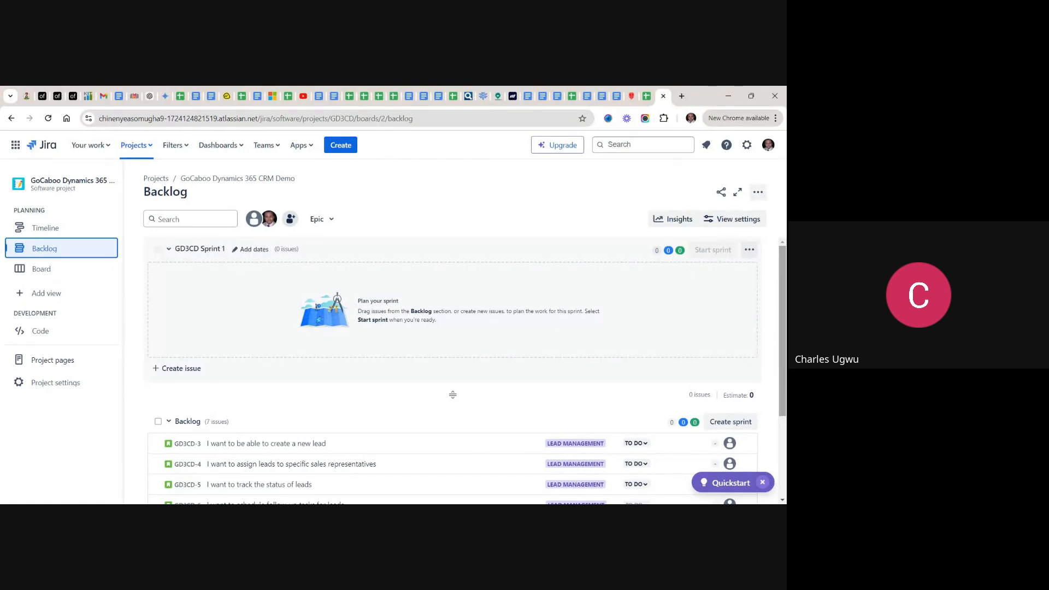
{"action": "left_click_drag", "start_coordinate": [780, 380], "coordinate": [781, 450]}
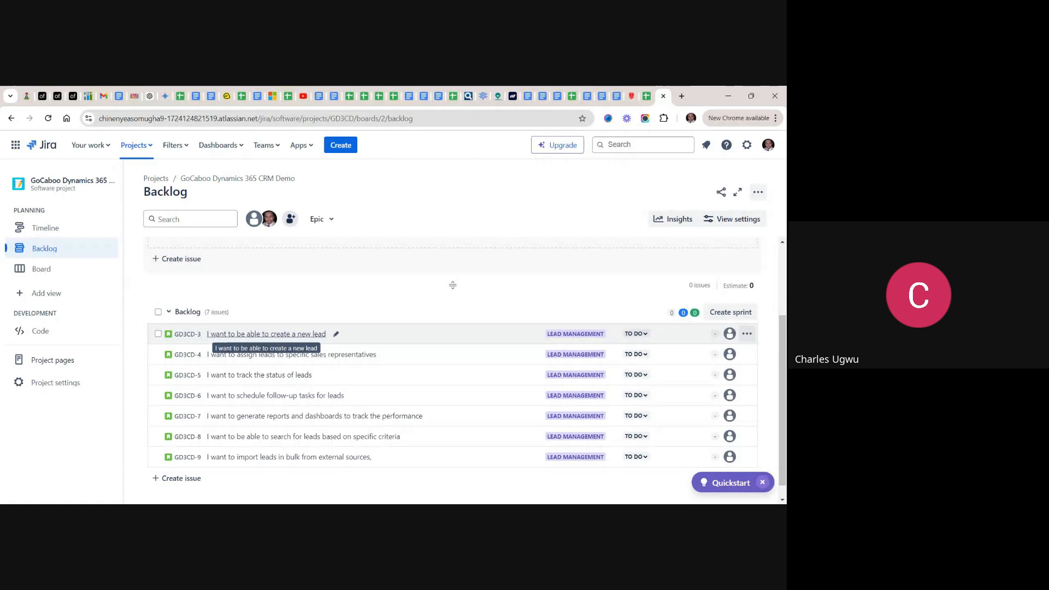
{"action": "left_click", "coordinate": [290, 336]}
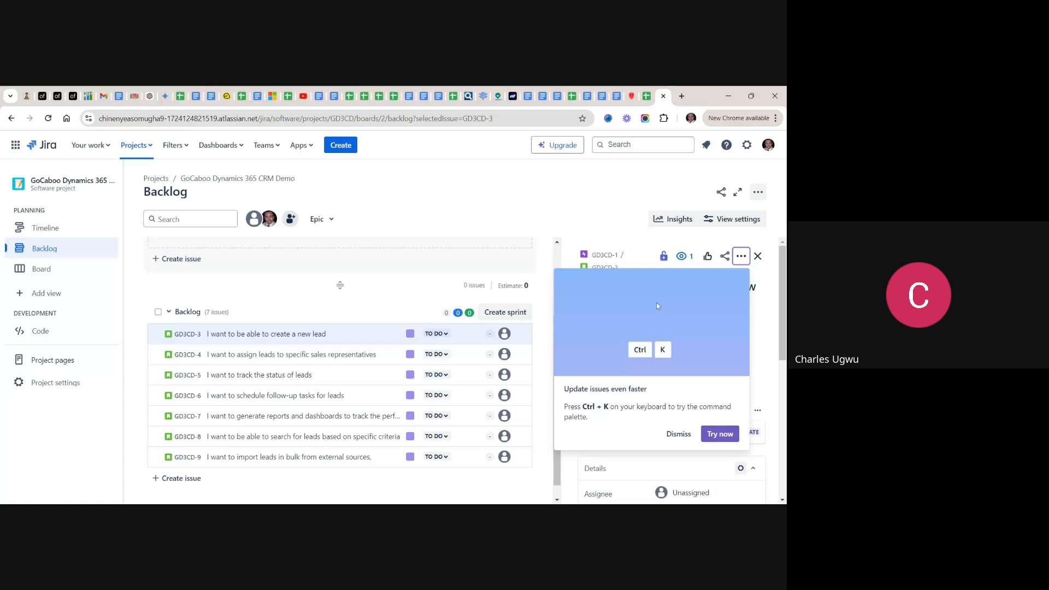
{"action": "left_click", "coordinate": [678, 435]}
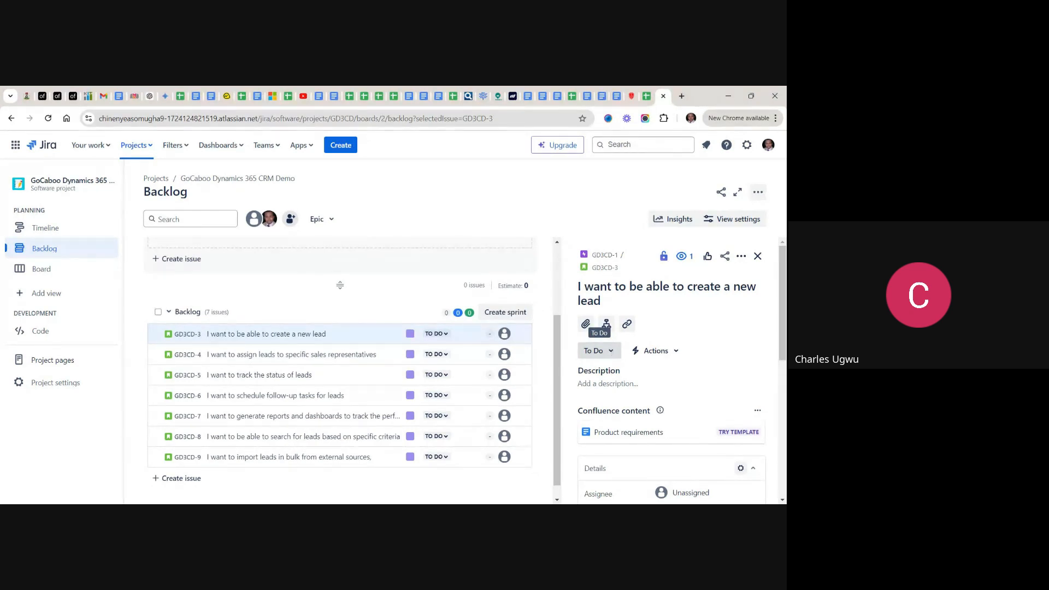
- Examine the status options and detail fields of the "I want to be able to create a new lead" story
{"action": "left_click", "coordinate": [612, 352]}
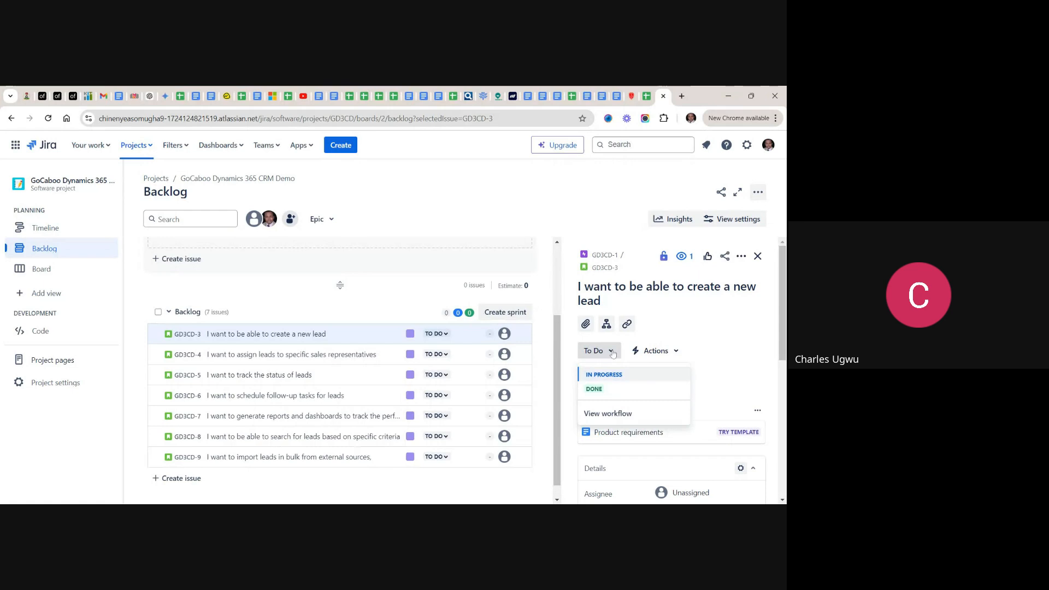
{"action": "left_click", "coordinate": [612, 353]}
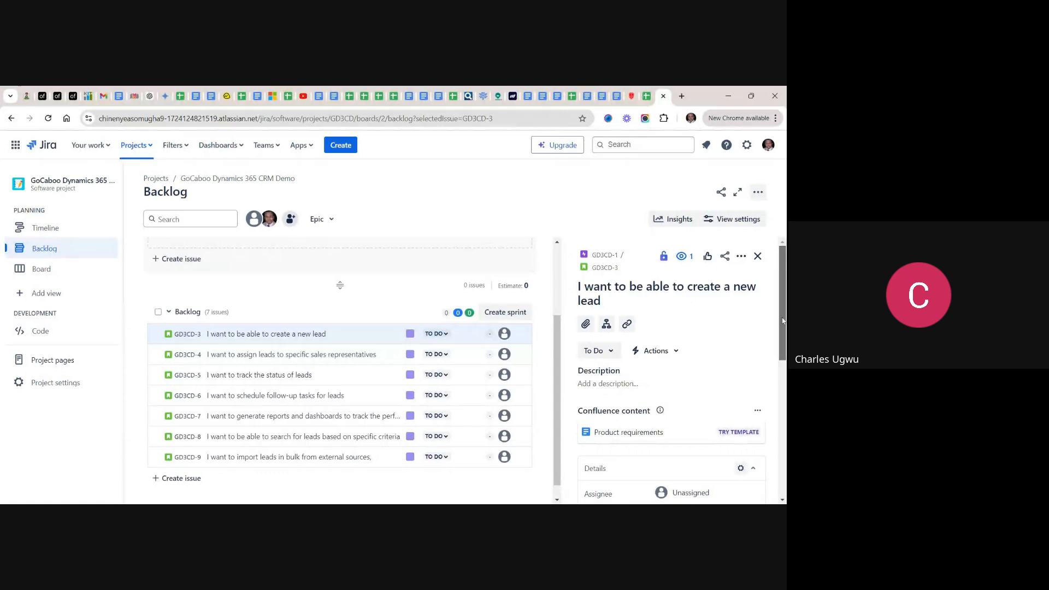
{"action": "left_click_drag", "start_coordinate": [782, 320], "coordinate": [782, 356]}
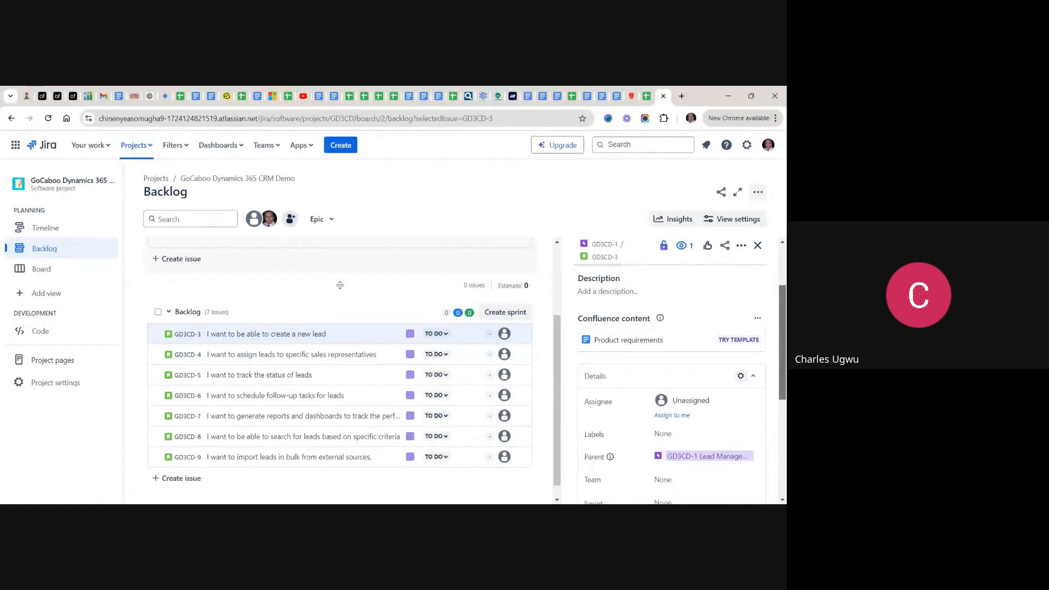
{"action": "scroll", "coordinate": [652, 334], "scroll_direction": "up", "scroll_amount": 2}
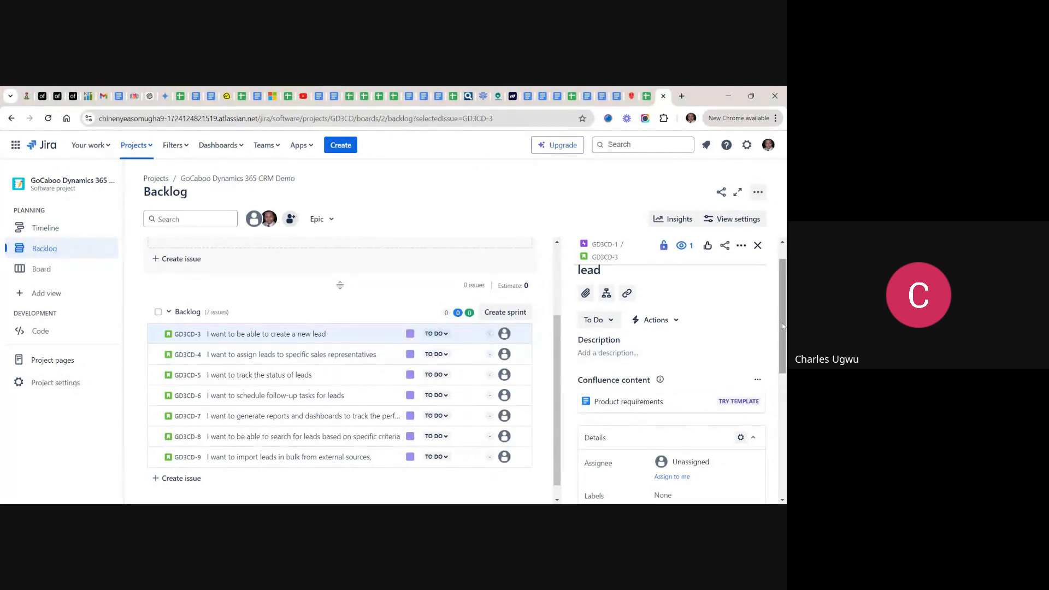
{"action": "scroll", "coordinate": [782, 326], "scroll_direction": "up", "scroll_amount": 1}
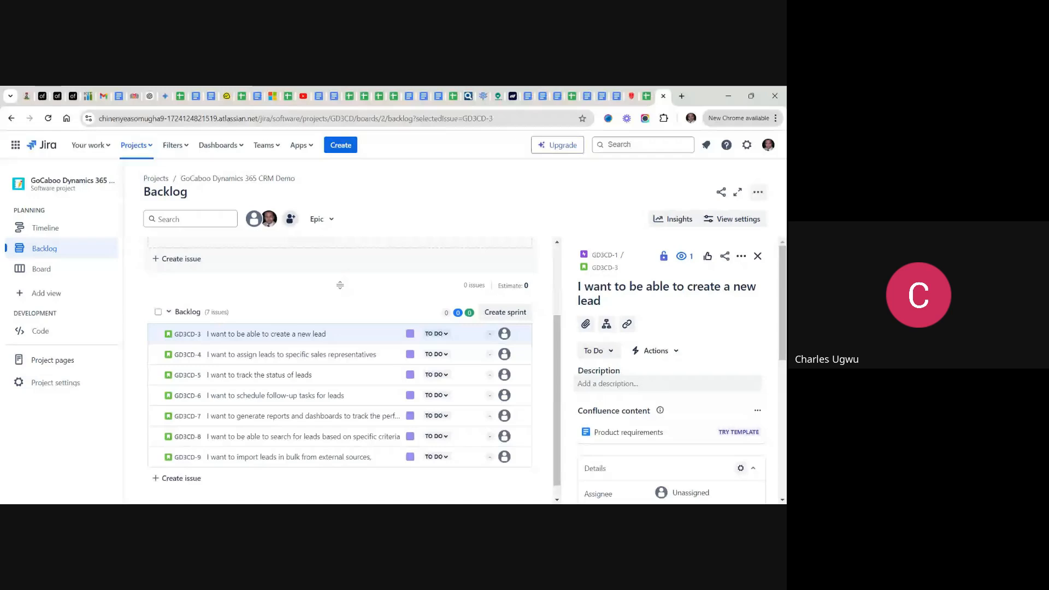
- Copy the full text of the spreadsheet's first user story and save it as the description of the "create a new lead" story in Jira
{"action": "left_click", "coordinate": [621, 384]}
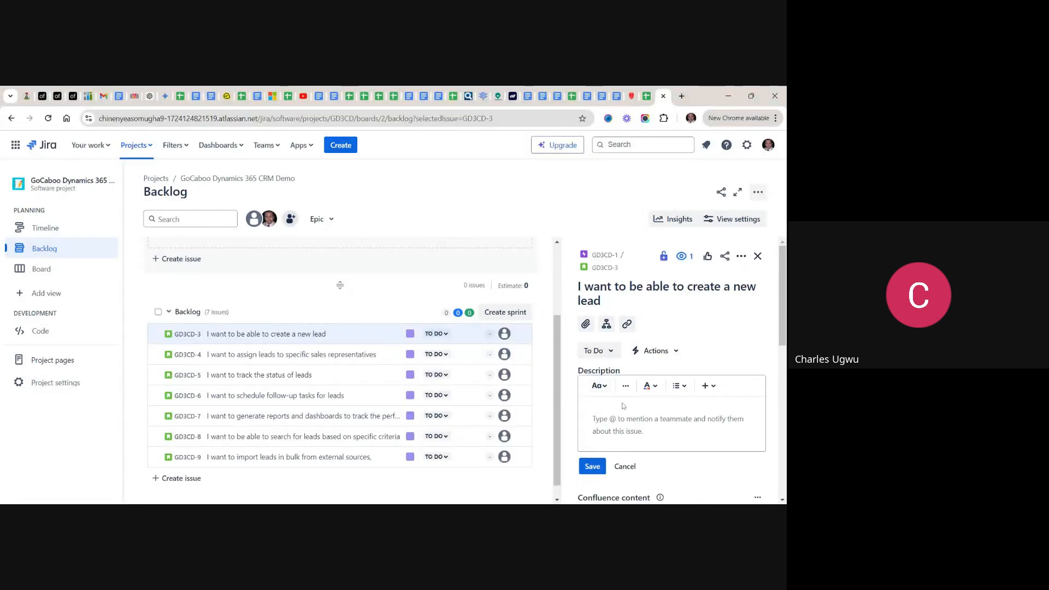
{"action": "left_click", "coordinate": [637, 96]}
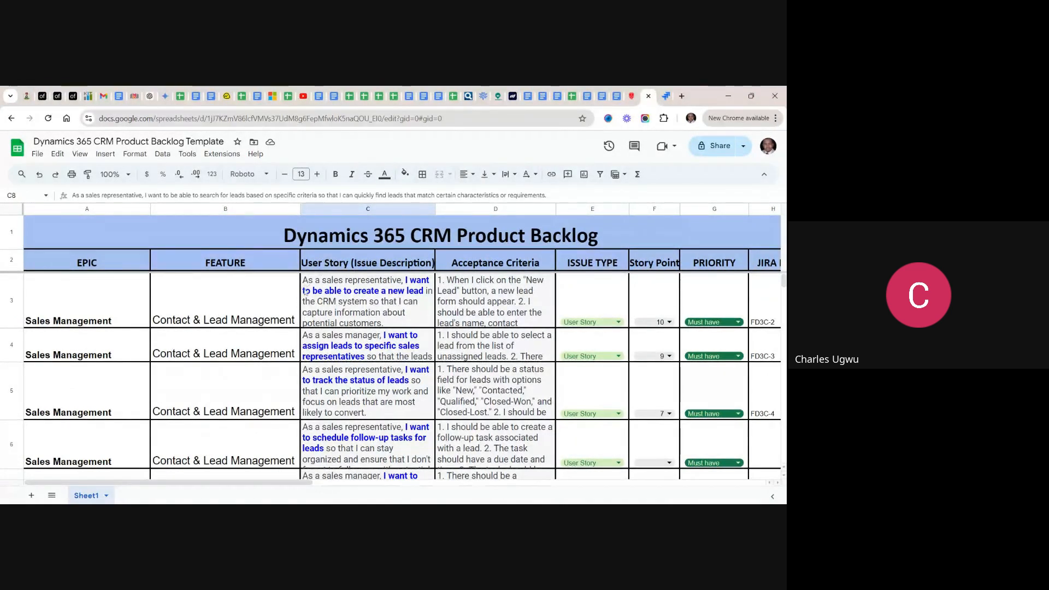
{"action": "double_click", "coordinate": [389, 307]}
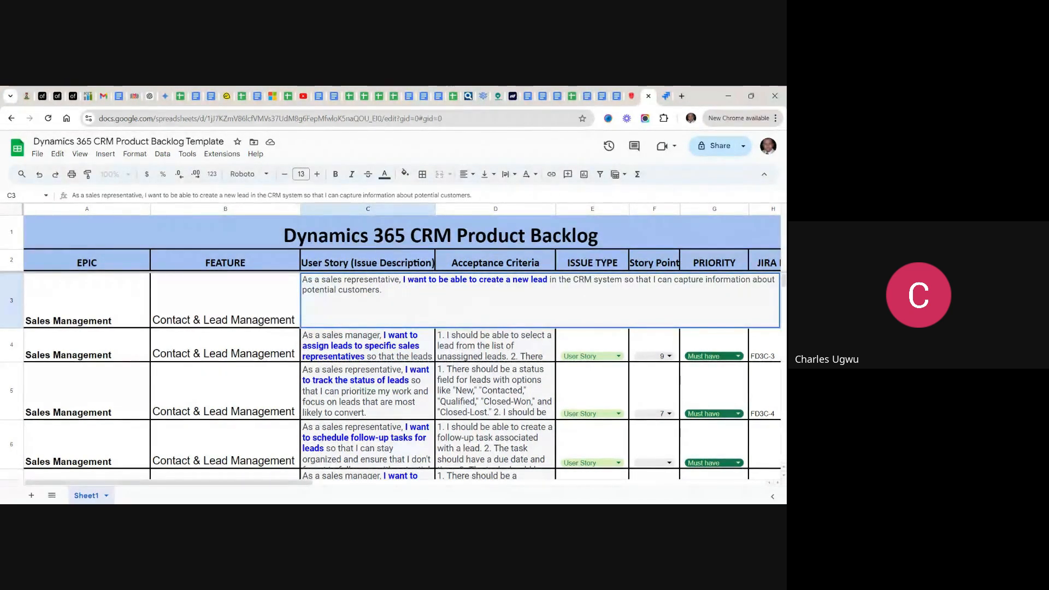
{"action": "left_click_drag", "start_coordinate": [382, 289], "coordinate": [302, 283]}
{"action": "key", "text": "ctrl+c"}
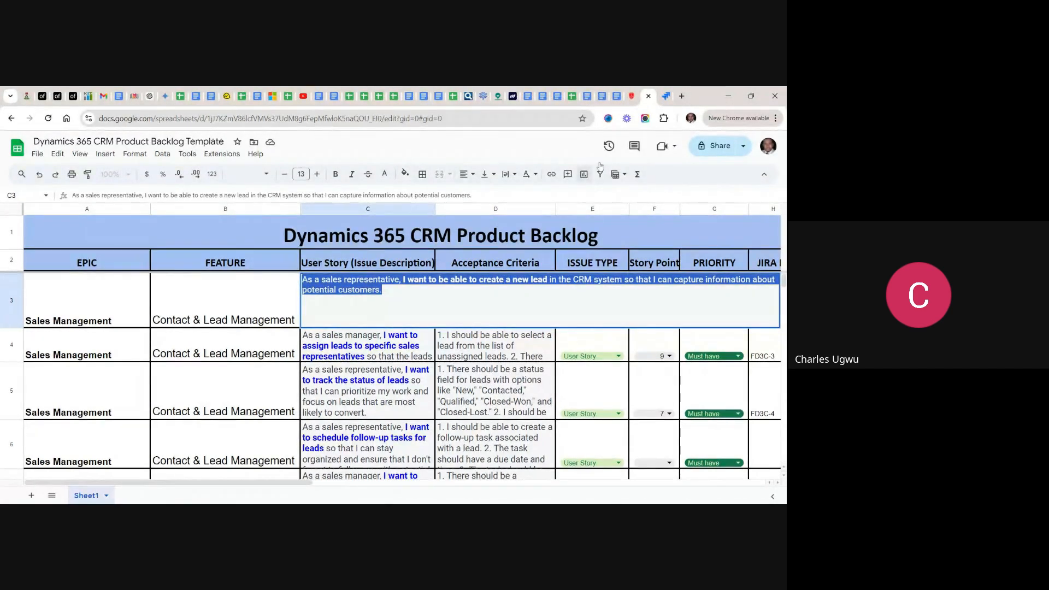
{"action": "left_click", "coordinate": [665, 97]}
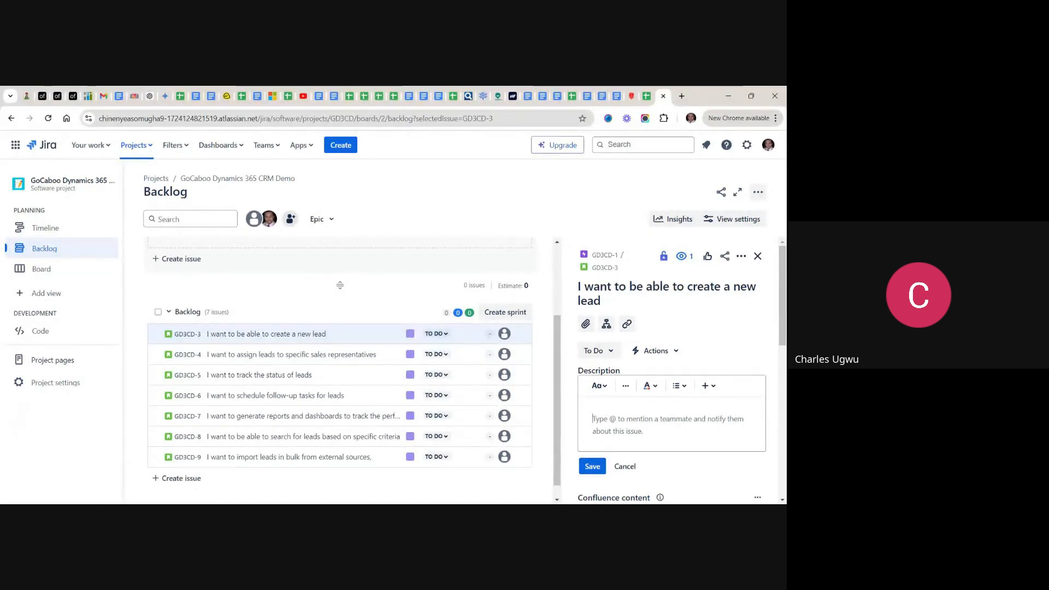
{"action": "key", "text": "ctrl+v"}
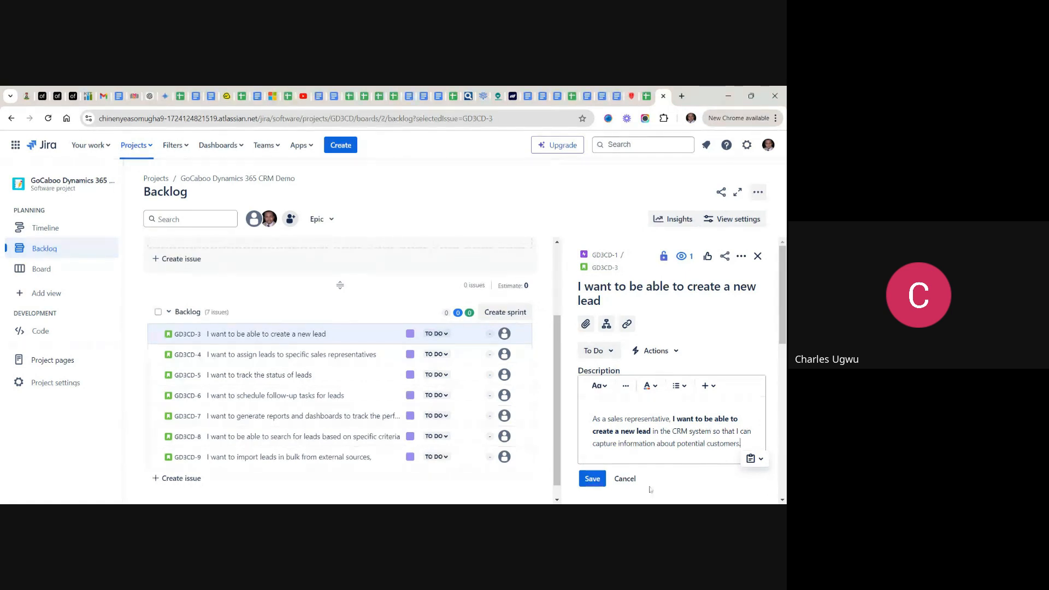
{"action": "left_click", "coordinate": [594, 480]}
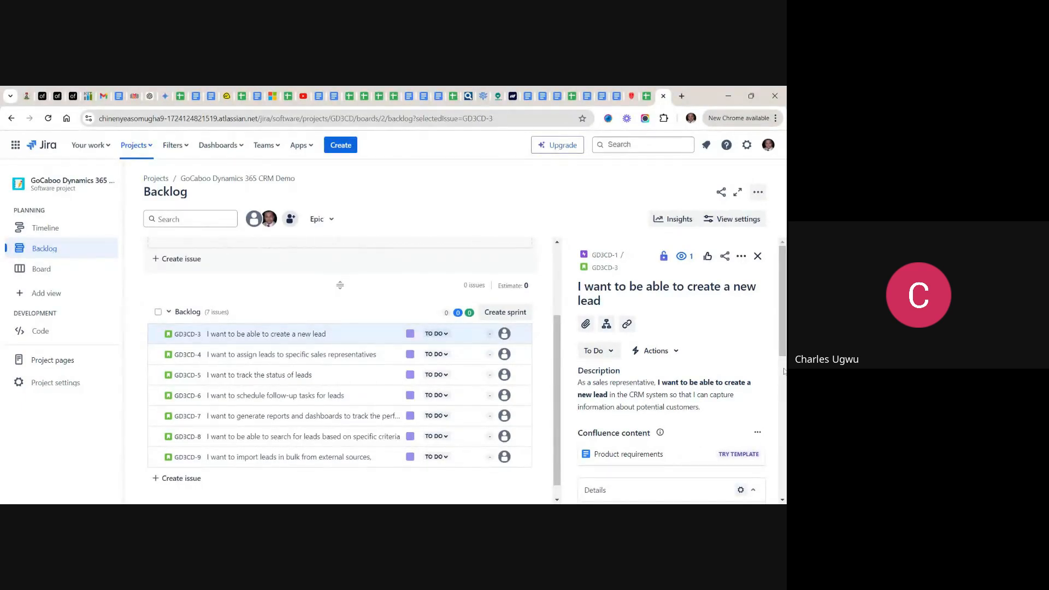
{"action": "left_click", "coordinate": [743, 391]}
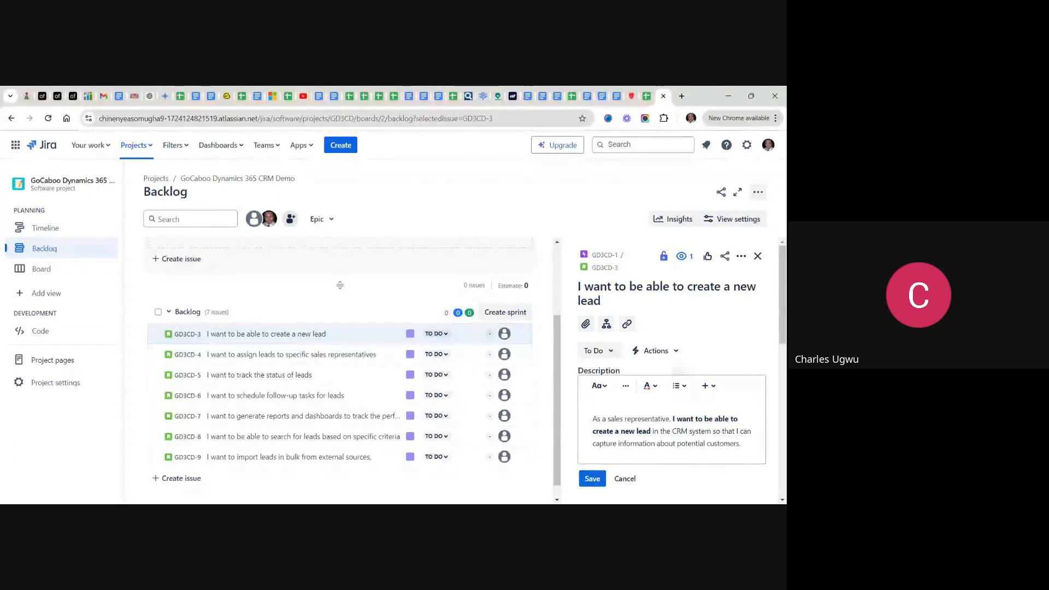
{"action": "left_click", "coordinate": [600, 479]}
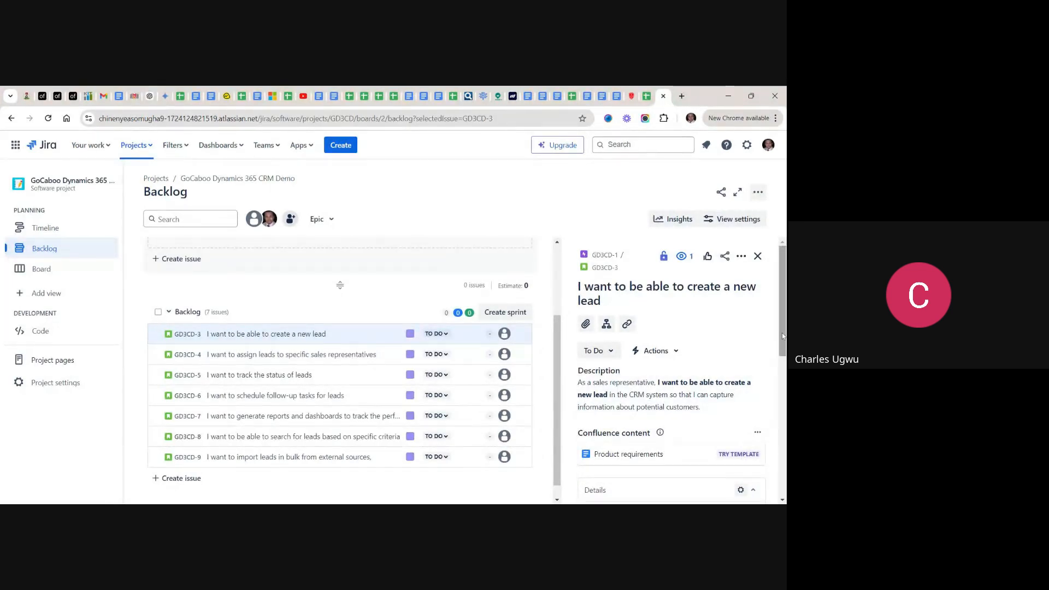
- Set the story point estimate of the "I want to be able to create a new lead" story to 9
{"action": "left_click_drag", "start_coordinate": [783, 337], "coordinate": [783, 412]}
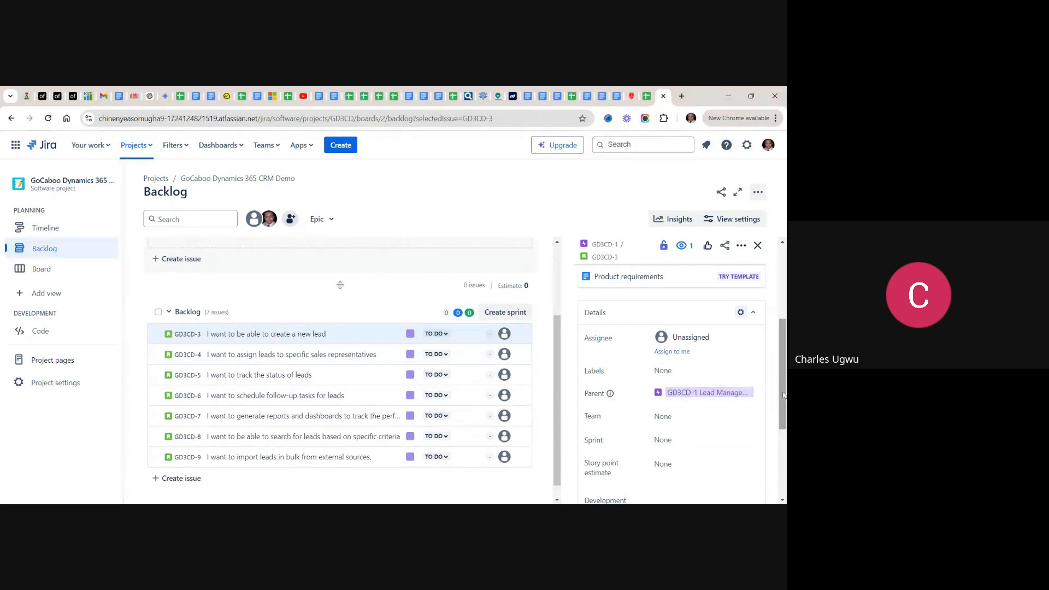
{"action": "left_click_drag", "start_coordinate": [784, 395], "coordinate": [785, 430]}
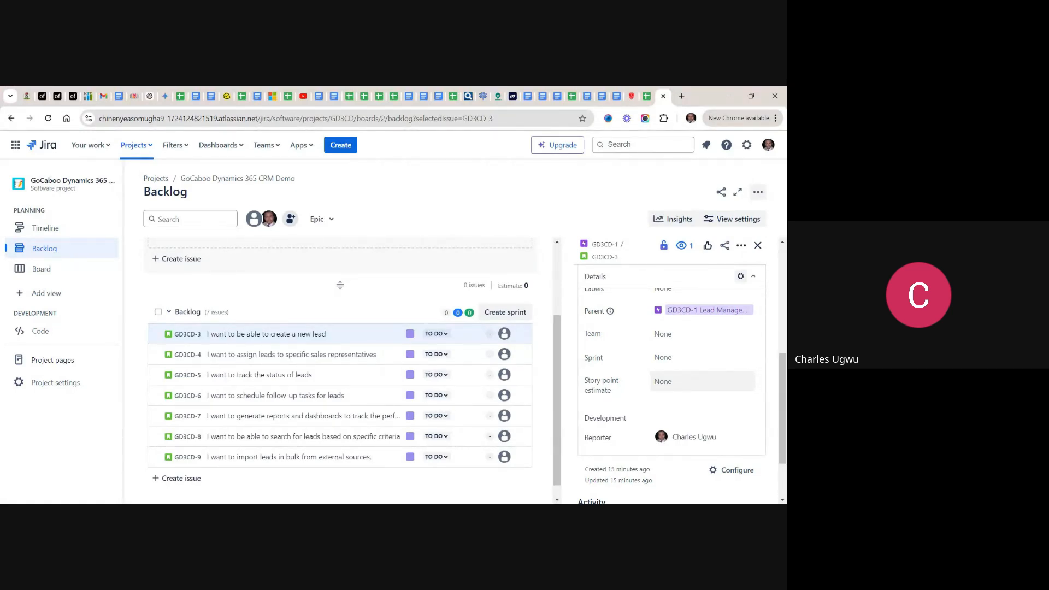
{"action": "left_click", "coordinate": [647, 98]}
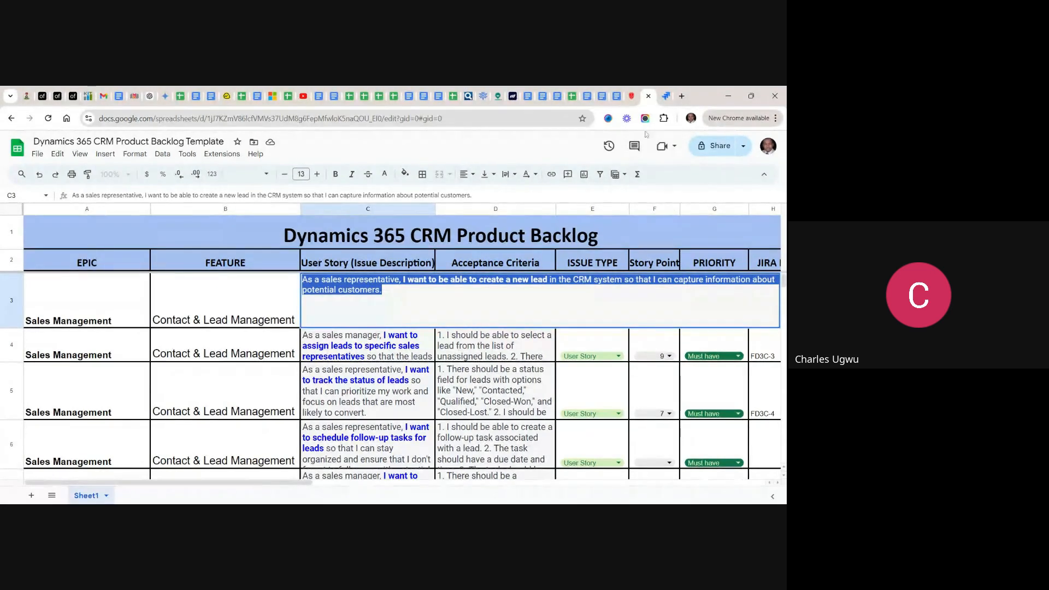
{"action": "left_click", "coordinate": [666, 97]}
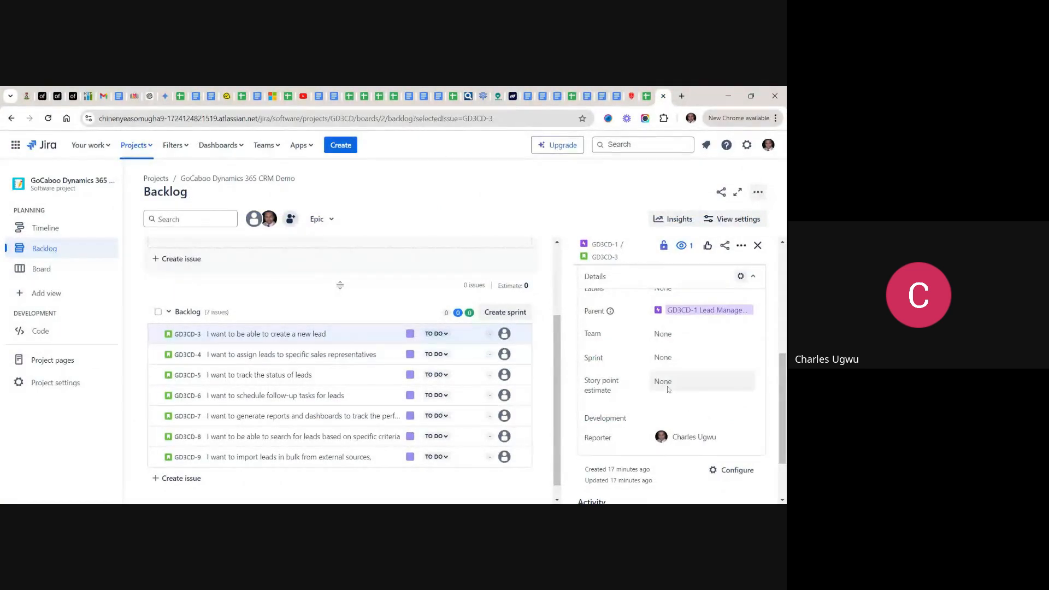
{"action": "left_click", "coordinate": [683, 381]}
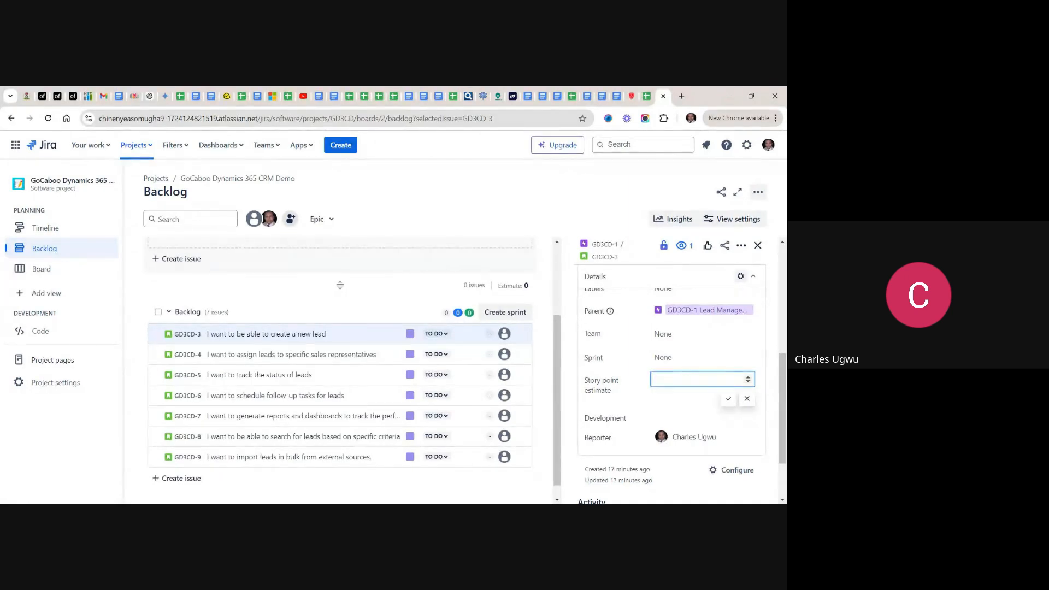
{"action": "type", "text": "9"}
{"action": "left_click", "coordinate": [728, 402]}
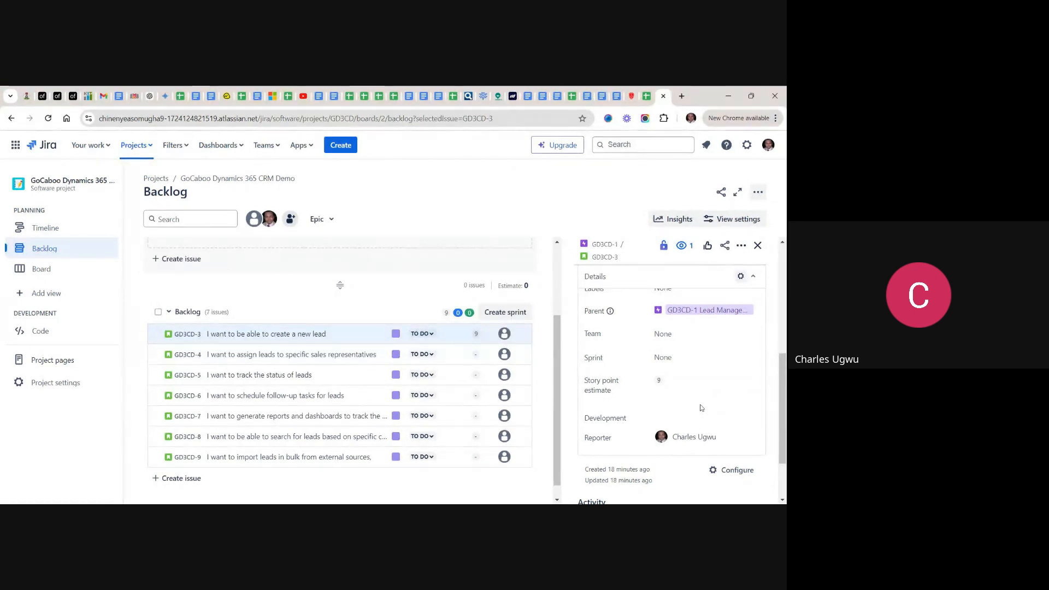
{"action": "scroll", "coordinate": [702, 408], "scroll_direction": "down", "scroll_amount": 3}
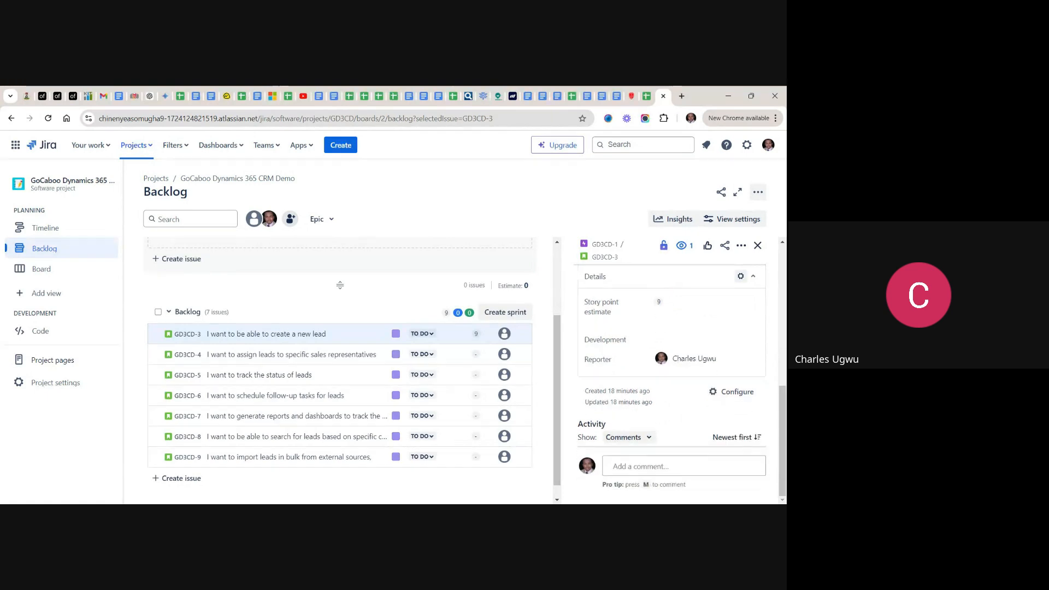
{"action": "scroll", "coordinate": [672, 383], "scroll_direction": "up", "scroll_amount": 2}
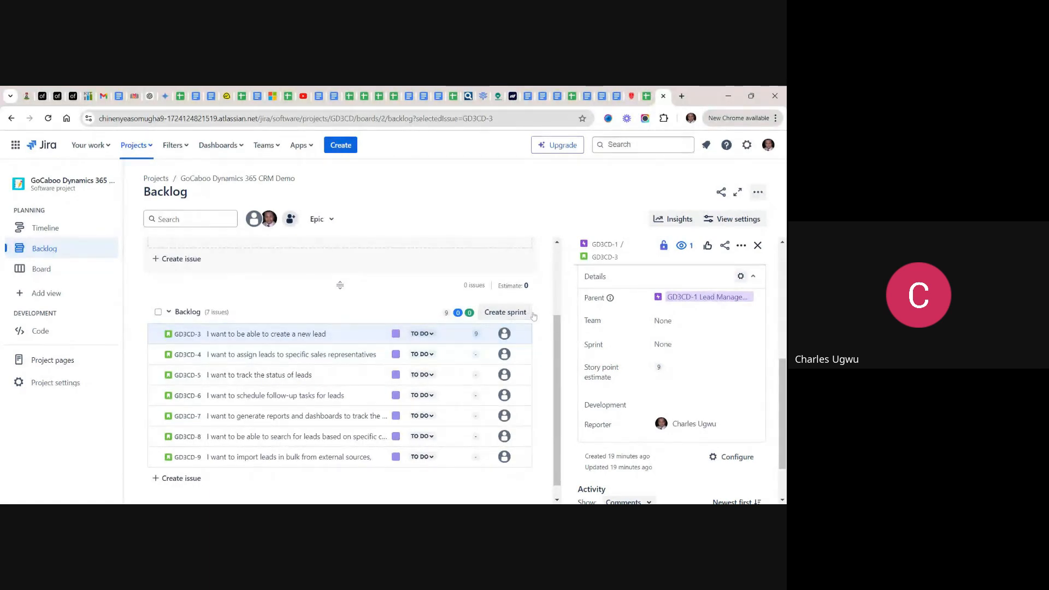
- Display the story "I want to assign leads to specific sales representatives" in Jira, then copy its full user story text from the backlog spreadsheet
{"action": "left_click", "coordinate": [758, 246]}
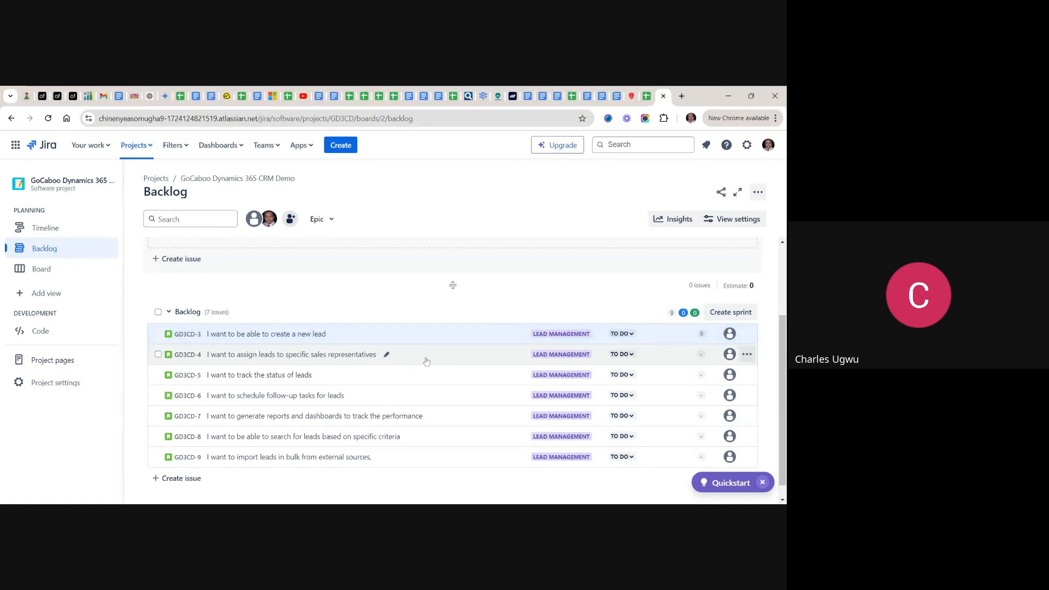
{"action": "left_click", "coordinate": [323, 355]}
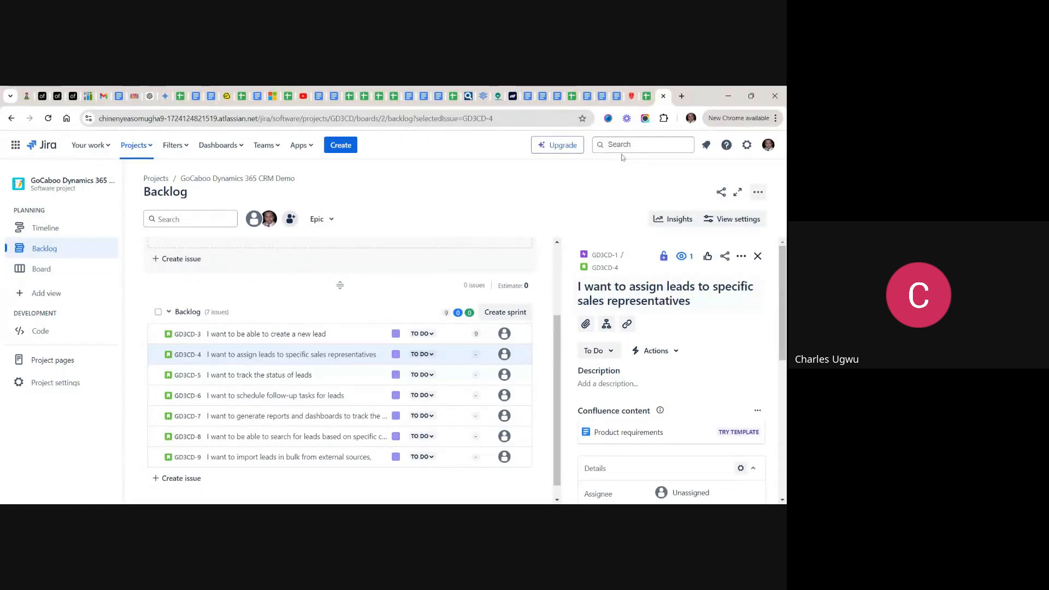
{"action": "left_click", "coordinate": [647, 96]}
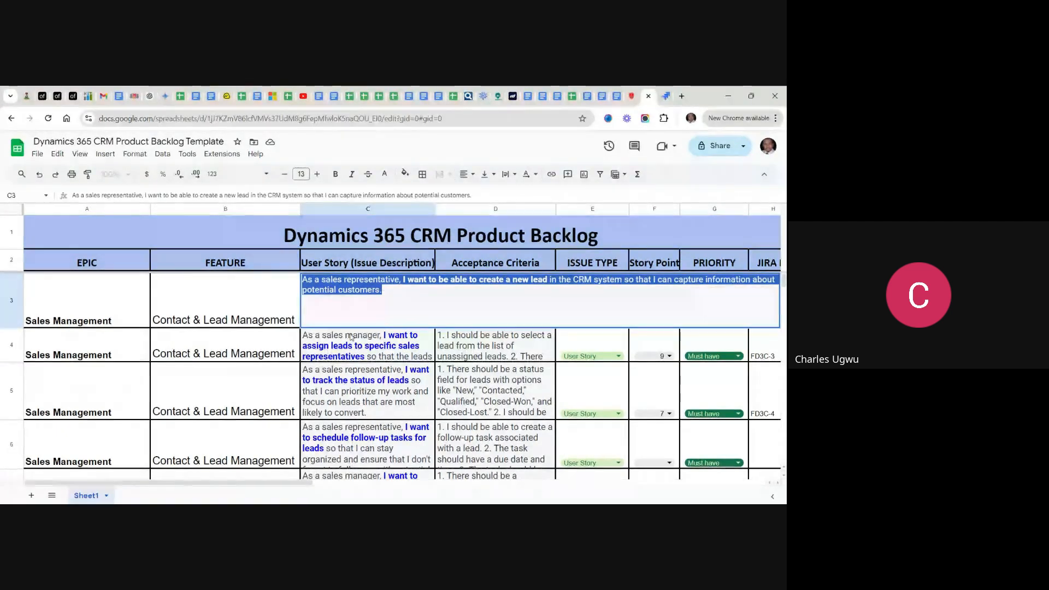
{"action": "left_click", "coordinate": [374, 347]}
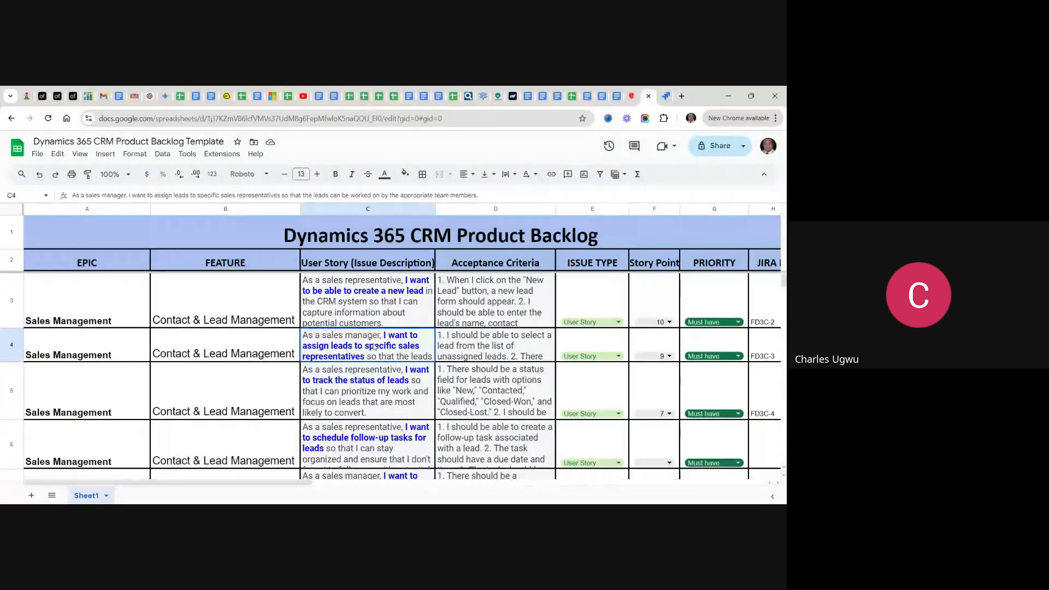
{"action": "key", "text": "Return"}
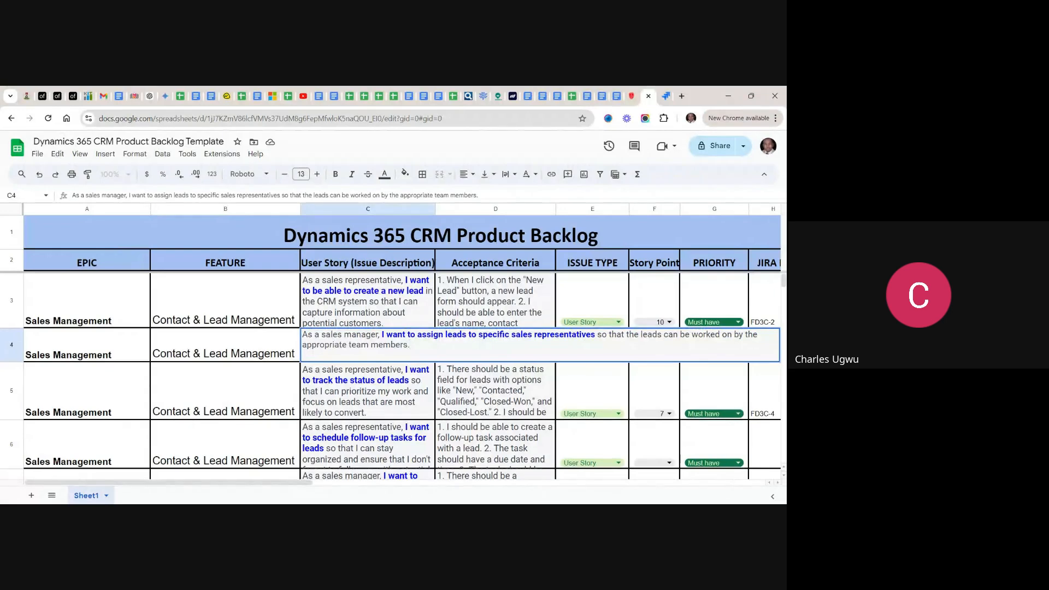
{"action": "key", "text": "ctrl+a"}
{"action": "key", "text": "ctrl+c"}
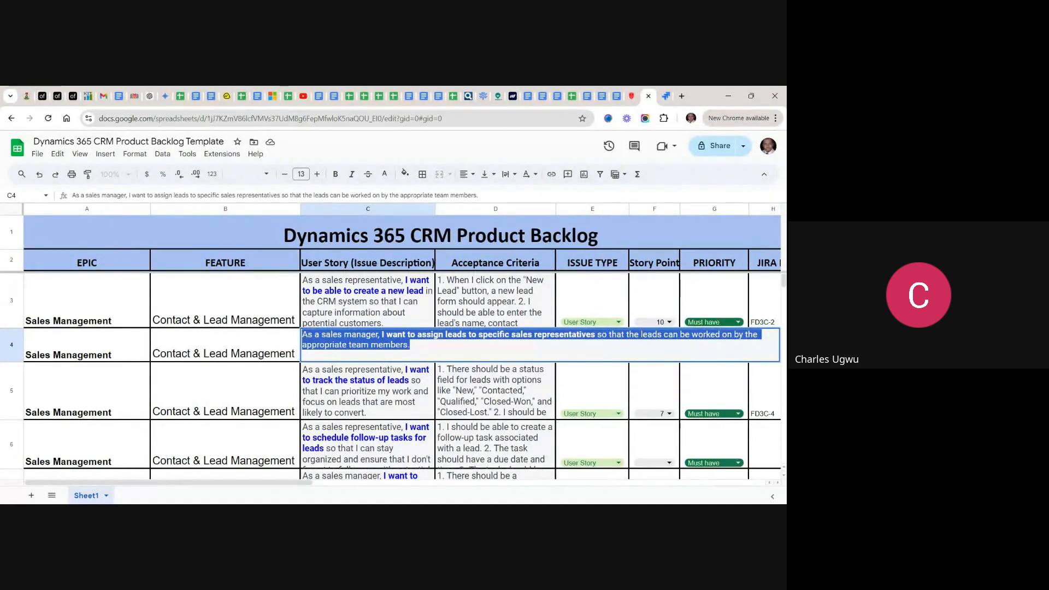
- Set the story points of the "create a new lead" user story in the spreadsheet to 9
{"action": "left_click", "coordinate": [389, 308]}
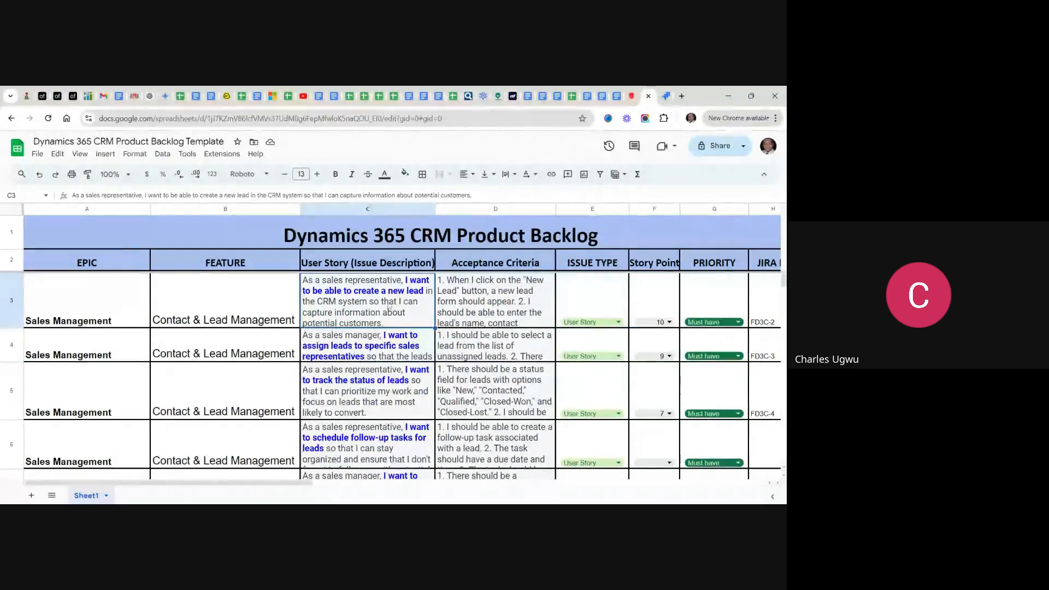
{"action": "left_click", "coordinate": [669, 322]}
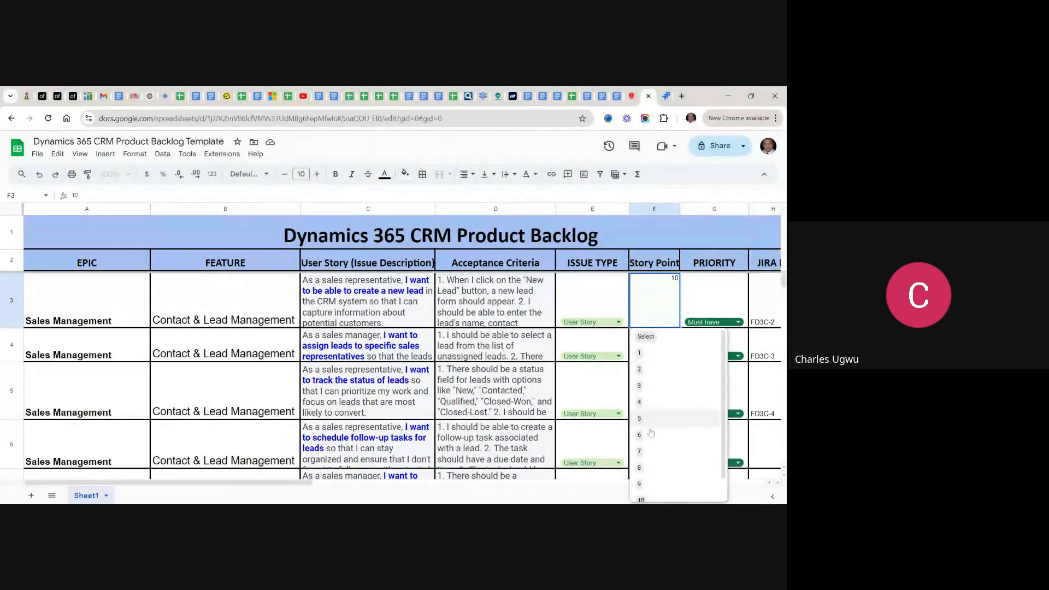
{"action": "left_click", "coordinate": [642, 486]}
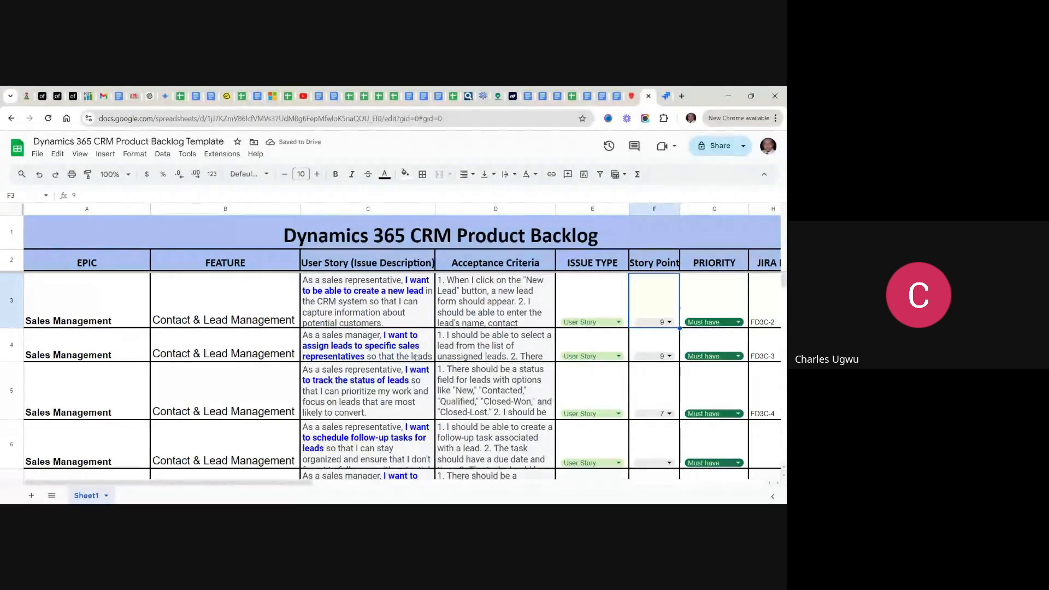
- Switch to Jira and save the copied user story text as the description of the "assign leads to specific sales representatives" story
{"action": "left_click", "coordinate": [666, 99]}
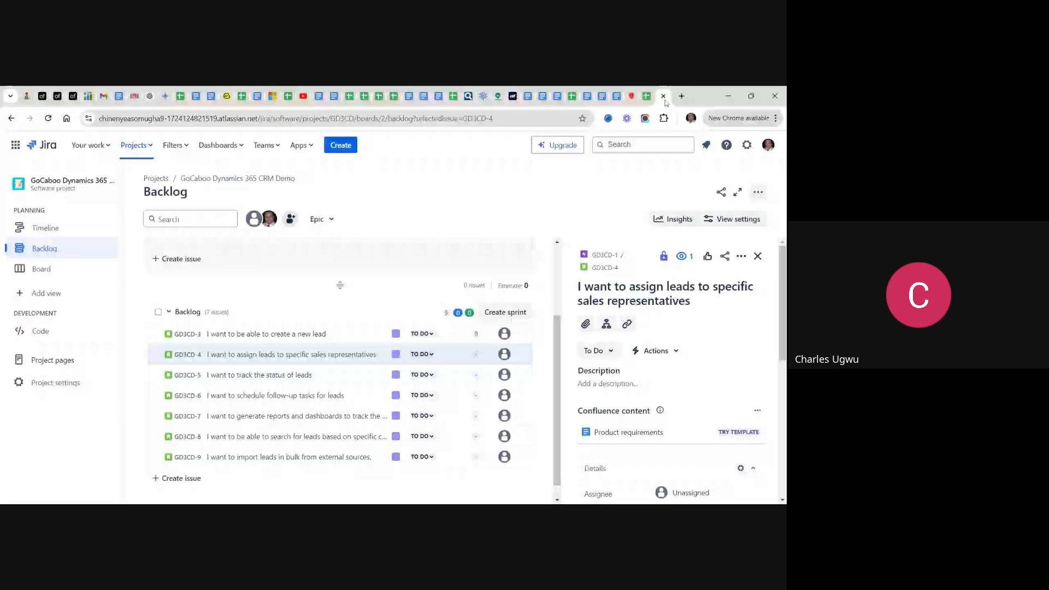
{"action": "left_click", "coordinate": [607, 384]}
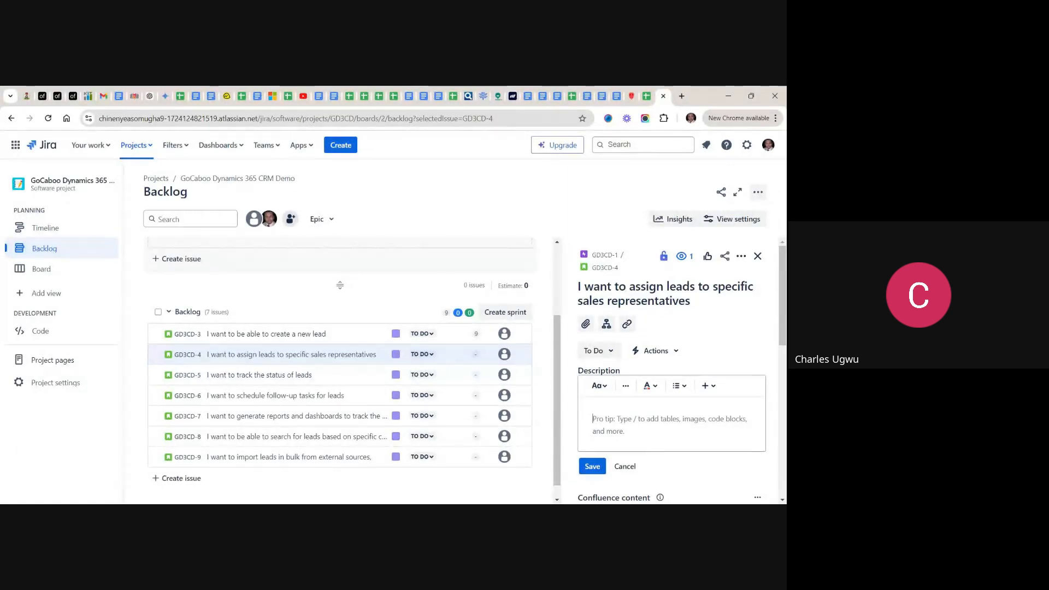
{"action": "key", "text": "ctrl+v"}
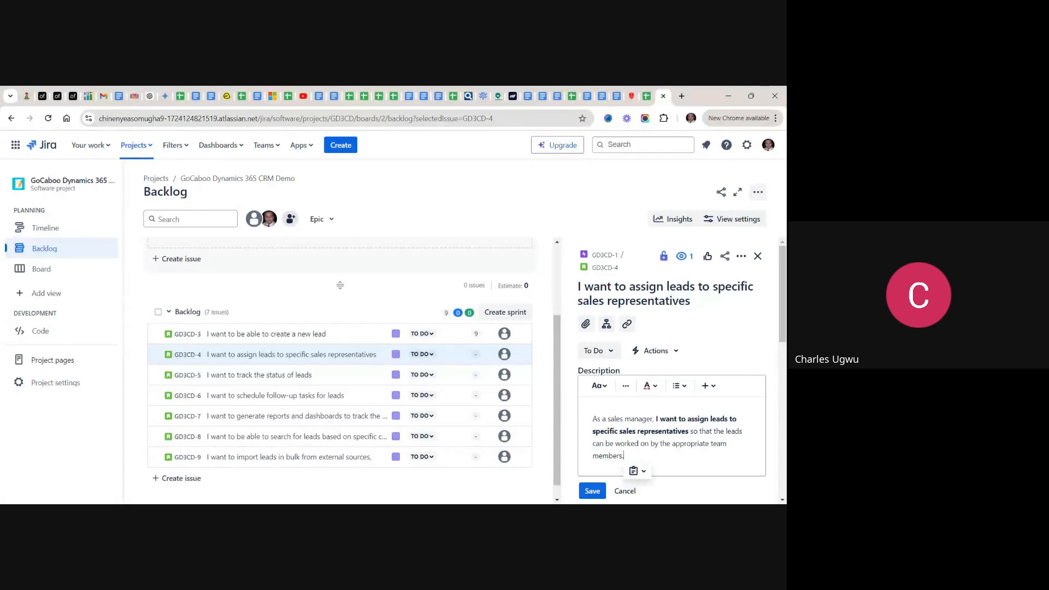
{"action": "left_click", "coordinate": [595, 494]}
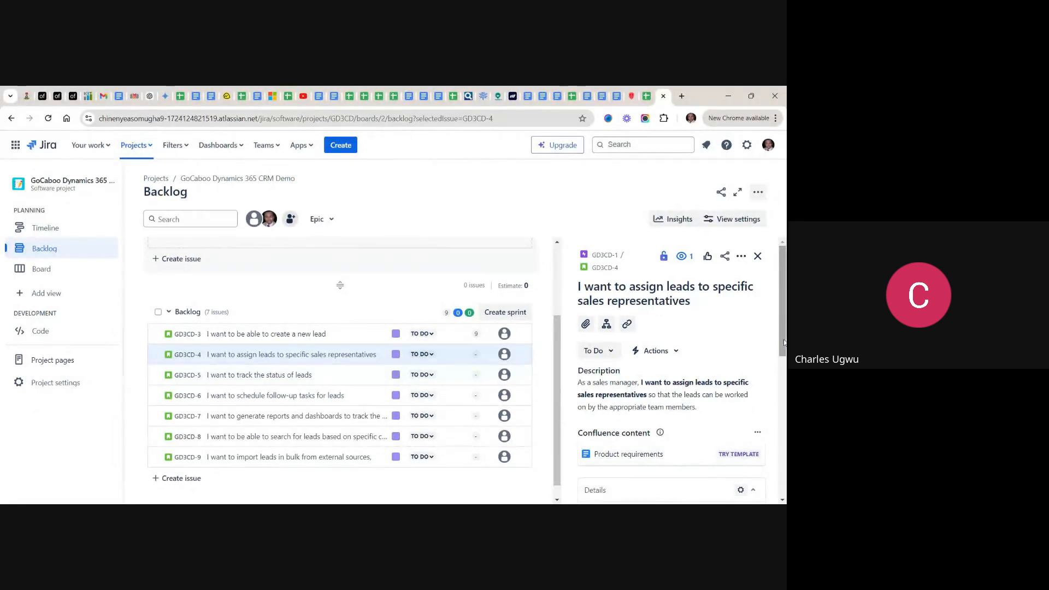
- Set the story point estimate of the "assign leads to specific sales representatives" story to 9 and close its details
{"action": "scroll", "coordinate": [784, 343], "scroll_direction": "down", "scroll_amount": 3}
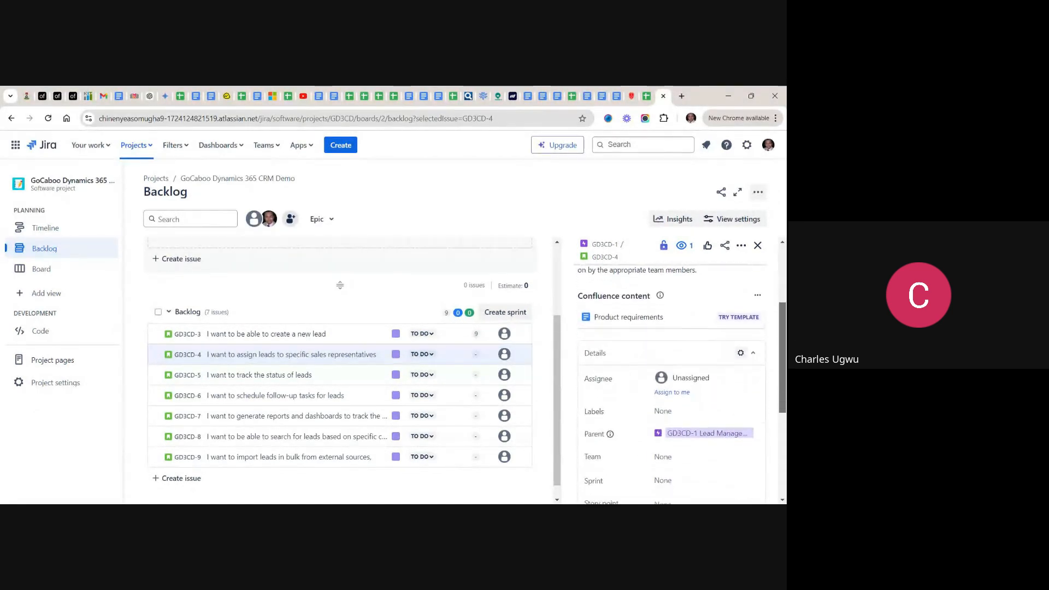
{"action": "scroll", "coordinate": [785, 342], "scroll_direction": "down", "scroll_amount": 3}
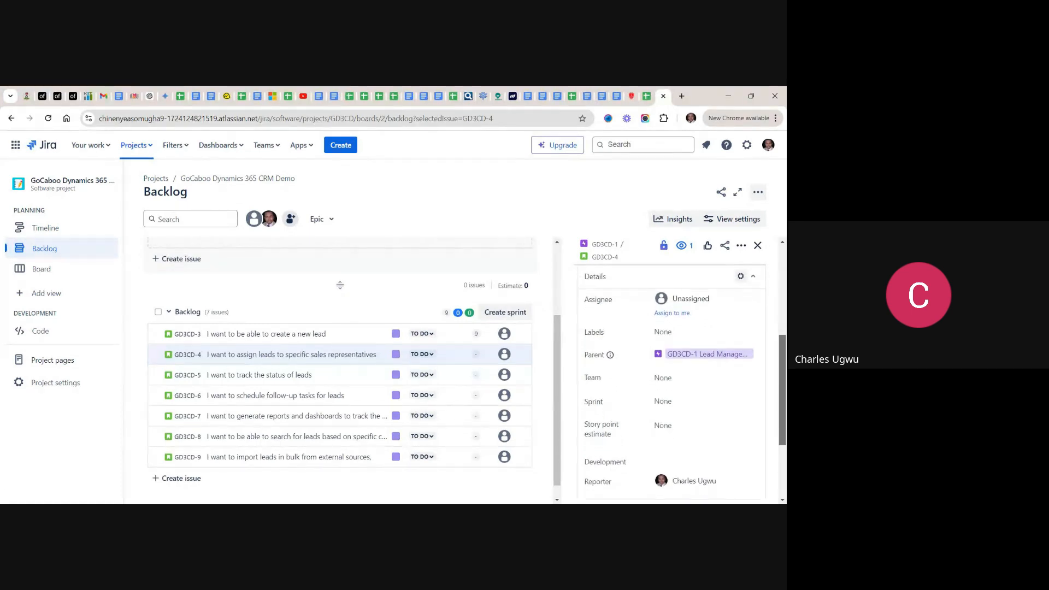
{"action": "scroll", "coordinate": [785, 342], "scroll_direction": "down", "scroll_amount": 1}
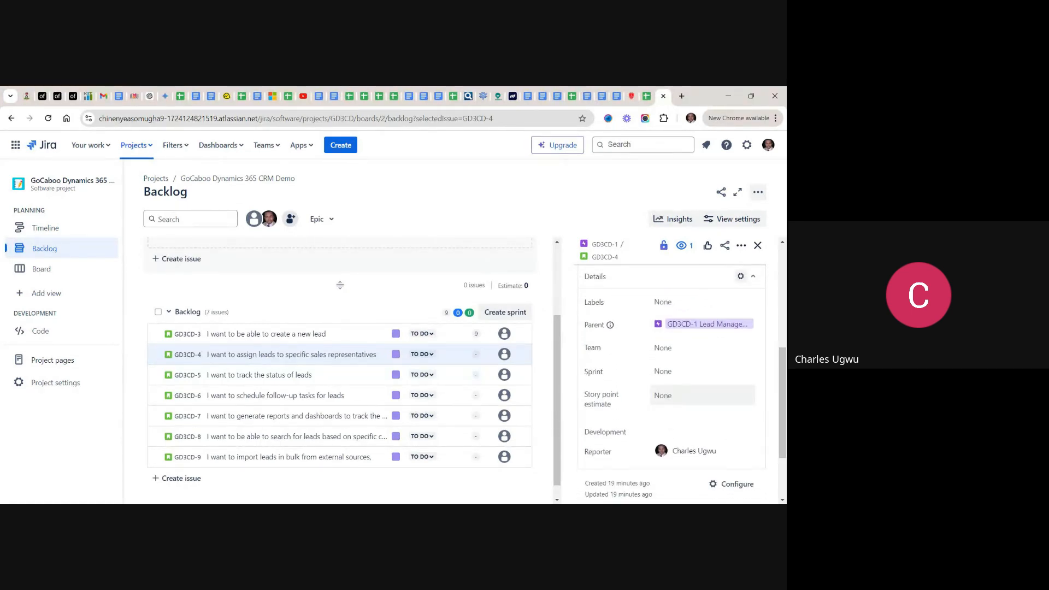
{"action": "left_click", "coordinate": [702, 395]}
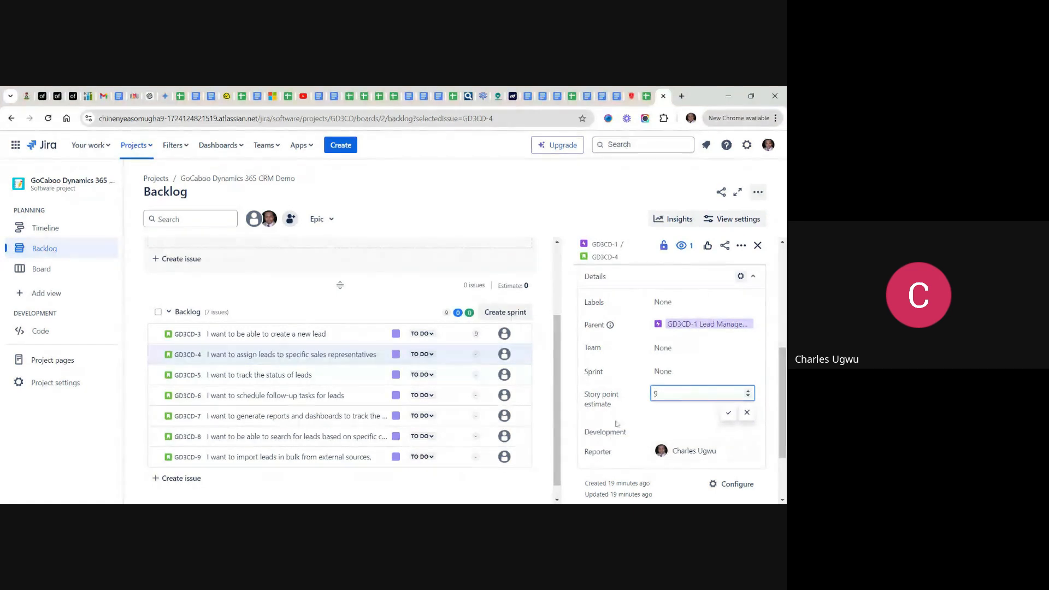
{"action": "left_click", "coordinate": [728, 413]}
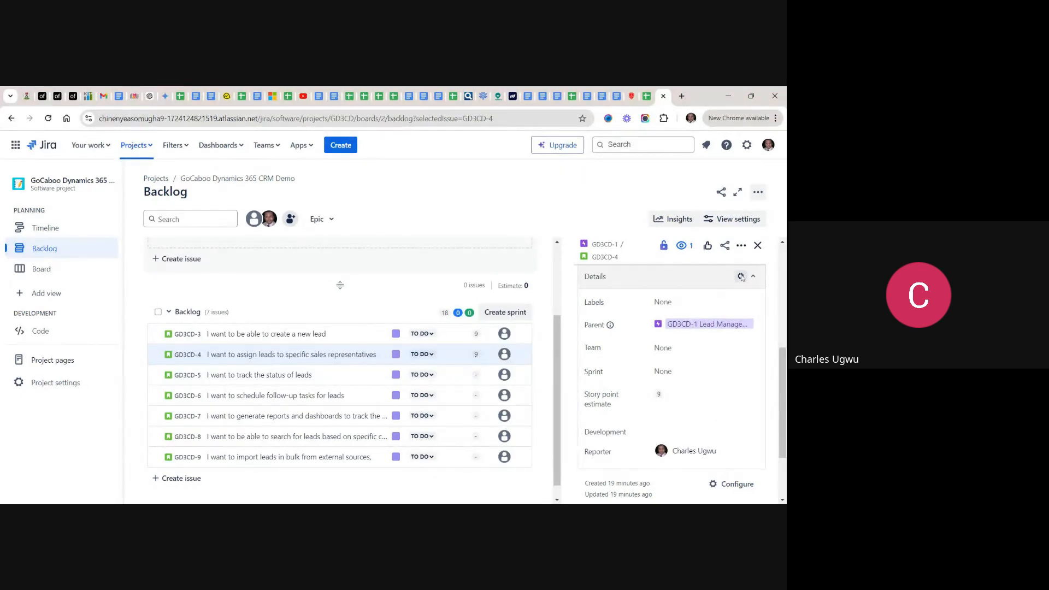
{"action": "left_click", "coordinate": [758, 247]}
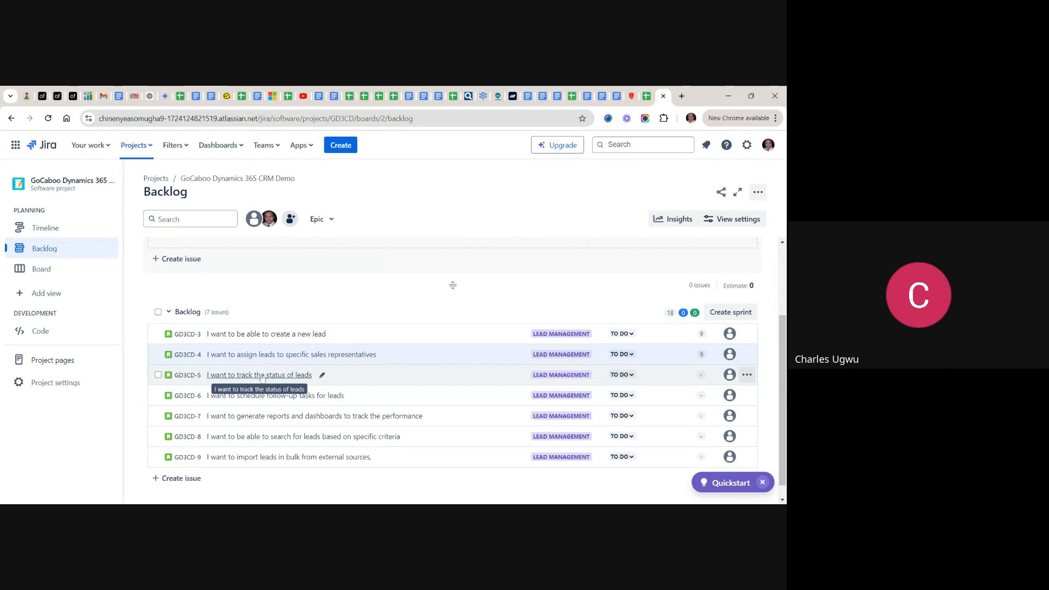
- Copy the full "track the status of leads" user story from the spreadsheet and save it as the description of the matching Jira story
{"action": "left_click", "coordinate": [238, 376]}
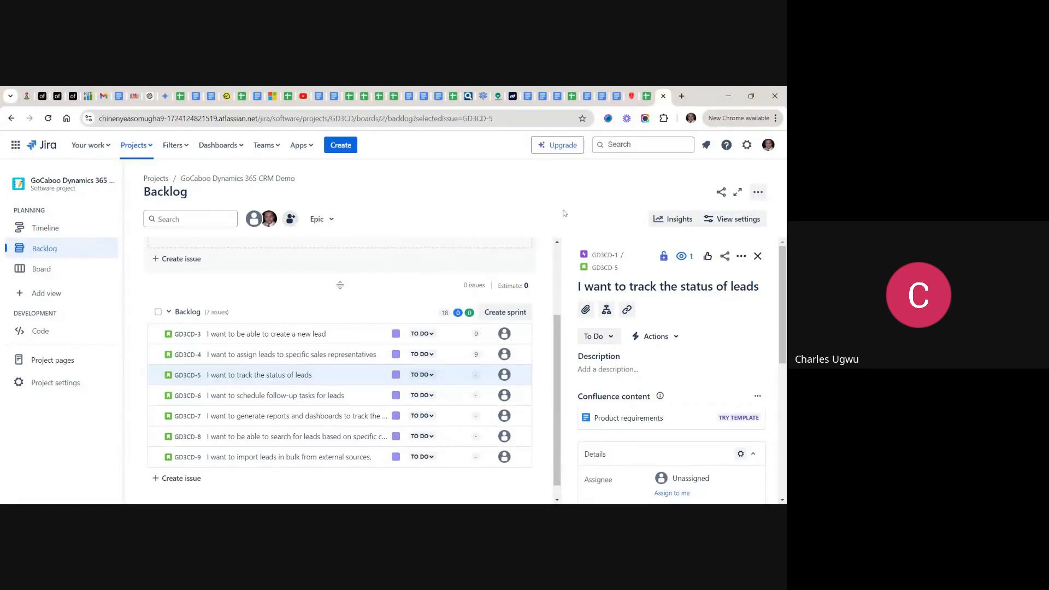
{"action": "left_click", "coordinate": [648, 97]}
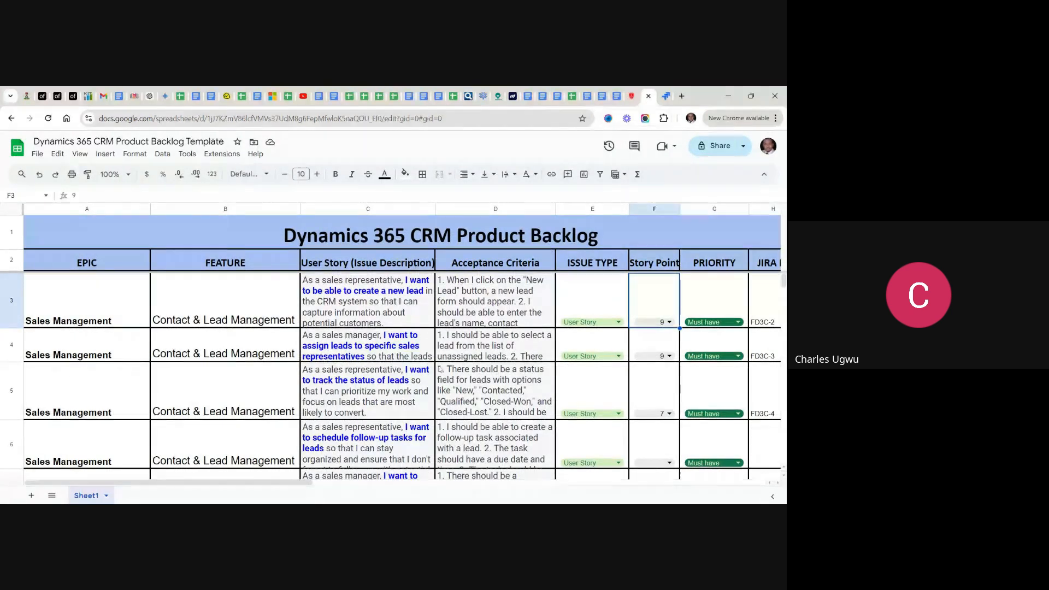
{"action": "double_click", "coordinate": [365, 393]}
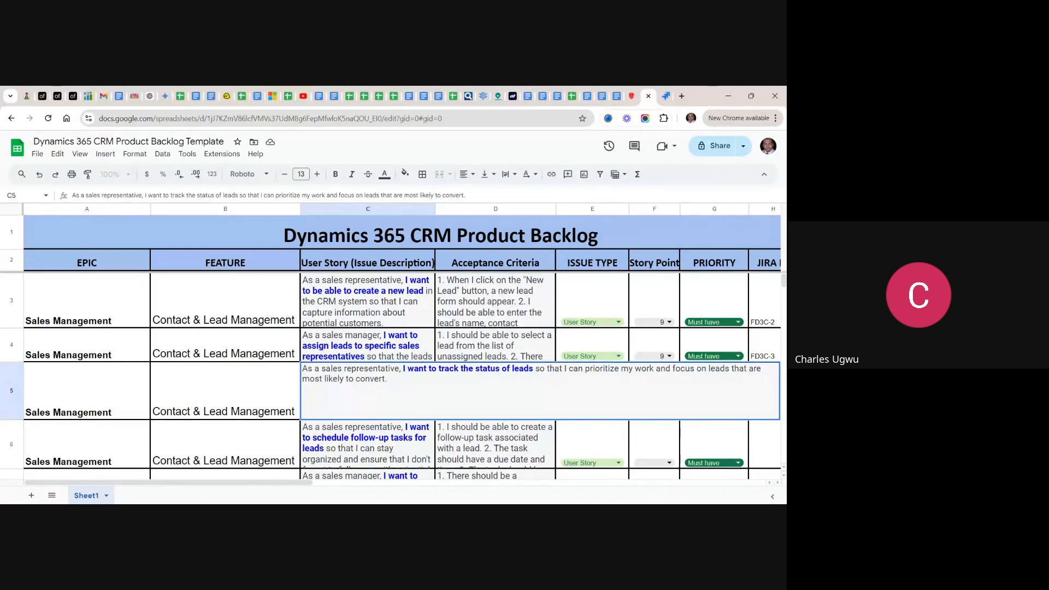
{"action": "left_click_drag", "start_coordinate": [388, 379], "coordinate": [302, 369]}
{"action": "key", "text": "ctrl+c"}
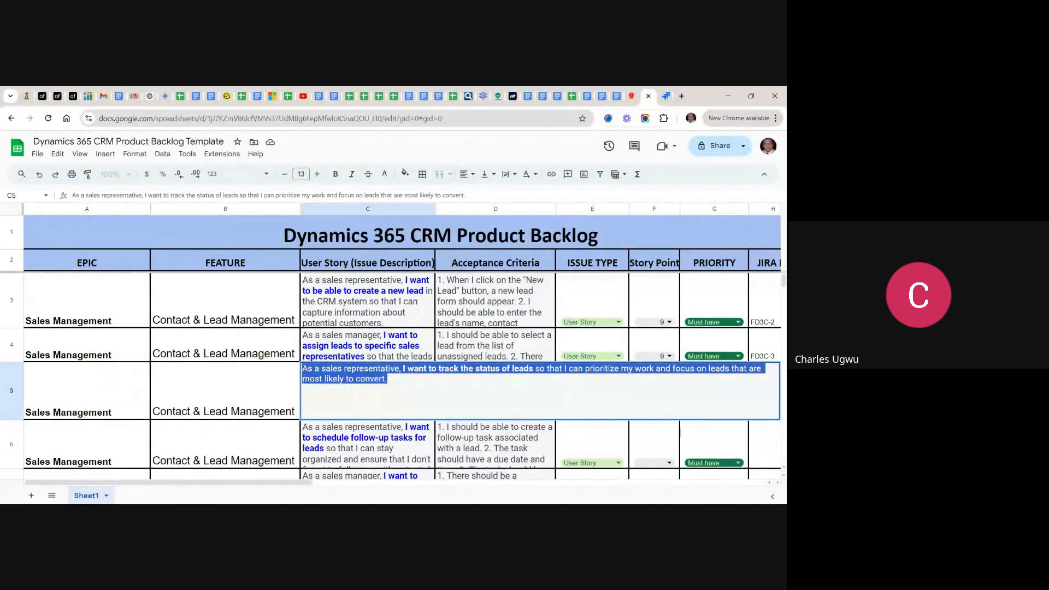
{"action": "left_click", "coordinate": [667, 99]}
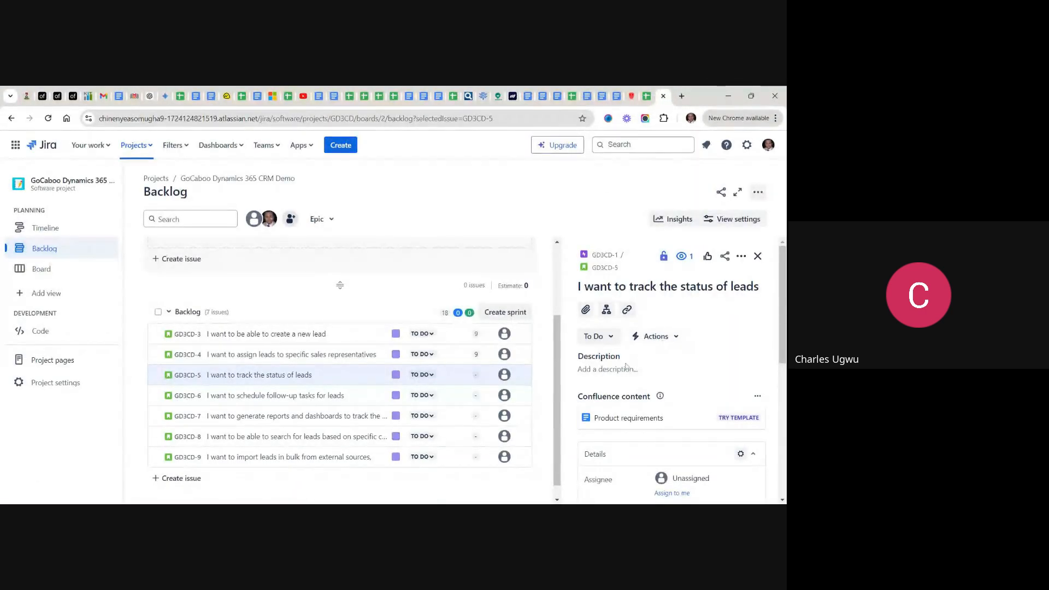
{"action": "left_click", "coordinate": [623, 369]}
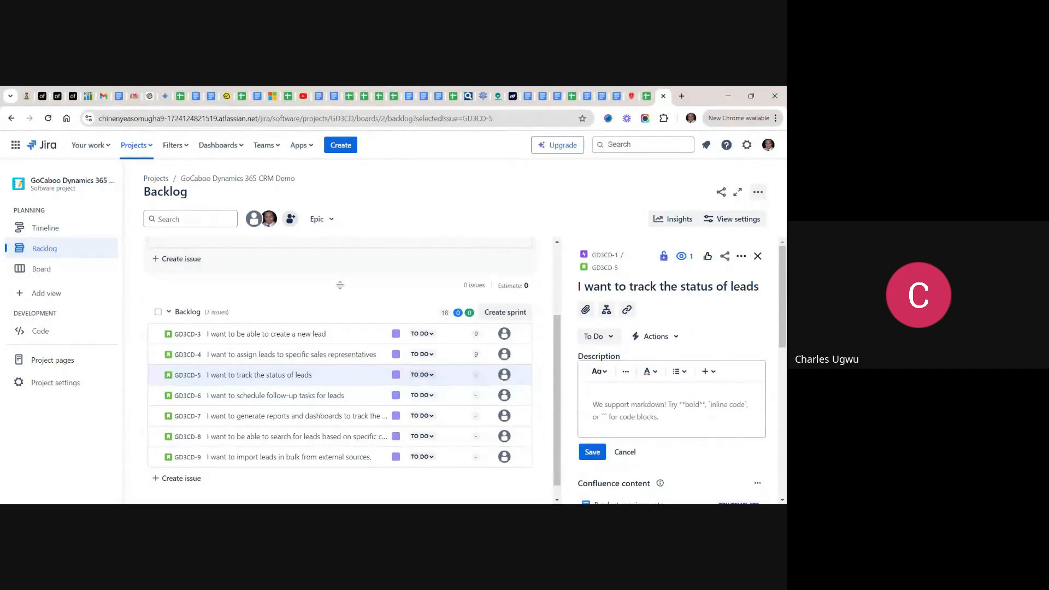
{"action": "key", "text": "ctrl+v"}
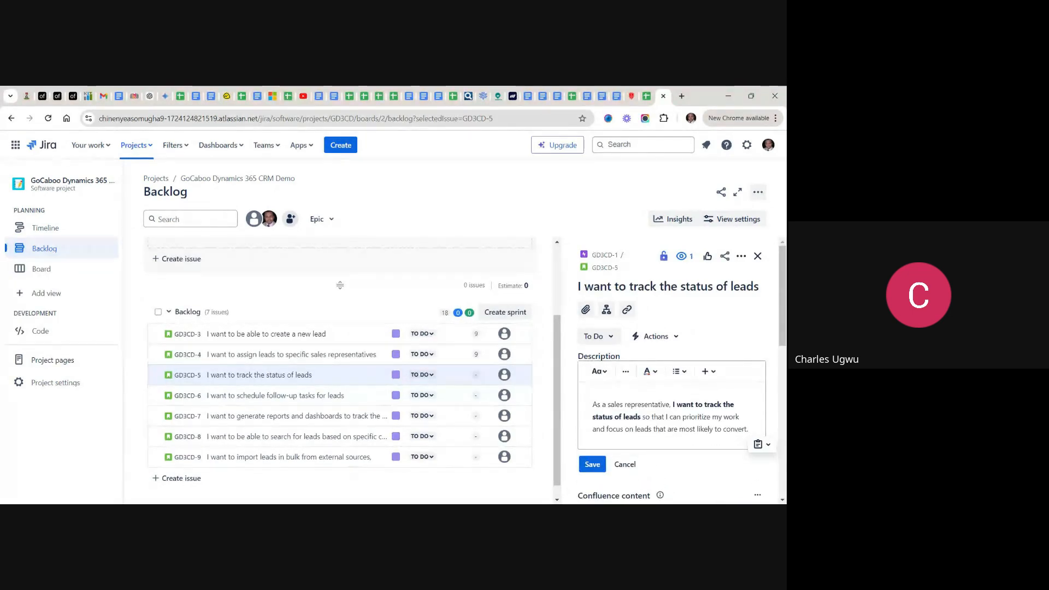
{"action": "left_click", "coordinate": [593, 465]}
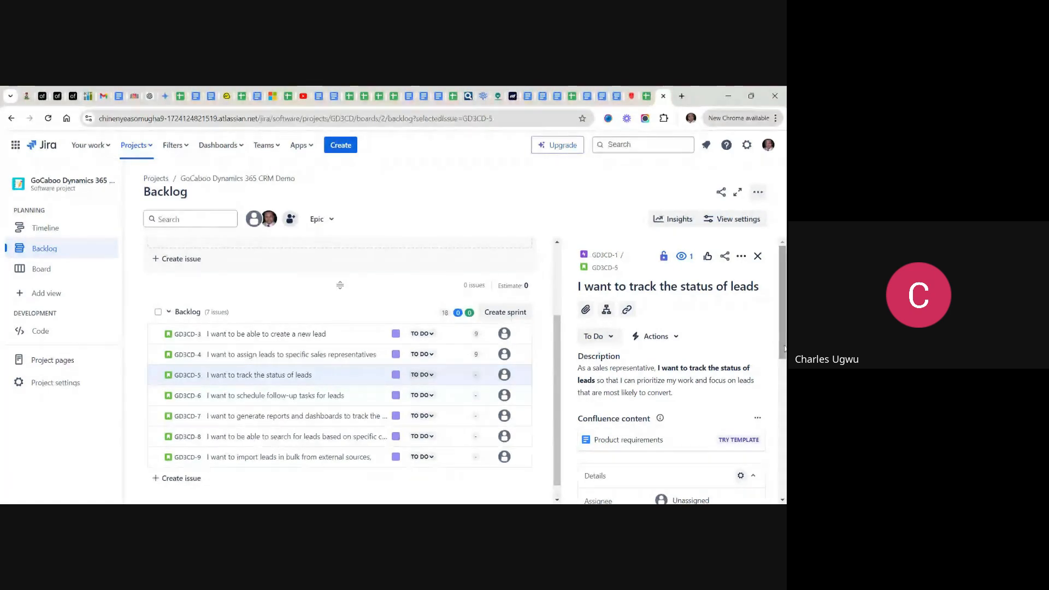
- Check the story points in the spreadsheet, set the Jira estimate of "I want to track the status of leads" to 7 and close its details
{"action": "left_click_drag", "start_coordinate": [784, 348], "coordinate": [785, 433]}
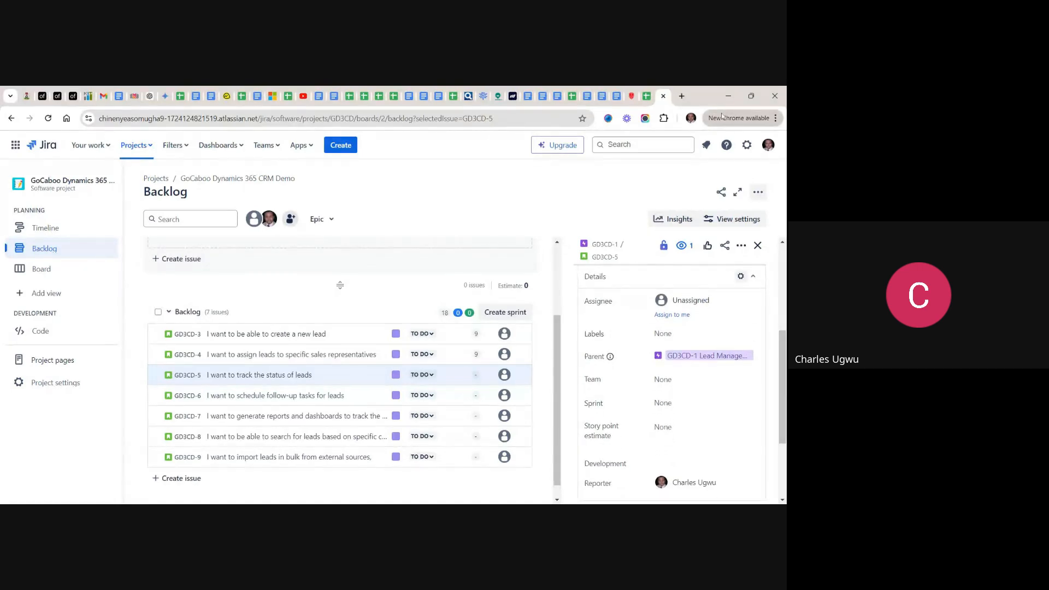
{"action": "left_click", "coordinate": [647, 97]}
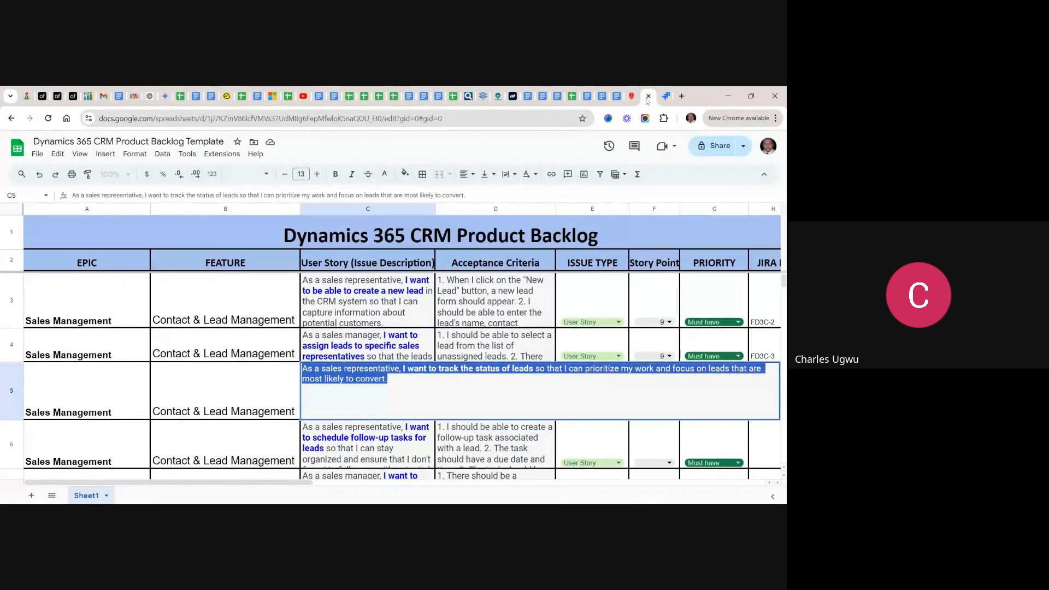
{"action": "left_click", "coordinate": [426, 358]}
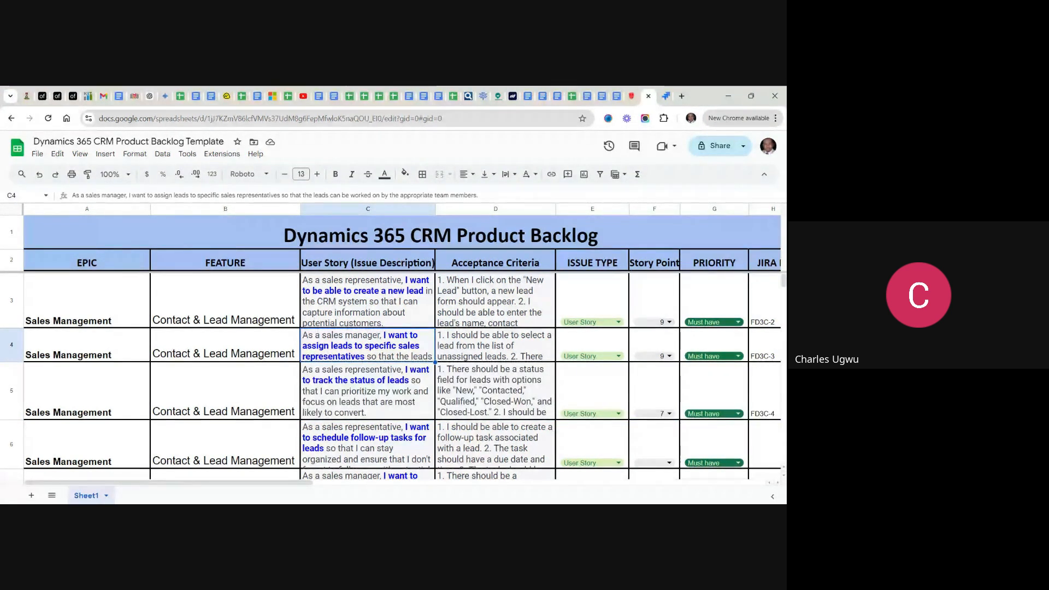
{"action": "left_click", "coordinate": [666, 97]}
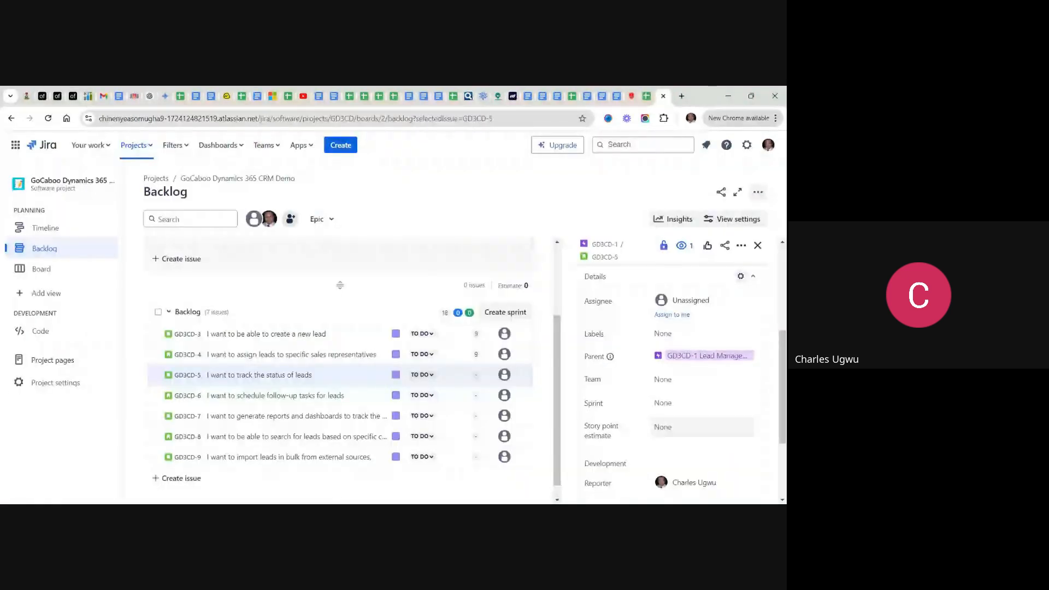
{"action": "left_click", "coordinate": [701, 427]}
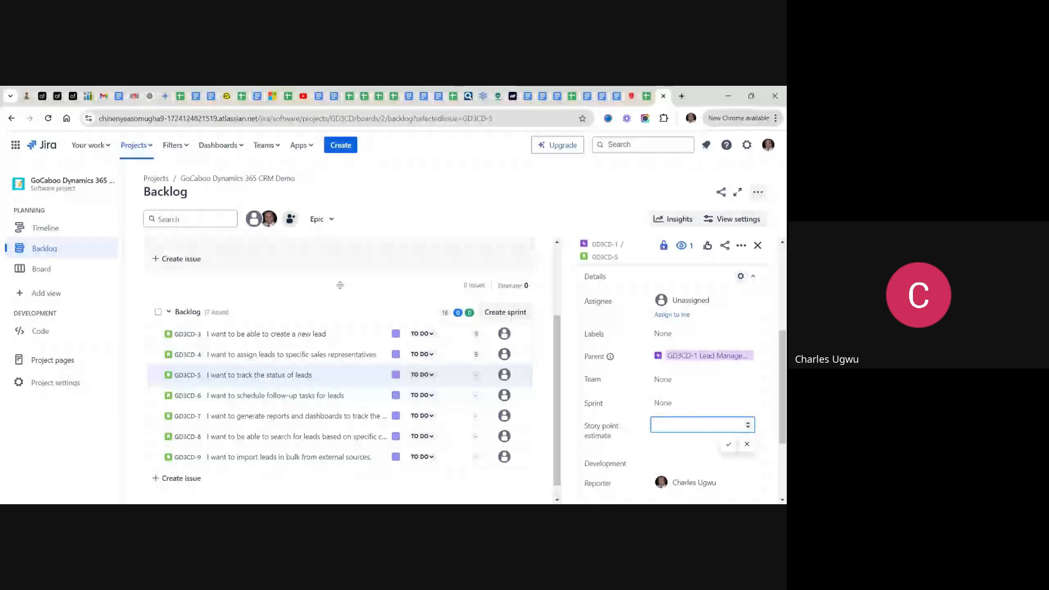
{"action": "type", "text": "7"}
{"action": "left_click", "coordinate": [728, 446]}
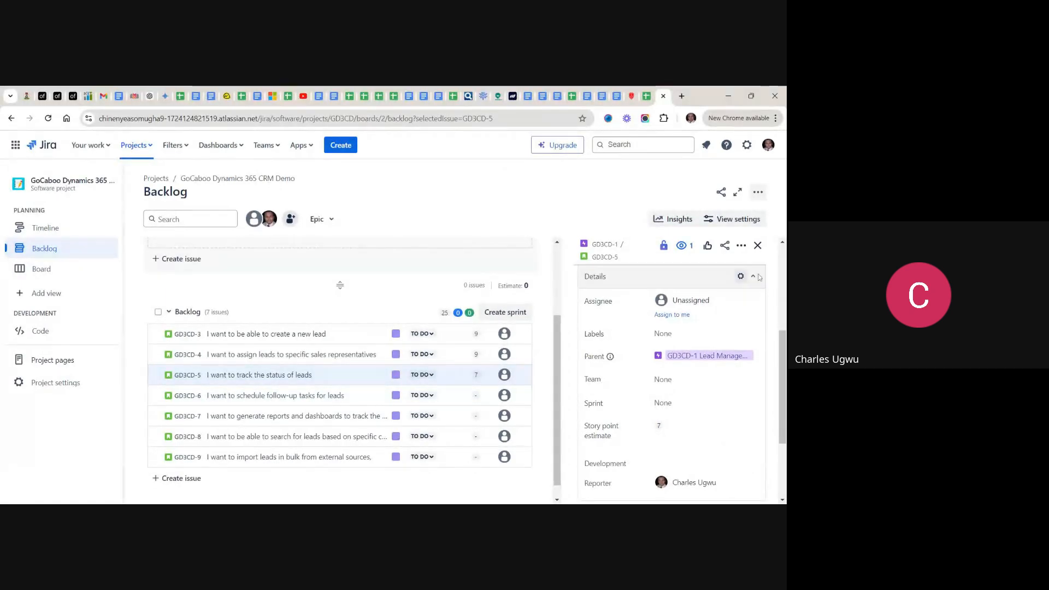
{"action": "left_click", "coordinate": [758, 245]}
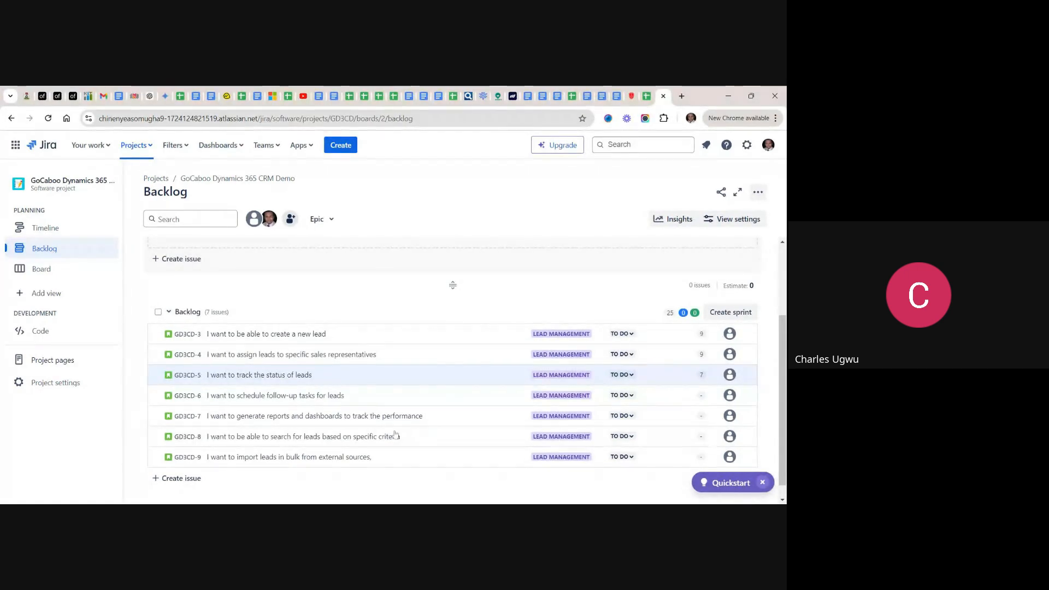
- Open the "I want to schedule follow-up tasks for leads" story in Jira and copy its full user story text from the backlog spreadsheet
{"action": "left_click", "coordinate": [306, 398]}
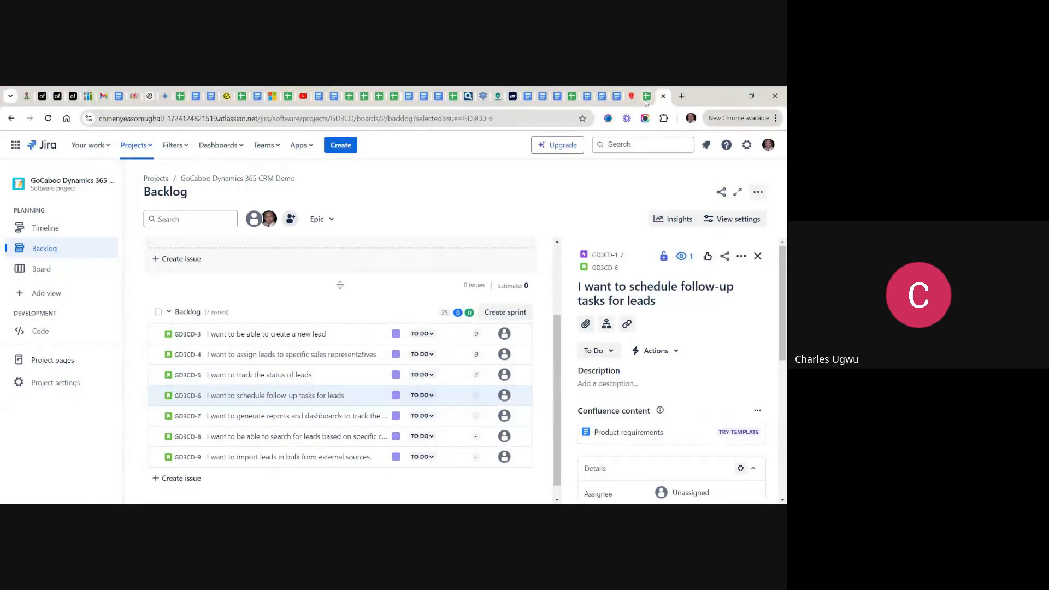
{"action": "left_click", "coordinate": [646, 100]}
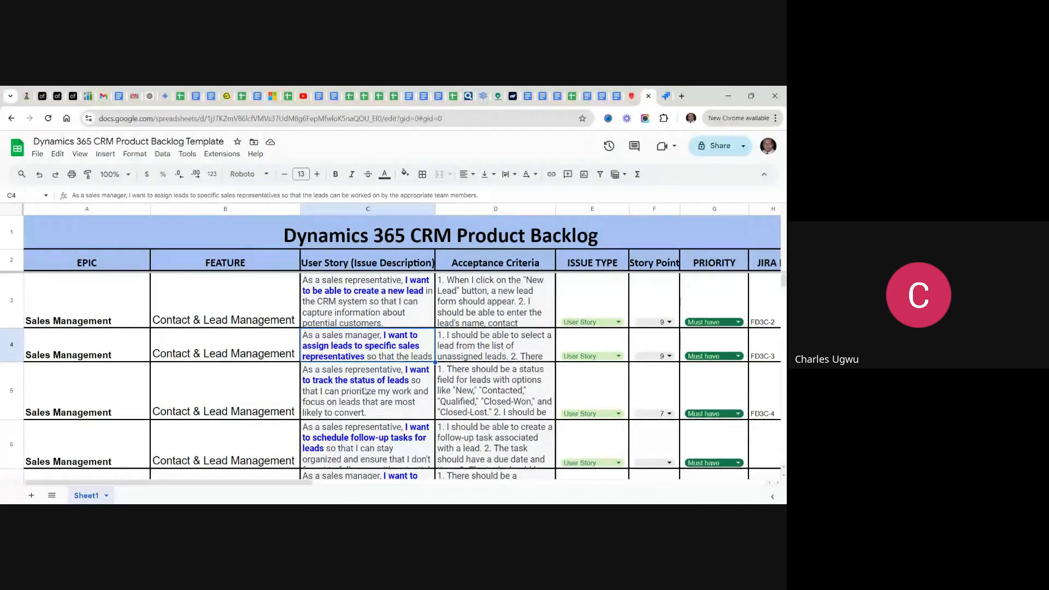
{"action": "scroll", "coordinate": [365, 392], "scroll_direction": "down", "scroll_amount": 3}
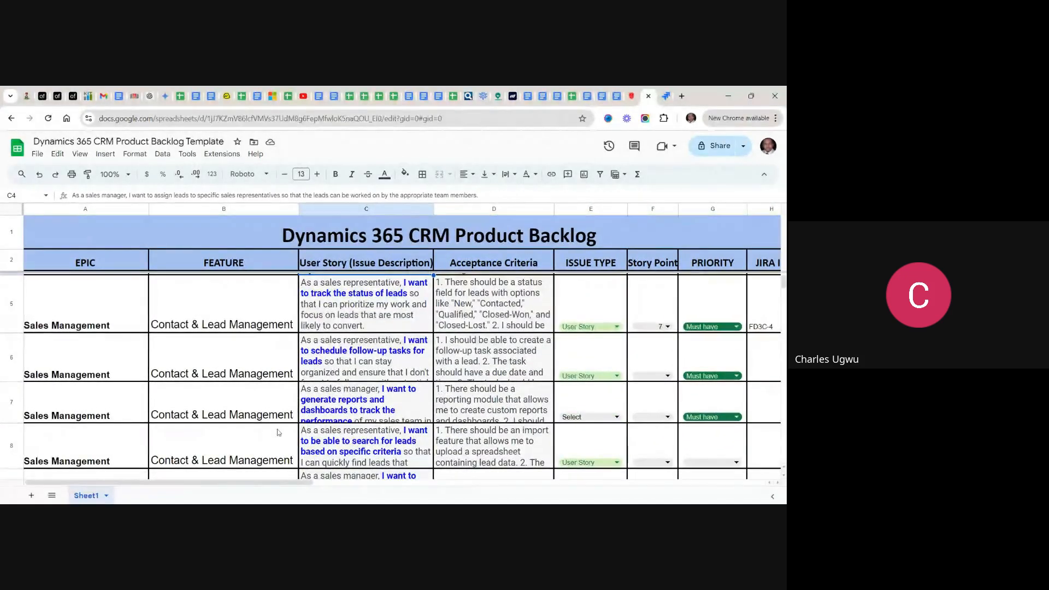
{"action": "left_click", "coordinate": [352, 365]}
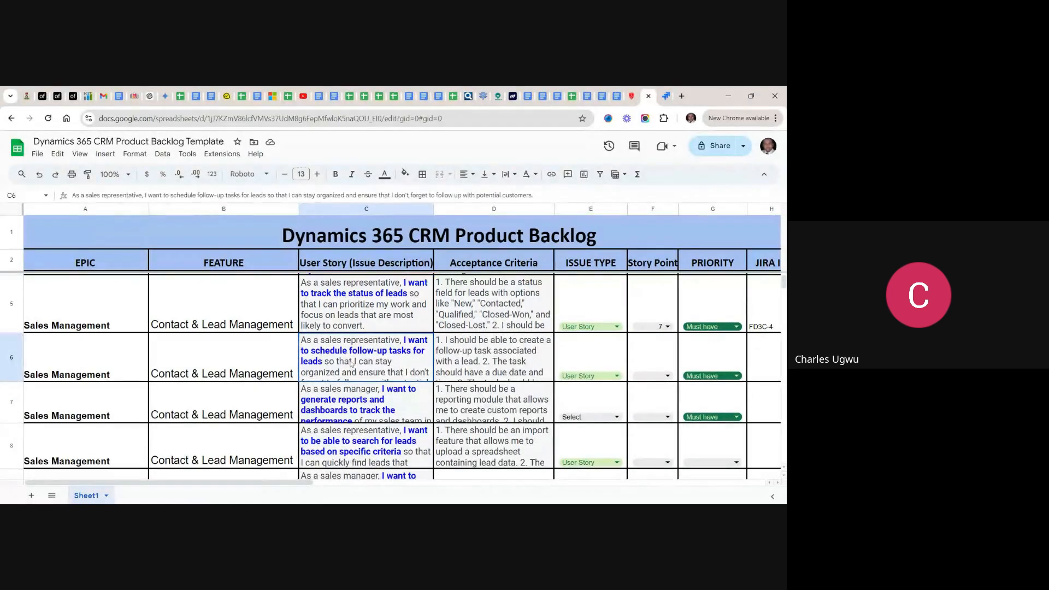
{"action": "key", "text": "Return"}
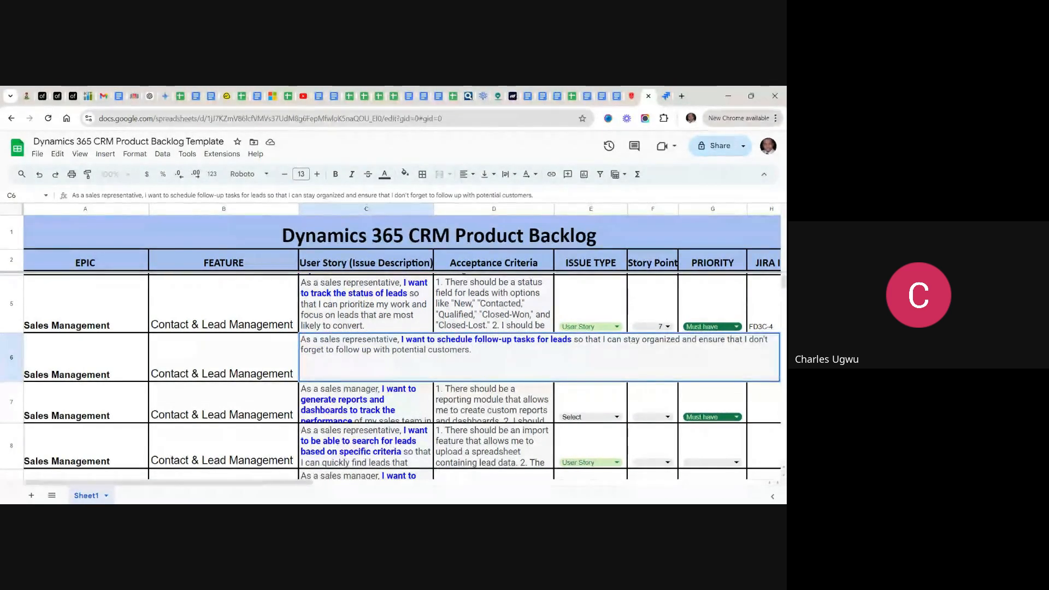
{"action": "left_click_drag", "start_coordinate": [472, 350], "coordinate": [301, 340]}
{"action": "key", "text": "ctrl+c"}
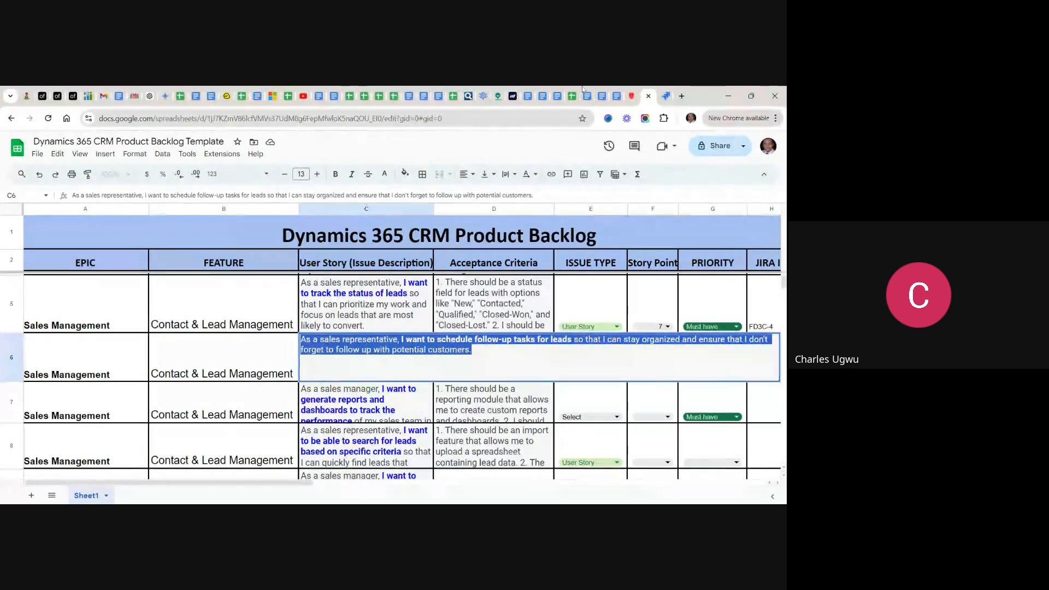
- Return to Jira and save the copied user story text as the description of the "schedule follow-up tasks for leads" story
{"action": "left_click", "coordinate": [667, 102]}
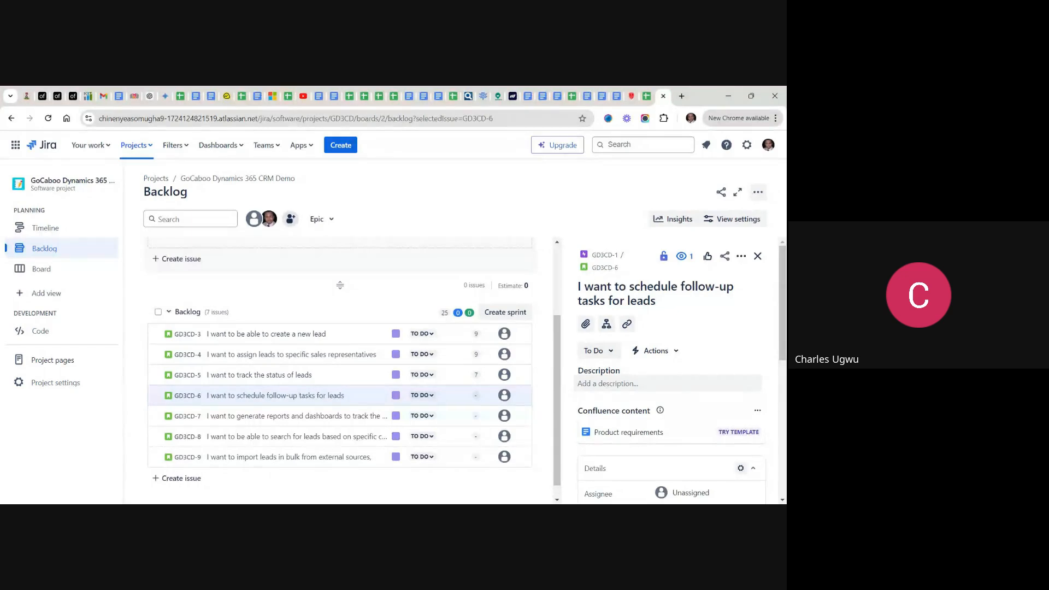
{"action": "left_click", "coordinate": [626, 384]}
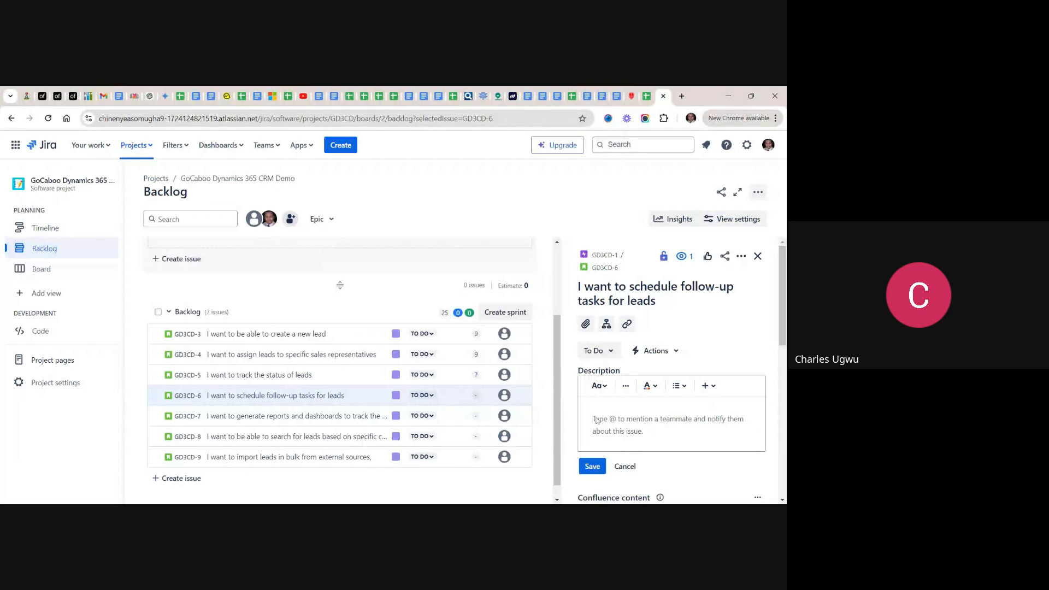
{"action": "key", "text": "ctrl+v"}
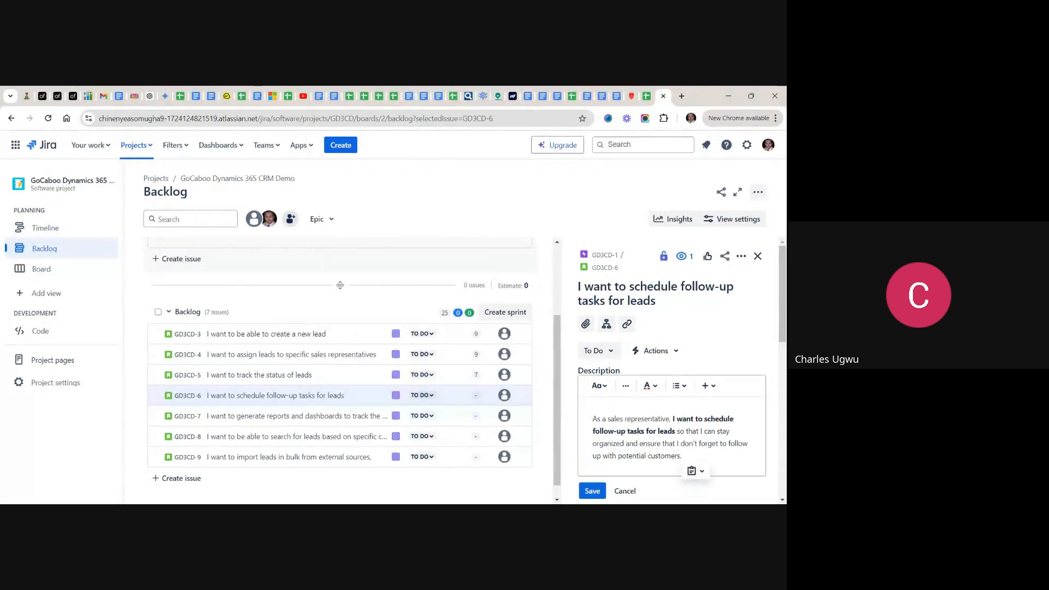
{"action": "left_click", "coordinate": [588, 492]}
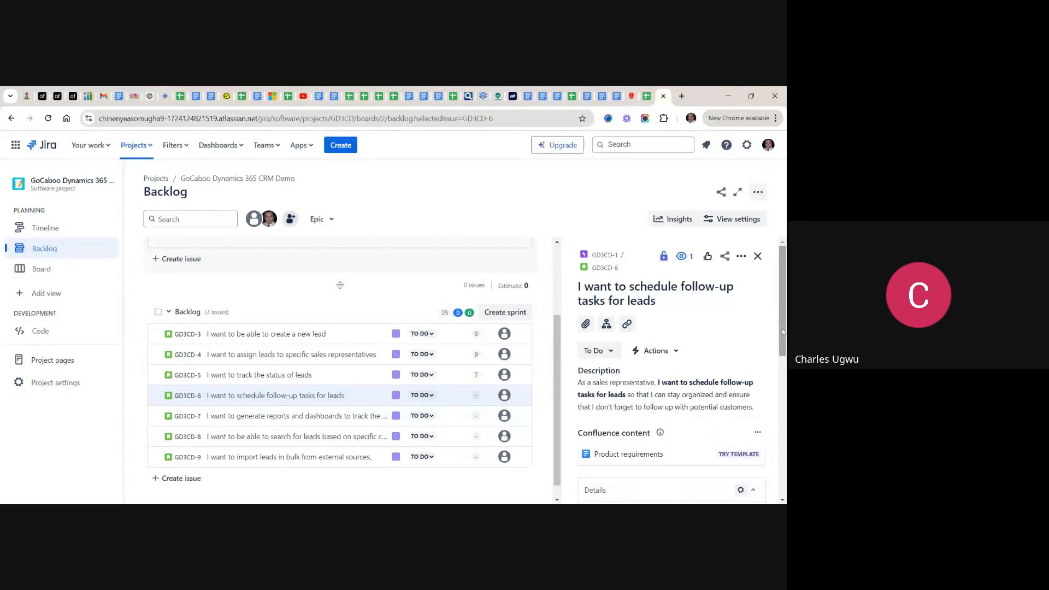
- Check the story points in the spreadsheet, set the Jira estimate of "I want to schedule follow-up tasks for leads" to 8 and close its details
{"action": "scroll", "coordinate": [783, 357], "scroll_direction": "down", "scroll_amount": 1}
{"action": "scroll", "coordinate": [783, 357], "scroll_direction": "down", "scroll_amount": 1}
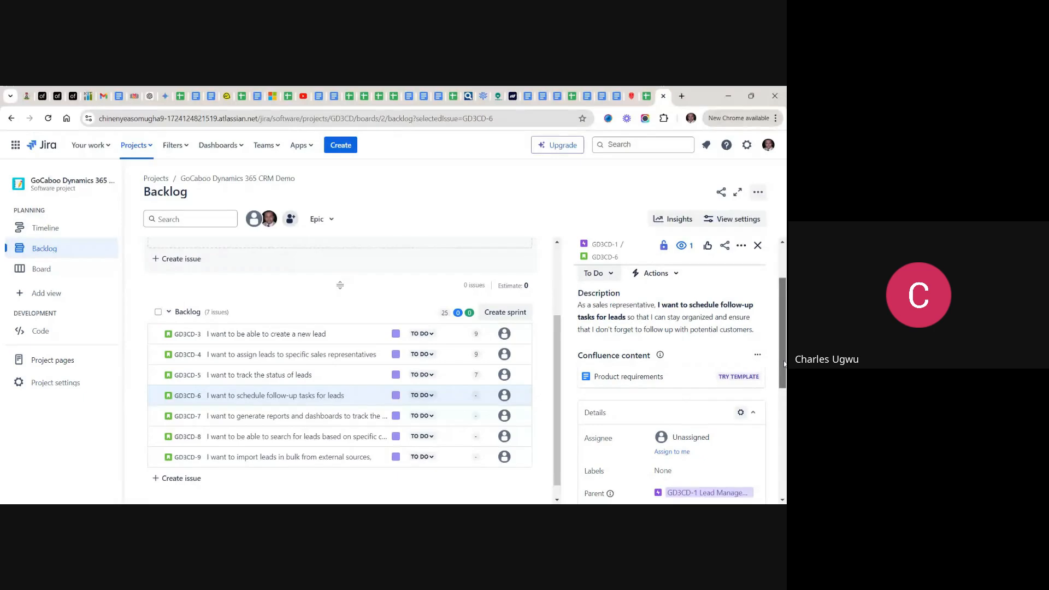
{"action": "left_click", "coordinate": [648, 97]}
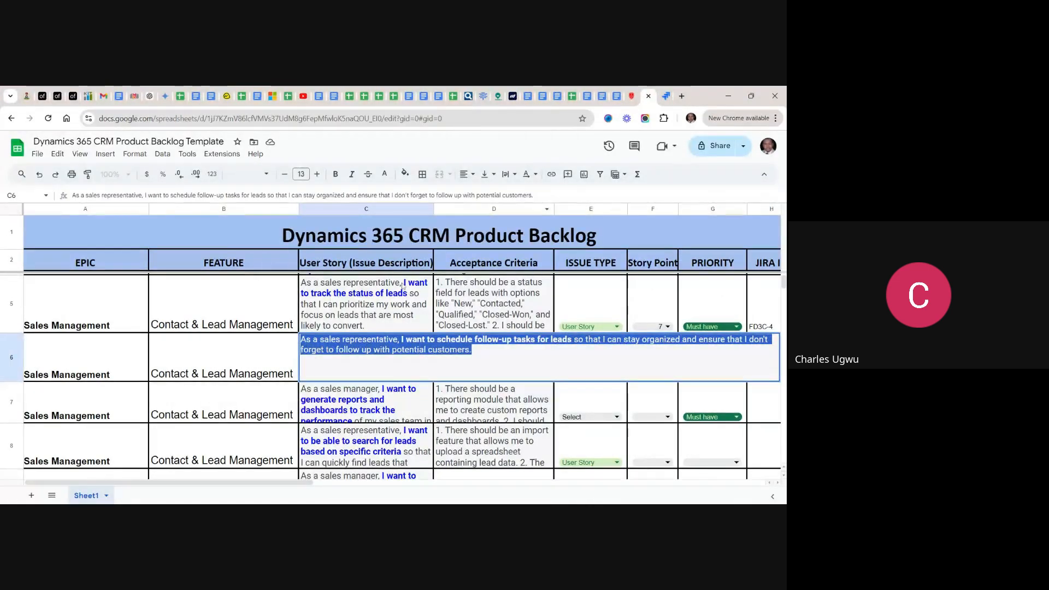
{"action": "left_click", "coordinate": [396, 316]}
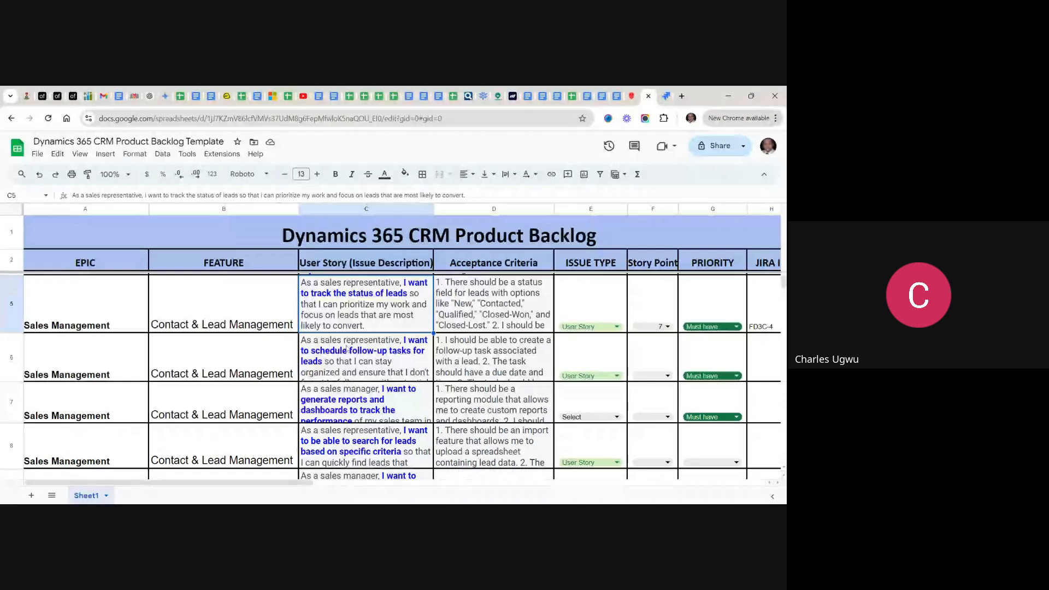
{"action": "left_click", "coordinate": [666, 98]}
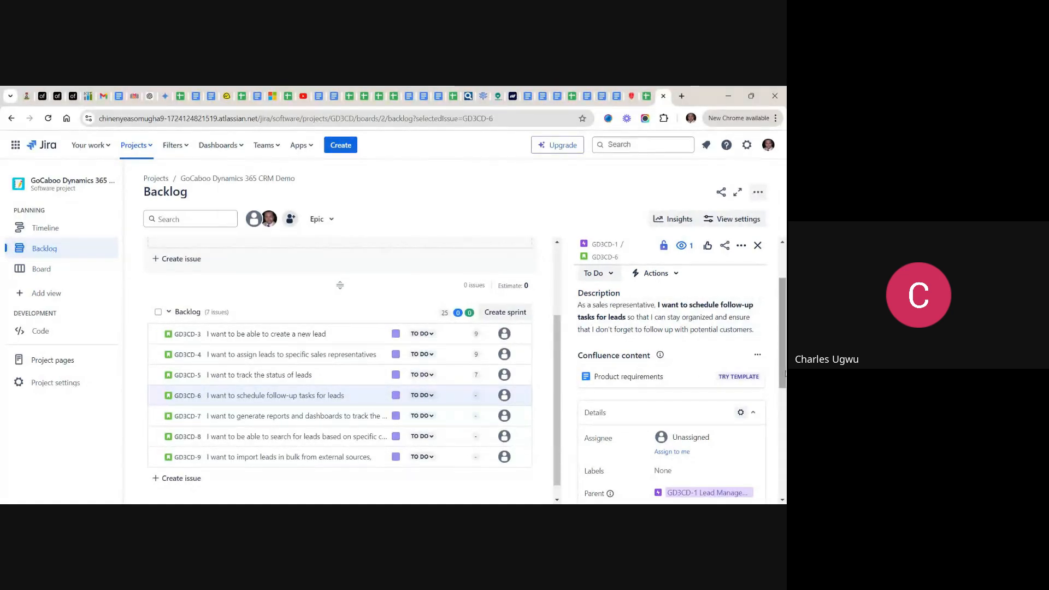
{"action": "scroll", "coordinate": [778, 378], "scroll_direction": "down", "scroll_amount": 1}
{"action": "scroll", "coordinate": [710, 454], "scroll_direction": "down", "scroll_amount": 1}
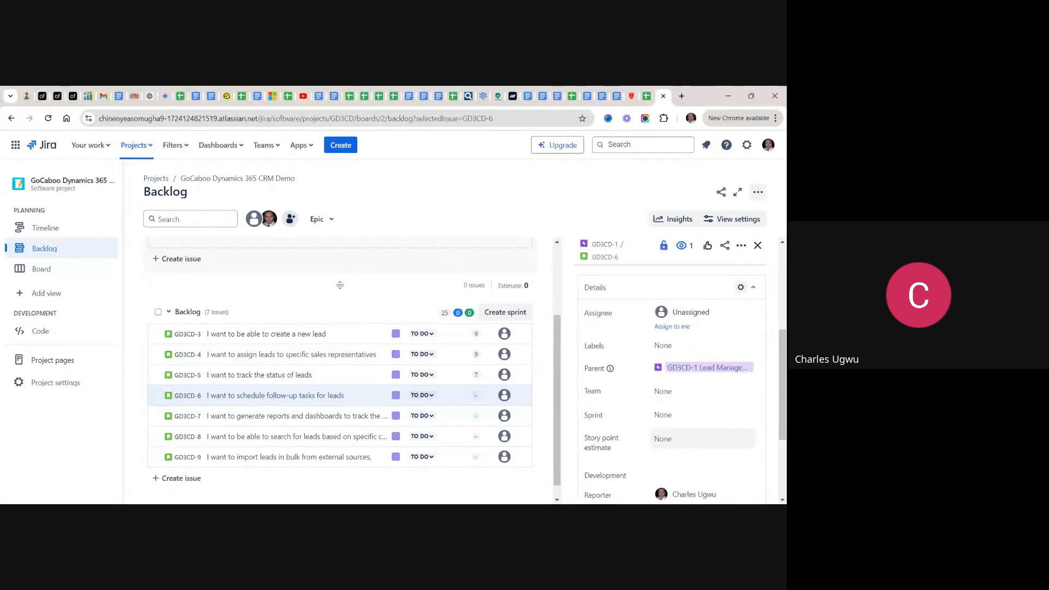
{"action": "left_click", "coordinate": [664, 450]}
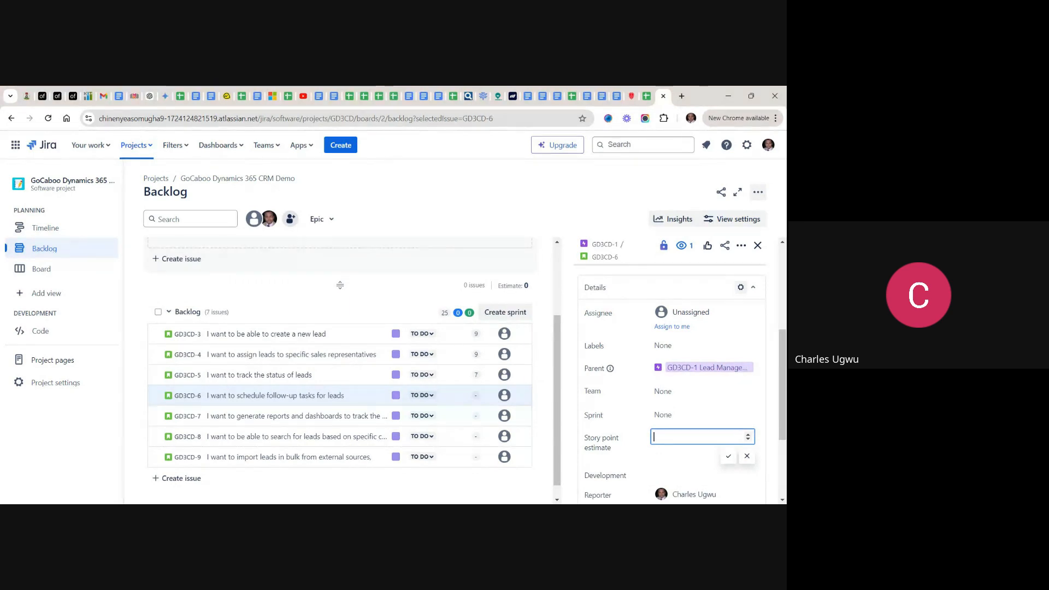
{"action": "type", "text": "8"}
{"action": "left_click", "coordinate": [729, 457]}
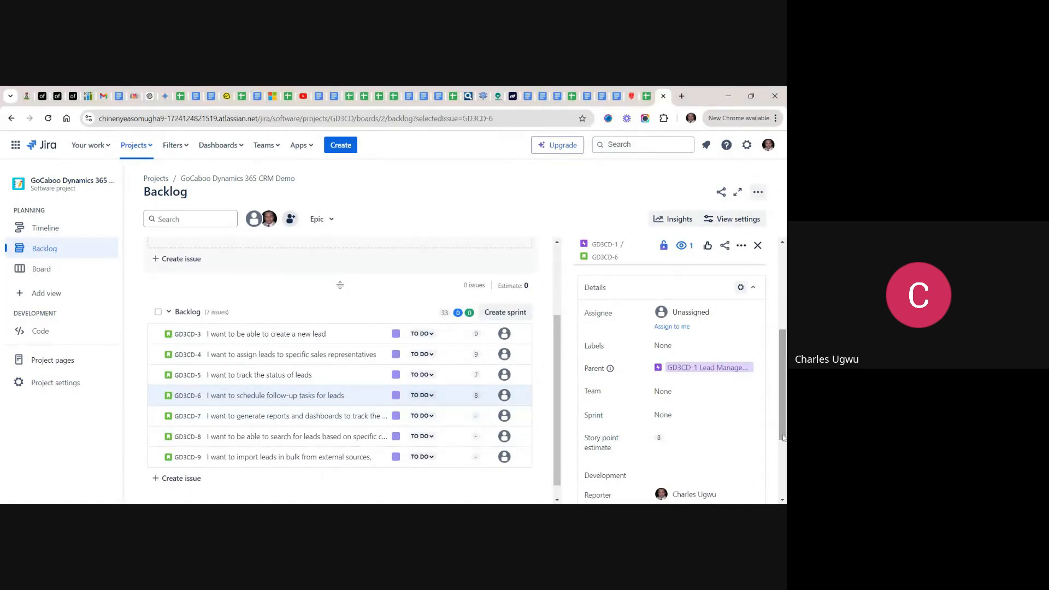
{"action": "left_click", "coordinate": [758, 246]}
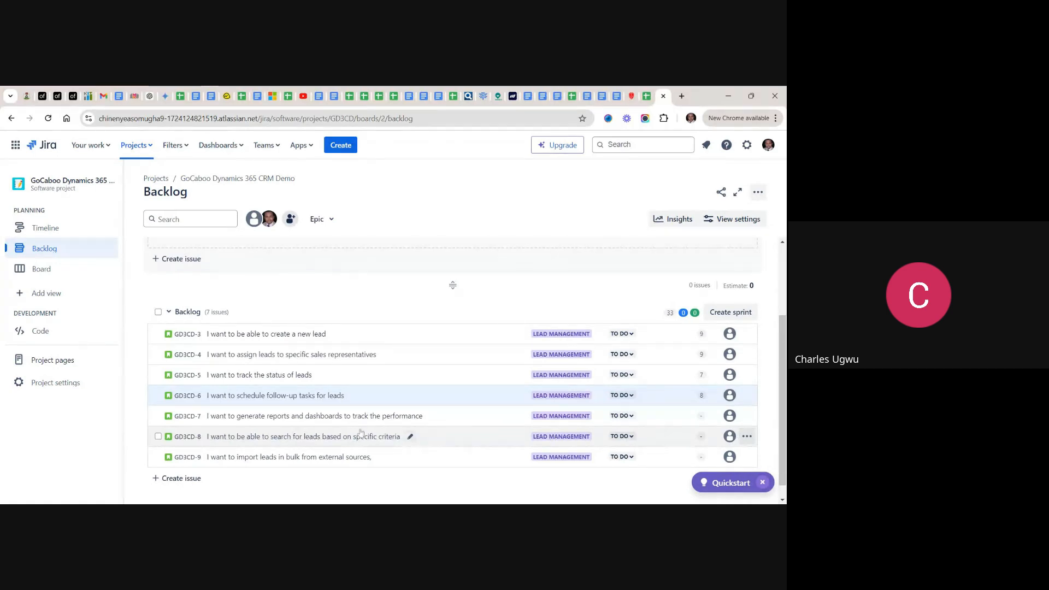
- Open the "generate reports and dashboards to track the performance" story in Jira and copy its full user story text from the spreadsheet
{"action": "left_click", "coordinate": [293, 416]}
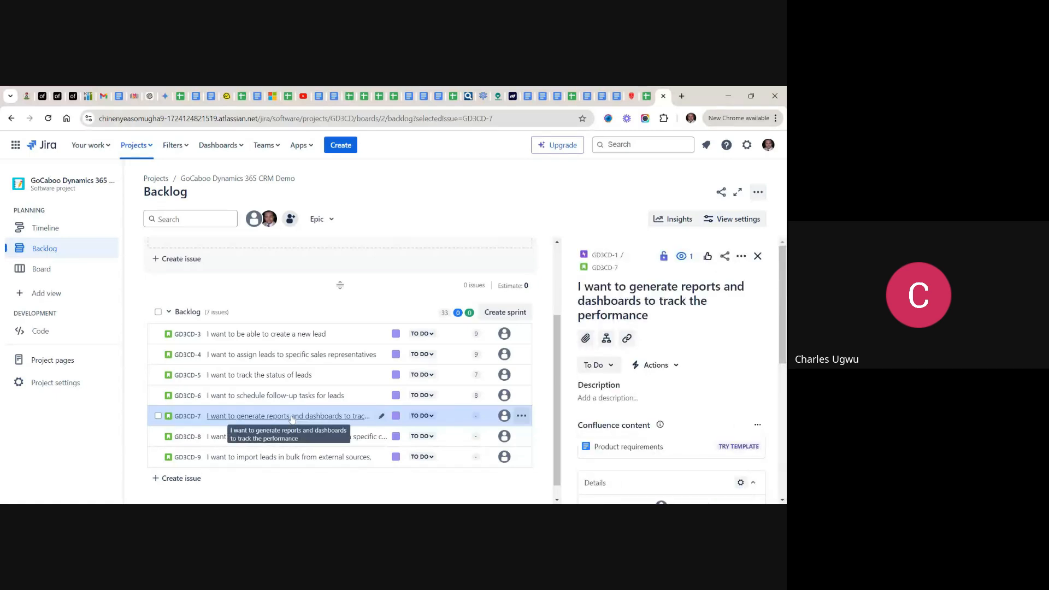
{"action": "left_click", "coordinate": [647, 97]}
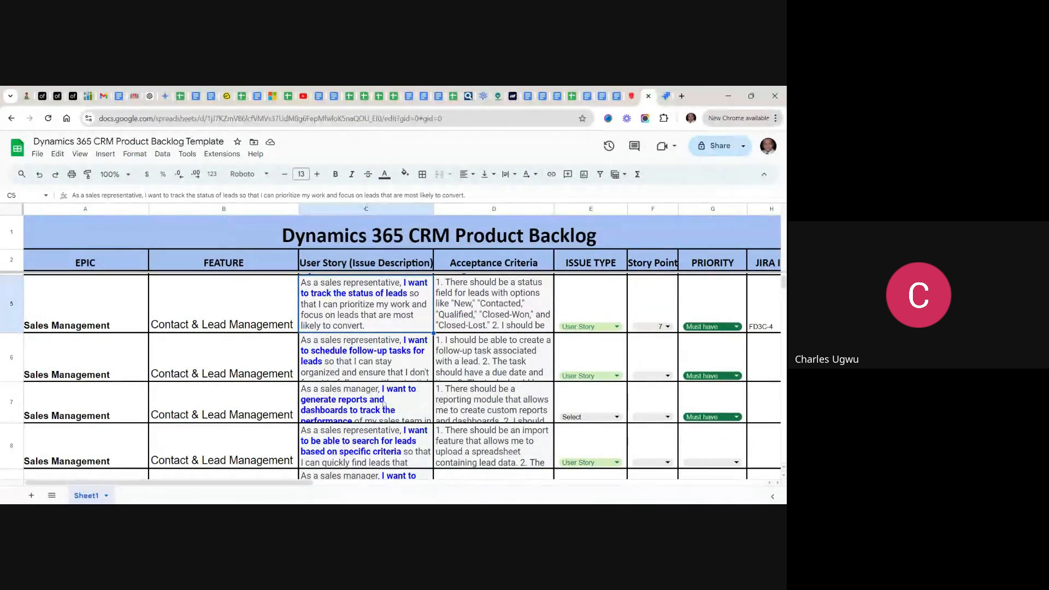
{"action": "double_click", "coordinate": [384, 404]}
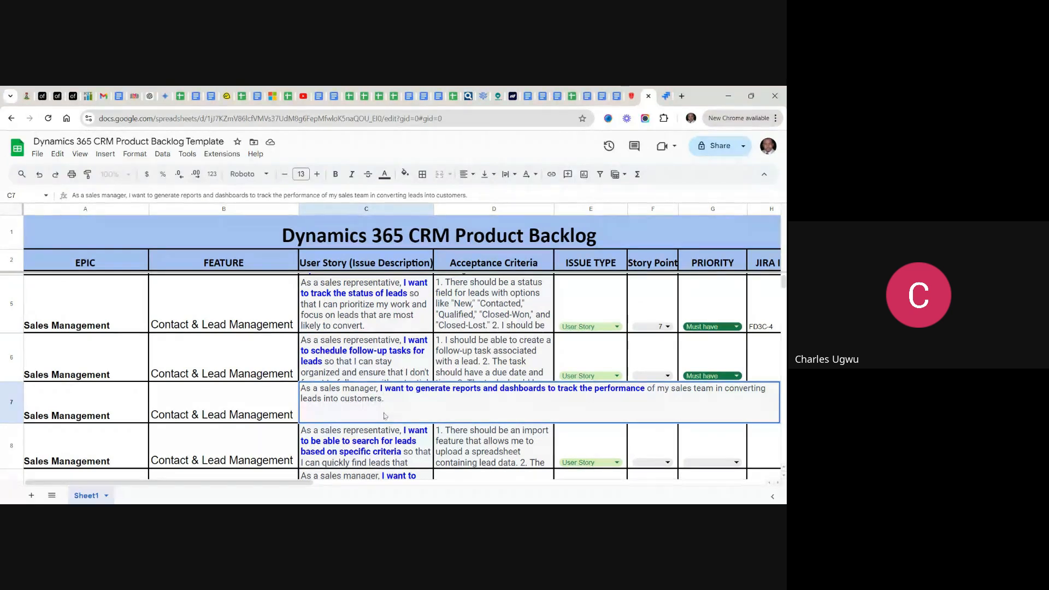
{"action": "left_click_drag", "start_coordinate": [385, 400], "coordinate": [306, 390]}
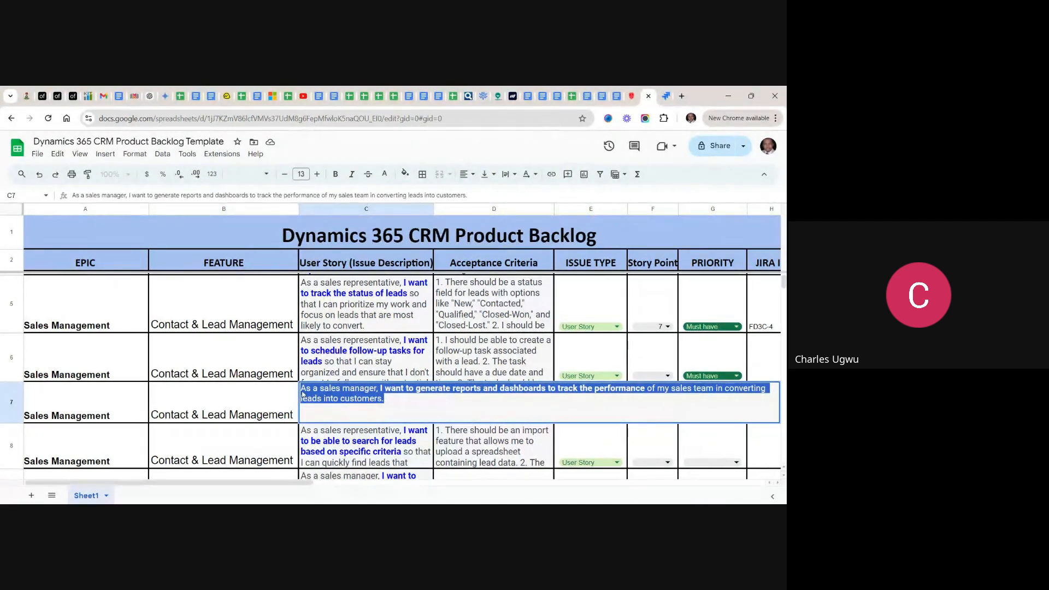
- Switch back to Jira and save the copied text as the description of the "generate reports and dashboards" story
{"action": "left_click", "coordinate": [666, 96]}
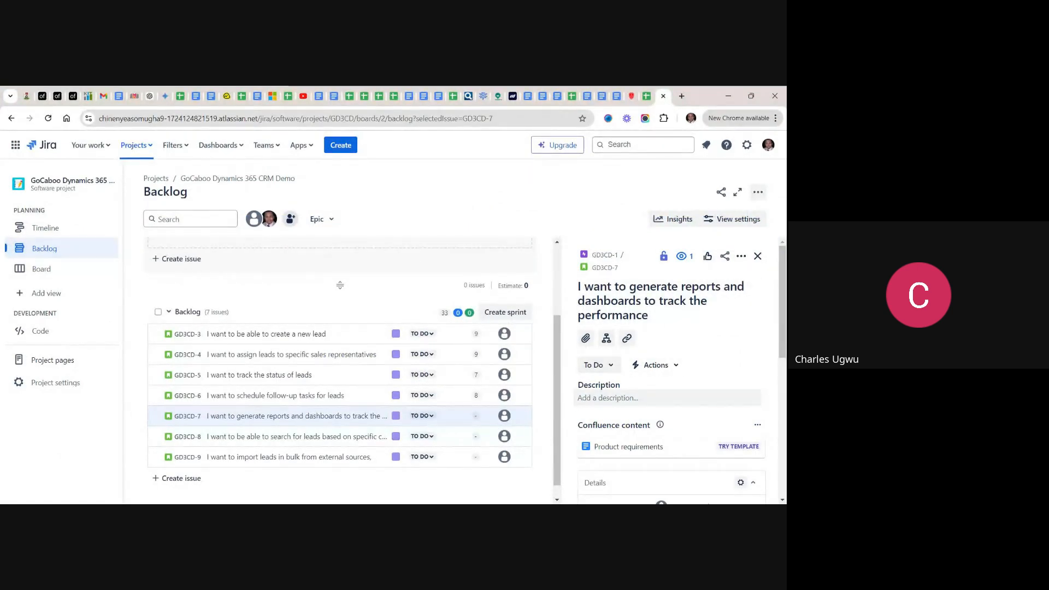
{"action": "left_click", "coordinate": [601, 399]}
{"action": "type", "text": "As a sales manager, I want to generate reports and dashboards to track the performance of my sales team in converting leads into customers."}
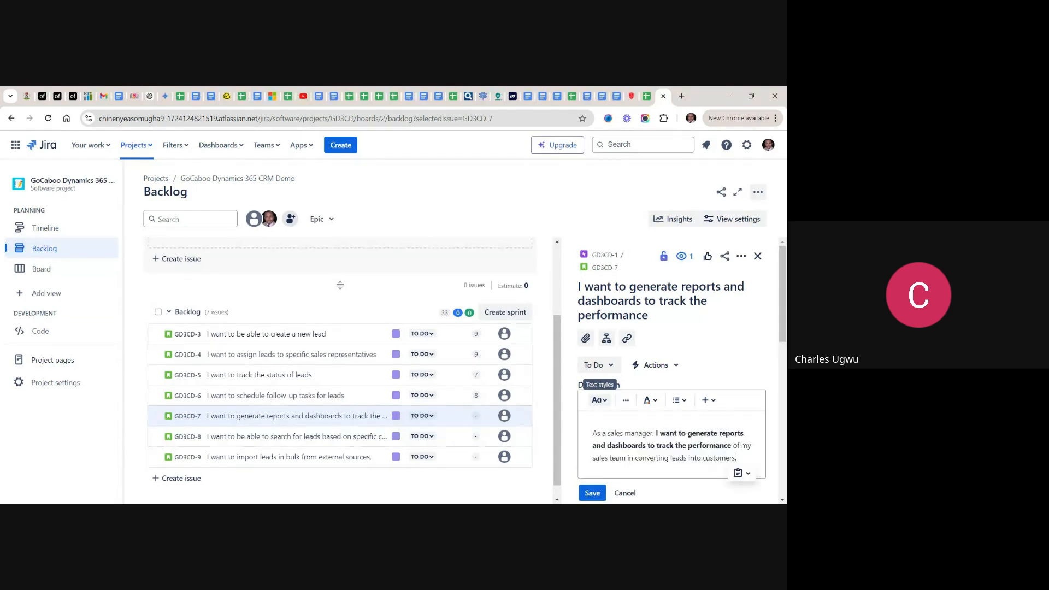
{"action": "left_click", "coordinate": [593, 494]}
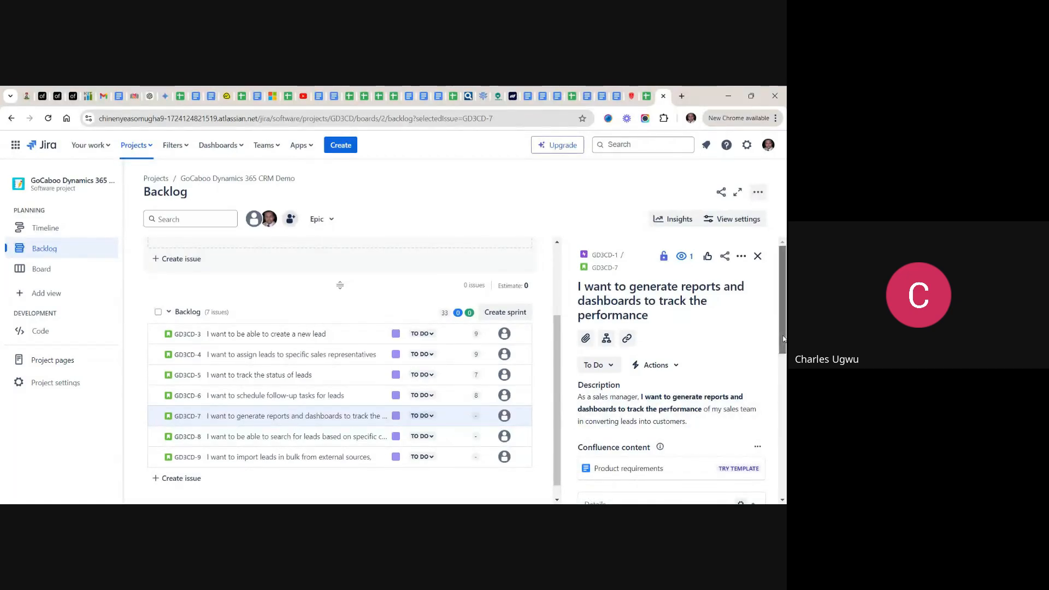
- Set the story point estimate of the "generate reports and dashboards" story to 5 and close its details
{"action": "scroll", "coordinate": [783, 338], "scroll_direction": "down", "scroll_amount": 4}
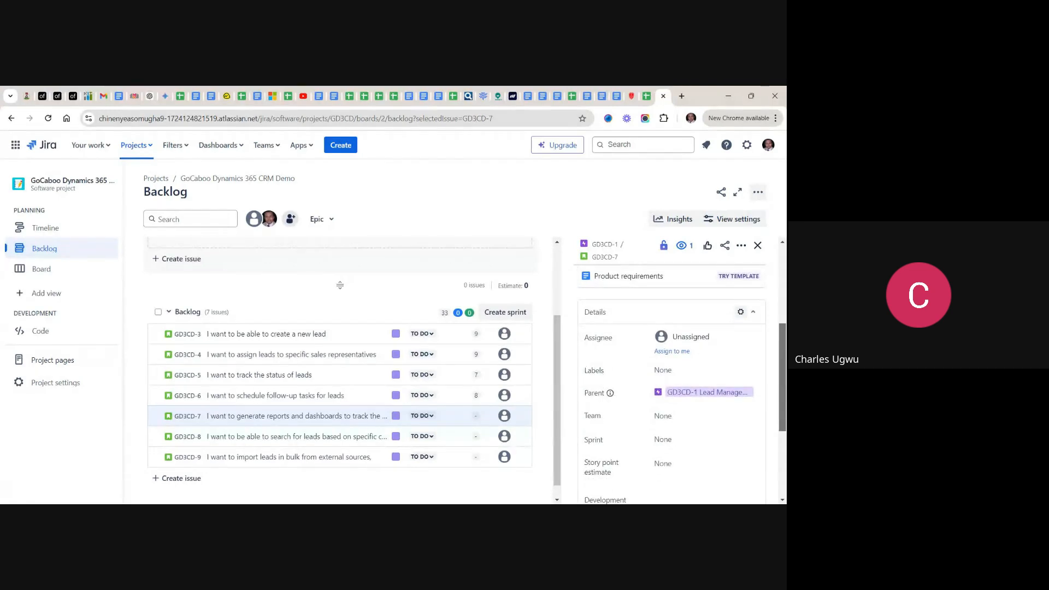
{"action": "scroll", "coordinate": [705, 436], "scroll_direction": "down", "scroll_amount": 1}
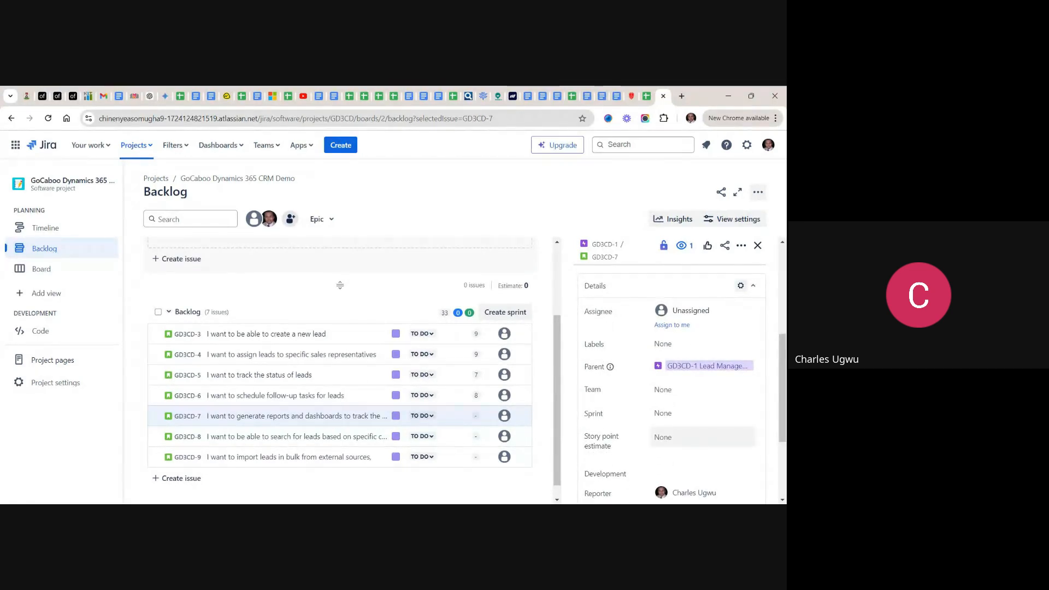
{"action": "left_click", "coordinate": [702, 437]}
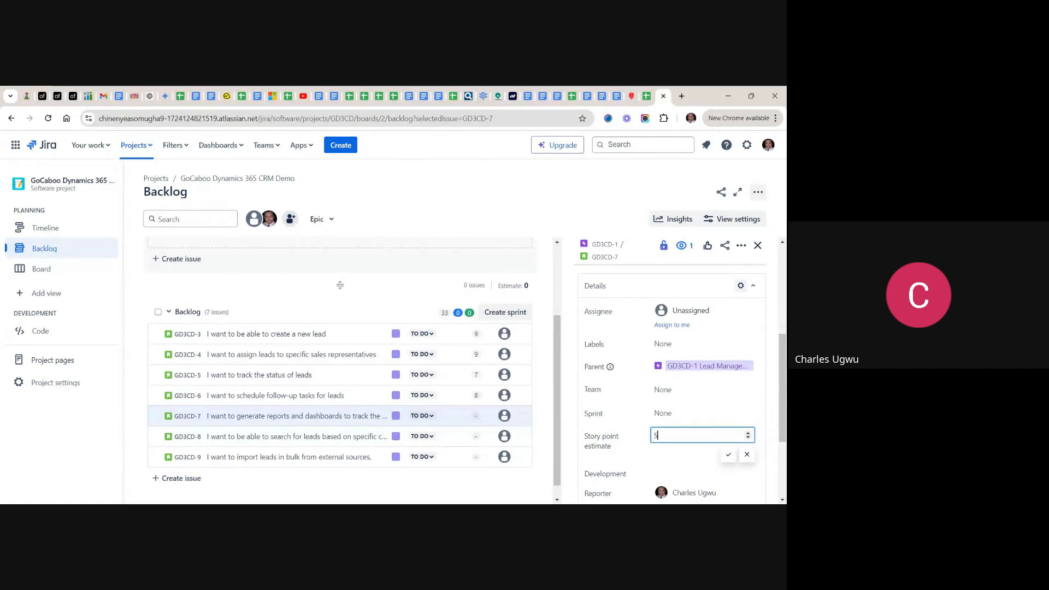
{"action": "left_click", "coordinate": [729, 456]}
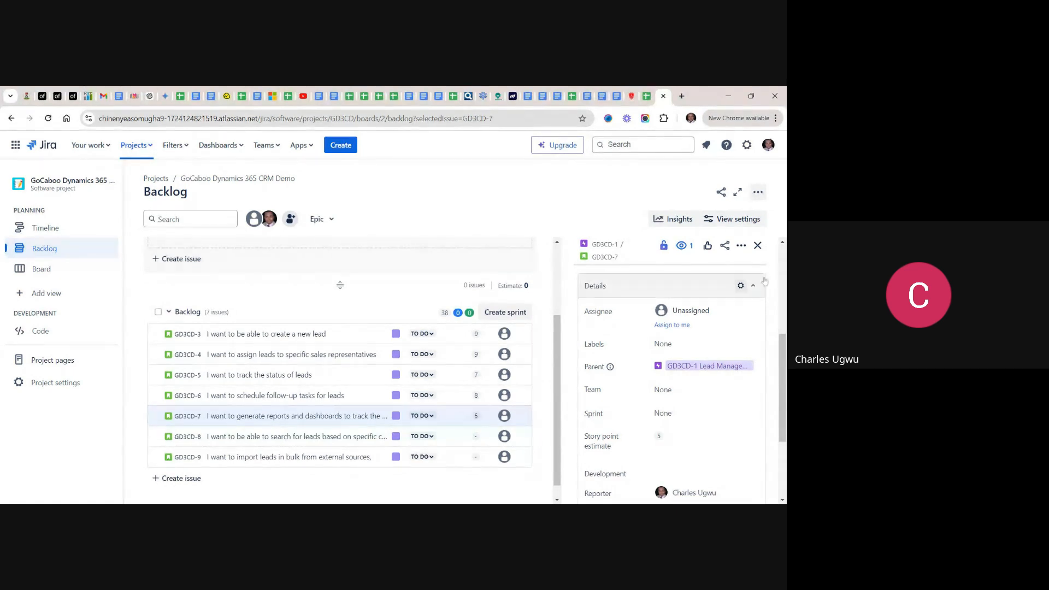
{"action": "left_click", "coordinate": [757, 246]}
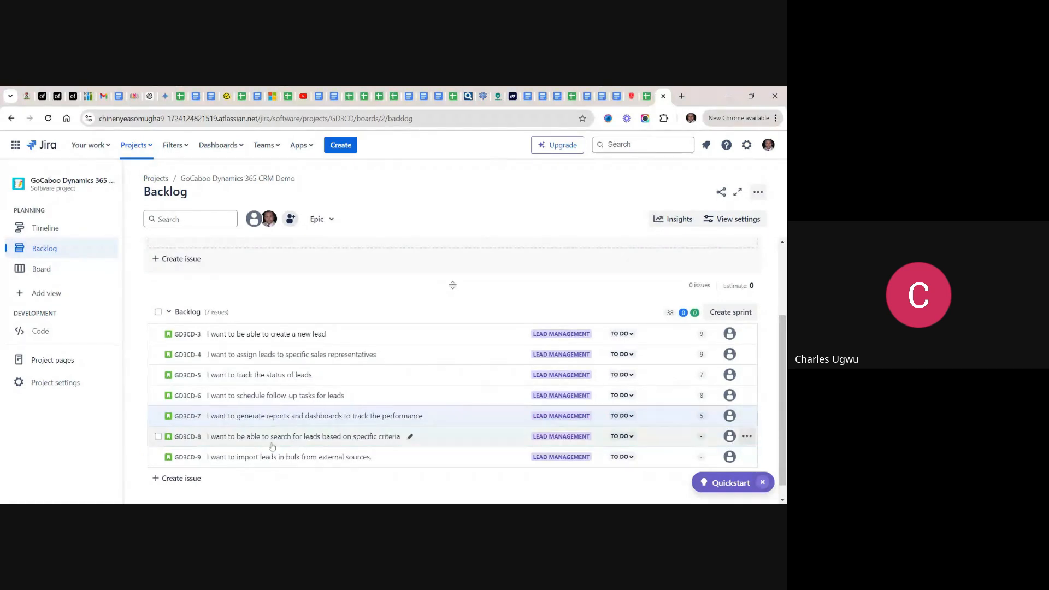
- Open the "search for leads based on specific criteria" story in Jira and copy its full user story text from the spreadsheet
{"action": "left_click", "coordinate": [293, 441]}
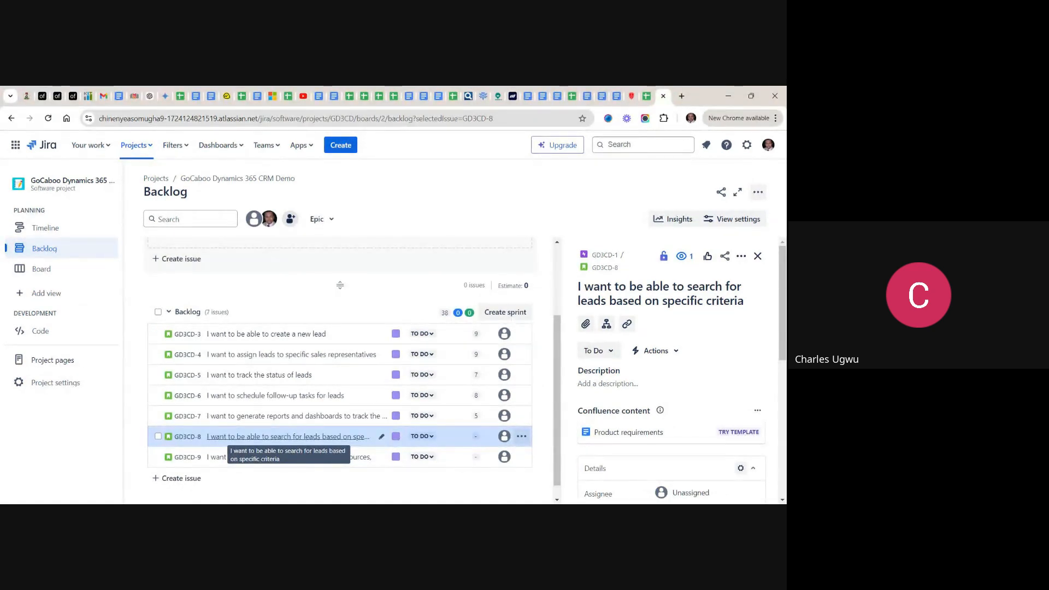
{"action": "left_click", "coordinate": [647, 97]}
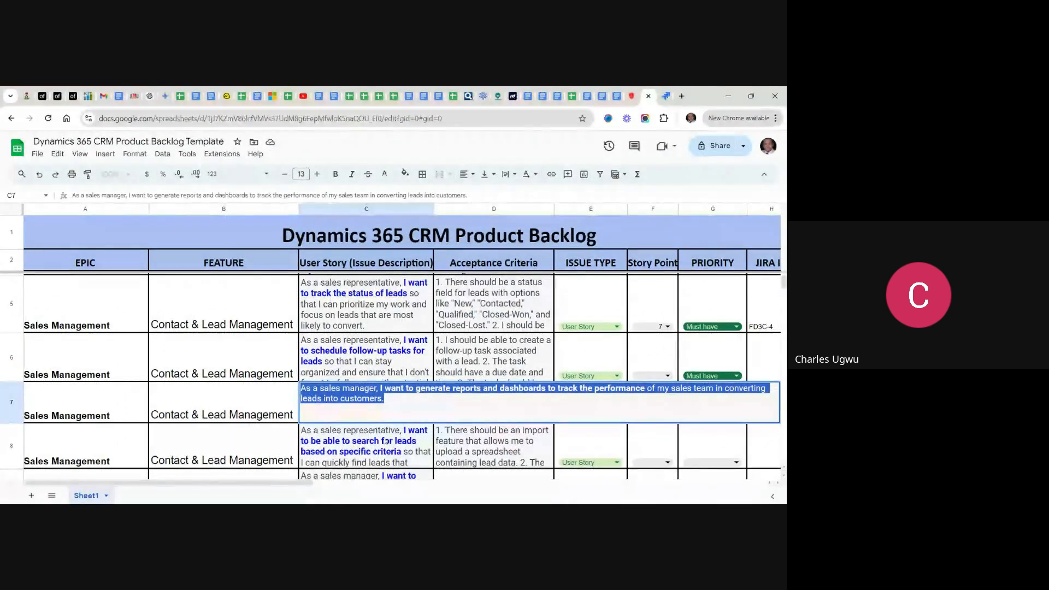
{"action": "double_click", "coordinate": [354, 444]}
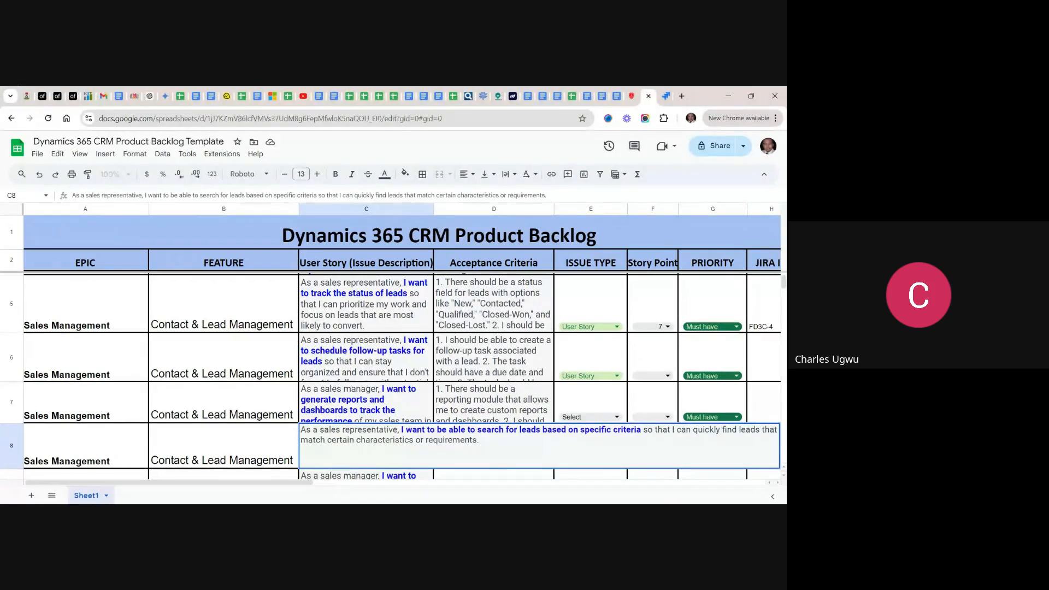
{"action": "left_click_drag", "start_coordinate": [480, 440], "coordinate": [301, 430]}
{"action": "key", "text": "ctrl+c"}
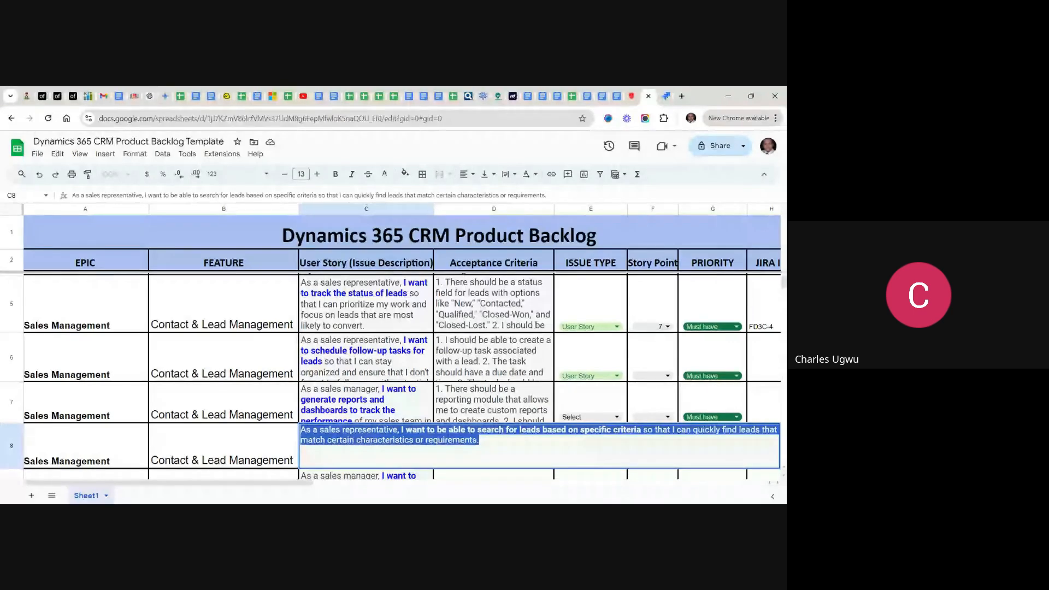
- Switch back to Jira and save the copied text as the description of the "search for leads" story
{"action": "left_click", "coordinate": [666, 98]}
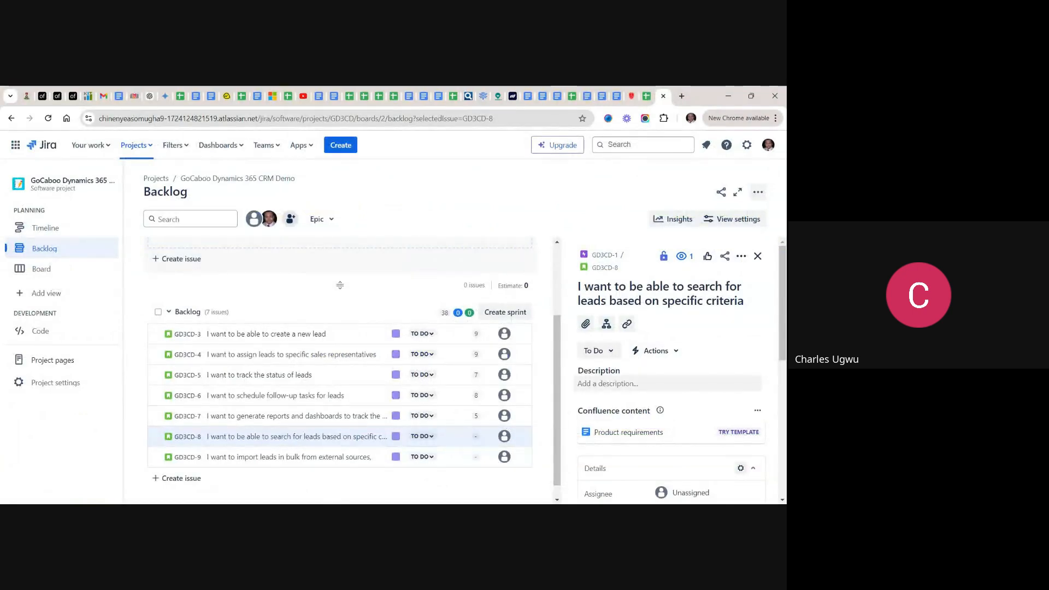
{"action": "left_click", "coordinate": [606, 384]}
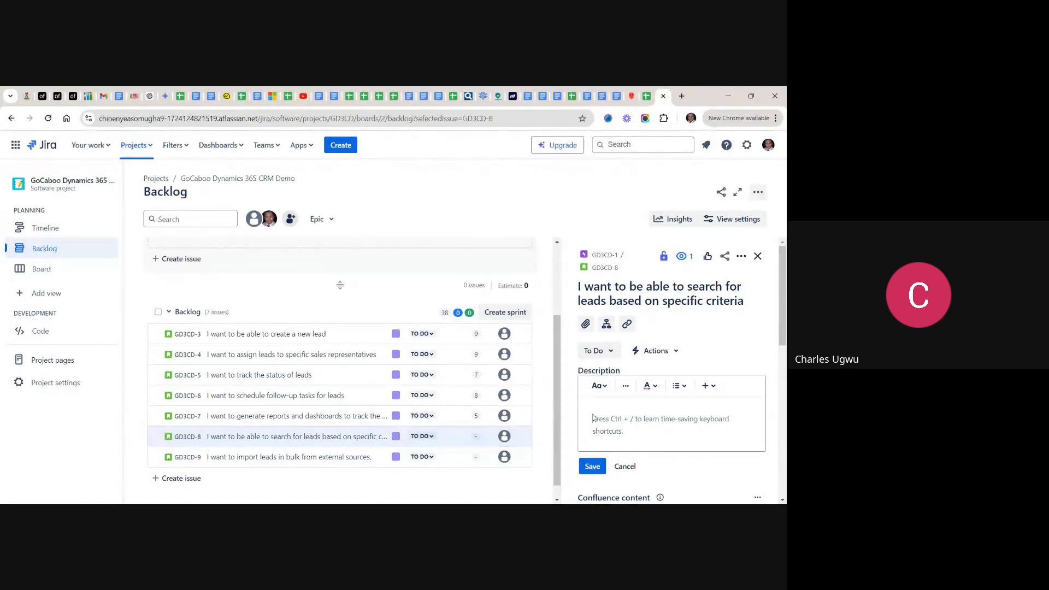
{"action": "key", "text": "ctrl+v"}
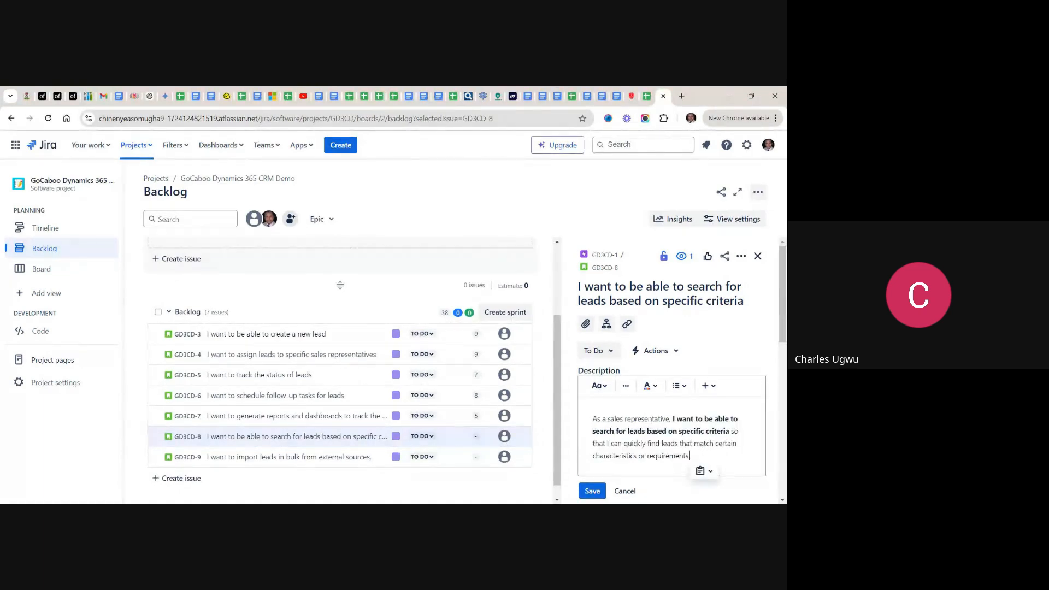
{"action": "left_click", "coordinate": [594, 491]}
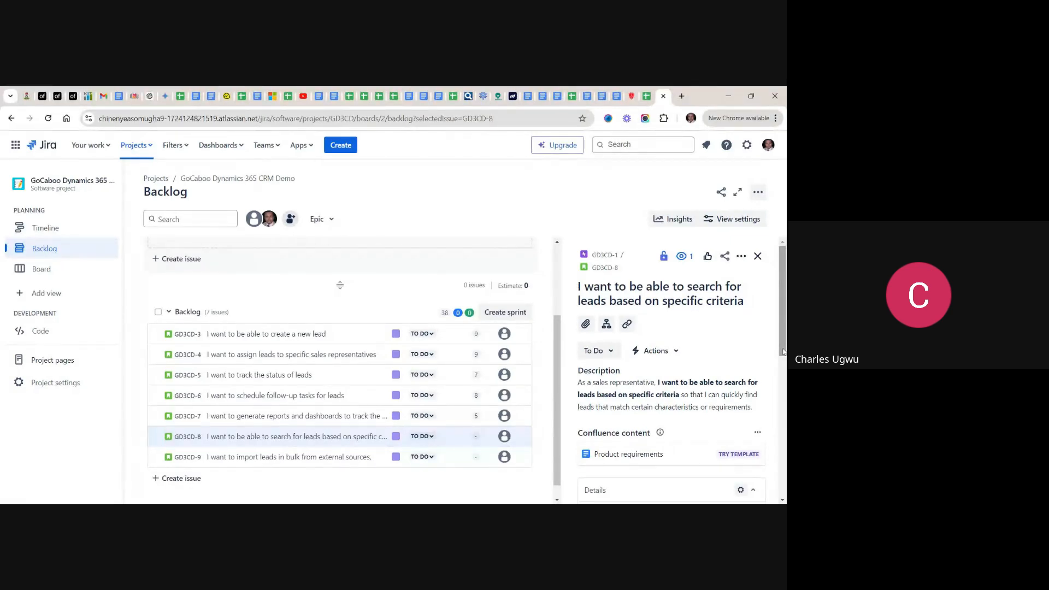
- Set the story point estimate of the "search for leads" story to 7 and close its details
{"action": "left_click_drag", "start_coordinate": [783, 353], "coordinate": [784, 444]}
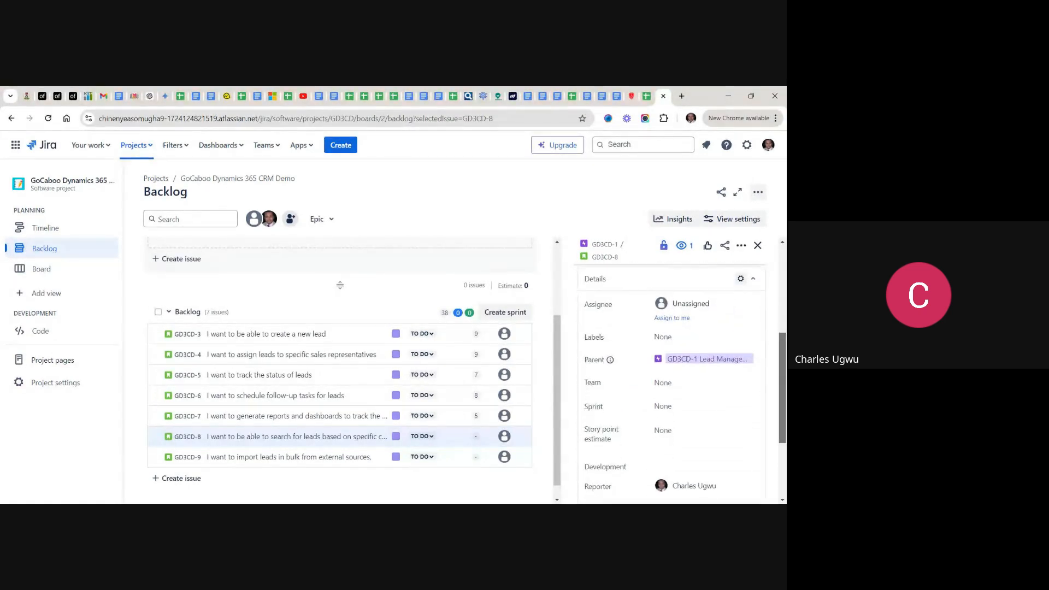
{"action": "left_click", "coordinate": [677, 431]}
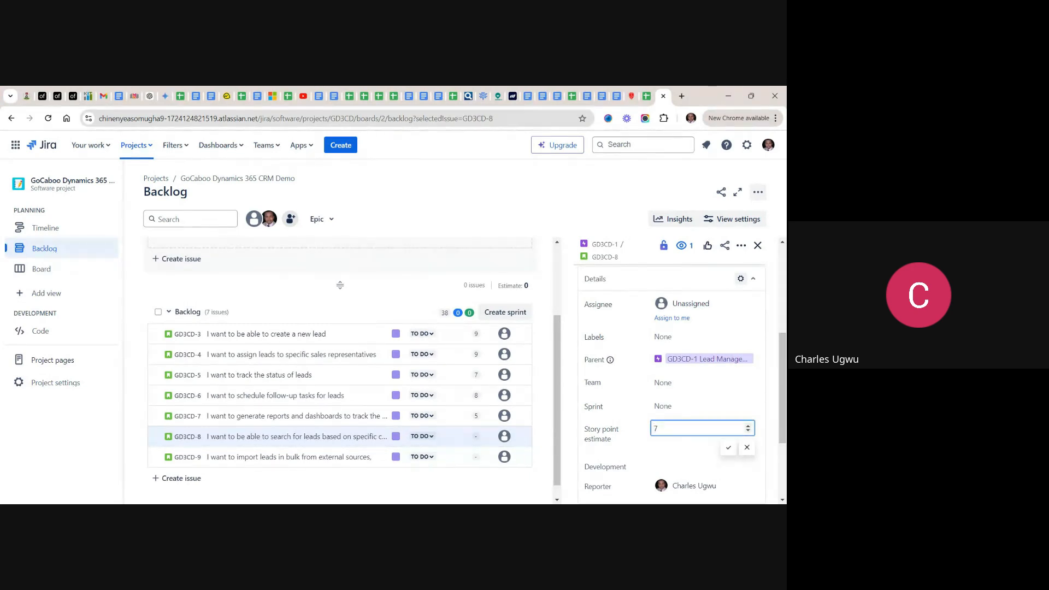
{"action": "type", "text": "7"}
{"action": "left_click", "coordinate": [728, 448]}
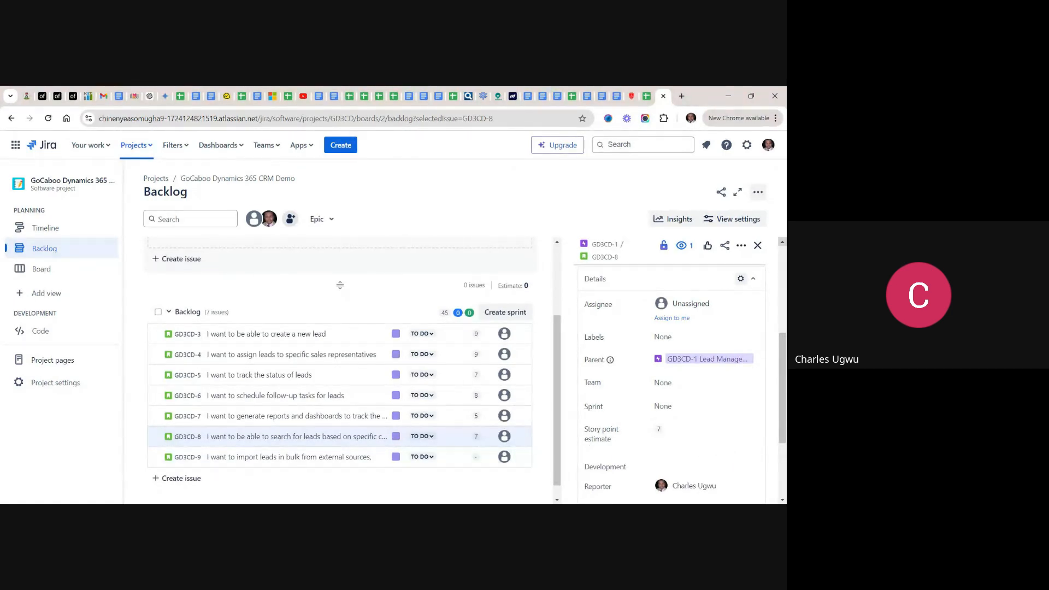
{"action": "left_click", "coordinate": [758, 246]}
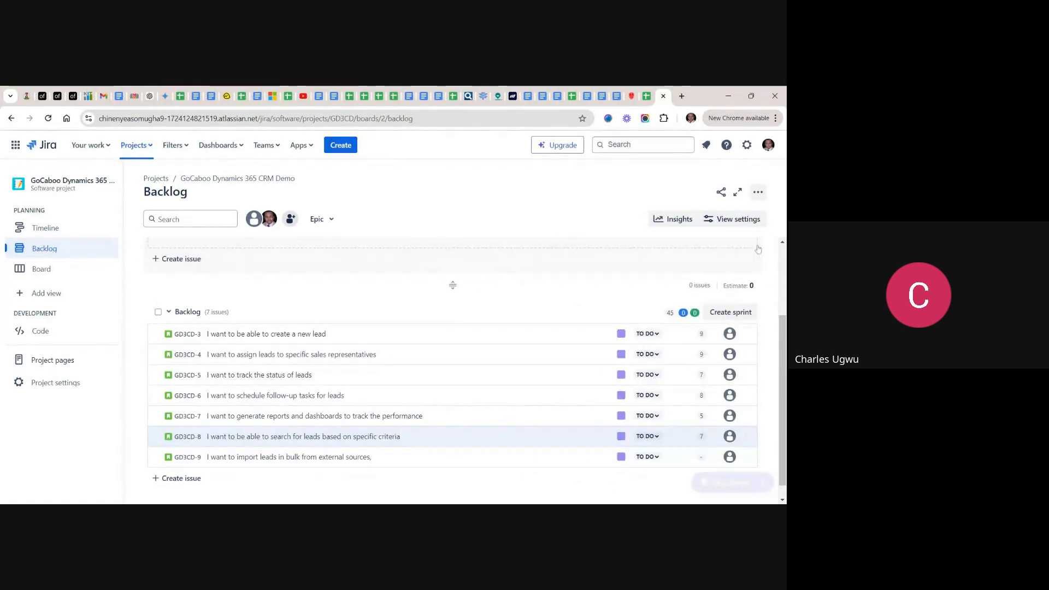
- Open the "import leads in bulk from external sources" story in Jira and copy its full user story text from the spreadsheet
{"action": "left_click", "coordinate": [293, 462]}
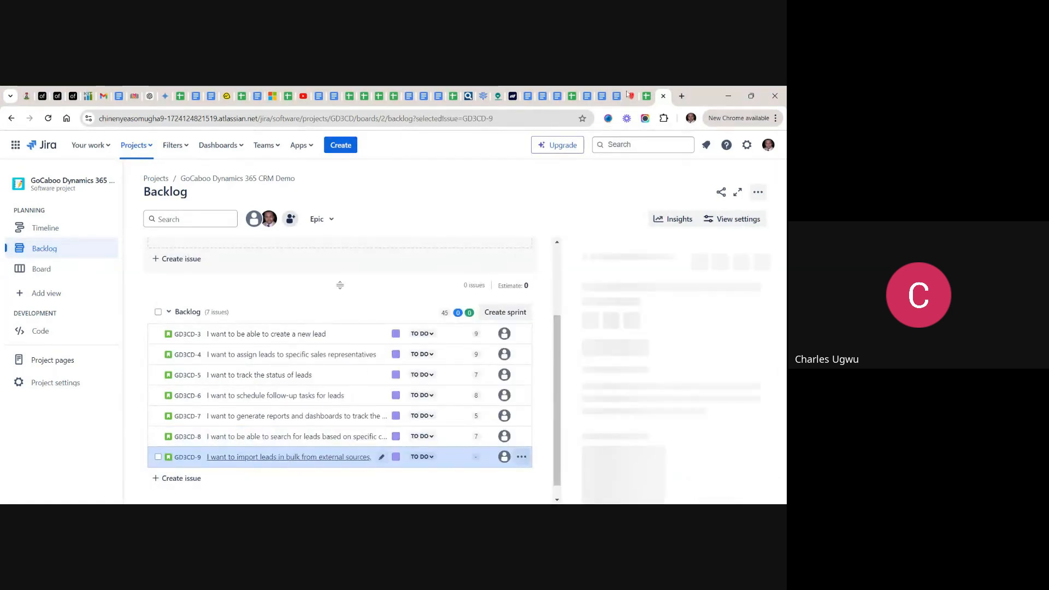
{"action": "left_click", "coordinate": [647, 97]}
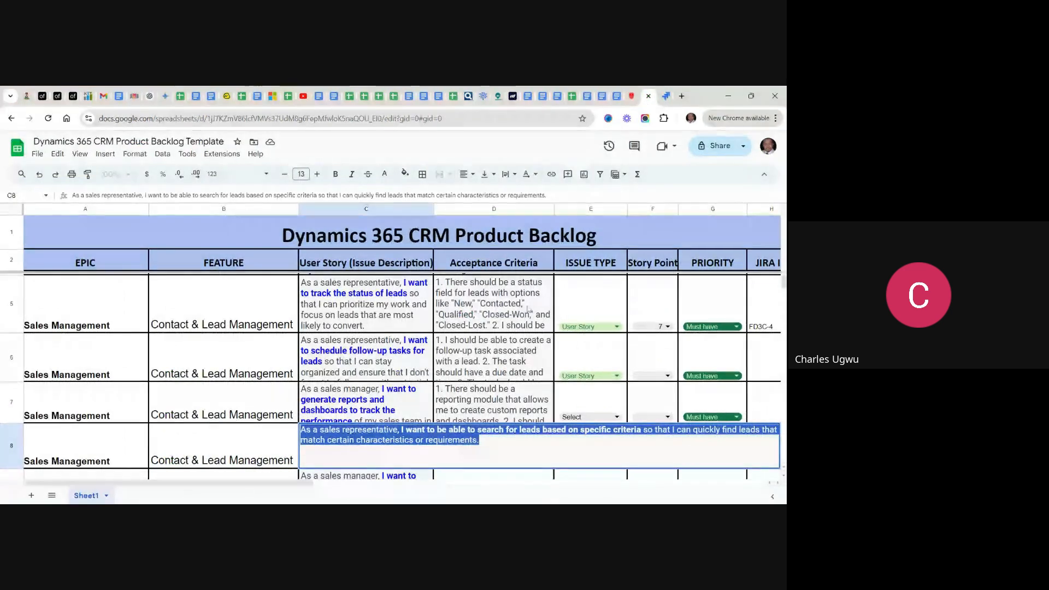
{"action": "left_click", "coordinate": [332, 394]}
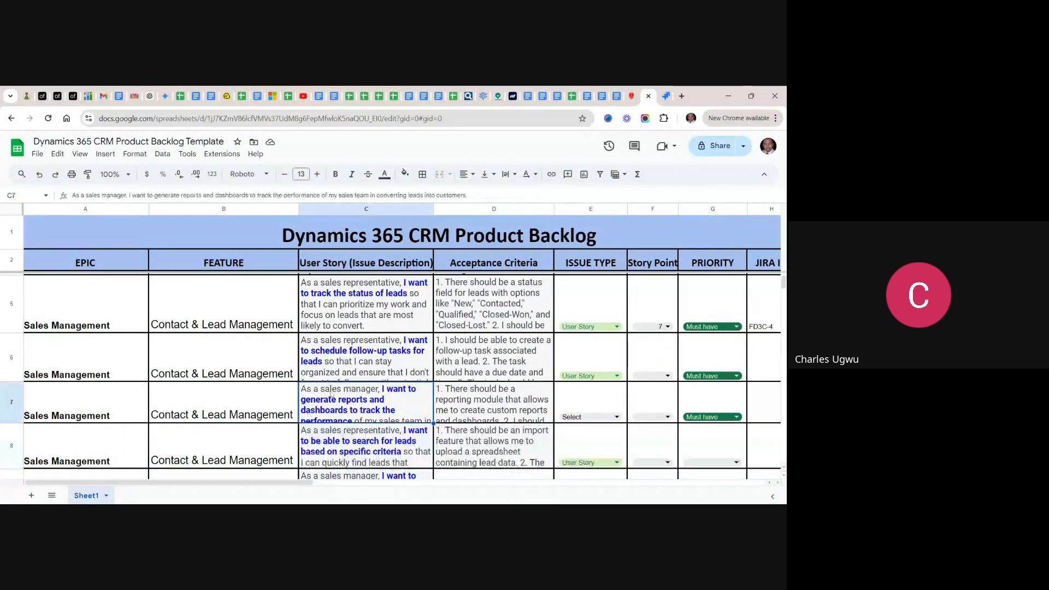
{"action": "scroll", "coordinate": [332, 395], "scroll_direction": "down", "scroll_amount": 2}
{"action": "scroll", "coordinate": [280, 394], "scroll_direction": "down", "scroll_amount": 1}
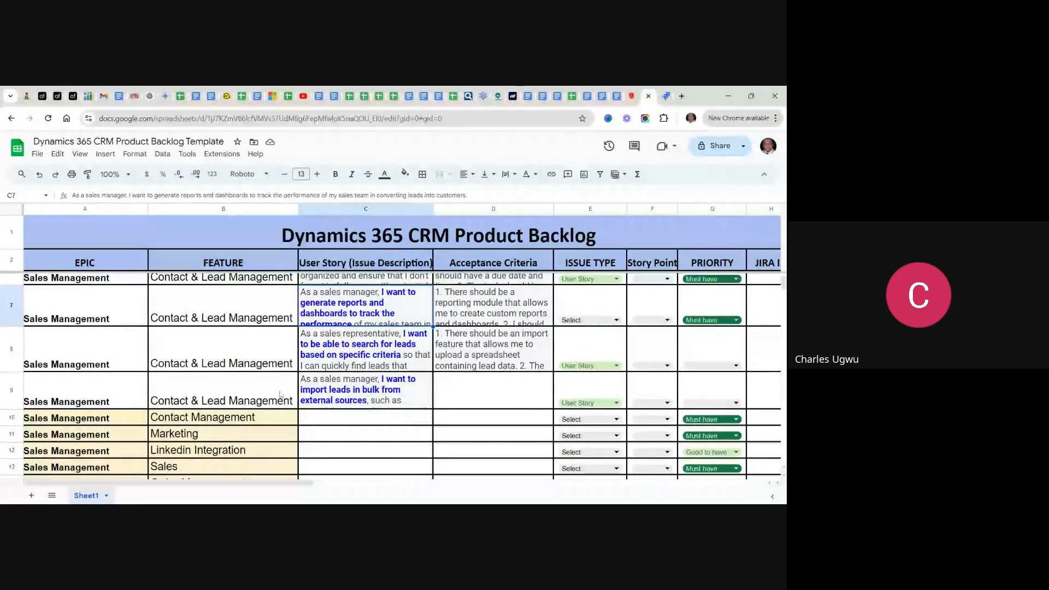
{"action": "left_click", "coordinate": [335, 383]}
{"action": "double_click", "coordinate": [335, 383]}
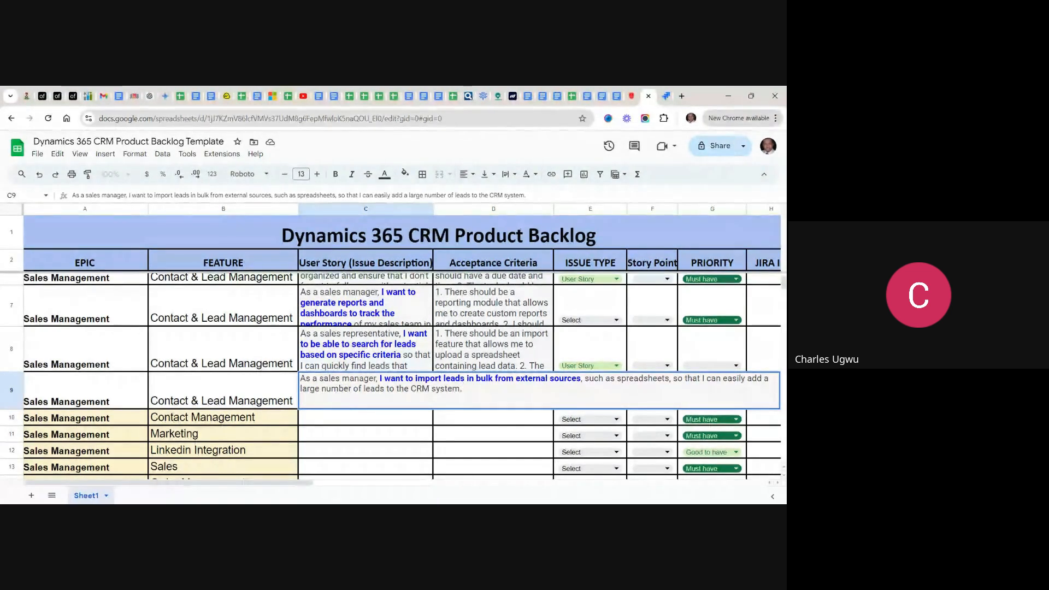
{"action": "left_click_drag", "start_coordinate": [462, 389], "coordinate": [294, 378]}
{"action": "key", "text": "ctrl+c"}
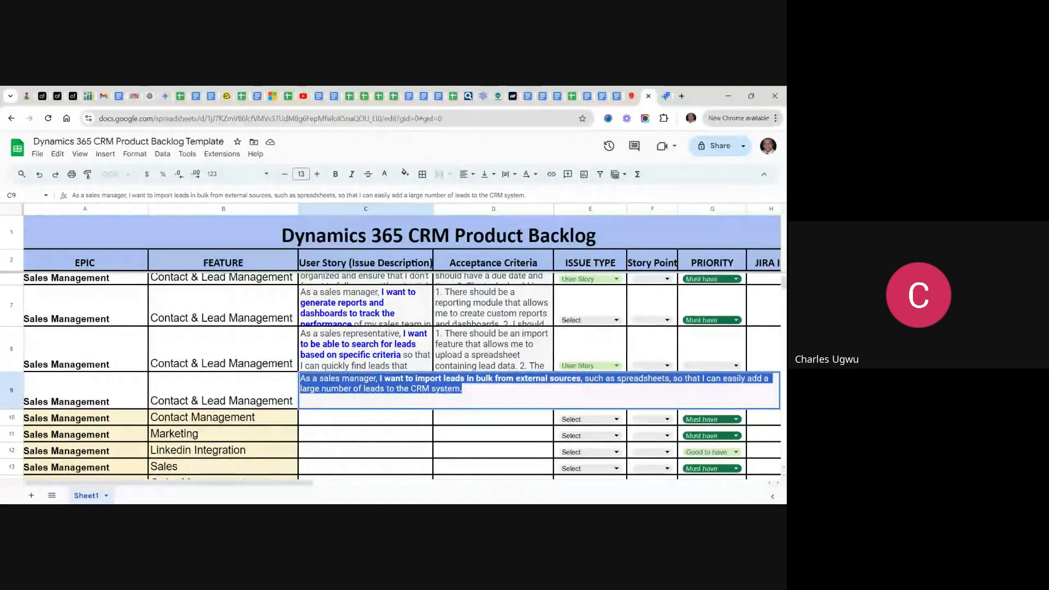
- Return to Jira and save the copied text as the description of the "import leads in bulk" story
{"action": "left_click", "coordinate": [666, 97]}
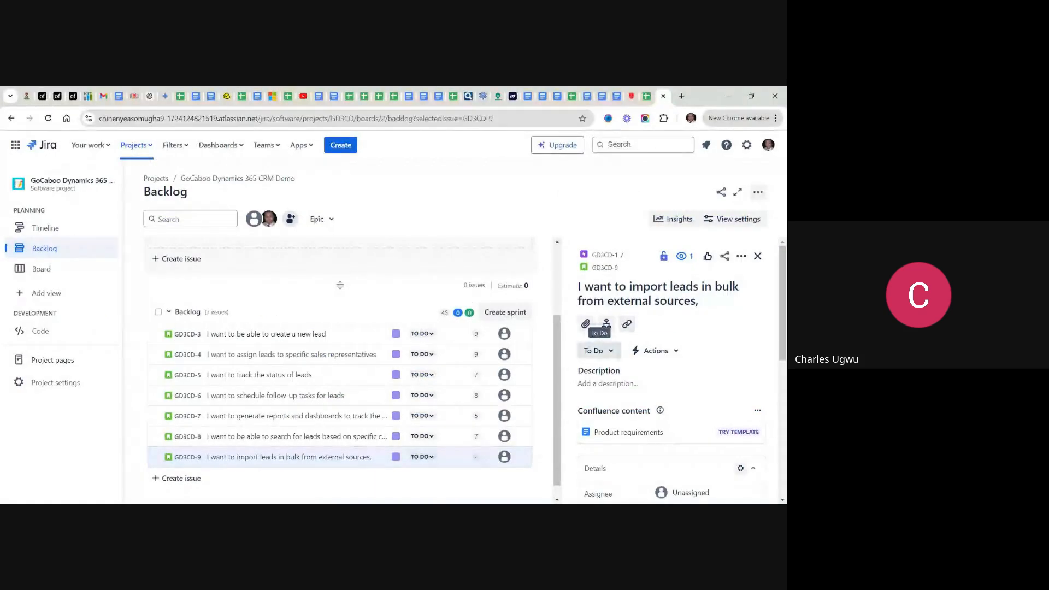
{"action": "left_click", "coordinate": [601, 384]}
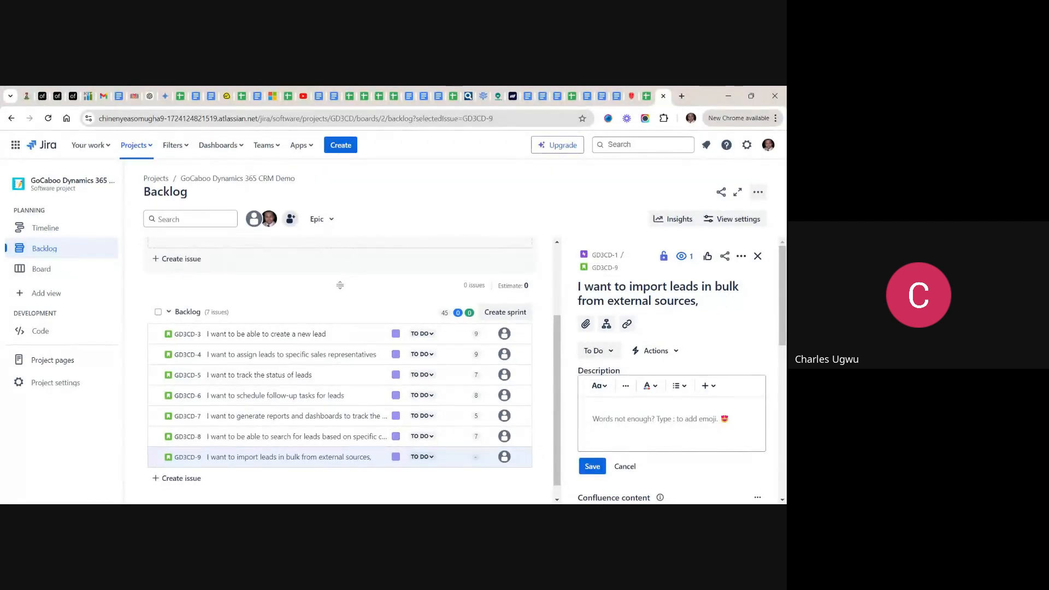
{"action": "key", "text": "ctrl+v"}
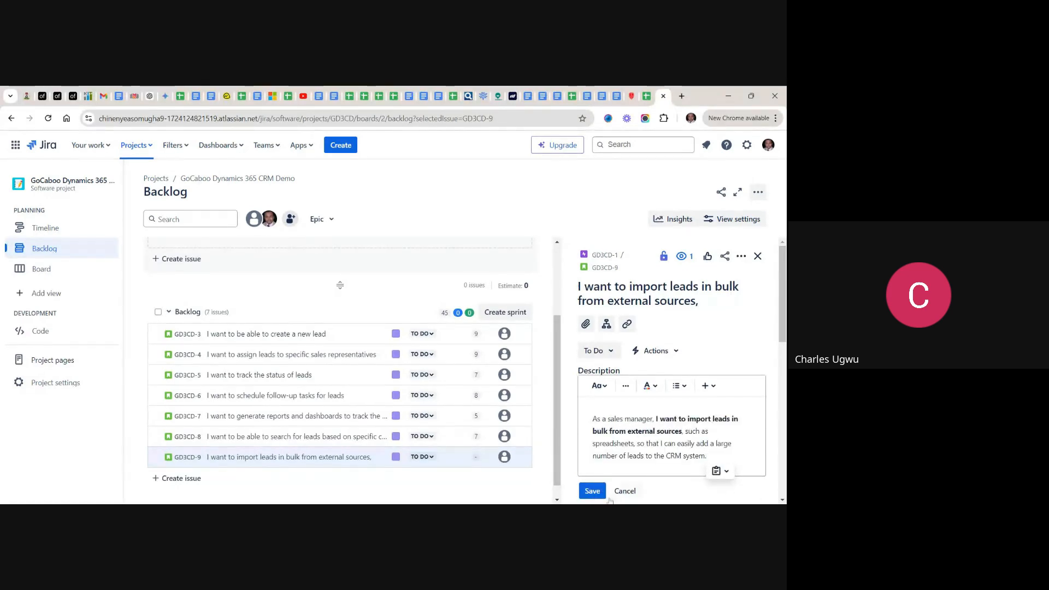
{"action": "left_click", "coordinate": [593, 492]}
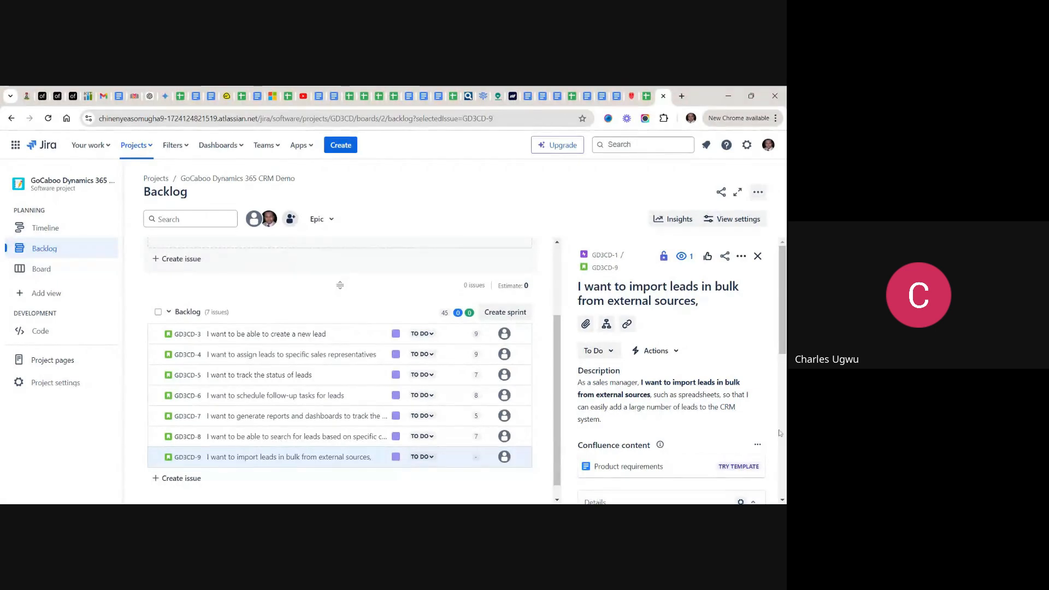
- Set the story point estimate of the "import leads in bulk" story to 10 and close its details
{"action": "scroll", "coordinate": [780, 473], "scroll_direction": "down", "scroll_amount": 4}
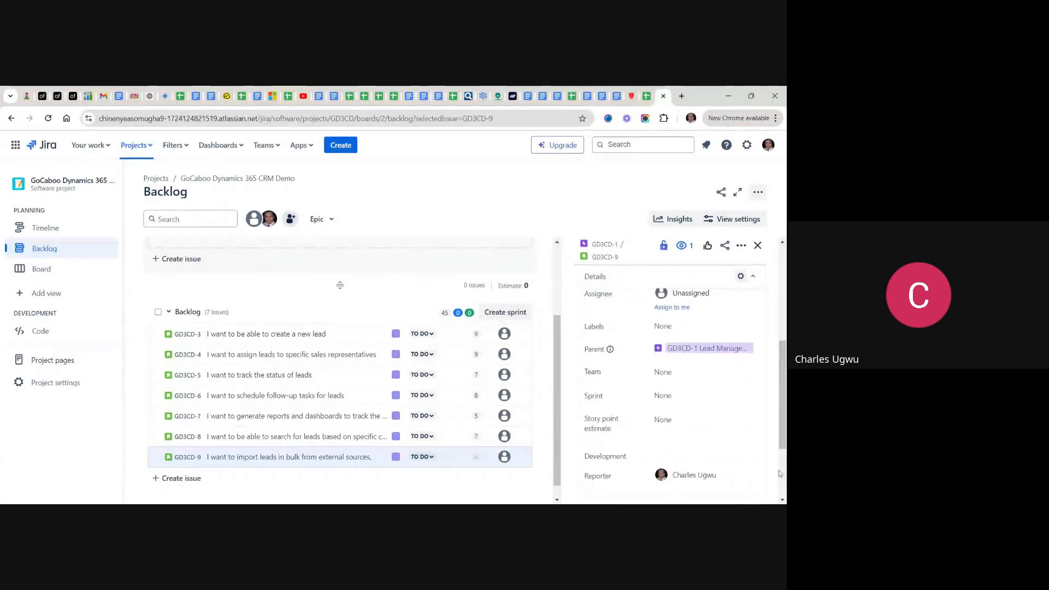
{"action": "left_click", "coordinate": [689, 419]}
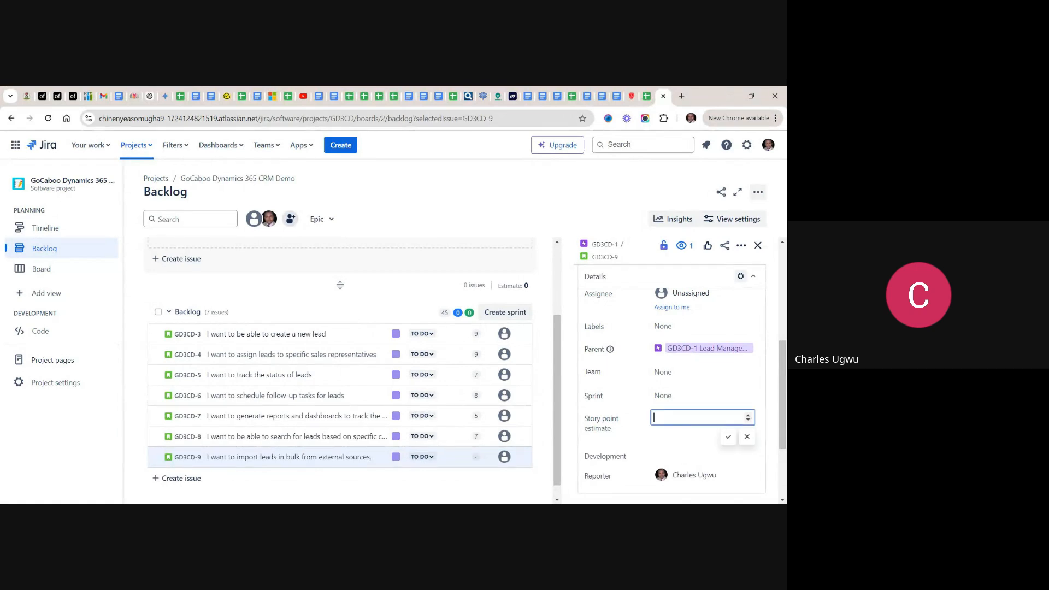
{"action": "type", "text": "10"}
{"action": "left_click", "coordinate": [728, 437]}
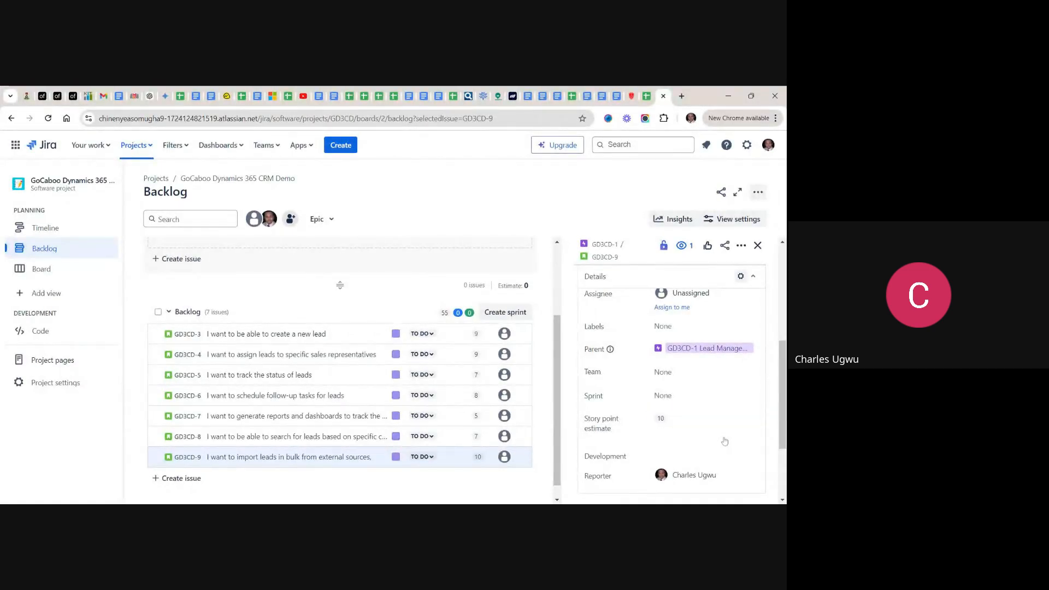
{"action": "left_click", "coordinate": [759, 251]}
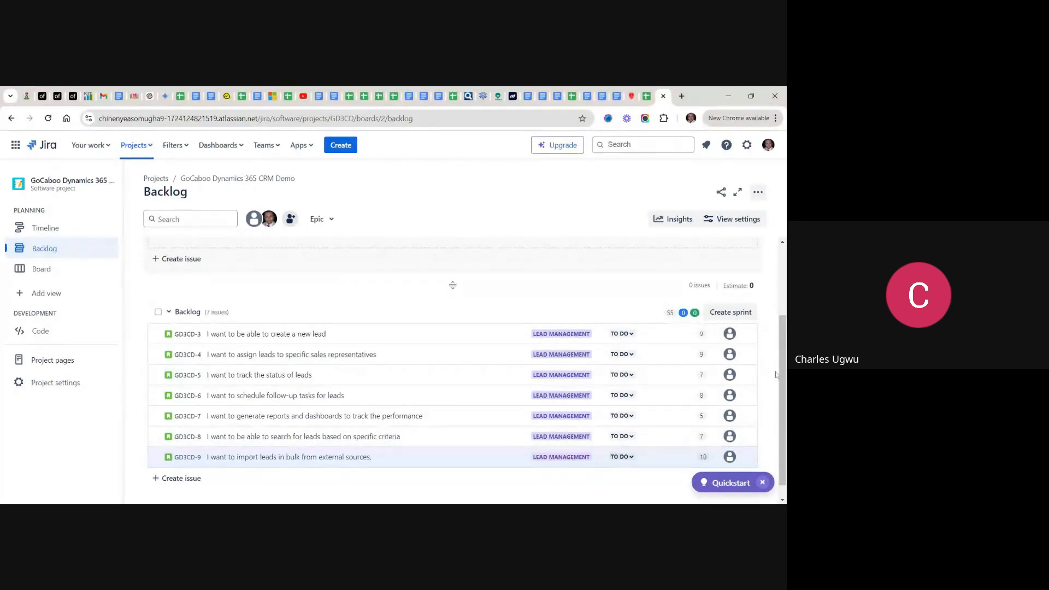
- Open the "I want to be able to create a new lead" story and add blank lines at the end of its description
{"action": "scroll", "coordinate": [784, 388], "scroll_direction": "up", "scroll_amount": 3}
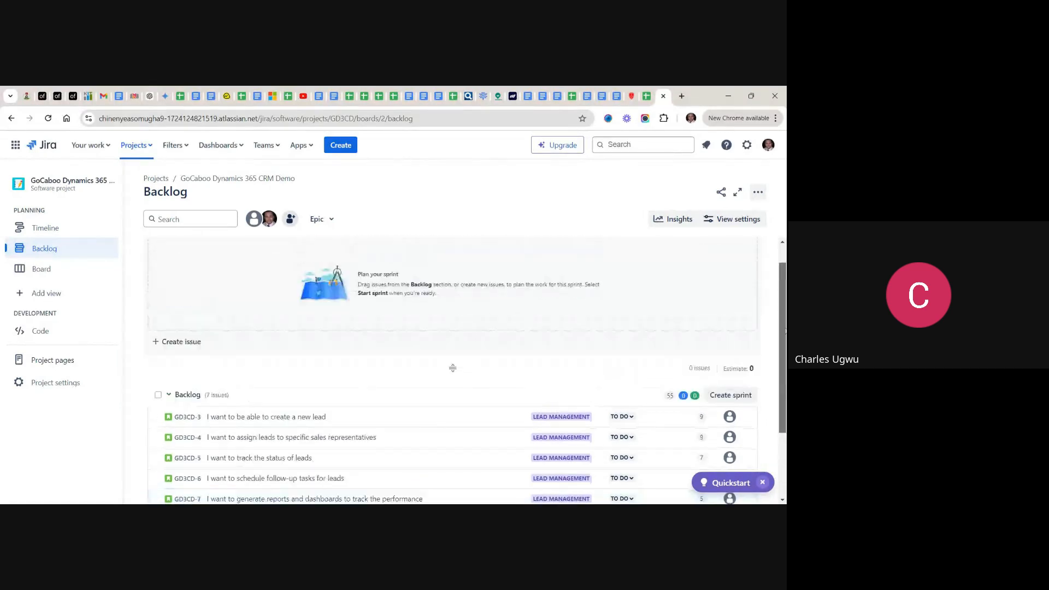
{"action": "scroll", "coordinate": [452, 371], "scroll_direction": "down", "scroll_amount": 3}
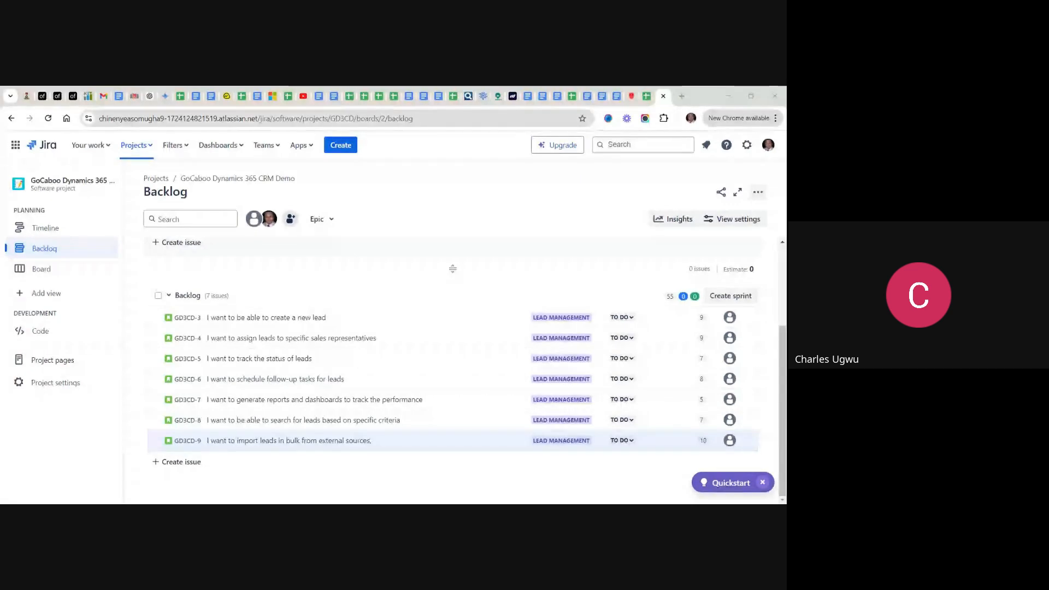
{"action": "left_click", "coordinate": [274, 321]}
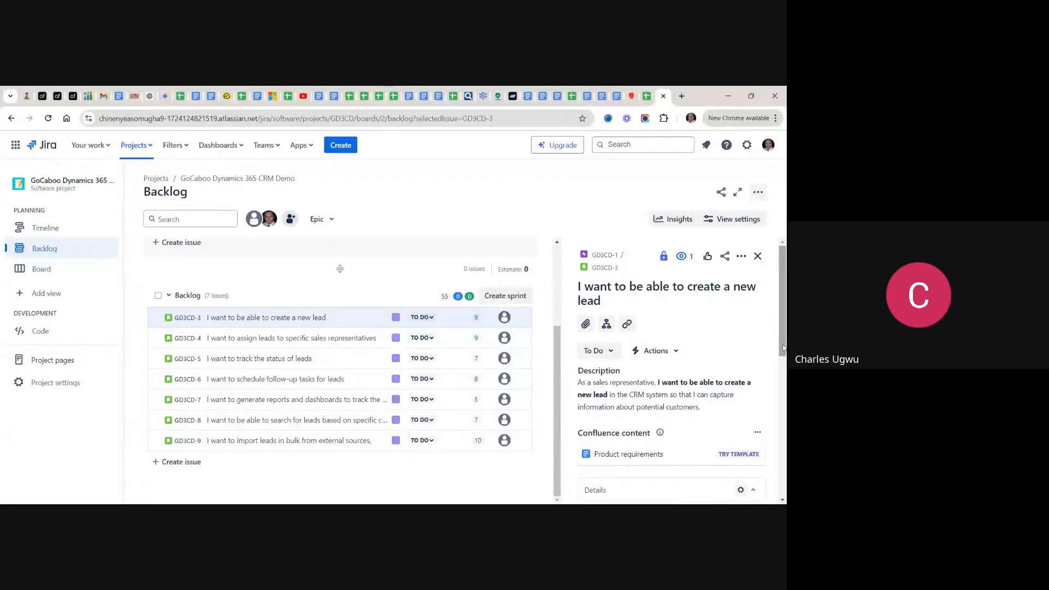
{"action": "left_click_drag", "start_coordinate": [783, 347], "coordinate": [783, 371]}
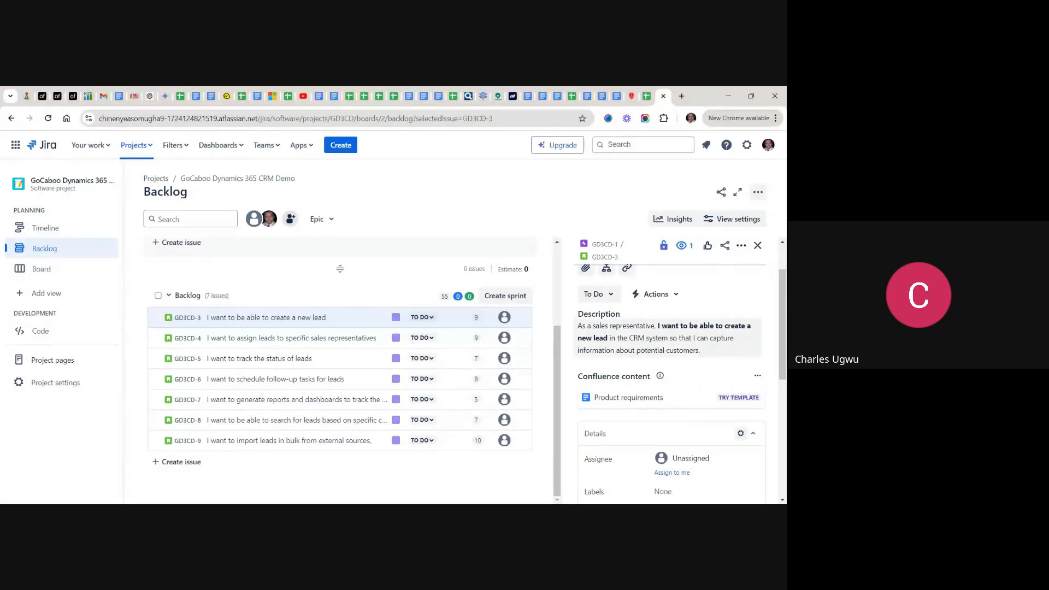
{"action": "left_click", "coordinate": [698, 349]}
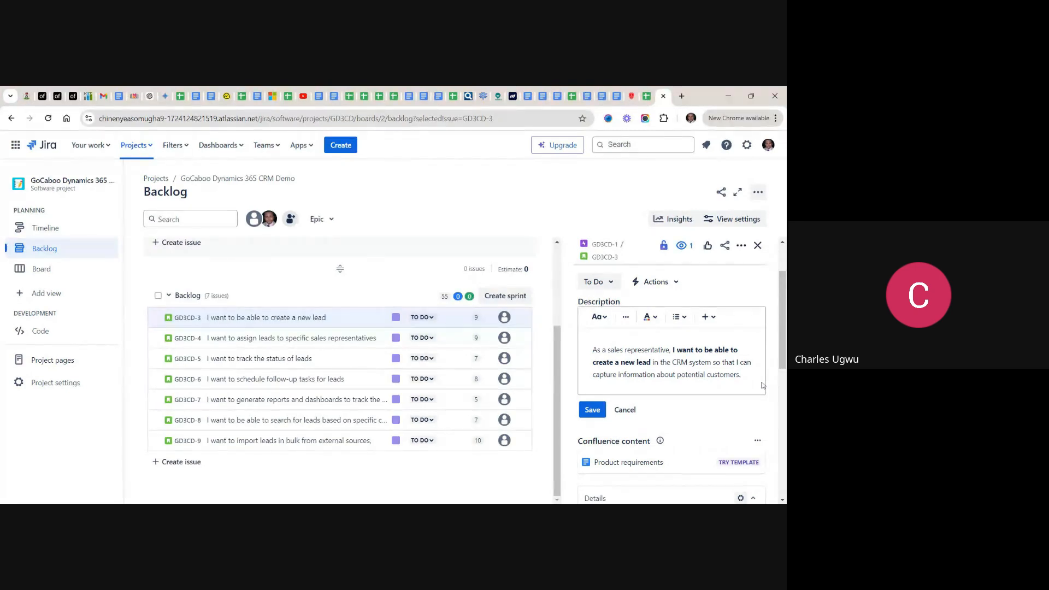
{"action": "key", "text": "Return"}
{"action": "key", "text": "Return"}
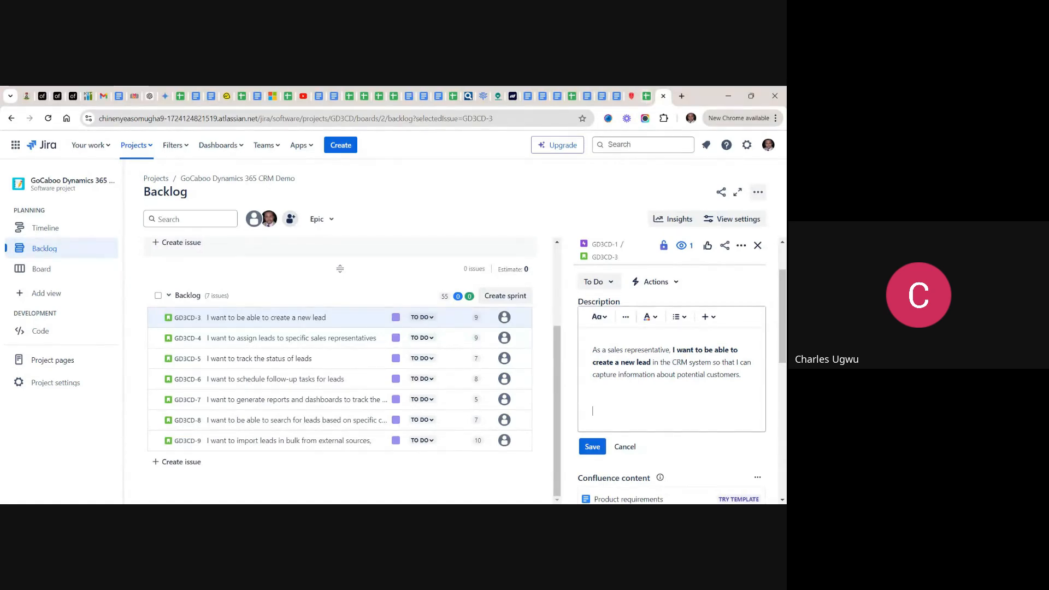
- Switch to the backlog spreadsheet and copy the full acceptance criteria of the "create a new lead" story
{"action": "left_click", "coordinate": [647, 99]}
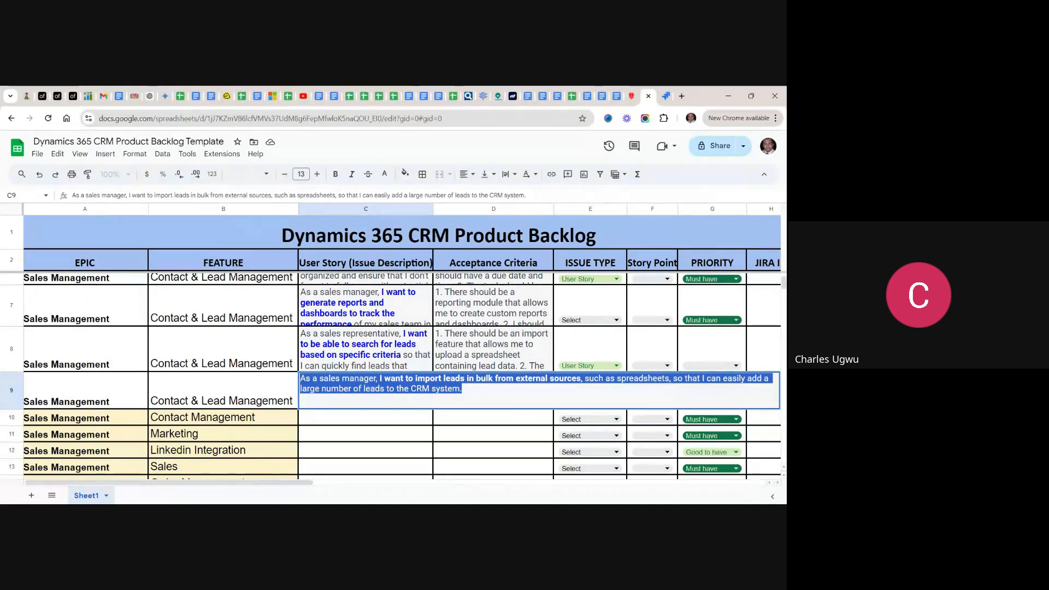
{"action": "scroll", "coordinate": [782, 249], "scroll_direction": "up", "scroll_amount": 4}
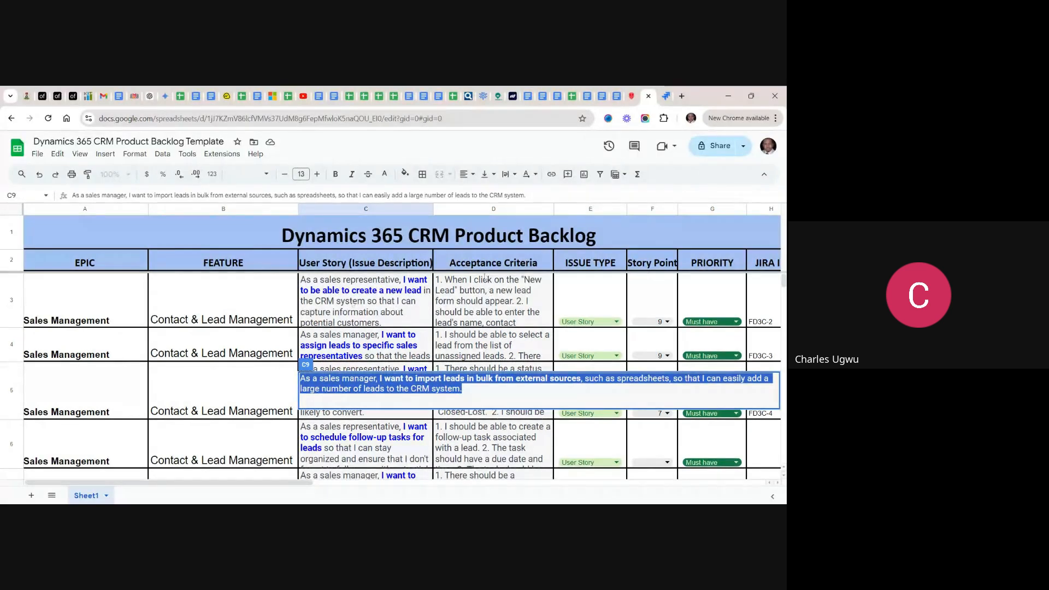
{"action": "left_click", "coordinate": [489, 302]}
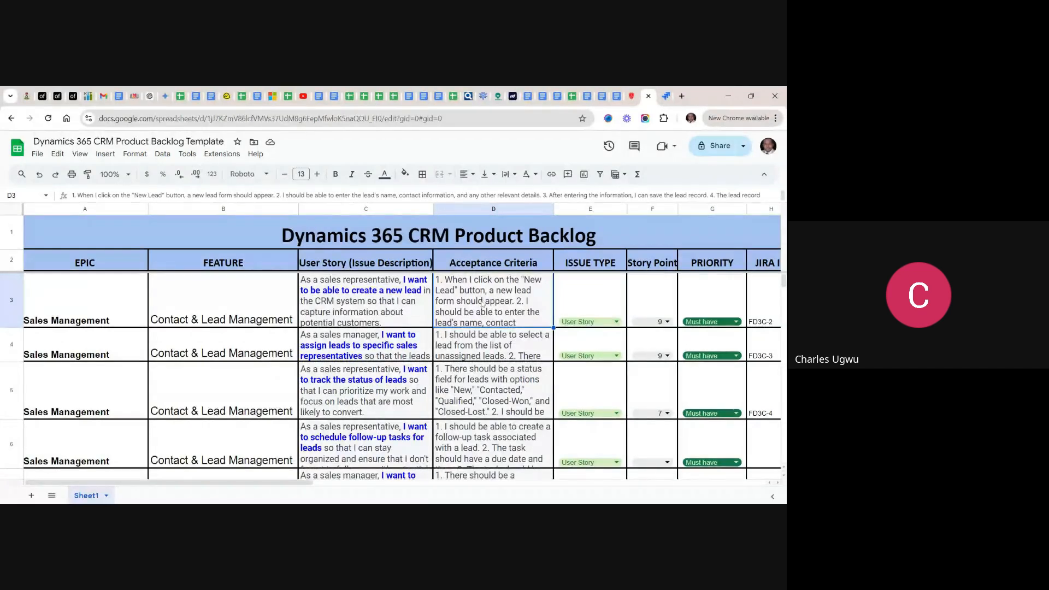
{"action": "double_click", "coordinate": [483, 304]}
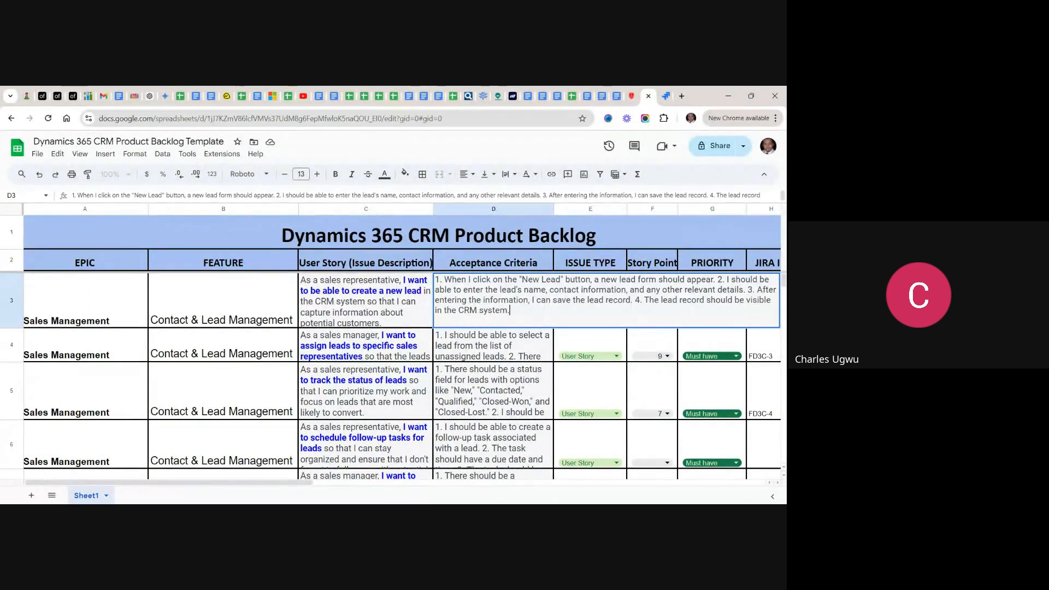
{"action": "left_click_drag", "start_coordinate": [511, 311], "coordinate": [436, 280]}
{"action": "key", "text": "ctrl+c"}
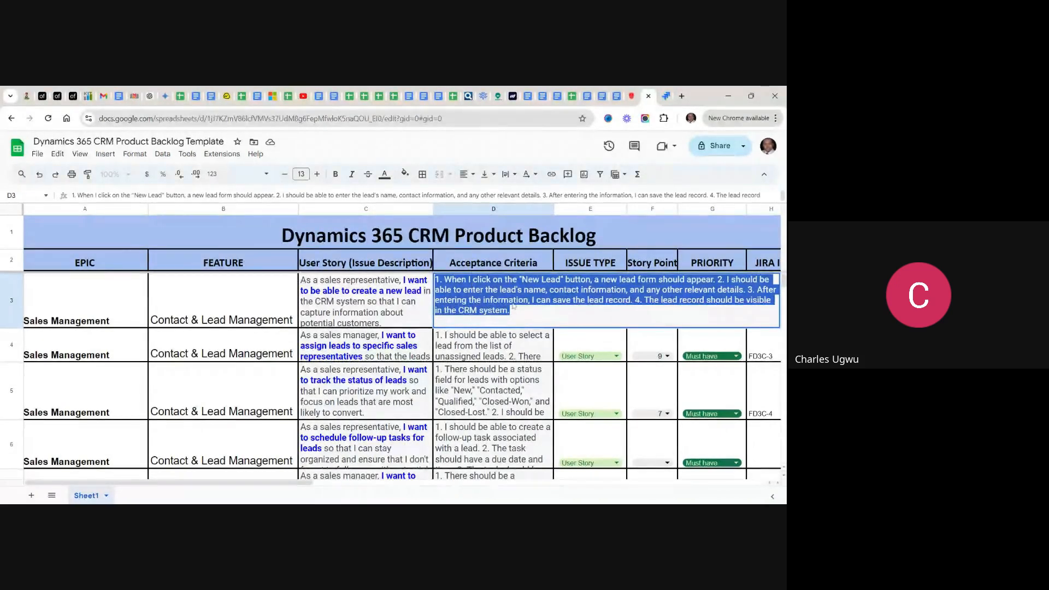
- Back in Jira, add the heading "Acceptance Criteria:" to the story's description and paste the copied criteria below it
{"action": "left_click", "coordinate": [665, 96]}
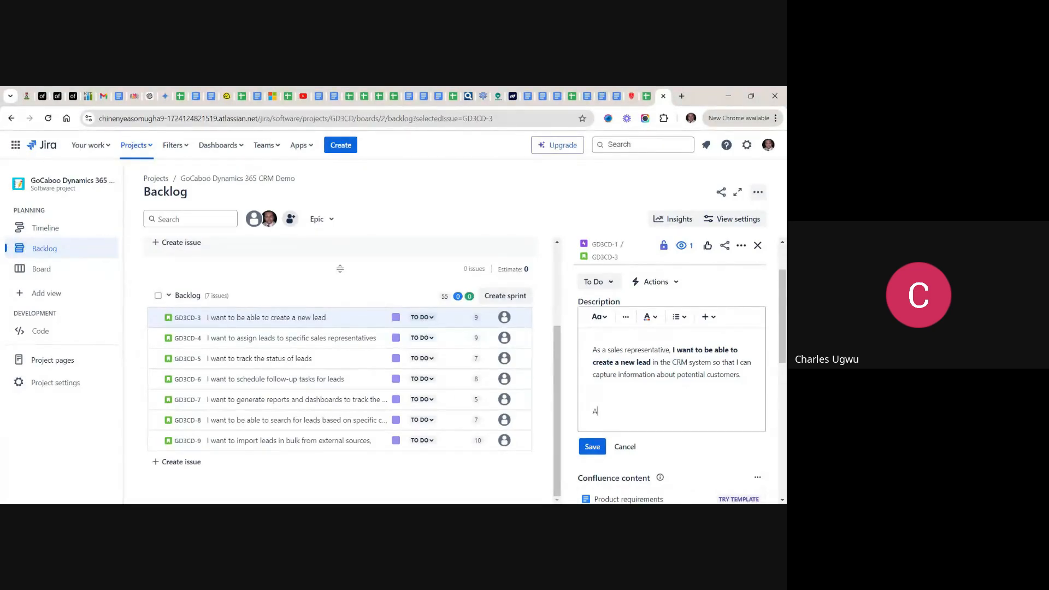
{"action": "type", "text": "ccep"}
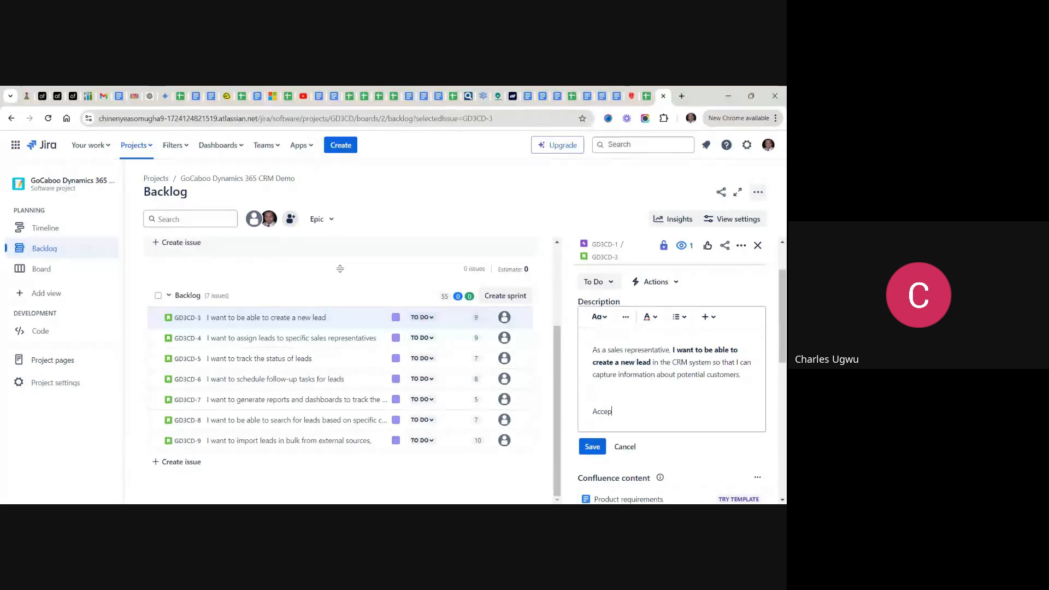
{"action": "type", "text": "tance C"}
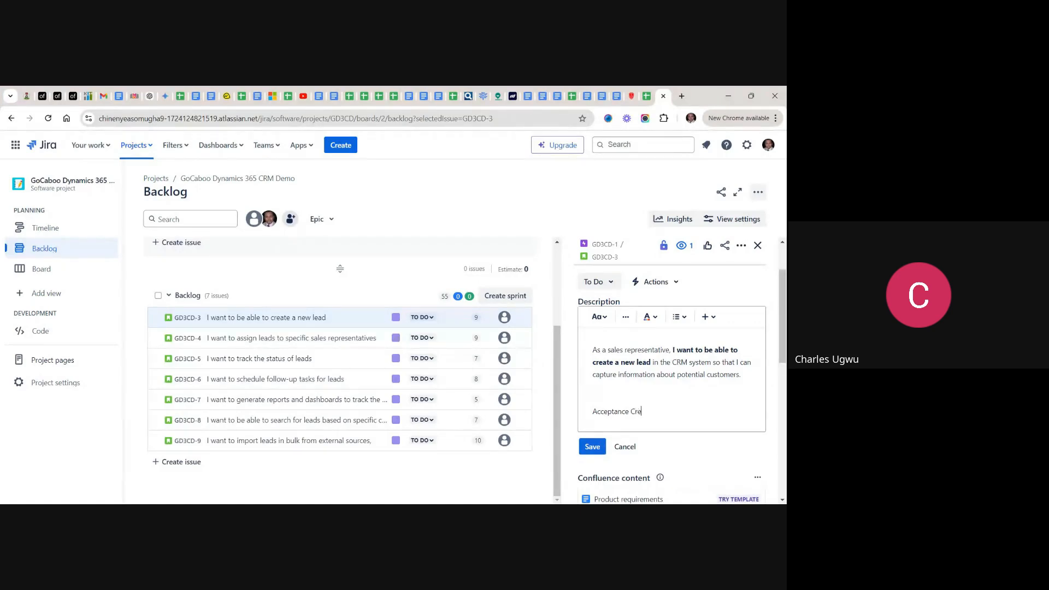
{"action": "type", "text": "re"}
{"action": "key", "text": "BackSpace"}
{"action": "type", "text": "iteria:"}
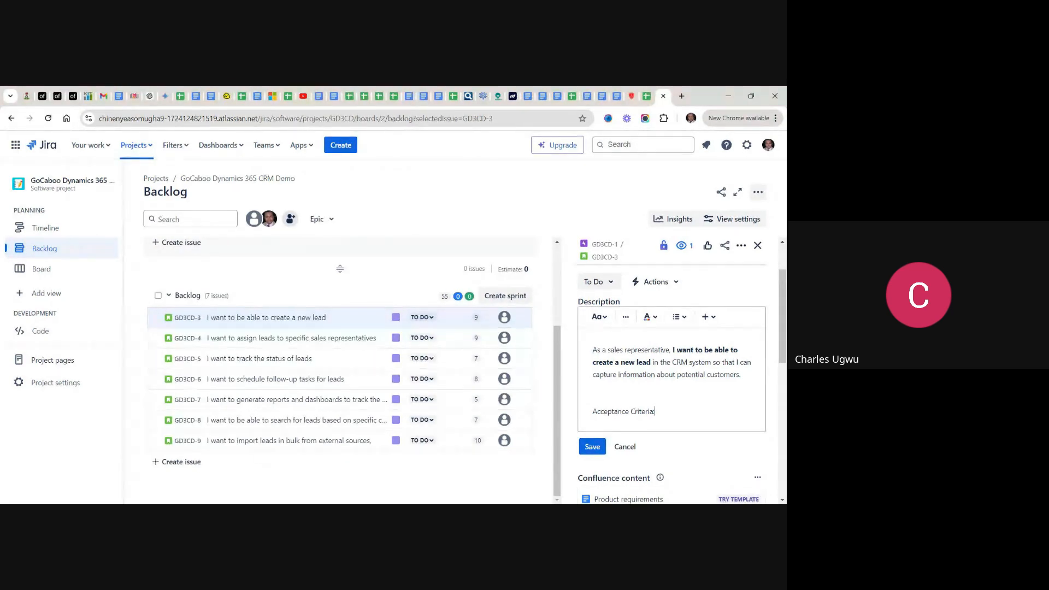
{"action": "key", "text": "Return"}
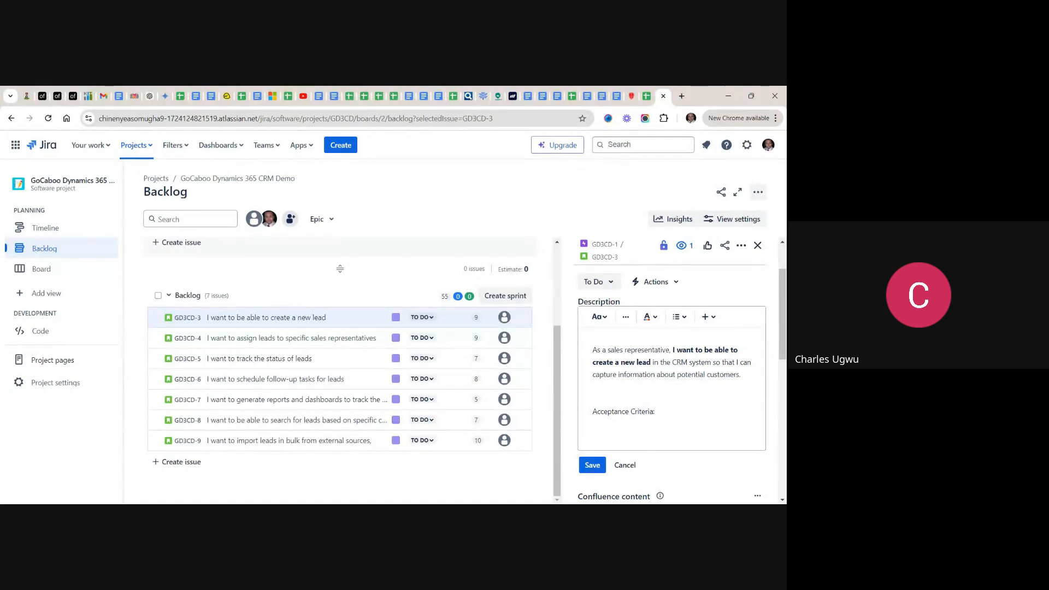
{"action": "key", "text": "ctrl+v"}
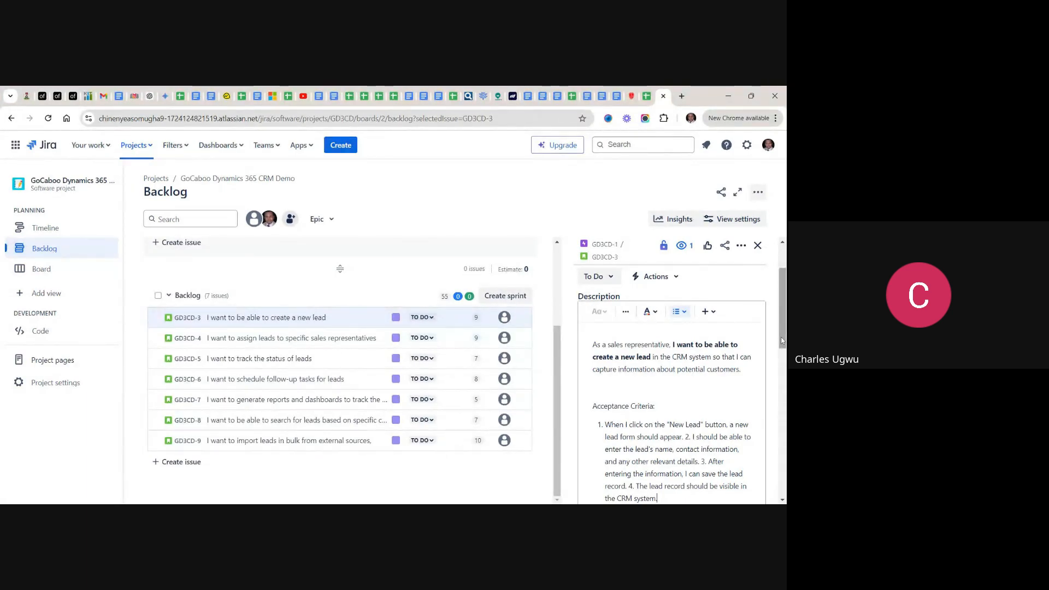
- Split the pasted acceptance criteria into four separate numbered list items
{"action": "left_click_drag", "start_coordinate": [783, 341], "coordinate": [785, 362]}
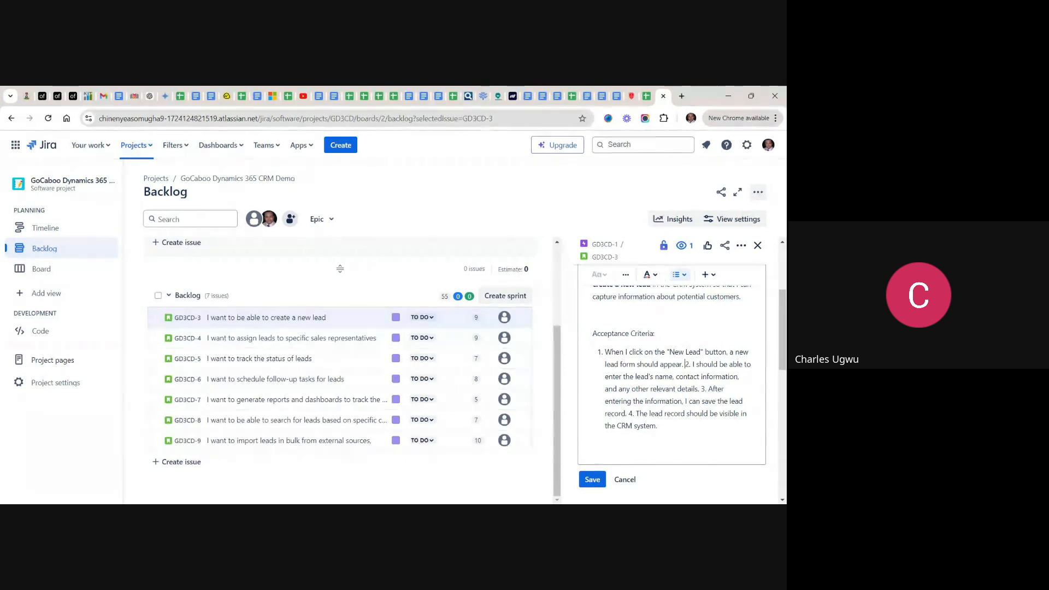
{"action": "key", "text": "Return"}
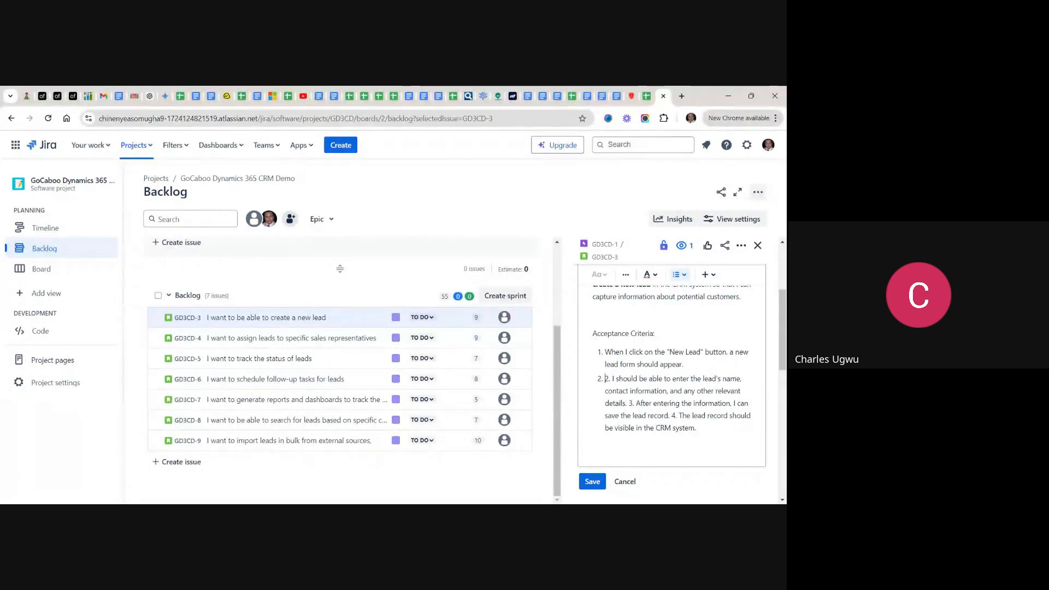
{"action": "left_click", "coordinate": [628, 403]}
{"action": "key", "text": "Return"}
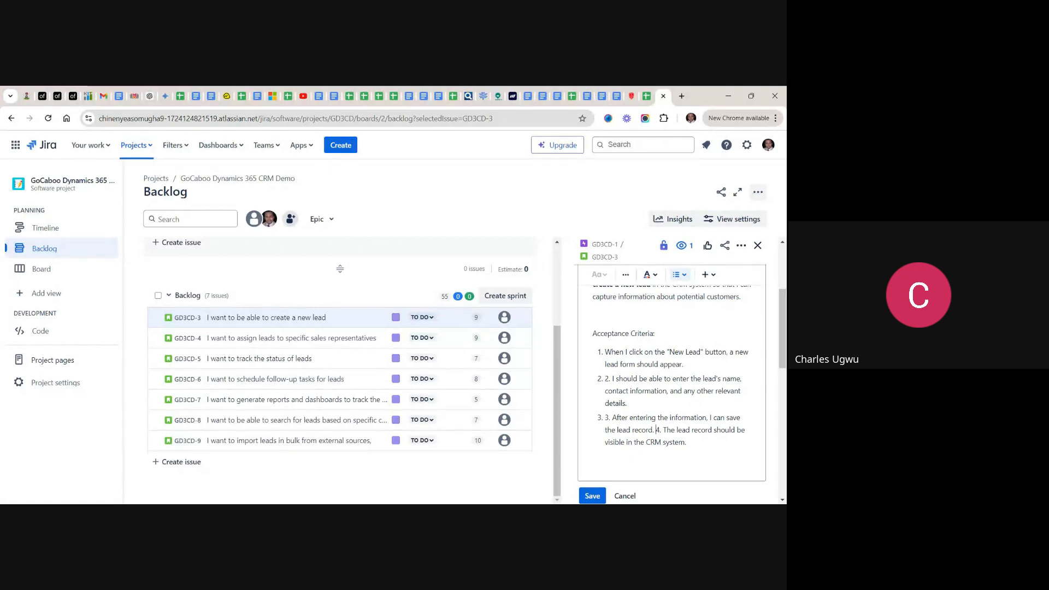
{"action": "key", "text": "Return"}
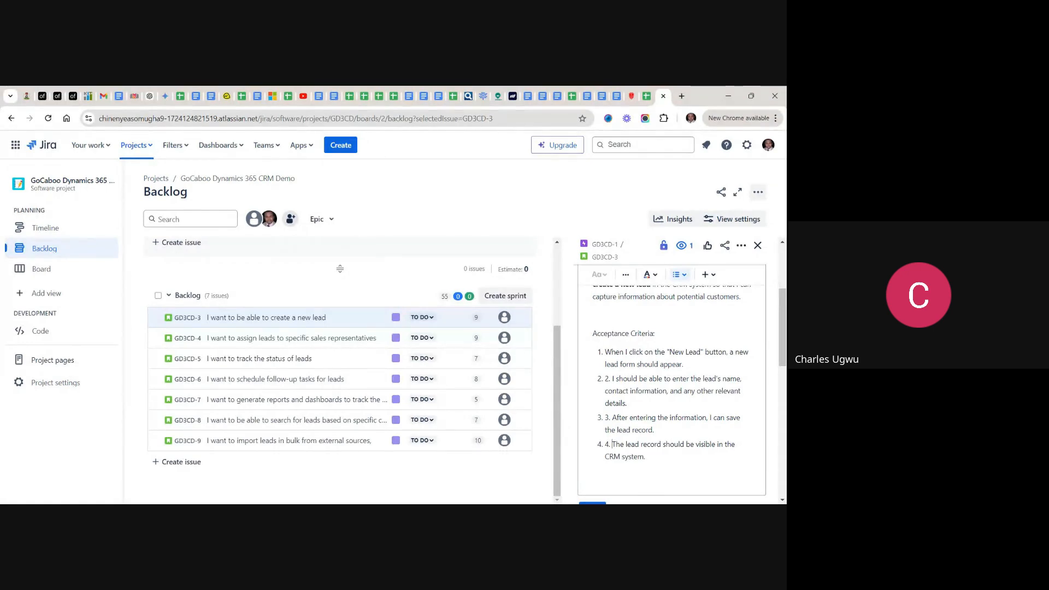
- Remove the duplicate typed numbers 4., 3. and 2. from the start of the acceptance criteria list items
{"action": "key", "text": "BackSpace"}
{"action": "key", "text": "BackSpace"}
{"action": "key", "text": "BackSpace"}
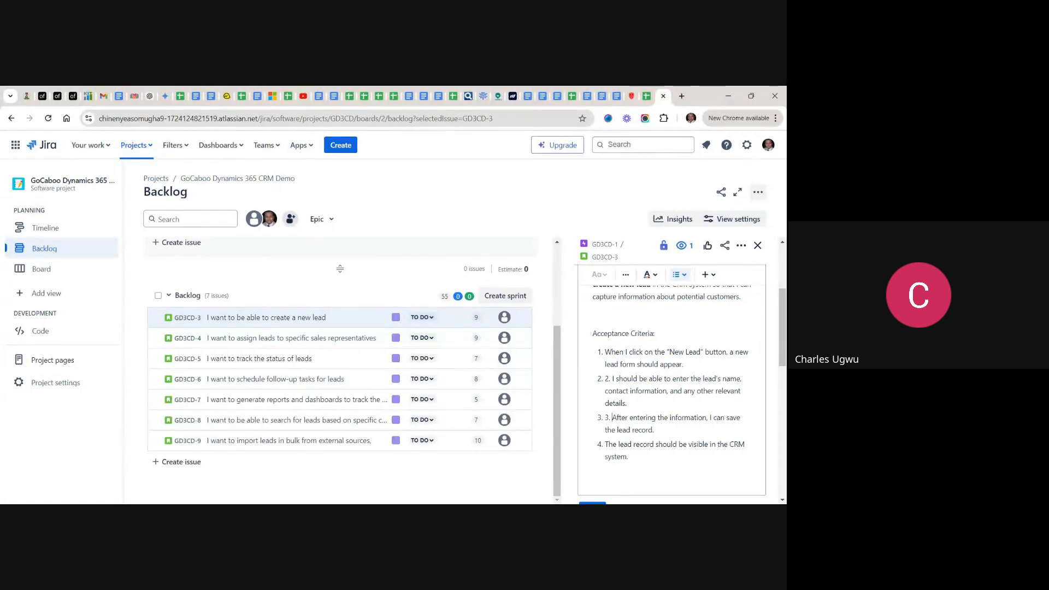
{"action": "key", "text": "BackSpace"}
{"action": "key", "text": "BackSpace"}
{"action": "key", "text": "BackSpace"}
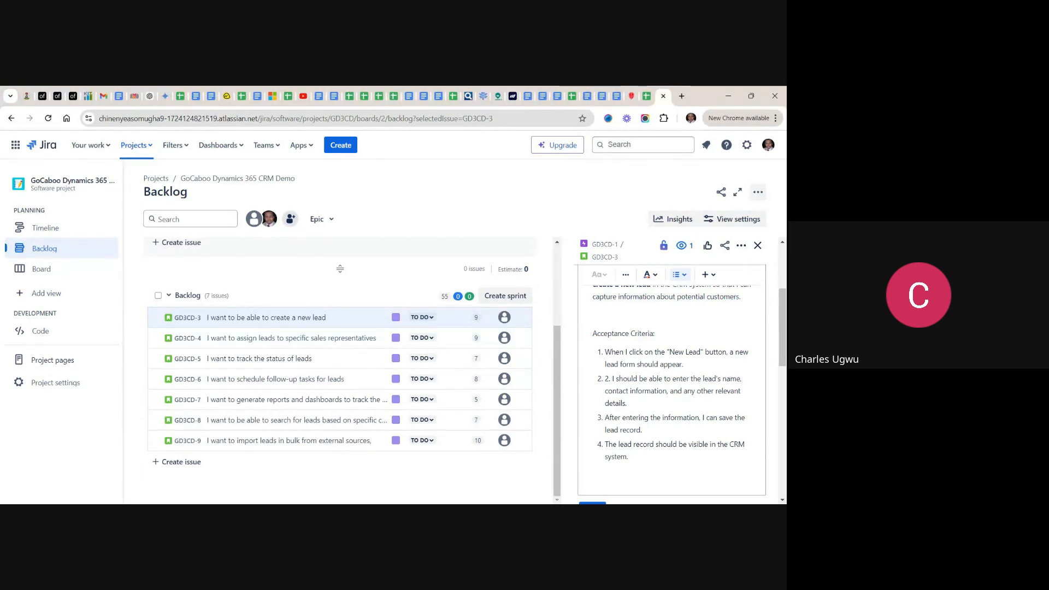
{"action": "key", "text": "BackSpace"}
{"action": "key", "text": "BackSpace"}
{"action": "key", "text": "BackSpace"}
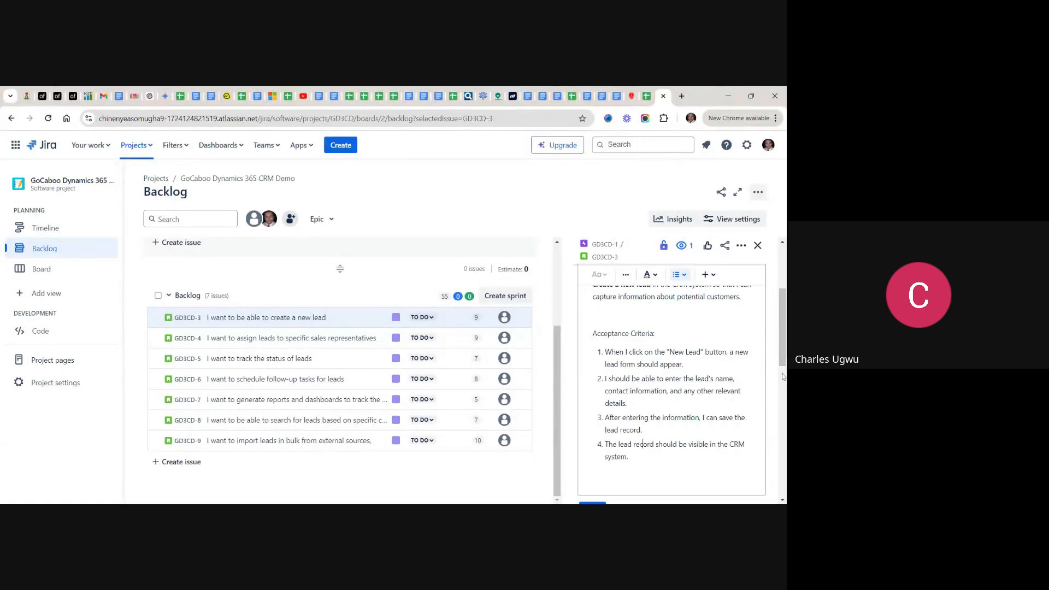
- Check the description with its acceptance criteria, save it, and review the saved story details
{"action": "left_click_drag", "start_coordinate": [782, 346], "coordinate": [775, 310]}
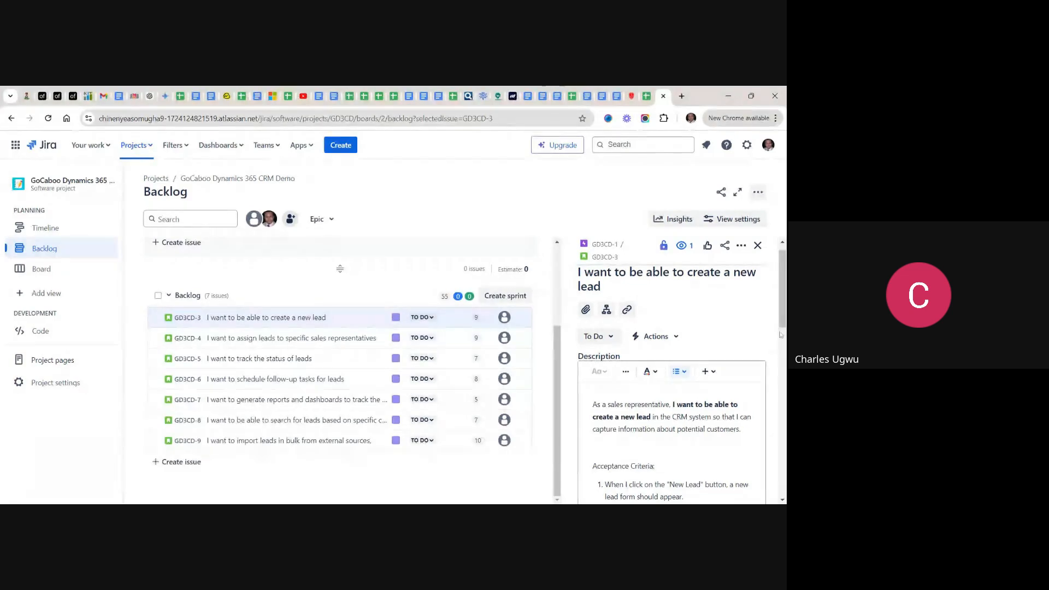
{"action": "scroll", "coordinate": [784, 315], "scroll_direction": "down", "scroll_amount": 3}
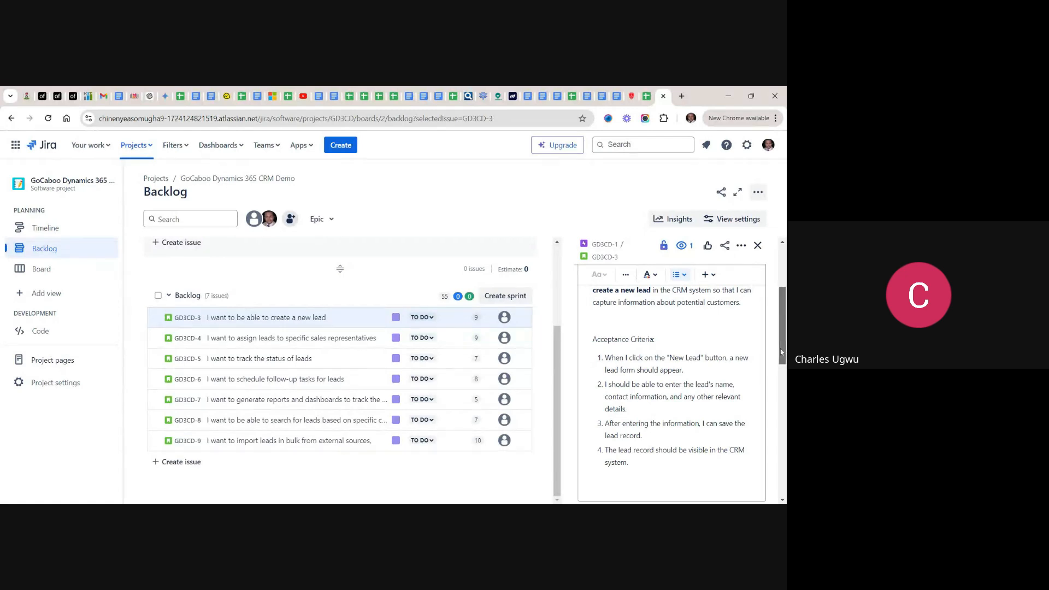
{"action": "left_click_drag", "start_coordinate": [780, 352], "coordinate": [783, 375]}
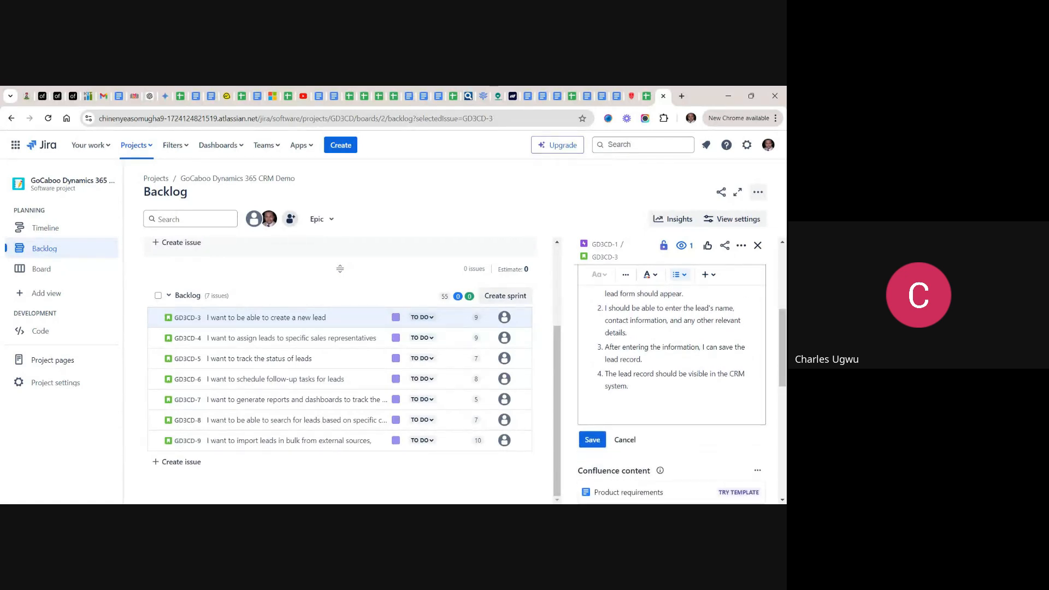
{"action": "left_click", "coordinate": [594, 442]}
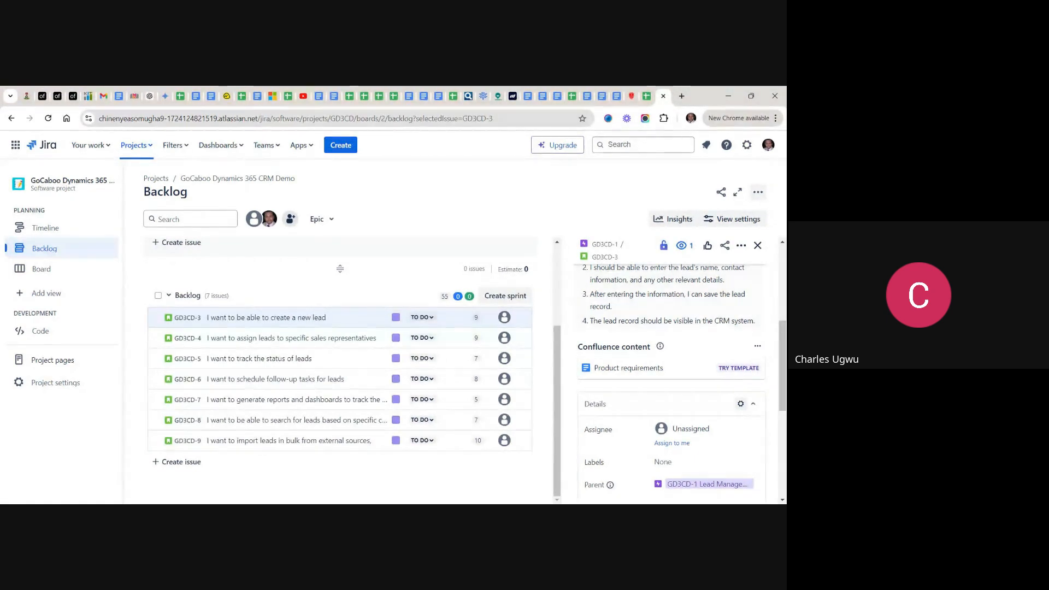
{"action": "mouse_move", "coordinate": [783, 360]}
{"action": "left_mouse_down"}
{"action": "mouse_move", "coordinate": [773, 285]}
{"action": "mouse_move", "coordinate": [776, 367]}
{"action": "left_mouse_up"}
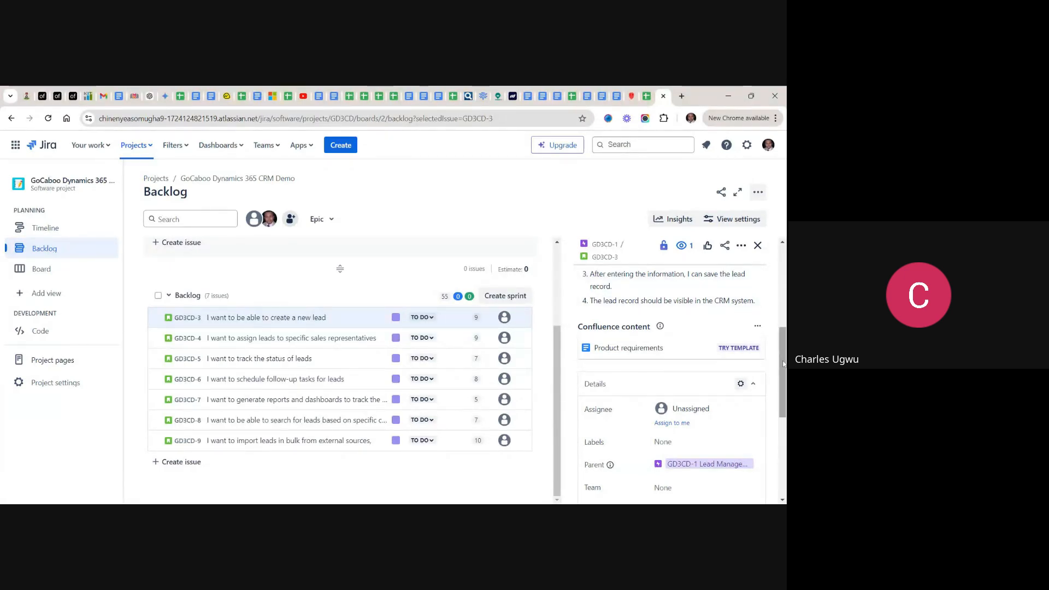
{"action": "left_click_drag", "start_coordinate": [783, 364], "coordinate": [780, 327]}
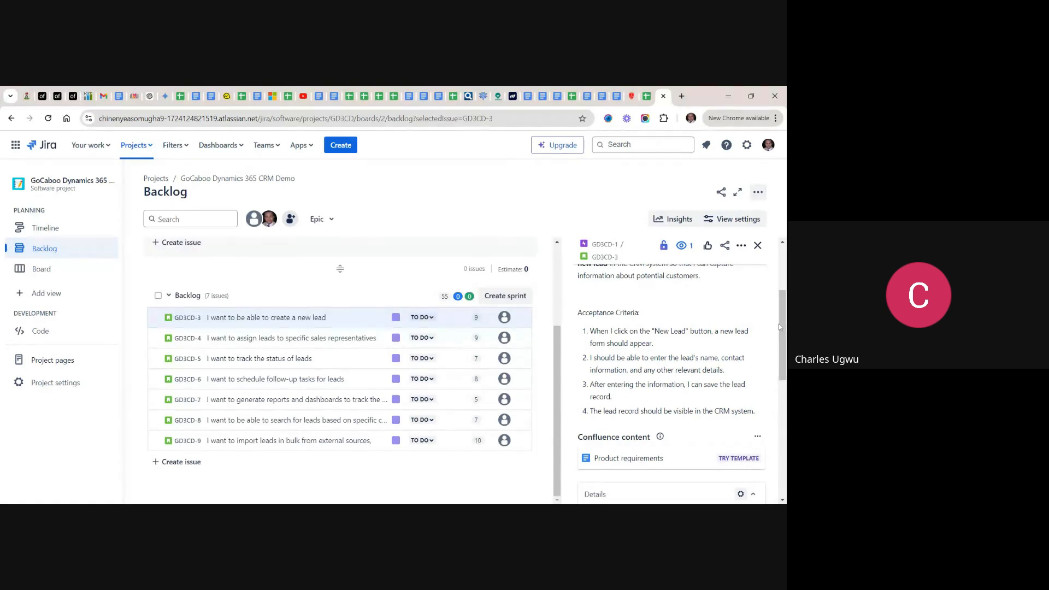
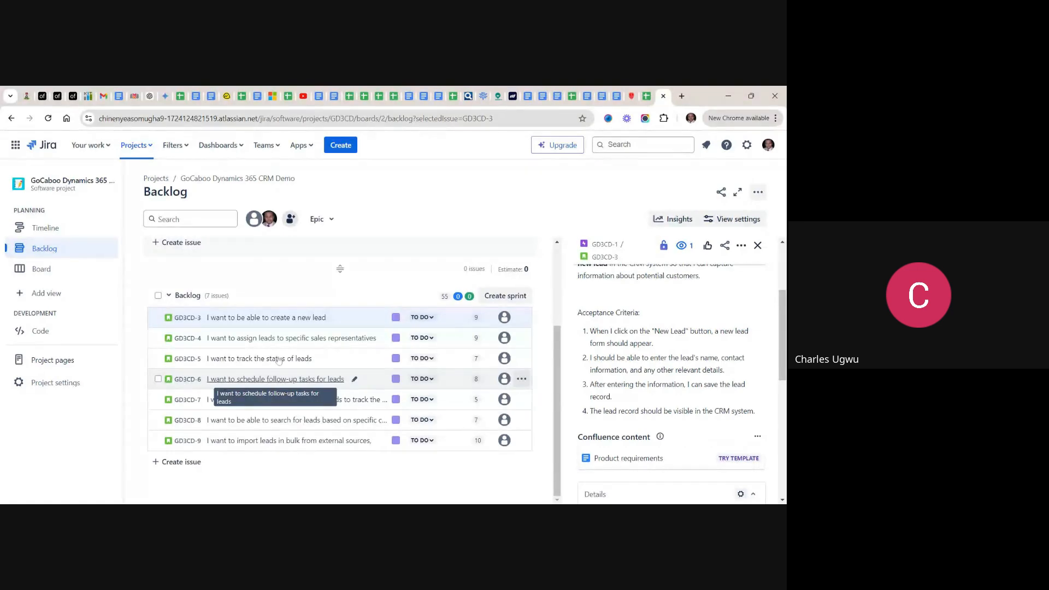
- Open the story GD3CD-4 about assigning leads and add the heading "Acceptance Criteria:" below its description text
{"action": "left_click", "coordinate": [261, 338]}
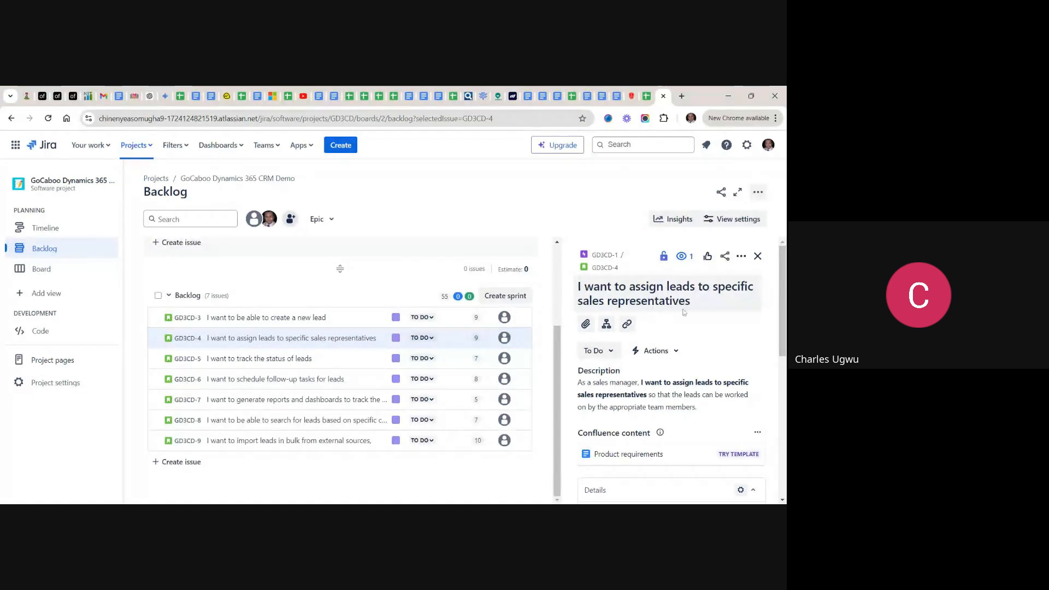
{"action": "left_click", "coordinate": [670, 398]}
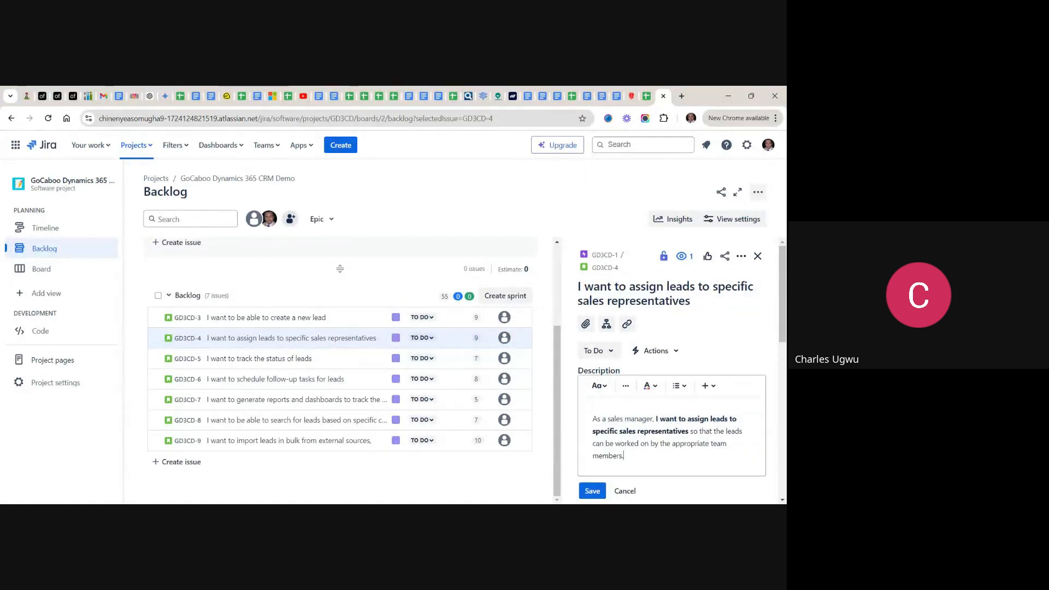
{"action": "key", "text": "Return"}
{"action": "key", "text": "Return"}
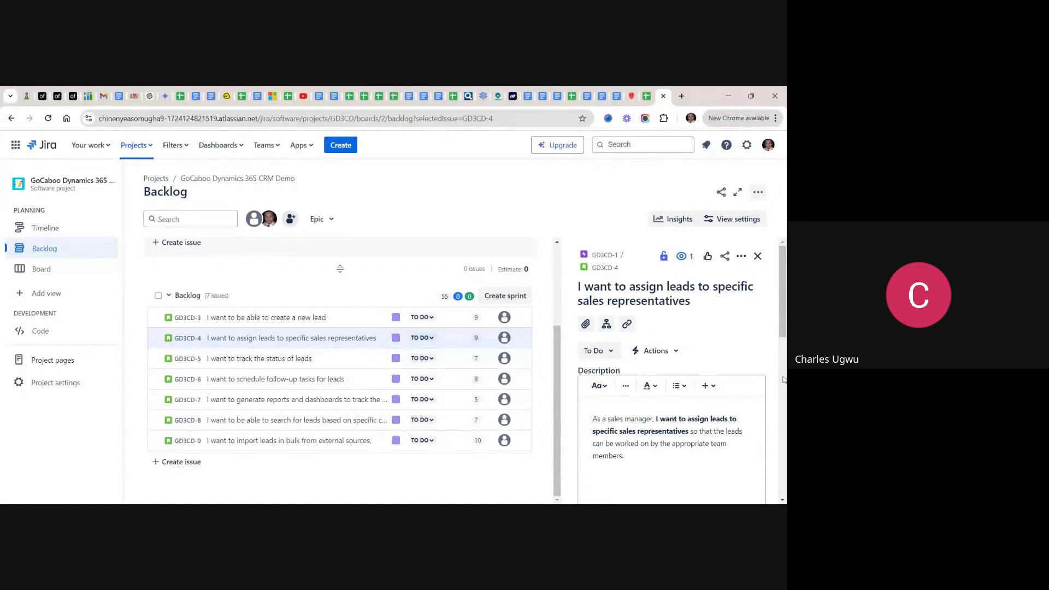
{"action": "left_click_drag", "start_coordinate": [783, 324], "coordinate": [784, 347]}
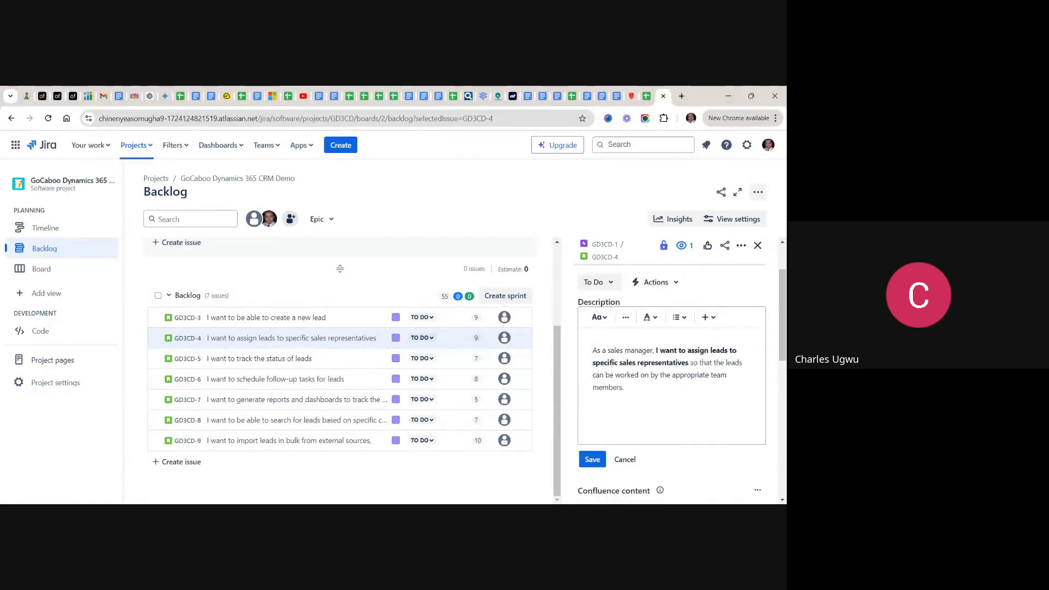
{"action": "key", "text": "Return"}
{"action": "type", "text": "Acceptance Criteria"}
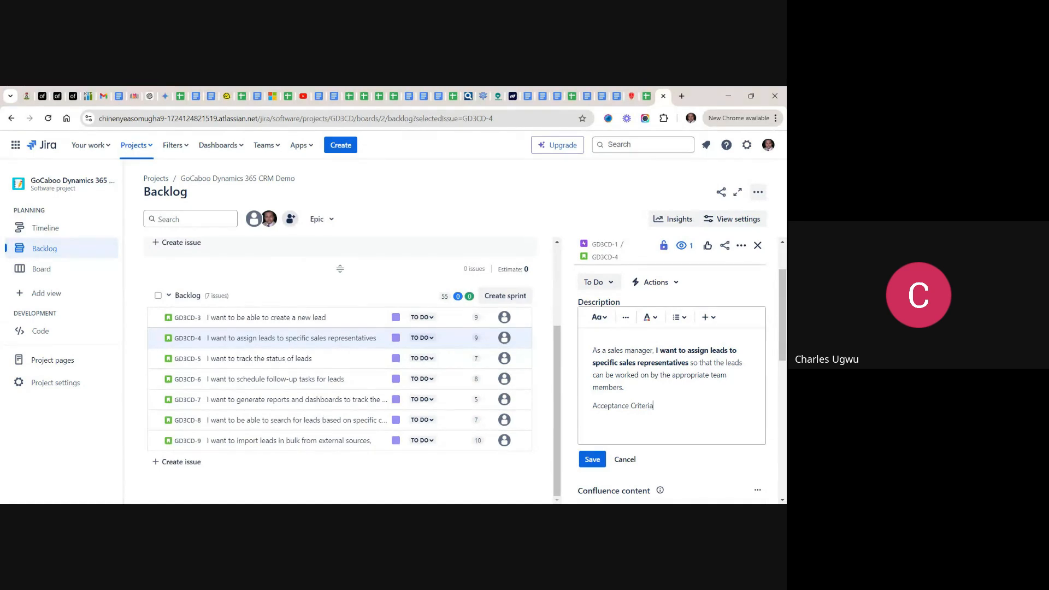
{"action": "type", "text": ":"}
{"action": "key", "text": "Return"}
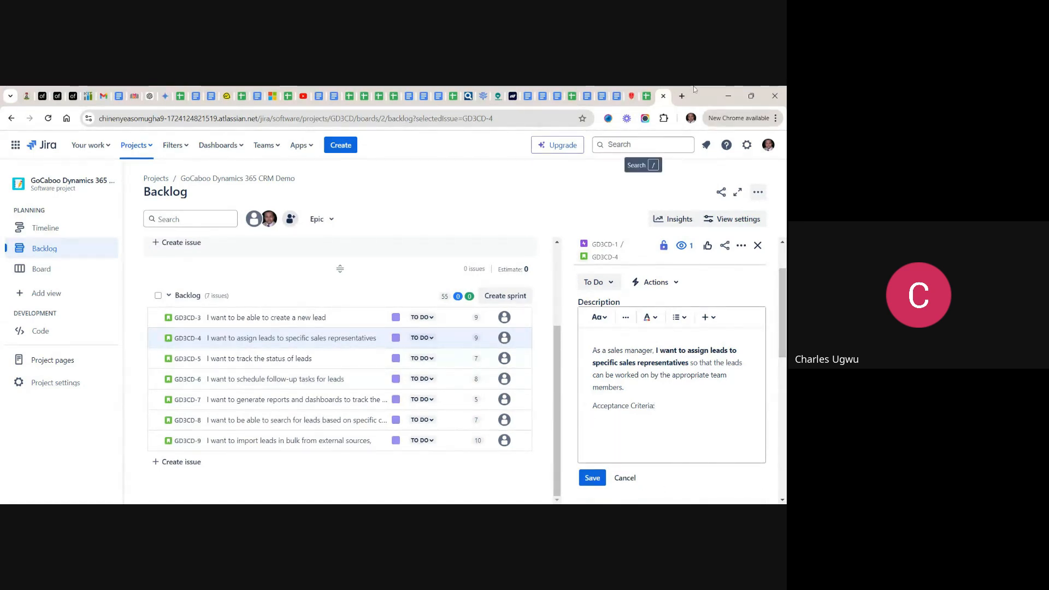
- Copy the lead-assignment story's acceptance criteria from cell D4 of the backlog spreadsheet and paste them under the heading in Jira
{"action": "left_click", "coordinate": [647, 97]}
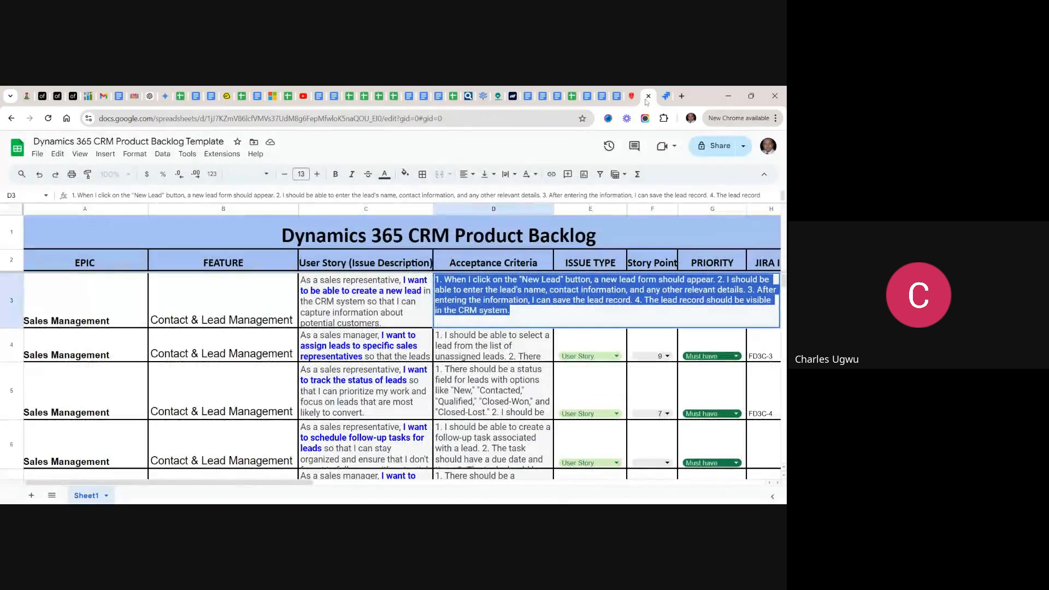
{"action": "left_click", "coordinate": [492, 345]}
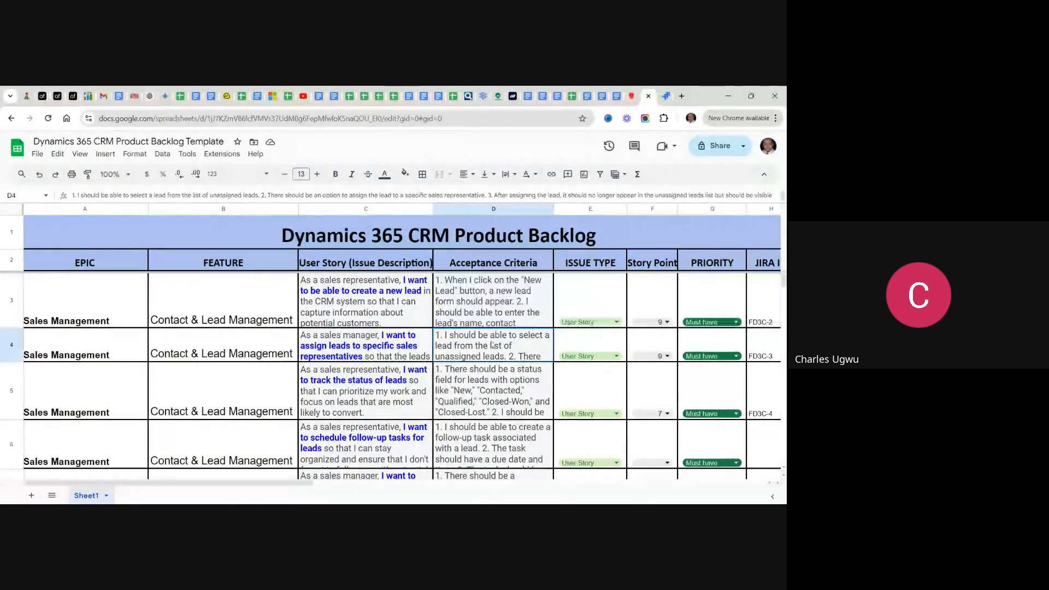
{"action": "double_click", "coordinate": [492, 346]}
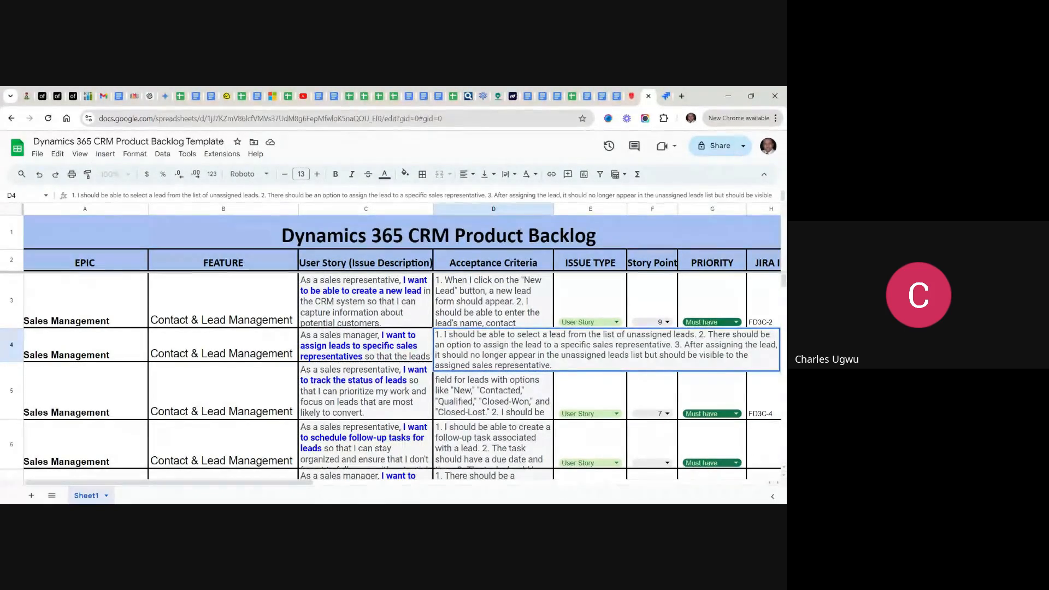
{"action": "left_click_drag", "start_coordinate": [553, 365], "coordinate": [432, 338]}
{"action": "key", "text": "ctrl+c"}
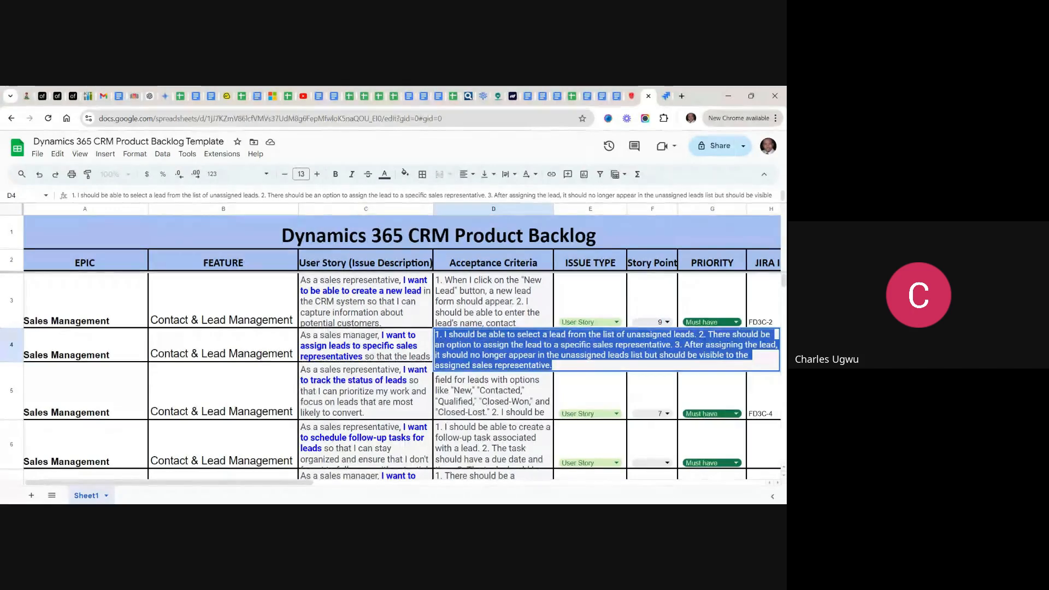
{"action": "left_click", "coordinate": [666, 96]}
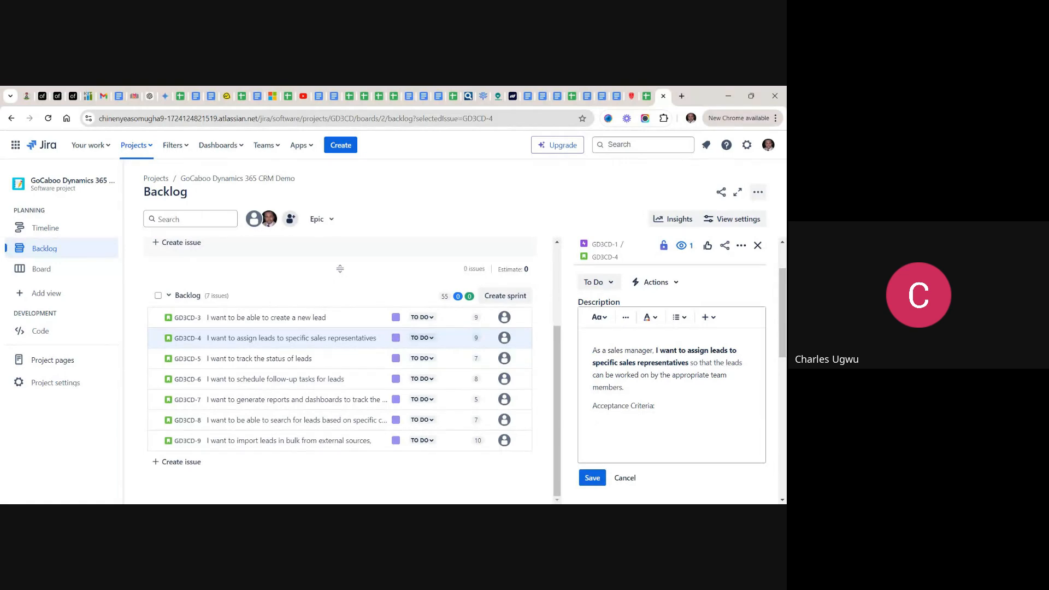
{"action": "key", "text": "ctrl+v"}
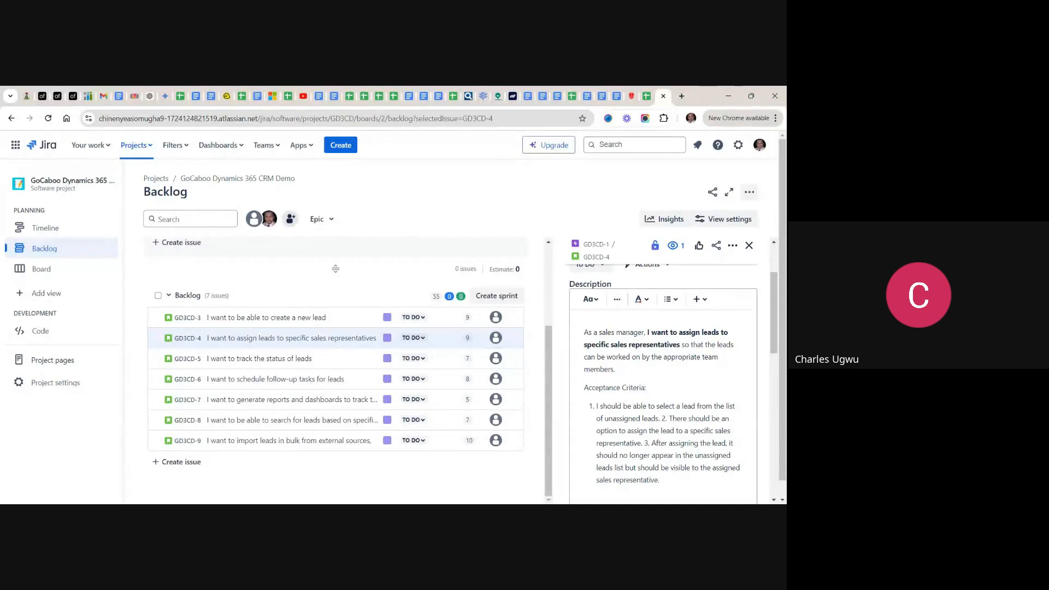
- Split the pasted criteria into three numbered list items, removing the typed numbers 2. and 3., and save the description
{"action": "left_click", "coordinate": [669, 418]}
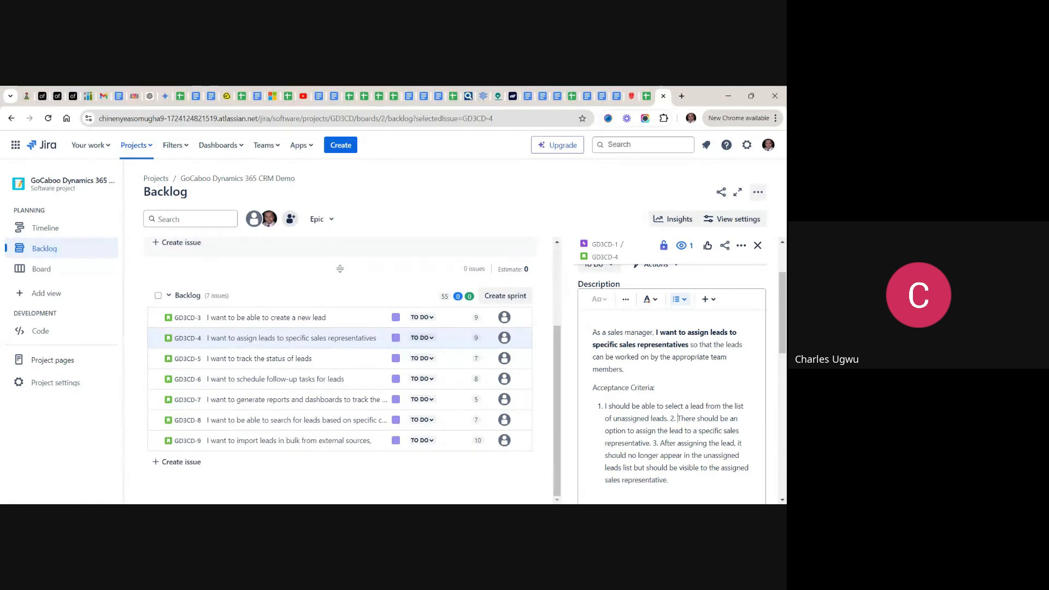
{"action": "key", "text": "BackSpace"}
{"action": "key", "text": "BackSpace"}
{"action": "key", "text": "BackSpace"}
{"action": "key", "text": "Return"}
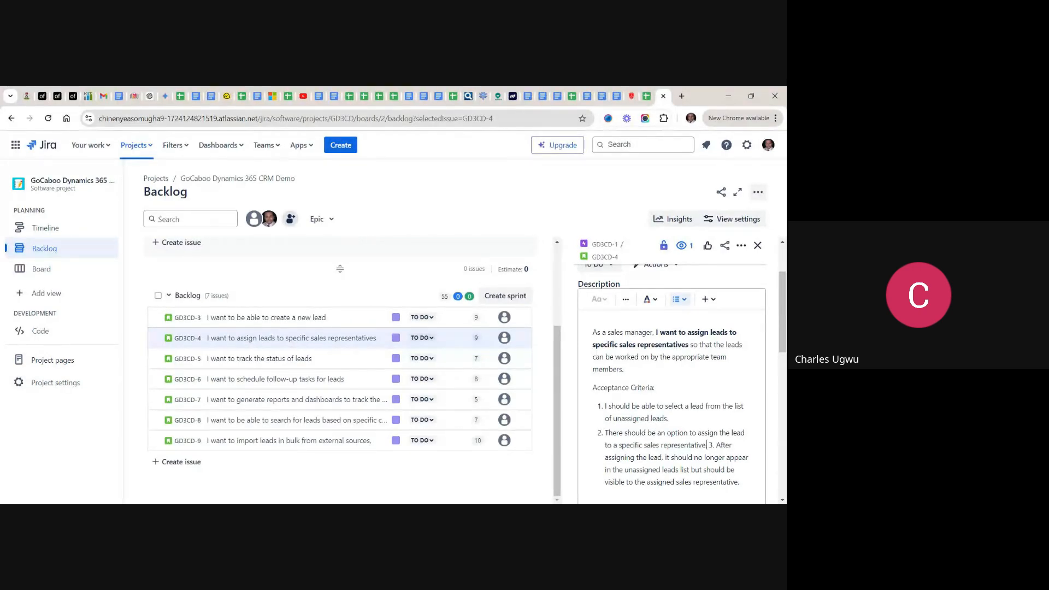
{"action": "left_click", "coordinate": [717, 445]}
{"action": "key", "text": "BackSpace"}
{"action": "key", "text": "BackSpace"}
{"action": "key", "text": "Return"}
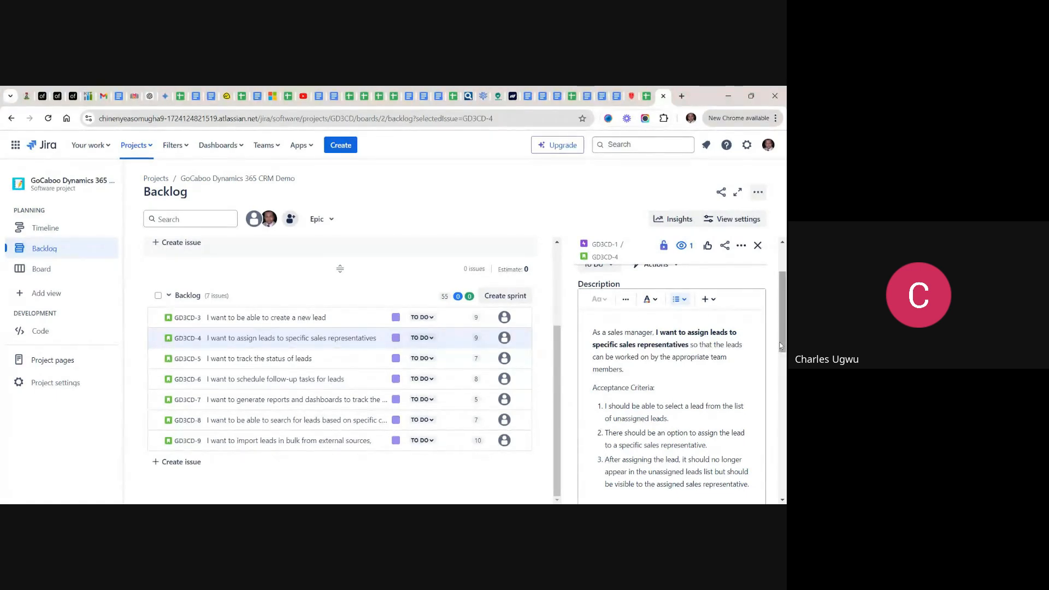
{"action": "scroll", "coordinate": [766, 361], "scroll_direction": "down", "scroll_amount": 1}
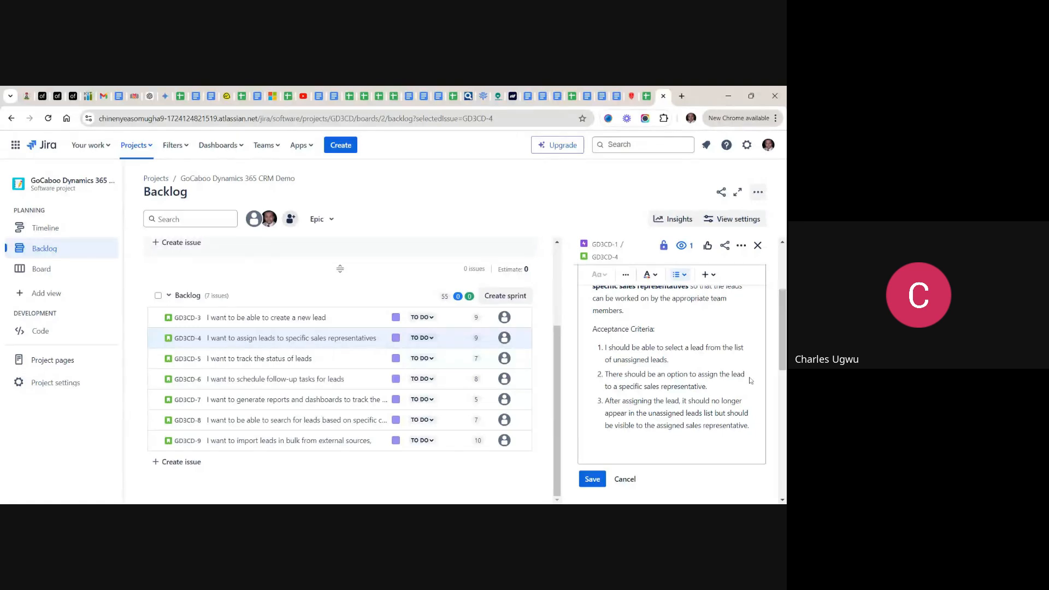
{"action": "left_click", "coordinate": [598, 483]}
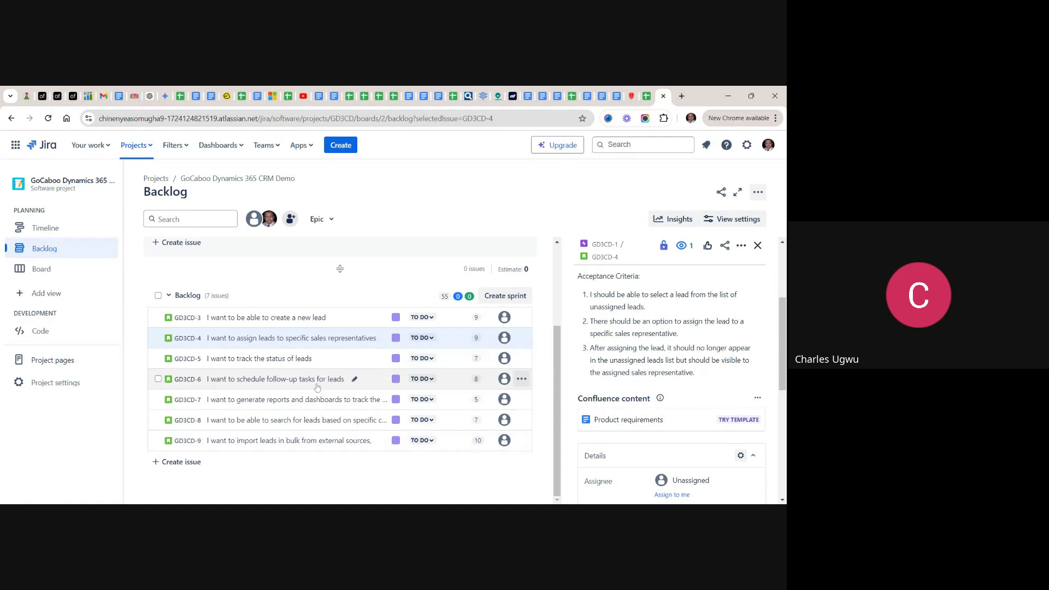
- Open the story GD3CD-5 about tracking lead status, and copy its acceptance criteria from cell D5 of the backlog spreadsheet
{"action": "left_click", "coordinate": [272, 365]}
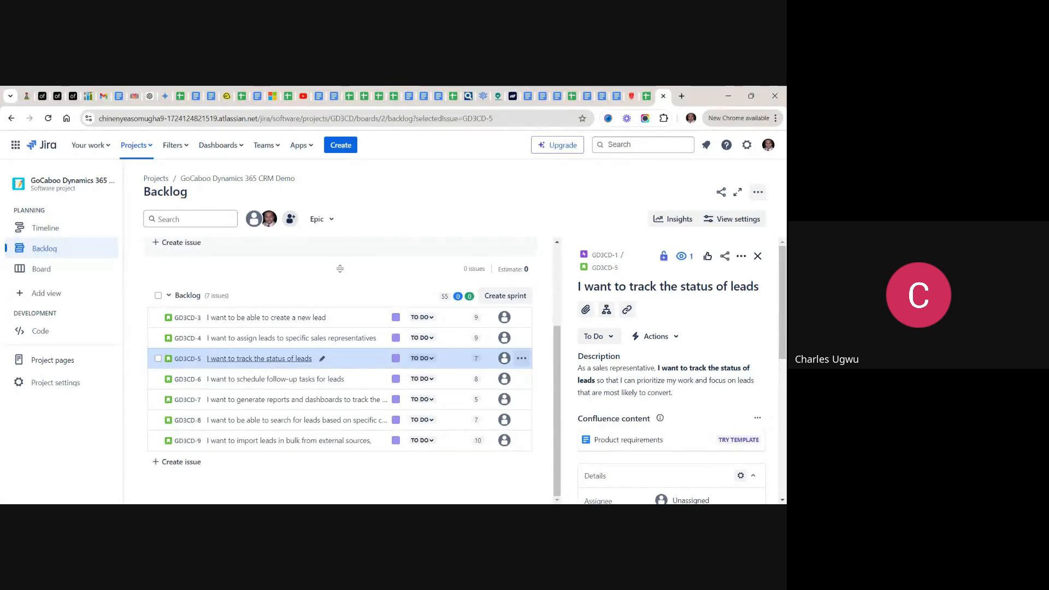
{"action": "left_click", "coordinate": [645, 96]}
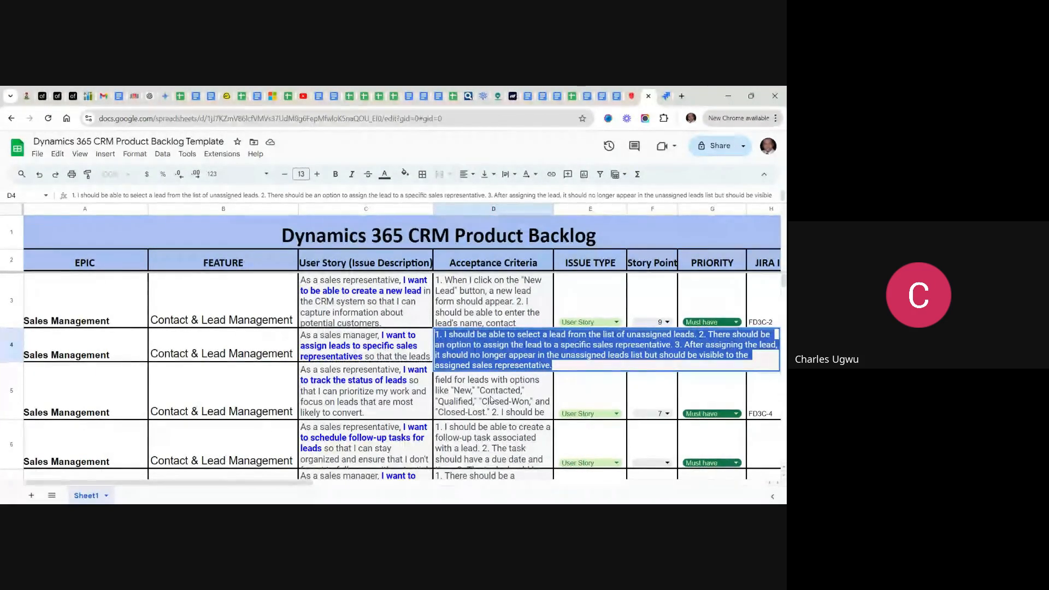
{"action": "key", "text": "Return"}
{"action": "key", "text": "Return"}
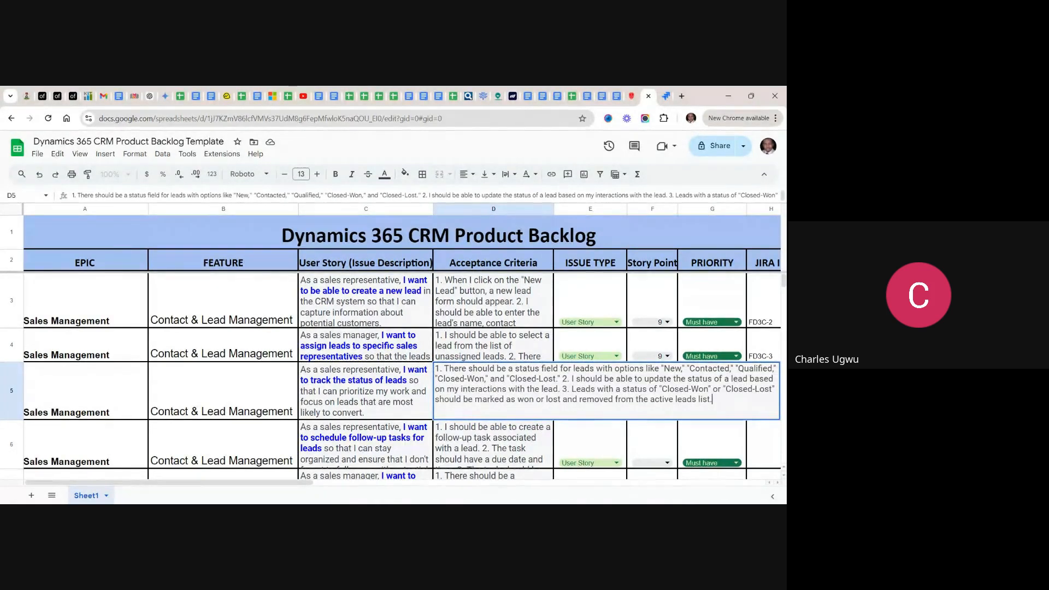
{"action": "left_click_drag", "start_coordinate": [712, 399], "coordinate": [434, 373]}
{"action": "key", "text": "ctrl+c"}
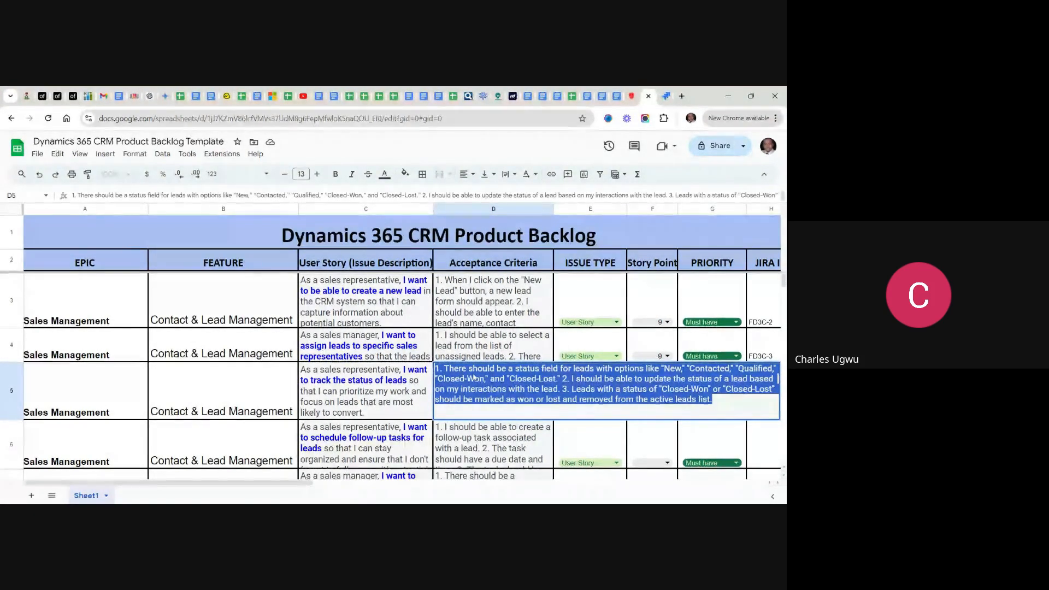
- Back in Jira, add the heading "Acceptance Criteria:" to the GD3CD-5 description and paste the copied criteria below it
{"action": "left_click", "coordinate": [666, 98]}
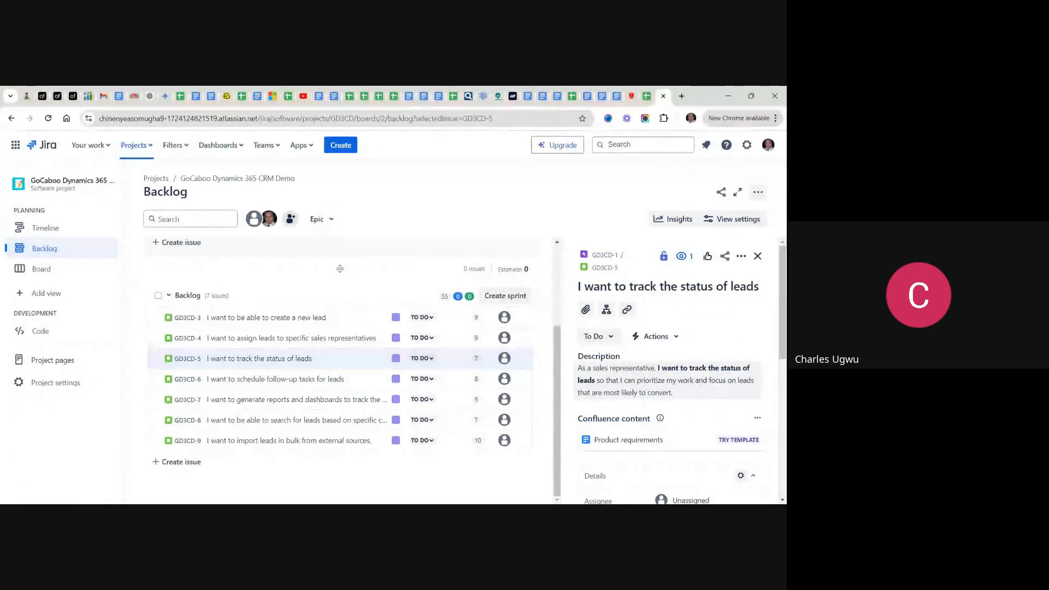
{"action": "left_click", "coordinate": [661, 381]}
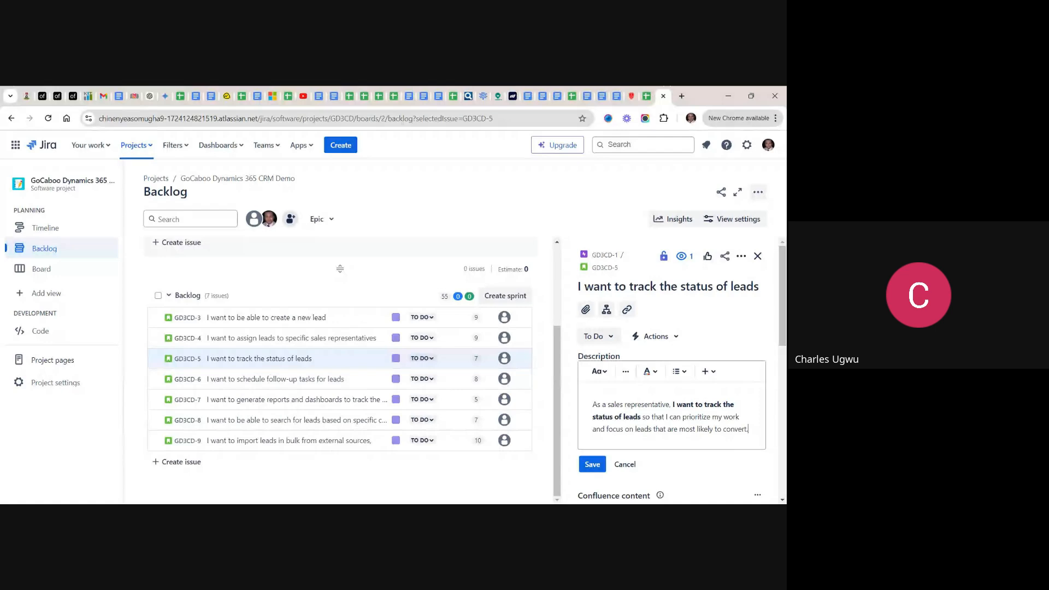
{"action": "key", "text": "Return"}
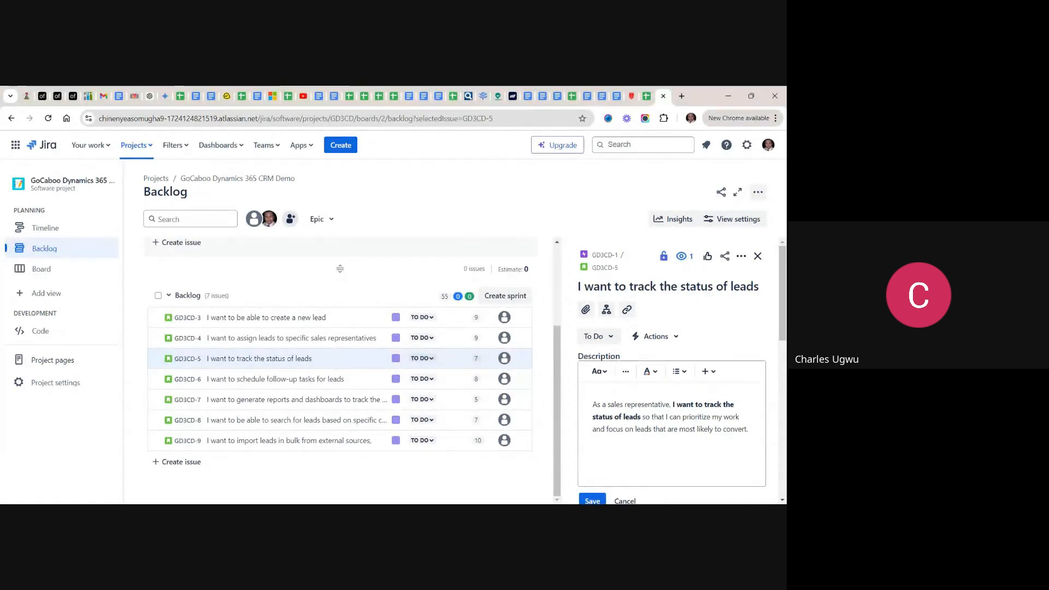
{"action": "type", "text": "A"}
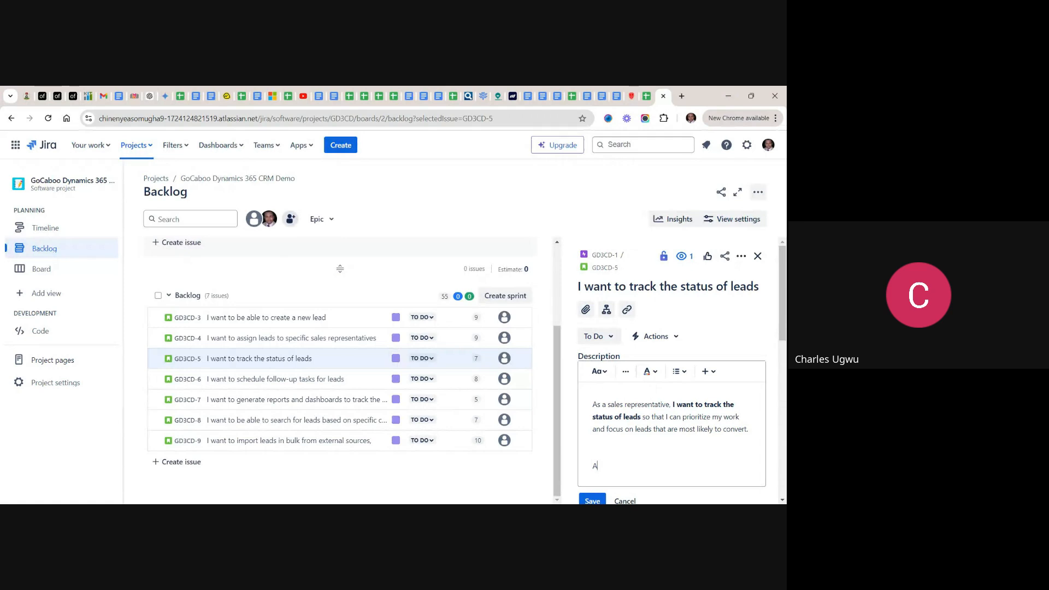
{"action": "type", "text": "cceptance"}
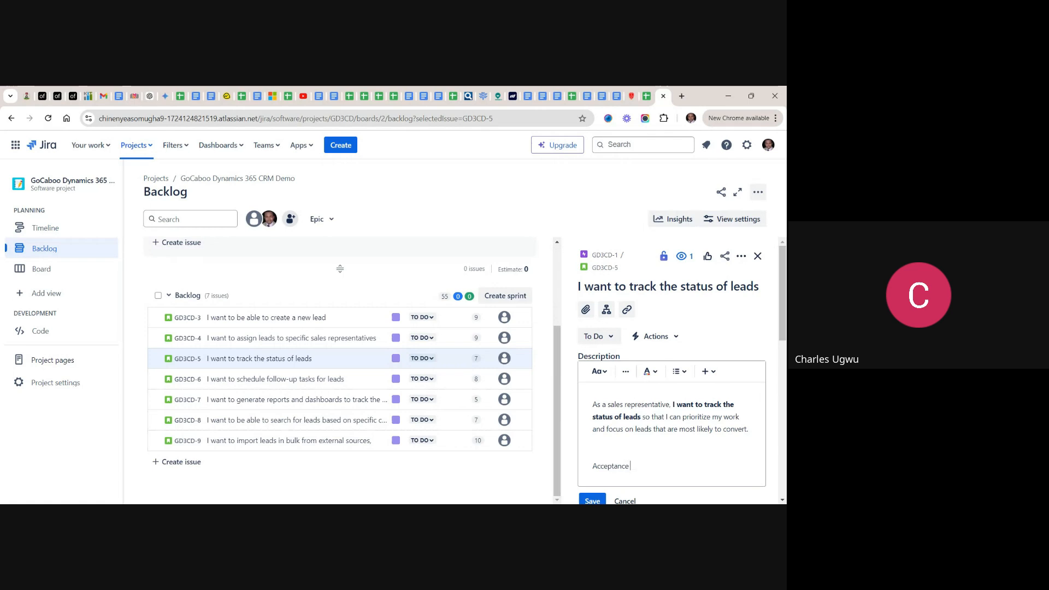
{"action": "type", "text": " Crite"}
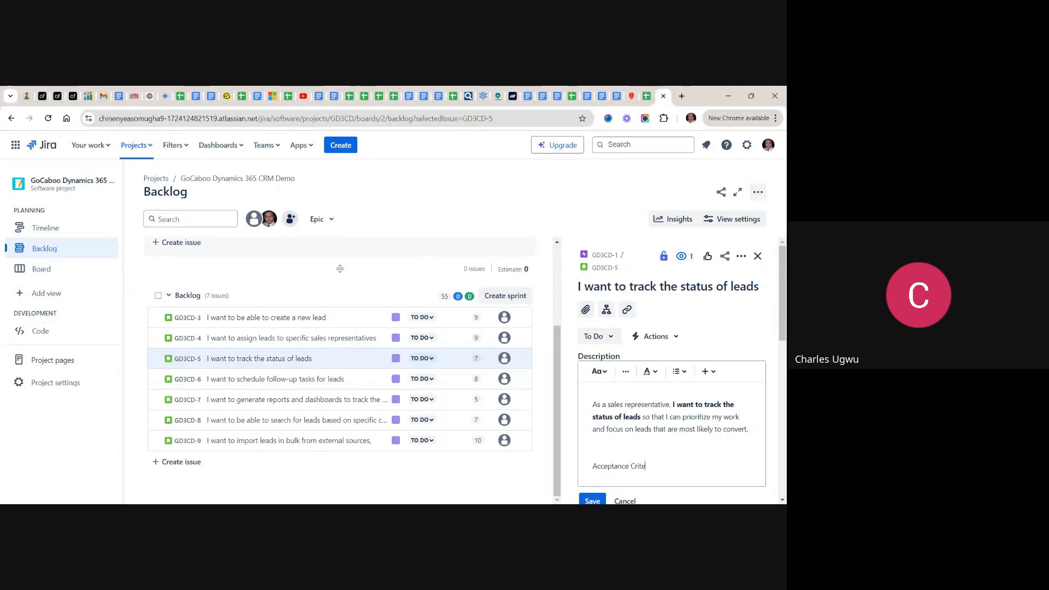
{"action": "type", "text": "ria:"}
{"action": "key", "text": "Return"}
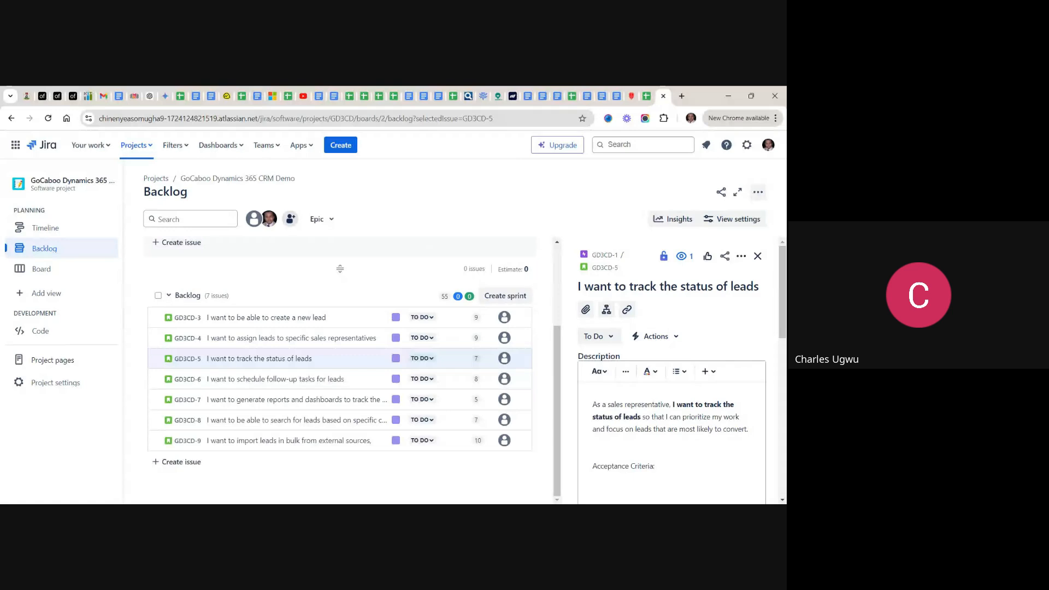
{"action": "key", "text": "ctrl+v"}
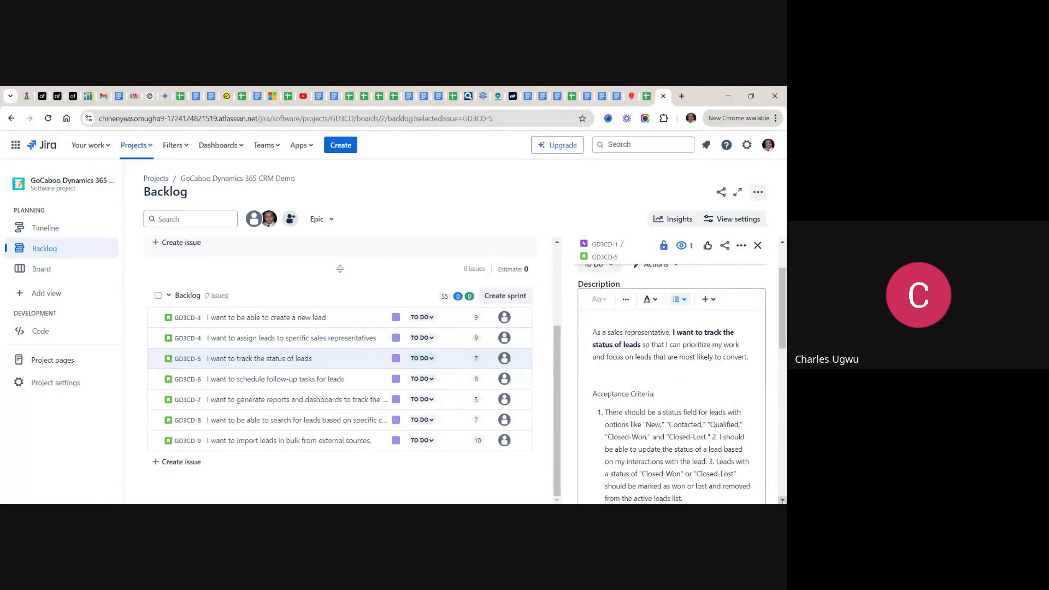
- Split the pasted GD3CD-5 criteria into three numbered list items, removing the typed numbers 2. and 3., and save the description
{"action": "scroll", "coordinate": [780, 498], "scroll_direction": "down", "scroll_amount": 2}
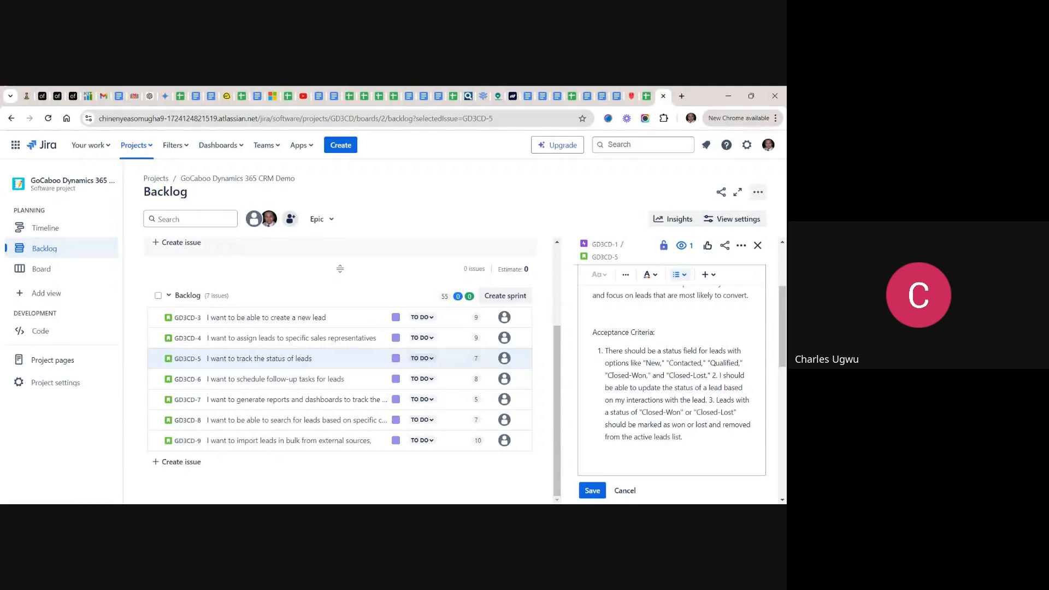
{"action": "left_click", "coordinate": [717, 376]}
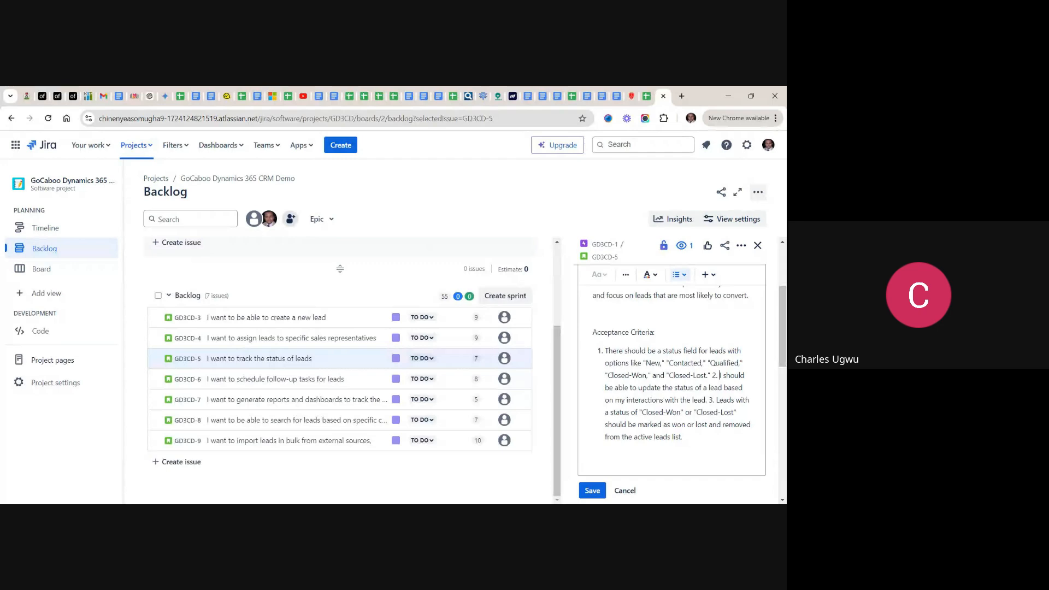
{"action": "key", "text": "BackSpace"}
{"action": "key", "text": "BackSpace"}
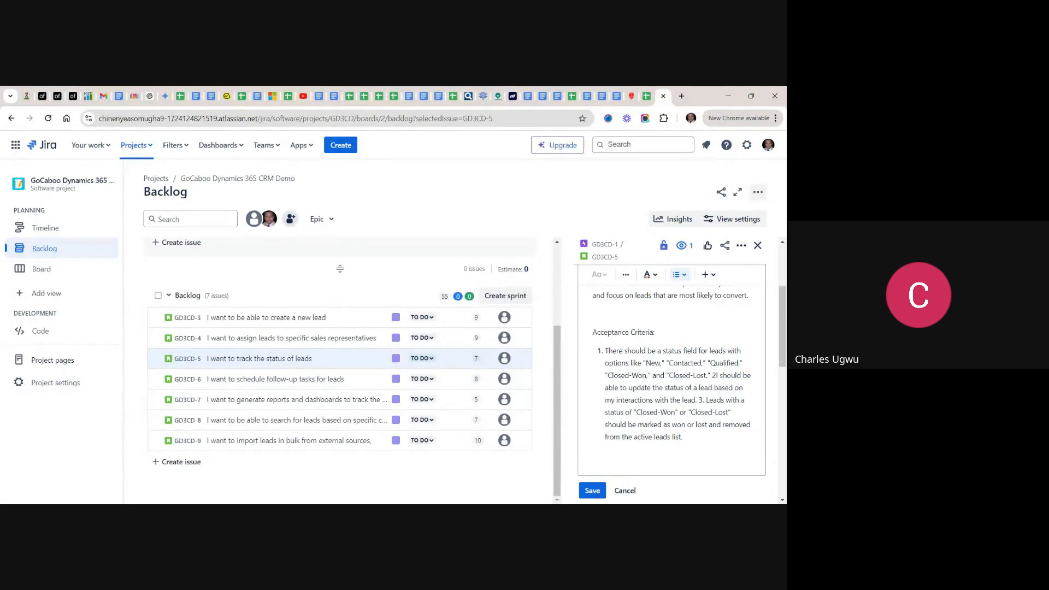
{"action": "key", "text": "BackSpace"}
{"action": "key", "text": "Return"}
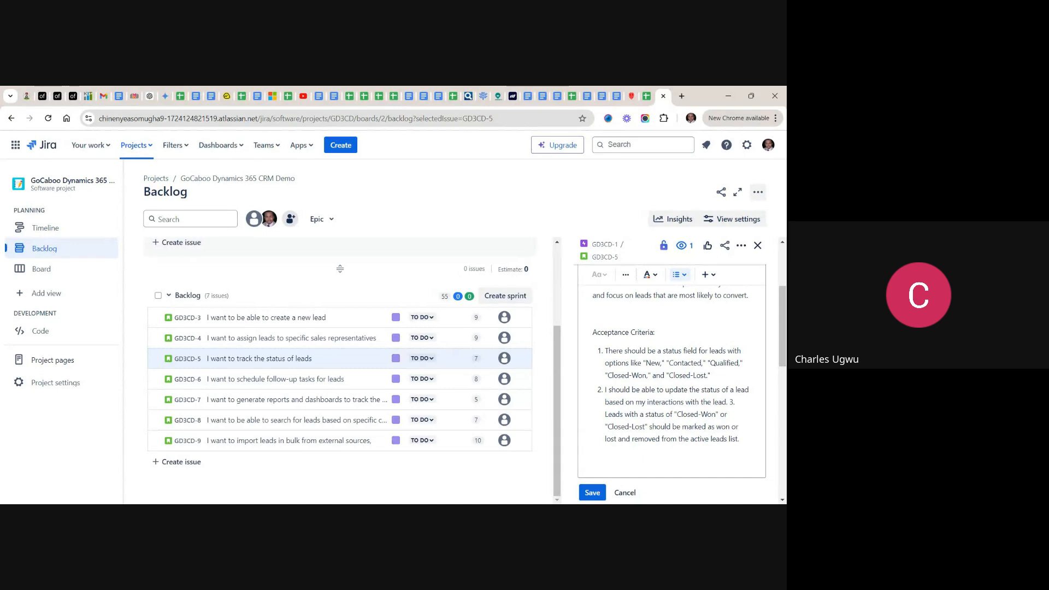
{"action": "key", "text": "BackSpace"}
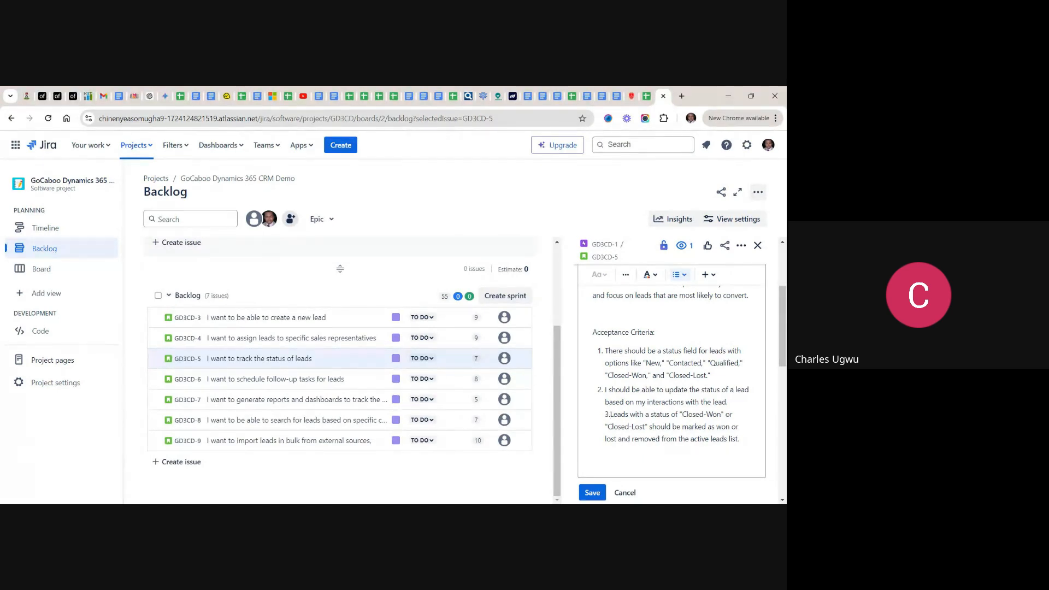
{"action": "key", "text": "BackSpace"}
{"action": "key", "text": "BackSpace"}
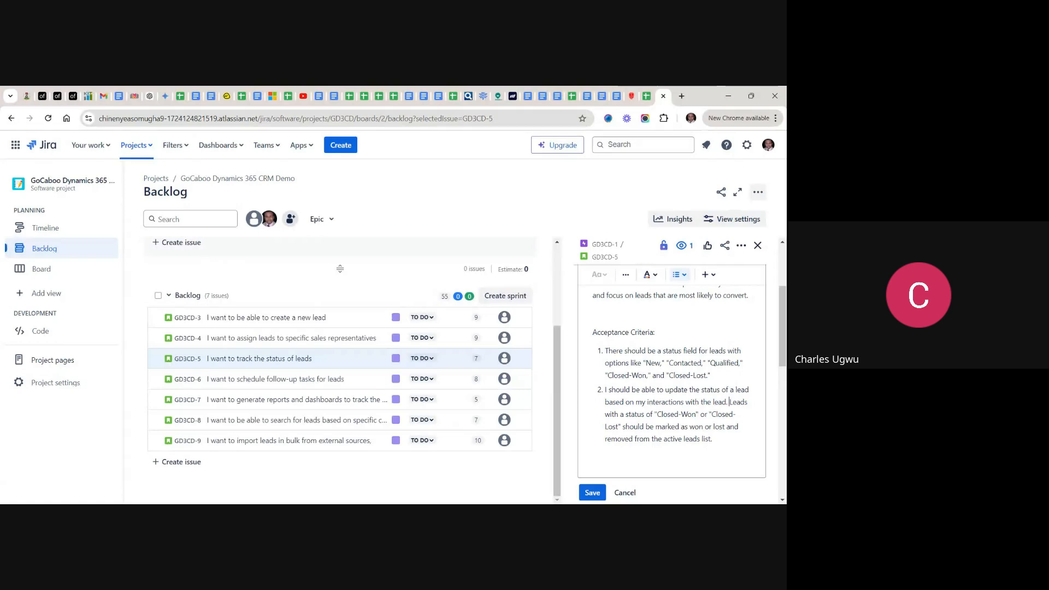
{"action": "key", "text": "Return"}
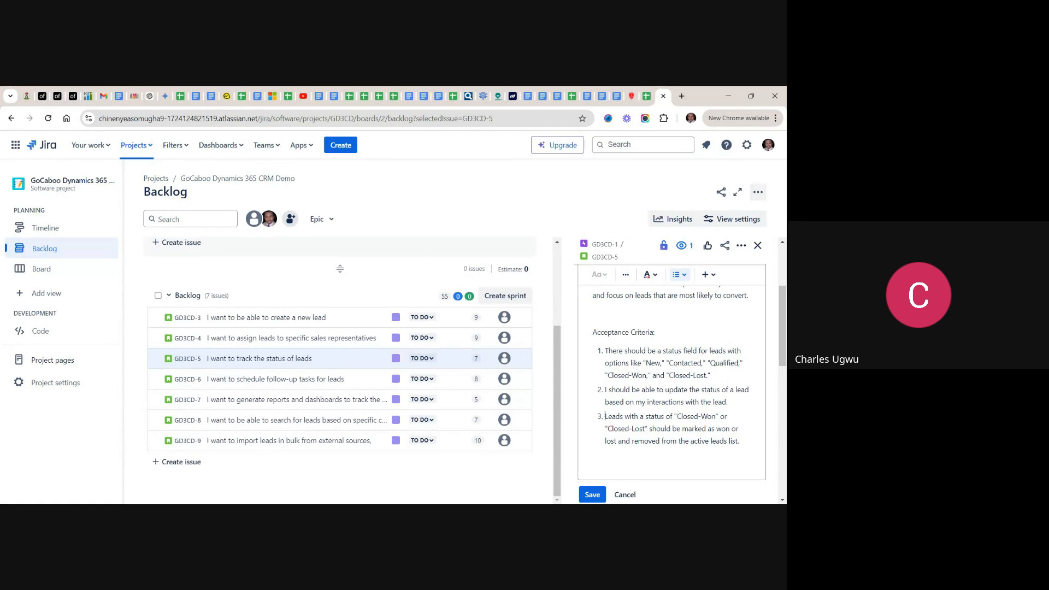
{"action": "left_click", "coordinate": [594, 496]}
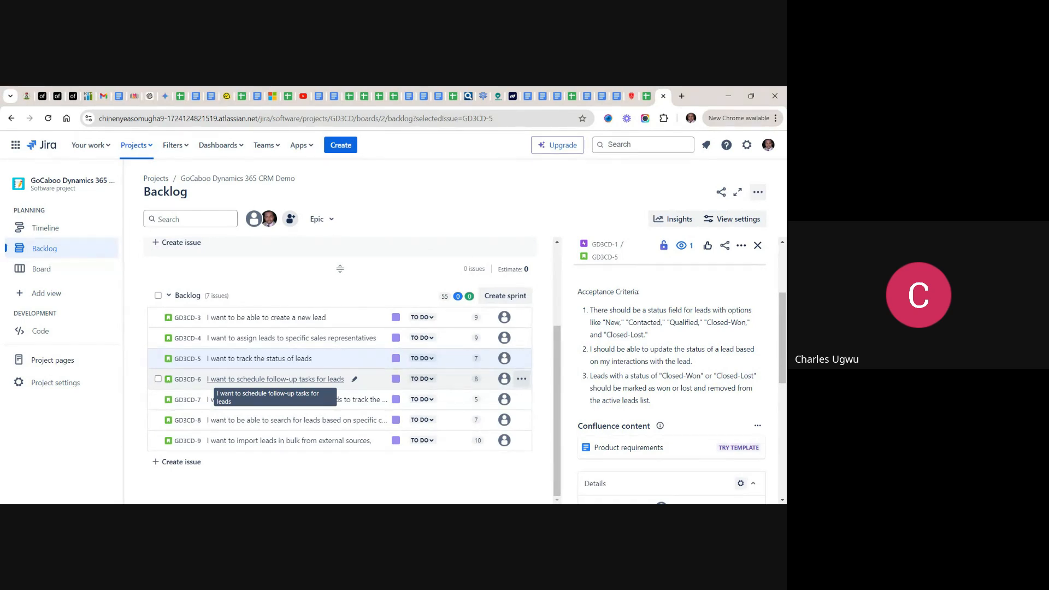
- Open the story GD3CD-6 about scheduling follow-up tasks, and copy its acceptance criteria from cell D6 of the backlog spreadsheet
{"action": "left_click", "coordinate": [235, 381]}
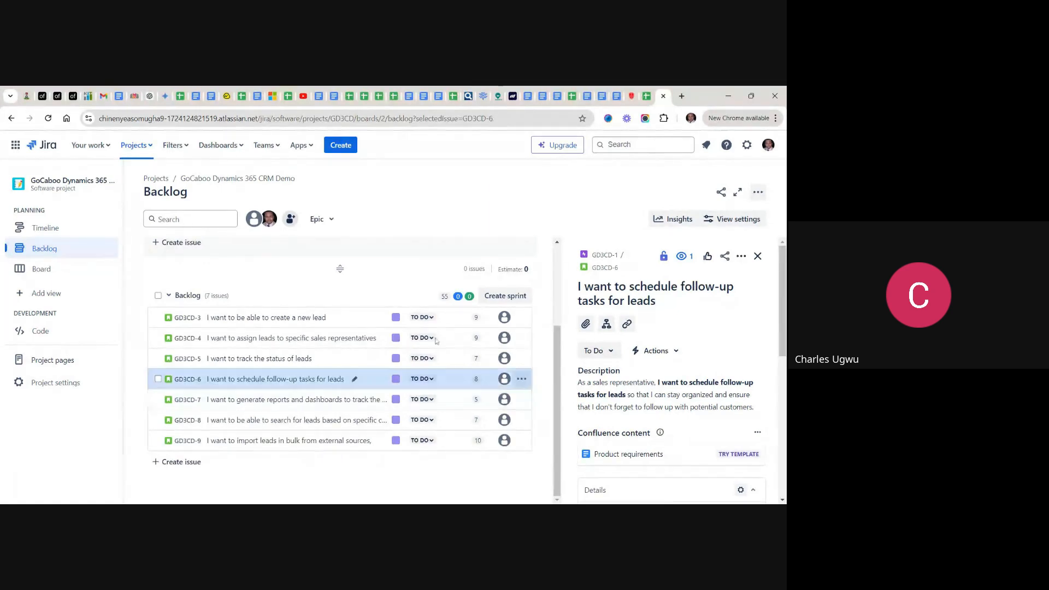
{"action": "left_click", "coordinate": [647, 98]}
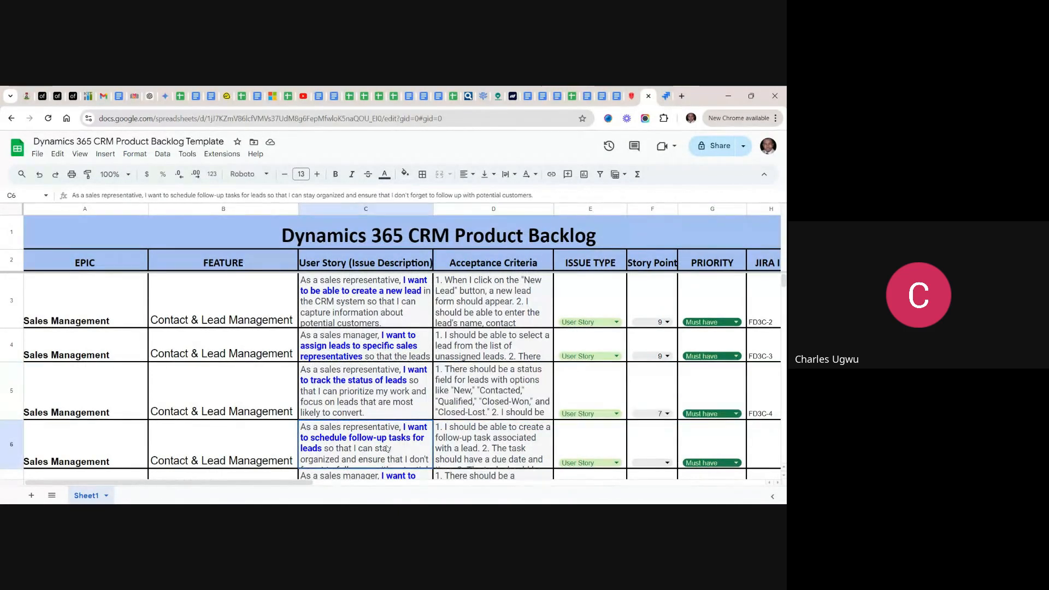
{"action": "left_click", "coordinate": [490, 437]}
{"action": "double_click", "coordinate": [490, 438]}
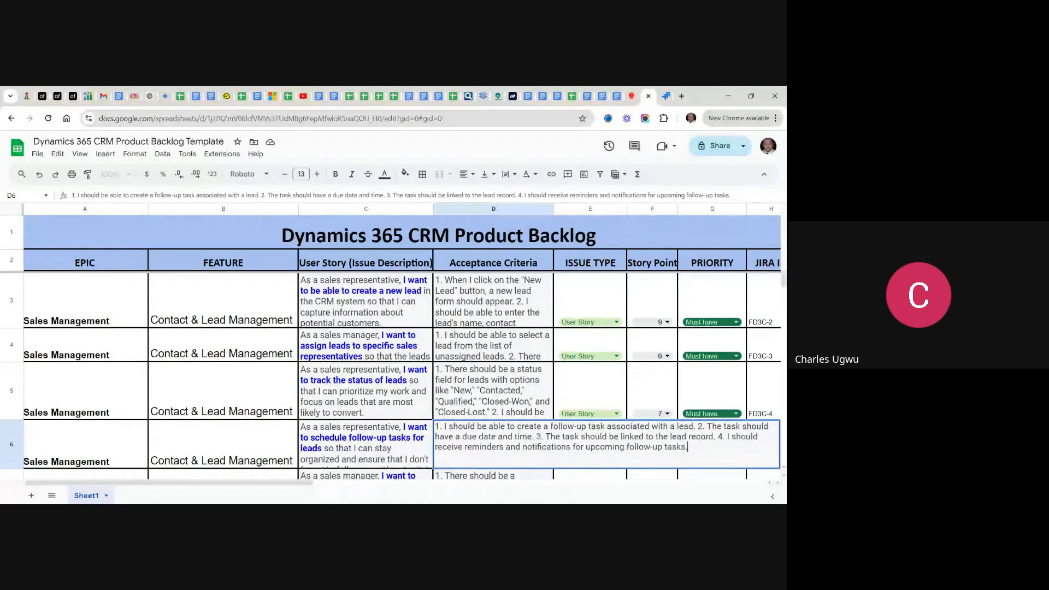
{"action": "left_click_drag", "start_coordinate": [688, 448], "coordinate": [435, 427]}
{"action": "key", "text": "ctrl+c"}
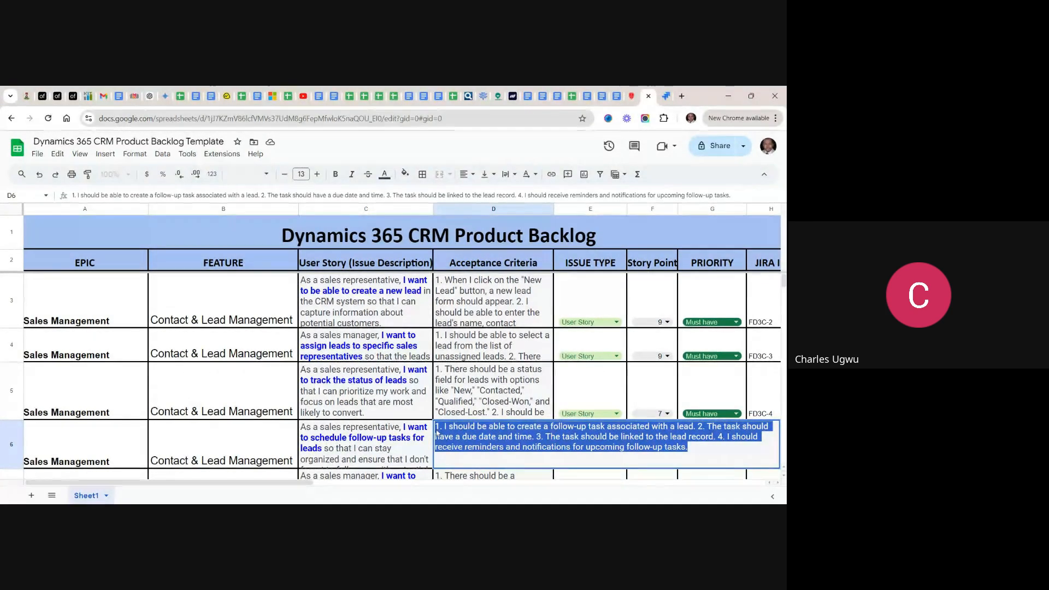
- Back in Jira, edit the GD3CD-6 description and add an acceptance criteria heading below the story text, separated by a blank line
{"action": "left_click", "coordinate": [668, 97]}
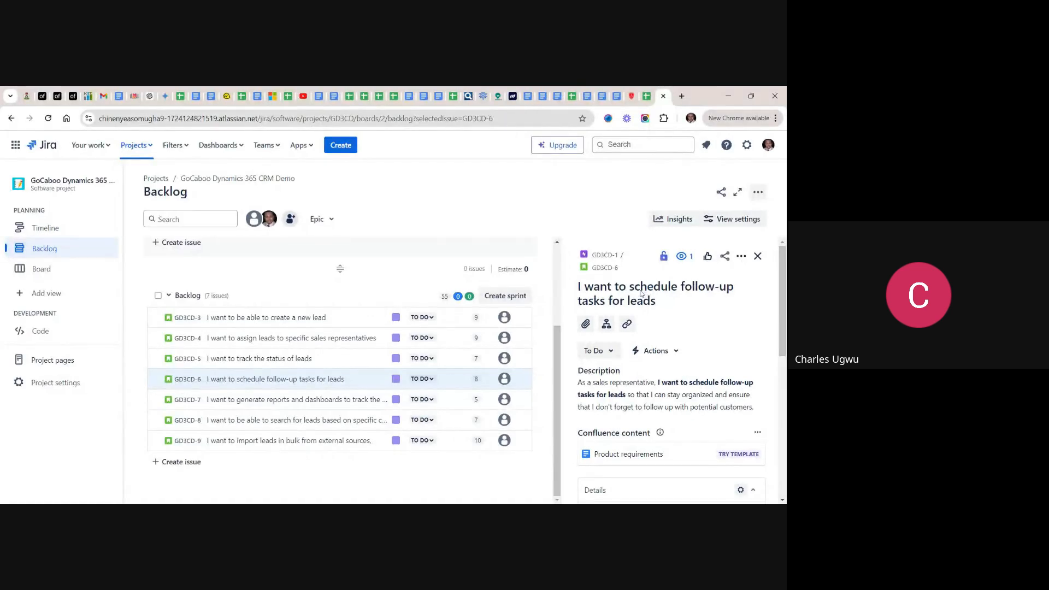
{"action": "left_click", "coordinate": [666, 395]}
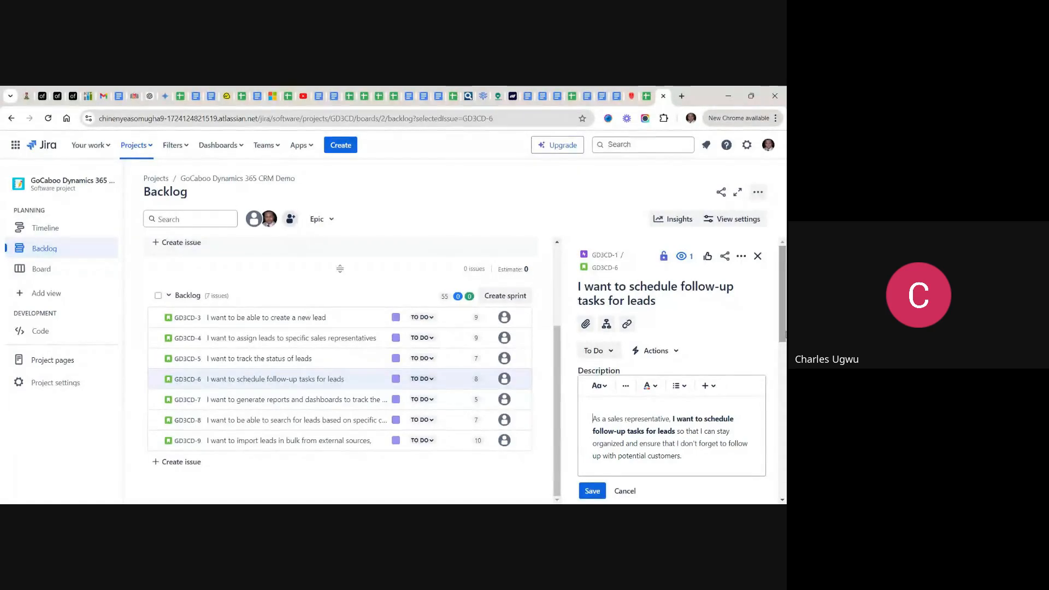
{"action": "left_click_drag", "start_coordinate": [785, 334], "coordinate": [786, 358]}
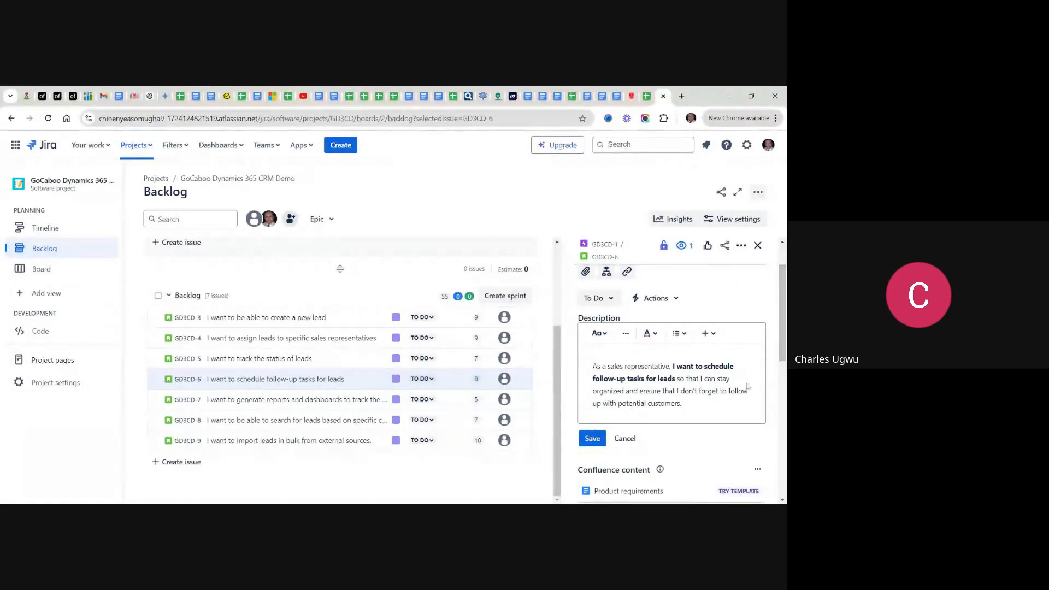
{"action": "left_click", "coordinate": [694, 413]}
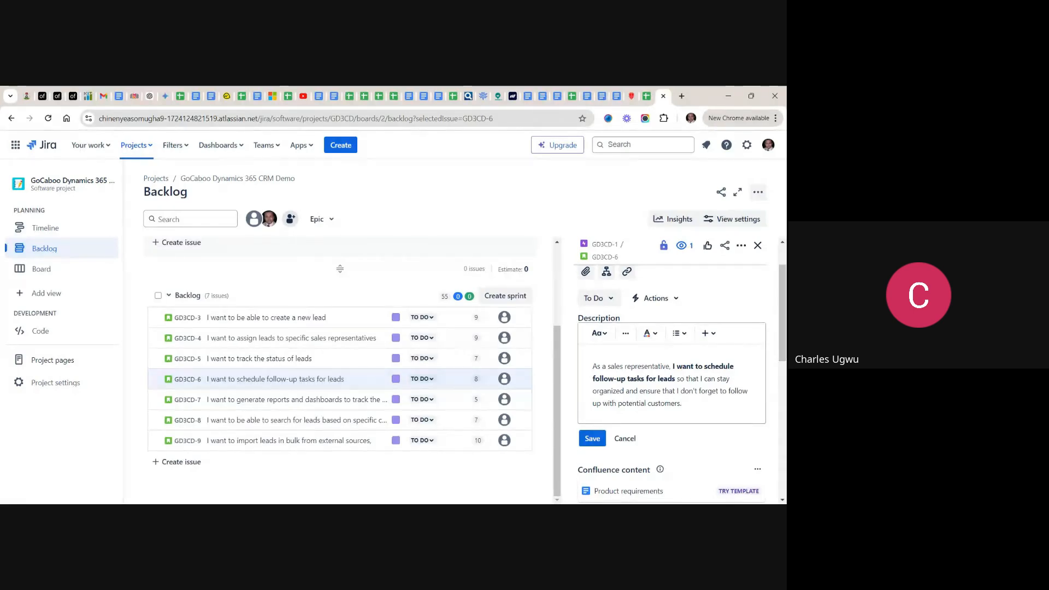
{"action": "key", "text": "Return"}
{"action": "key", "text": "Return"}
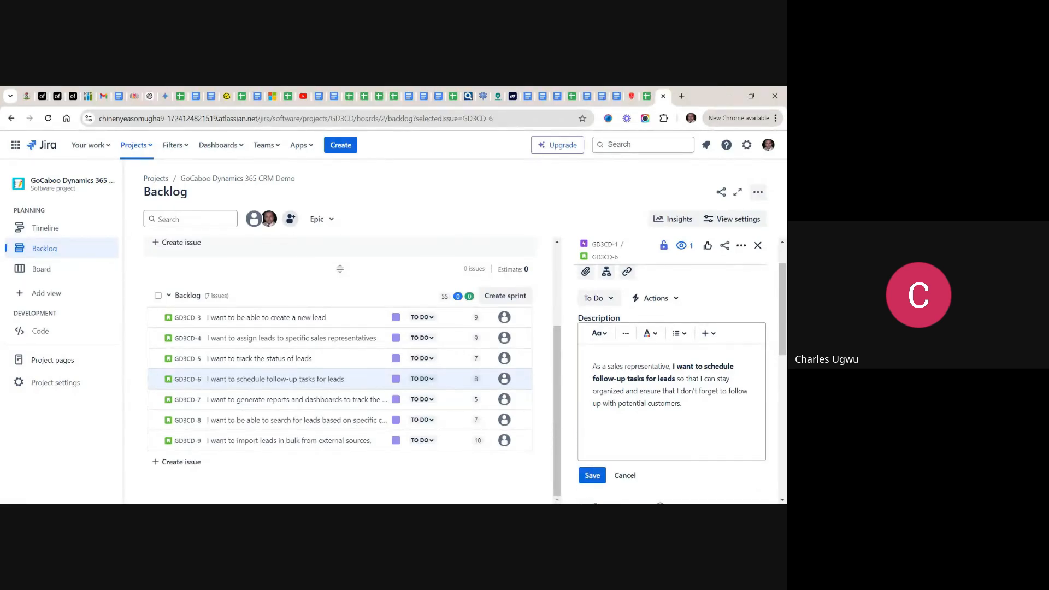
{"action": "type", "text": "Acceptance Criterai:"}
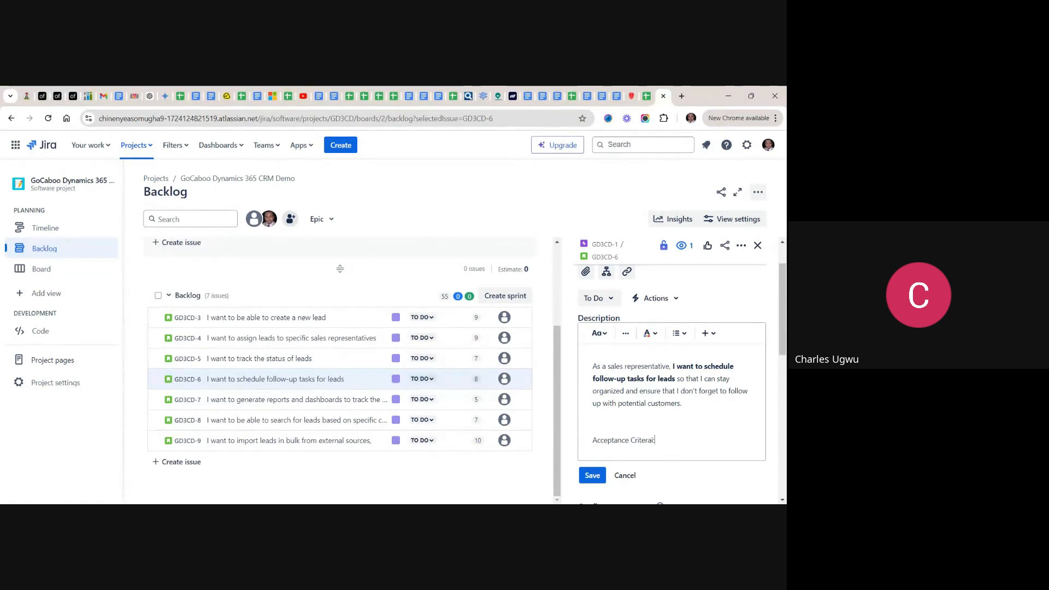
{"action": "key", "text": "Return"}
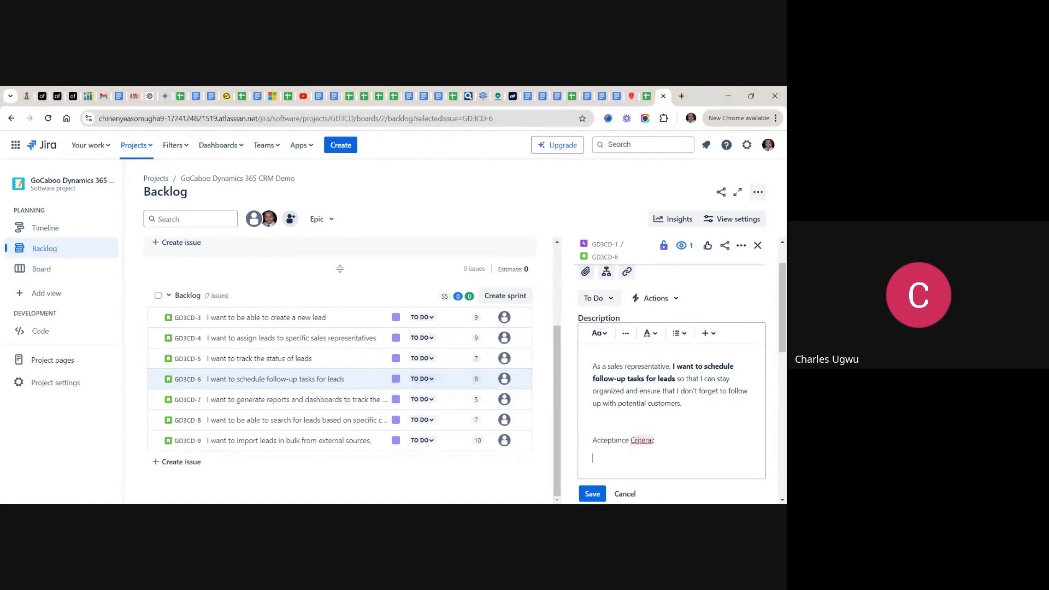
- Correct the misspelled heading word to "Criteria" and paste the copied acceptance criteria below the heading
{"action": "left_click", "coordinate": [641, 441]}
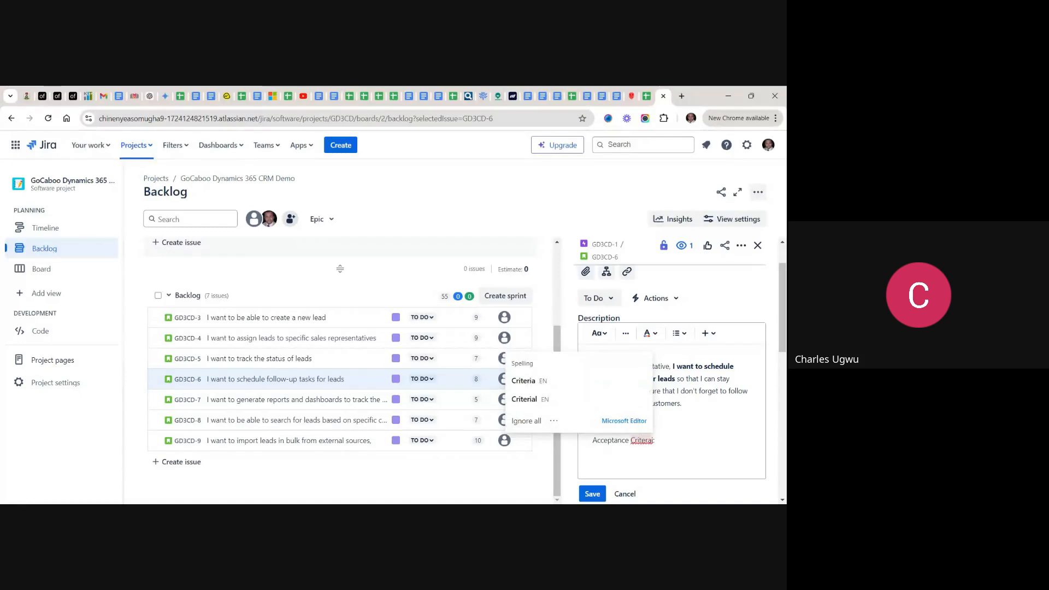
{"action": "left_click", "coordinate": [642, 442]}
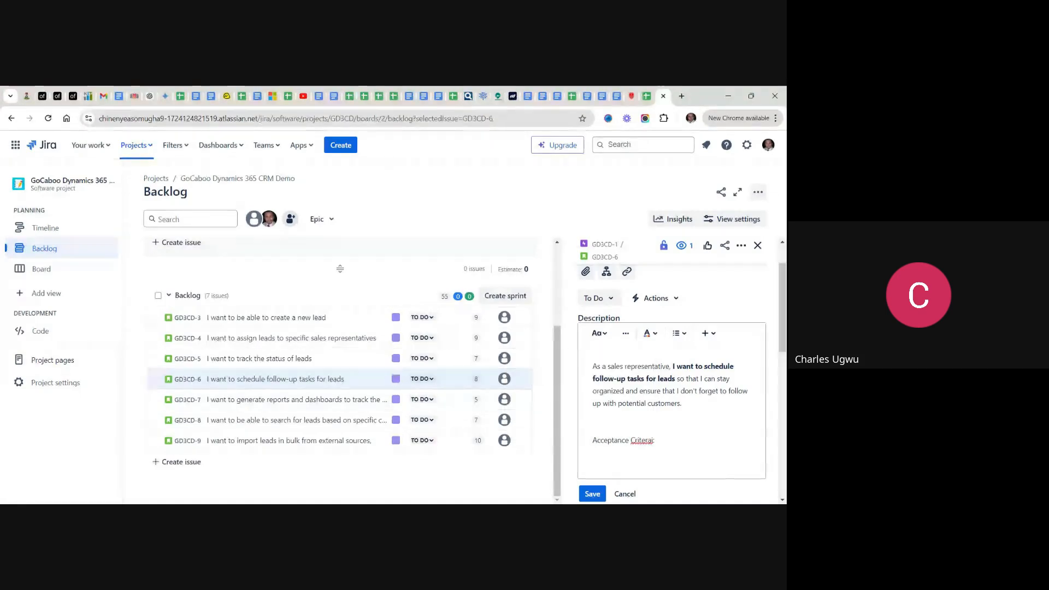
{"action": "left_click", "coordinate": [642, 440]}
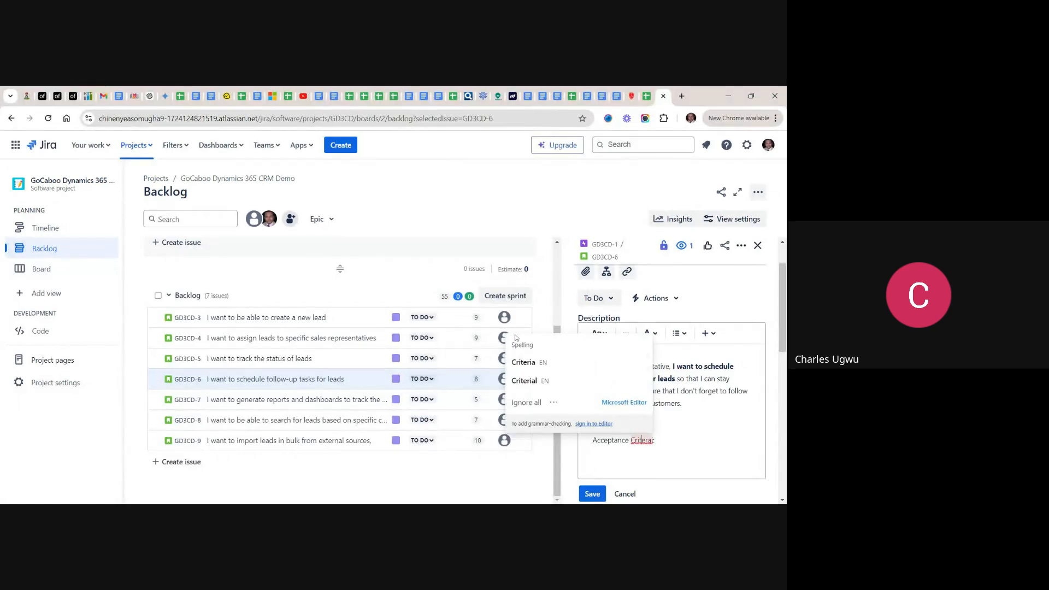
{"action": "left_click", "coordinate": [523, 367]}
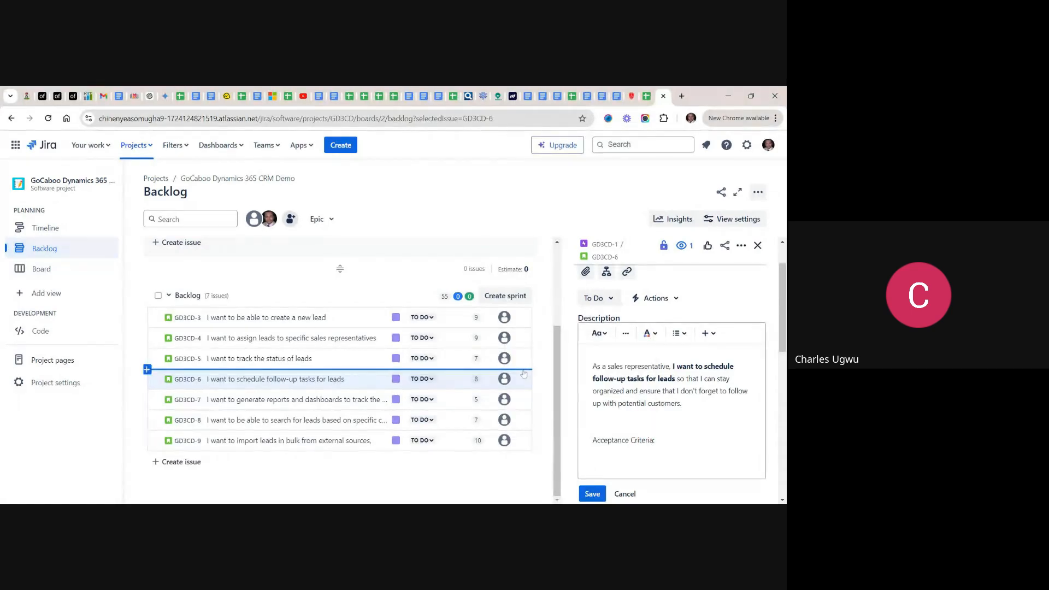
{"action": "type", "text": ":"}
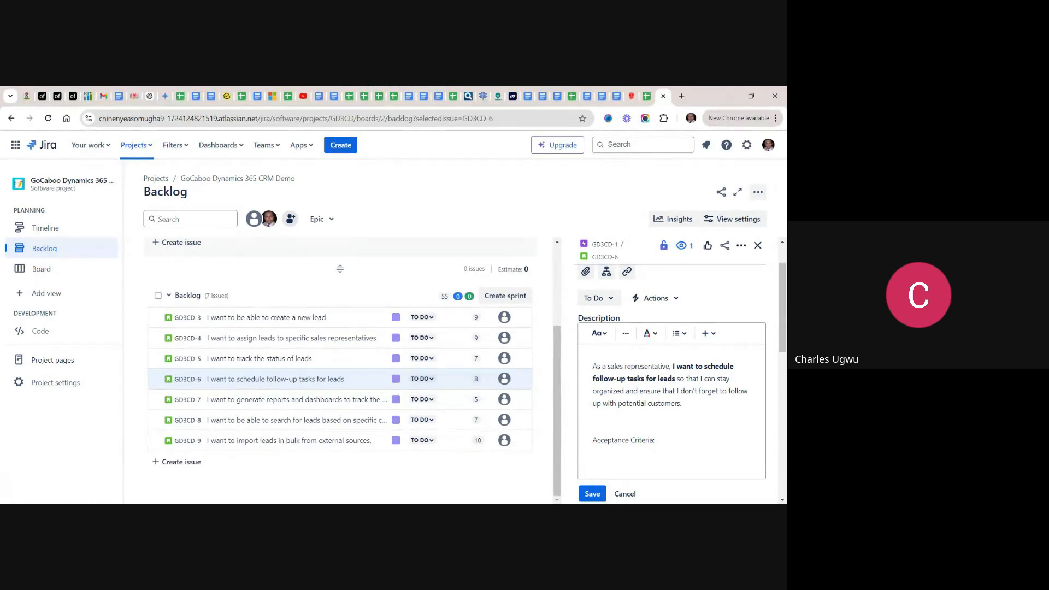
{"action": "key", "text": "Return"}
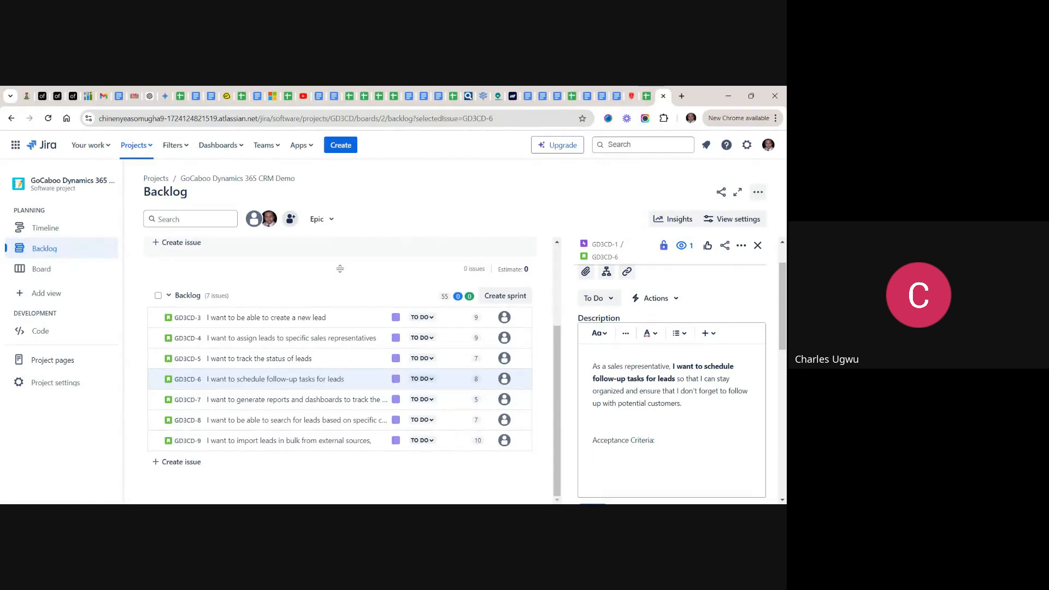
{"action": "key", "text": "ctrl+v"}
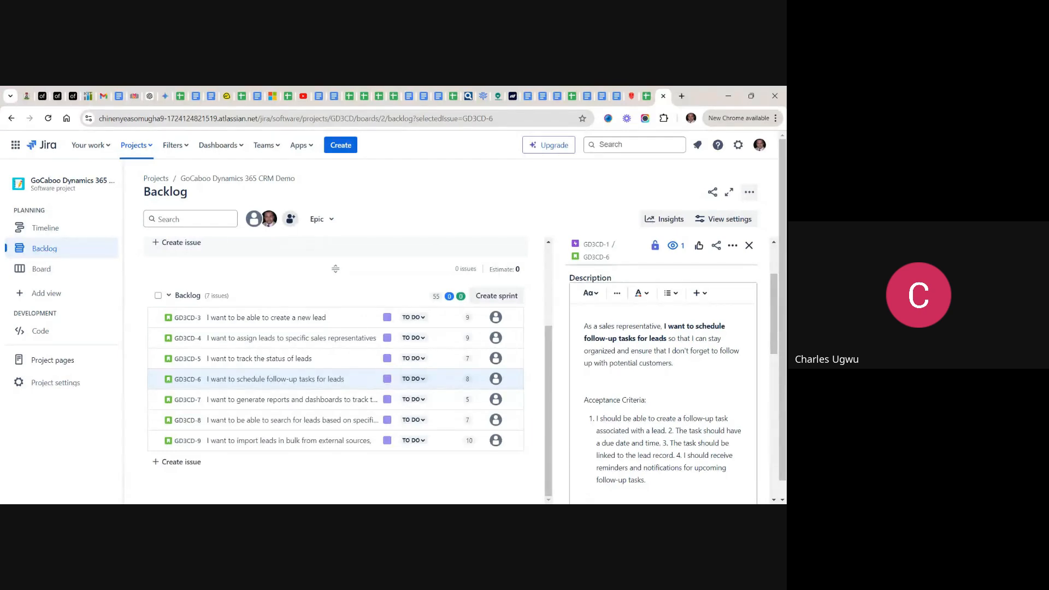
- Move the due-date and lead-record criteria into their own numbered list items, removing the typed numbers 2. and 3
{"action": "left_click", "coordinate": [676, 431]}
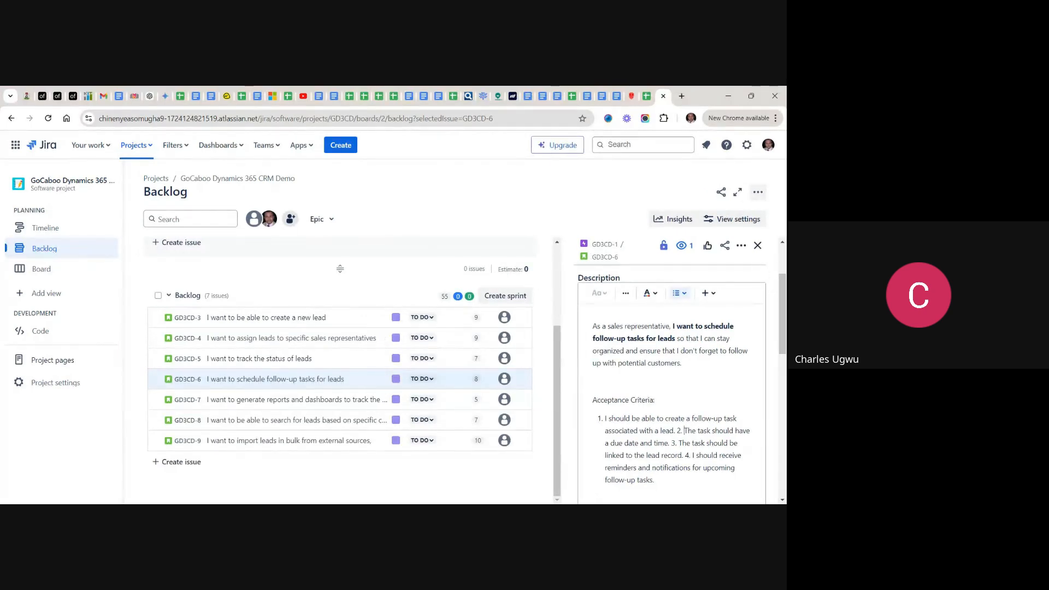
{"action": "key", "text": "BackSpace"}
{"action": "key", "text": "BackSpace"}
{"action": "key", "text": "BackSpace"}
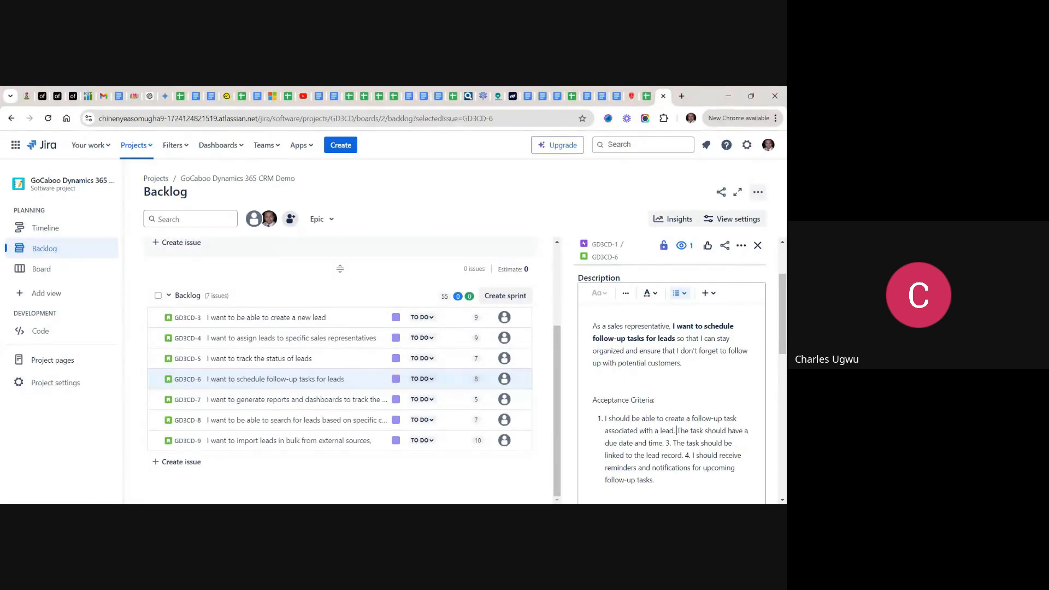
{"action": "key", "text": "Return"}
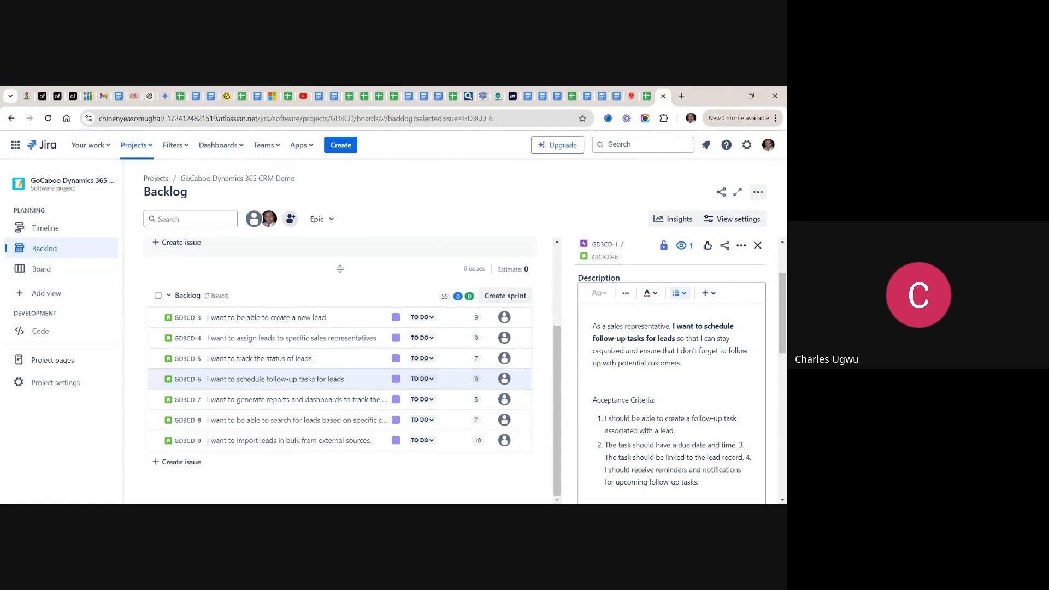
{"action": "left_click", "coordinate": [605, 457]}
{"action": "key", "text": "BackSpace"}
{"action": "key", "text": "BackSpace"}
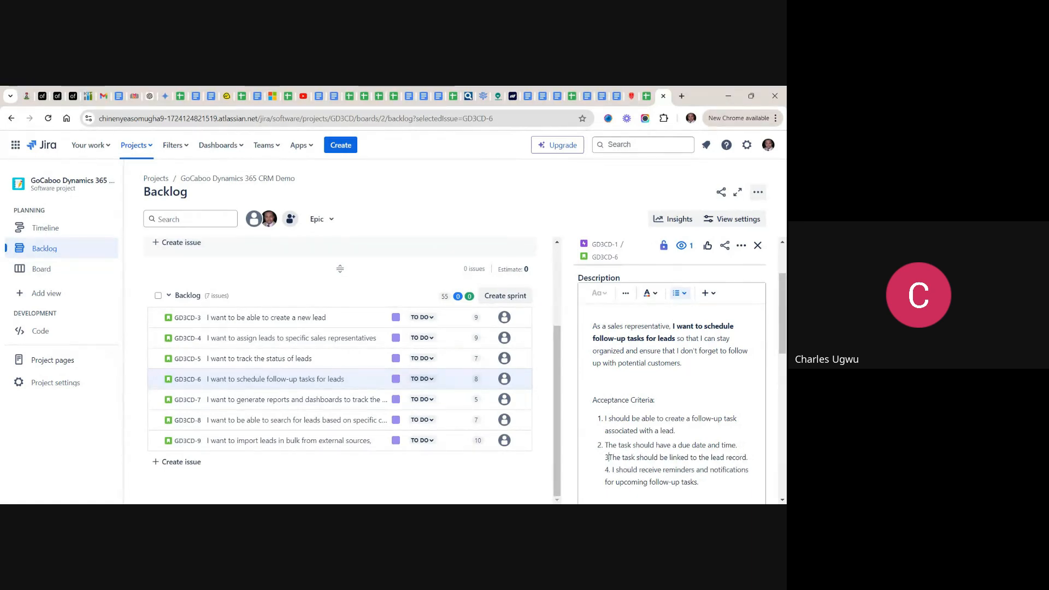
{"action": "key", "text": "BackSpace"}
{"action": "key", "text": "Return"}
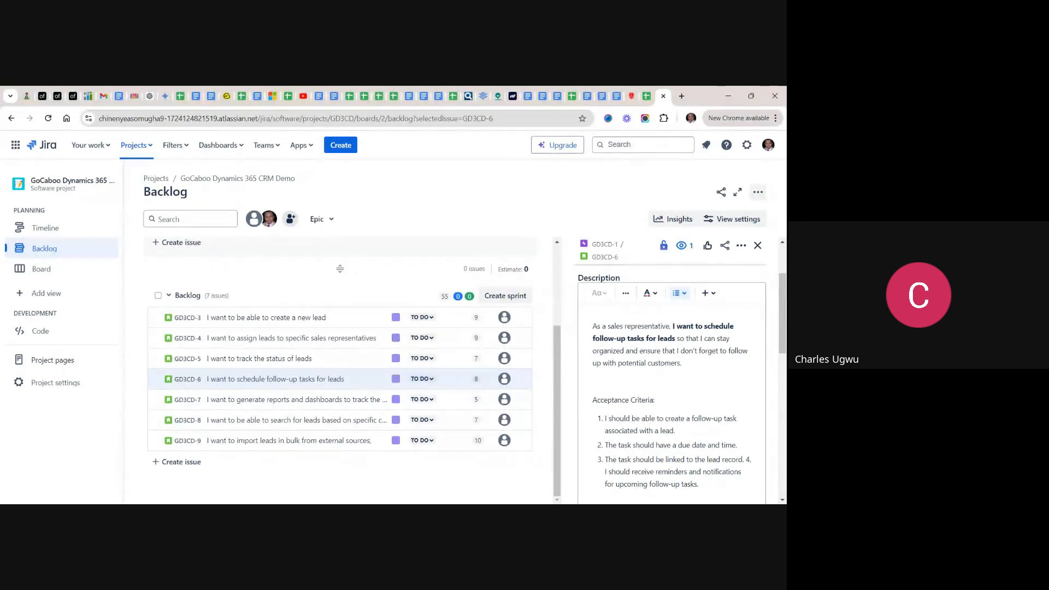
- Make the reminders and notifications criterion a fourth list item without its typed number 4., and save the GD3CD-6 description
{"action": "left_click", "coordinate": [606, 473]}
{"action": "key", "text": "BackSpace"}
{"action": "key", "text": "BackSpace"}
{"action": "key", "text": "BackSpace"}
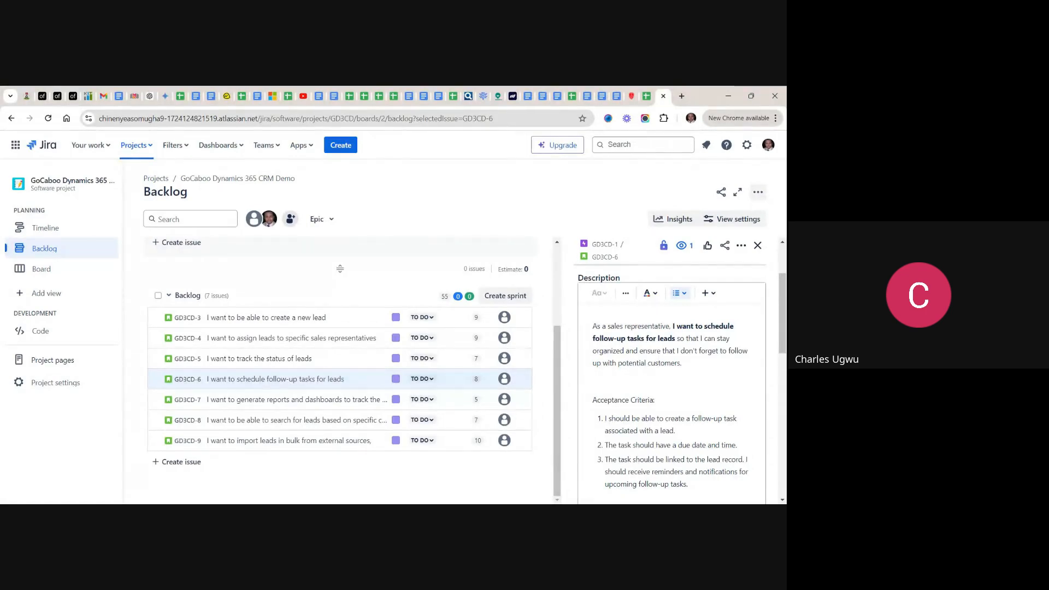
{"action": "key", "text": "Return"}
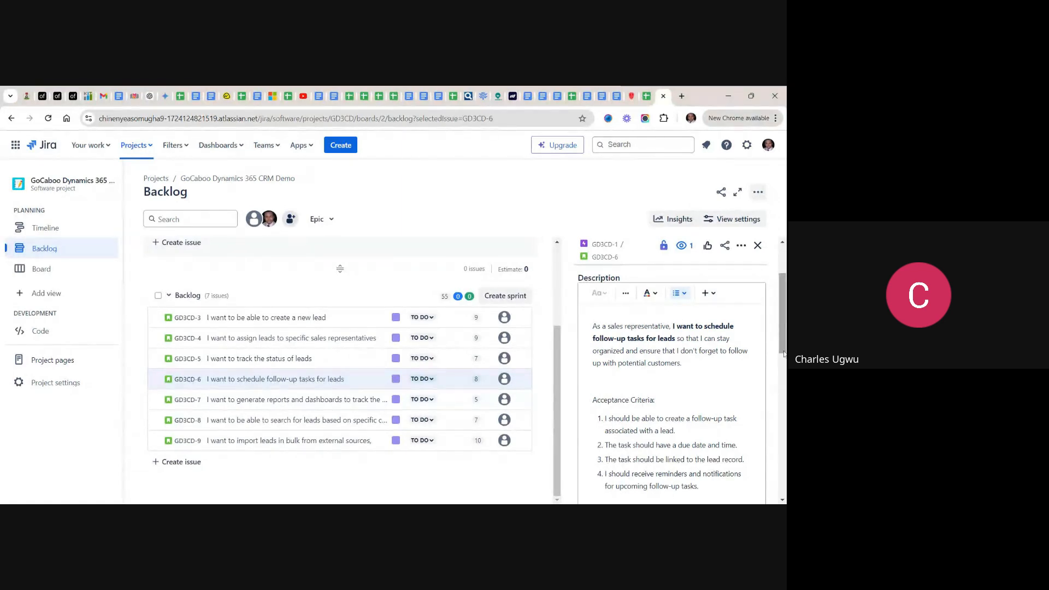
{"action": "scroll", "coordinate": [692, 403], "scroll_direction": "down", "scroll_amount": 3}
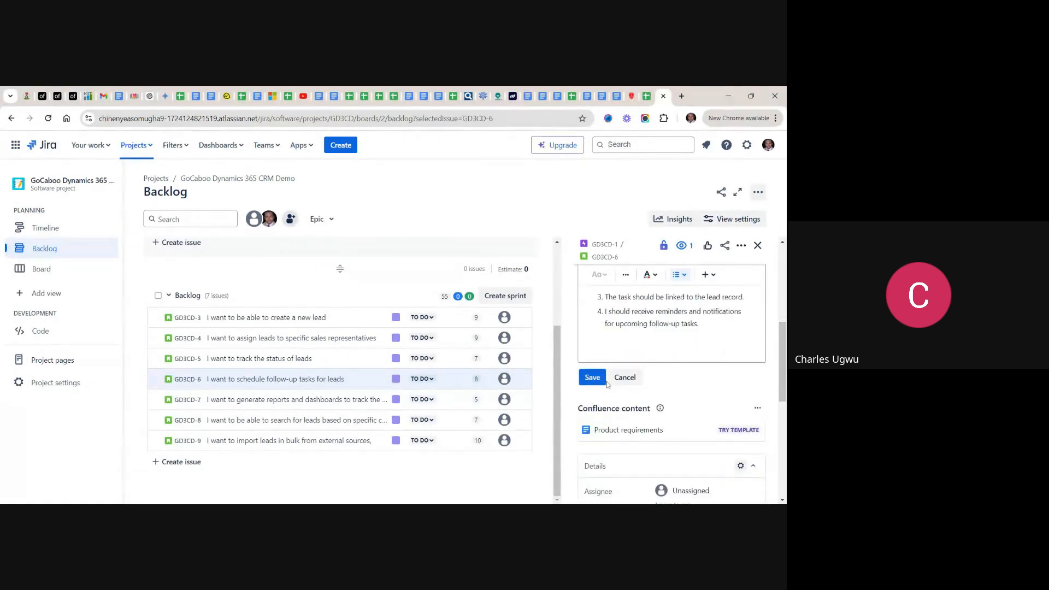
{"action": "scroll", "coordinate": [595, 384], "scroll_direction": "down", "scroll_amount": 3}
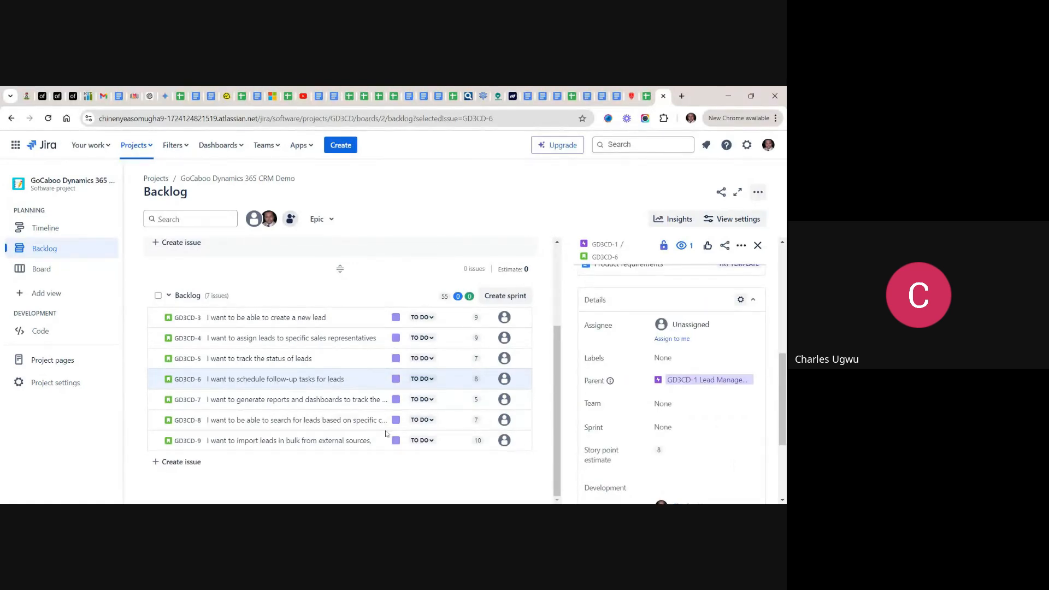
- Open the GD3CD-7 story, start editing its description, and add blank lines below the story text
{"action": "left_click", "coordinate": [270, 402]}
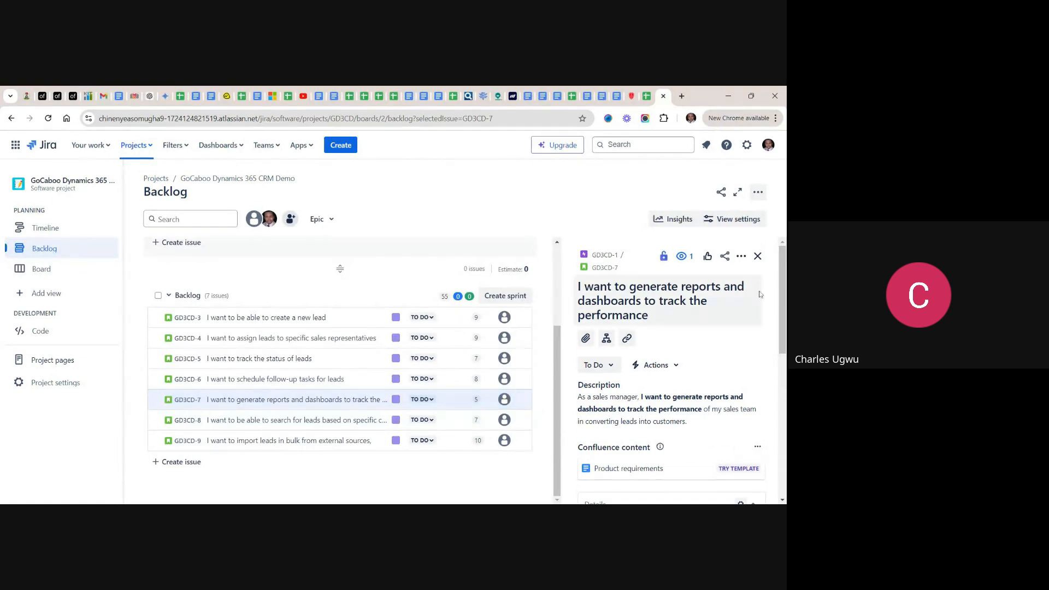
{"action": "scroll", "coordinate": [782, 308], "scroll_direction": "down", "scroll_amount": 1}
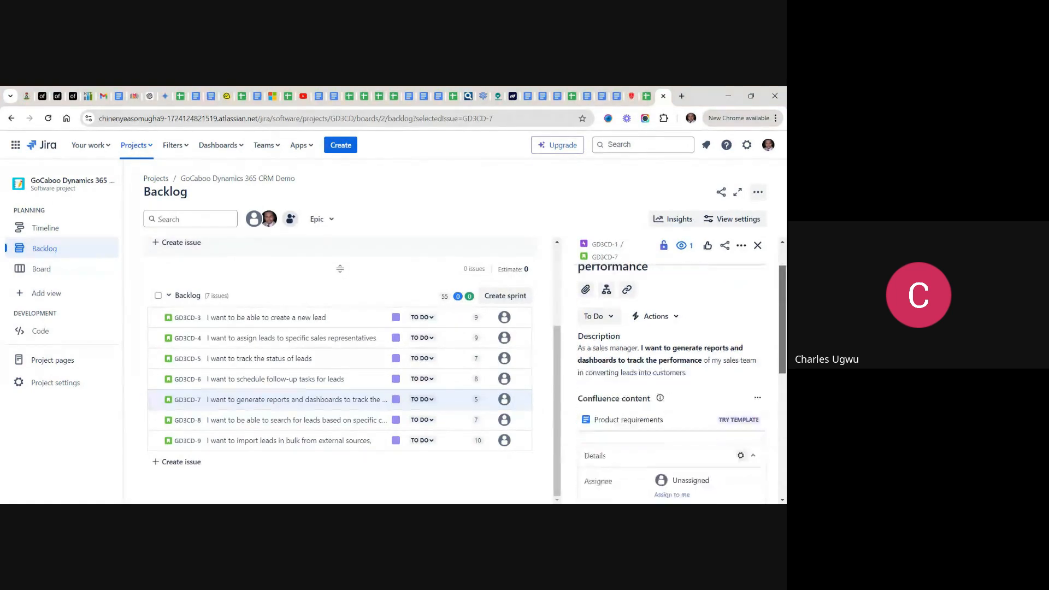
{"action": "scroll", "coordinate": [782, 345], "scroll_direction": "down", "scroll_amount": 1}
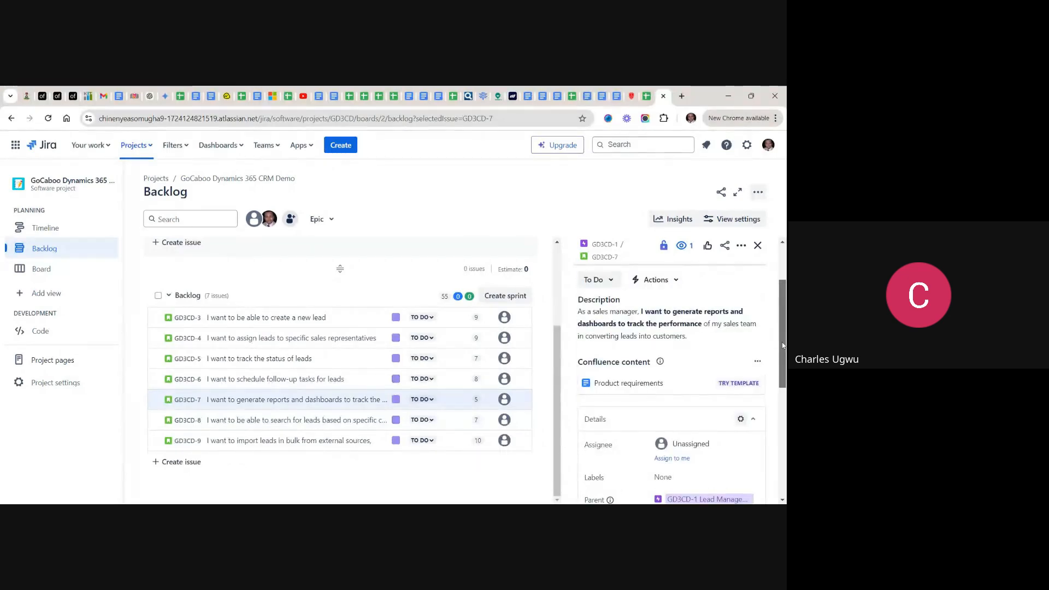
{"action": "scroll", "coordinate": [782, 346], "scroll_direction": "up", "scroll_amount": 1}
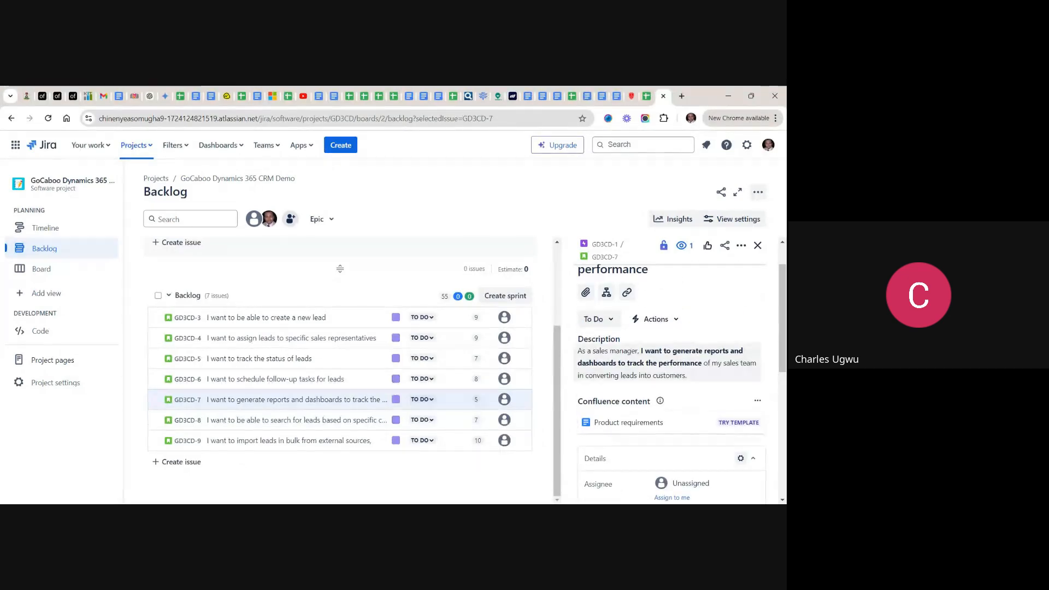
{"action": "left_click", "coordinate": [670, 364]}
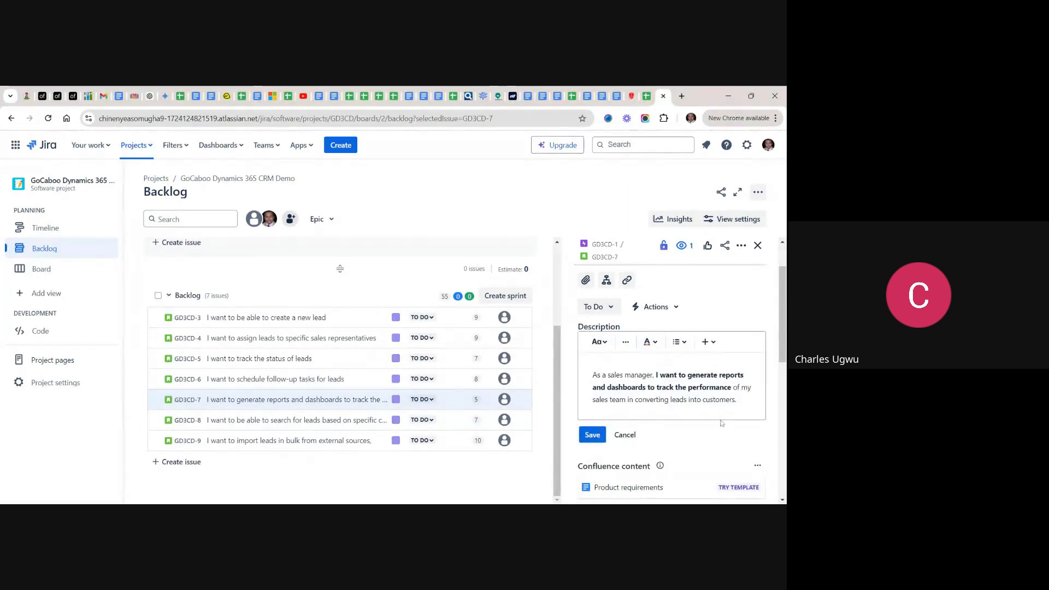
{"action": "key", "text": "Return"}
{"action": "key", "text": "Return"}
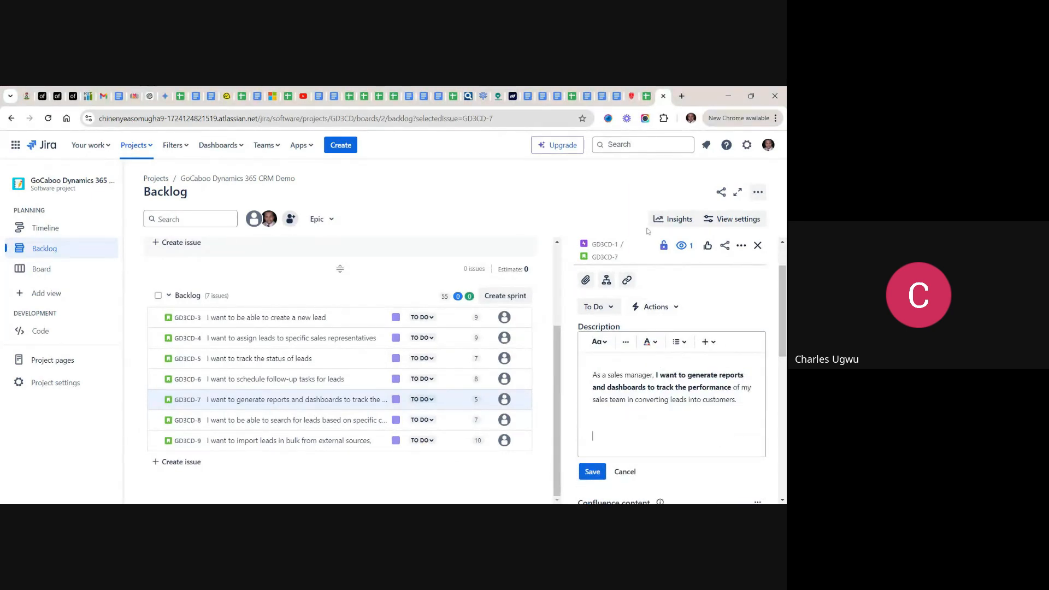
- In the backlog spreadsheet, copy the full acceptance criteria text of the reports and dashboards story from cell D7
{"action": "left_click", "coordinate": [647, 96]}
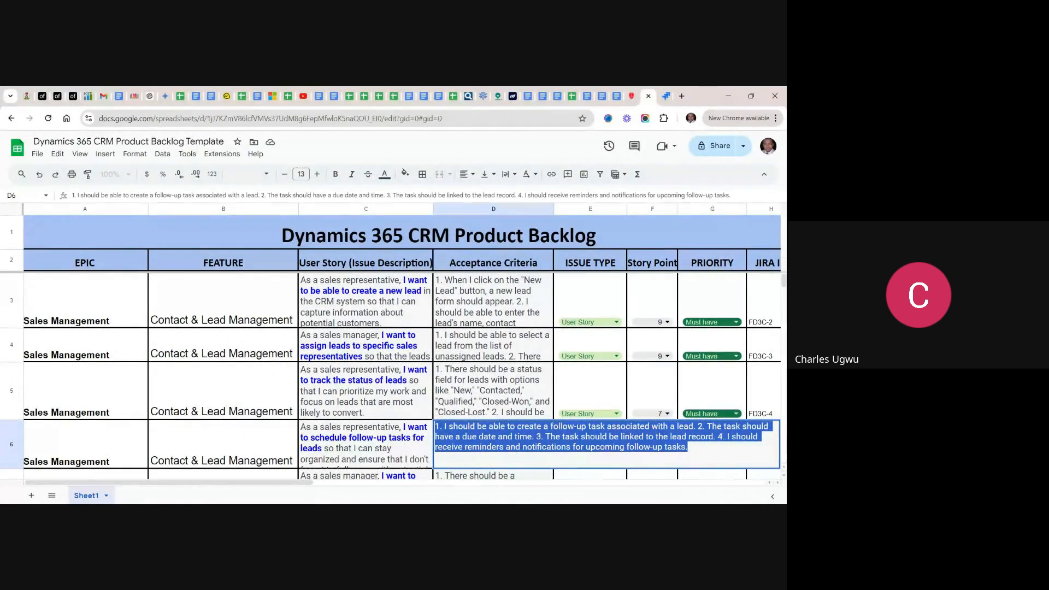
{"action": "left_click", "coordinate": [583, 395]}
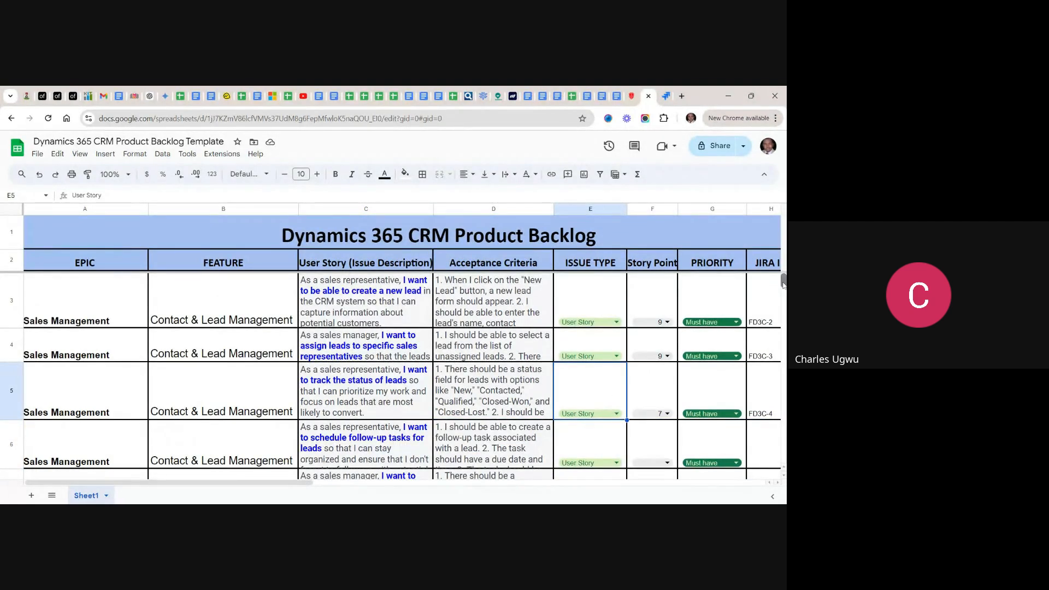
{"action": "mouse_move", "coordinate": [783, 285]}
{"action": "left_mouse_down"}
{"action": "mouse_move", "coordinate": [785, 316]}
{"action": "mouse_move", "coordinate": [776, 285]}
{"action": "left_mouse_up"}
{"action": "scroll", "coordinate": [385, 379], "scroll_direction": "down", "scroll_amount": 2}
{"action": "scroll", "coordinate": [386, 379], "scroll_direction": "down", "scroll_amount": 1}
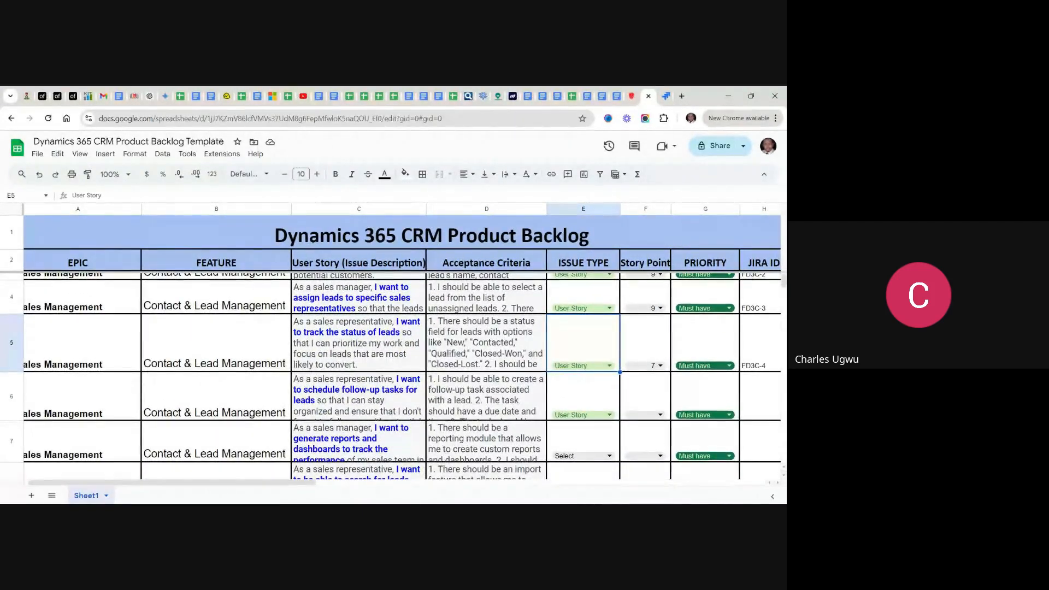
{"action": "left_click", "coordinate": [468, 435]}
{"action": "double_click", "coordinate": [468, 435]}
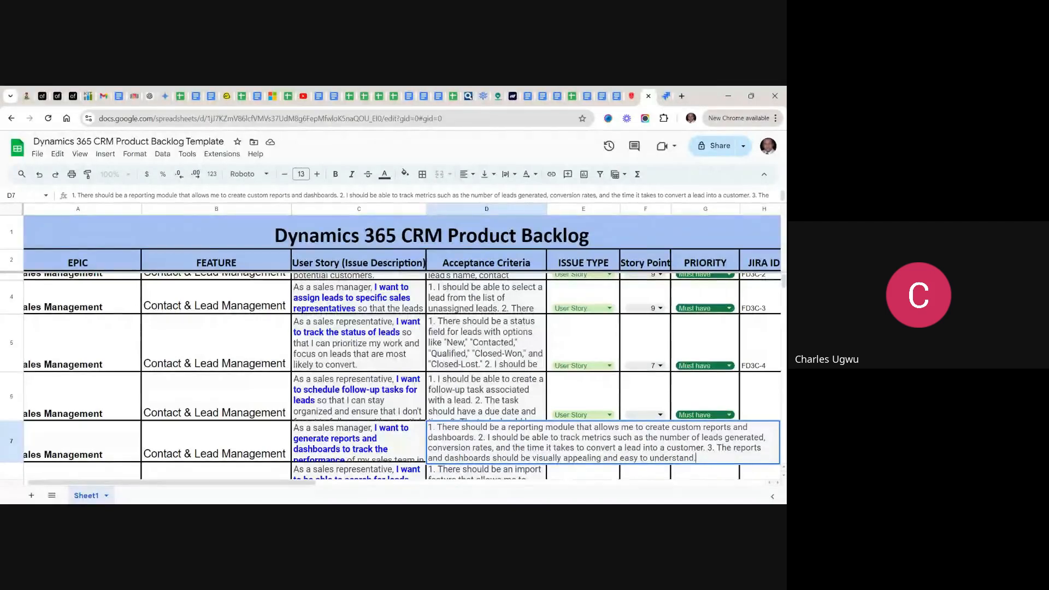
{"action": "left_click_drag", "start_coordinate": [697, 458], "coordinate": [424, 434]}
{"action": "key", "text": "ctrl+c"}
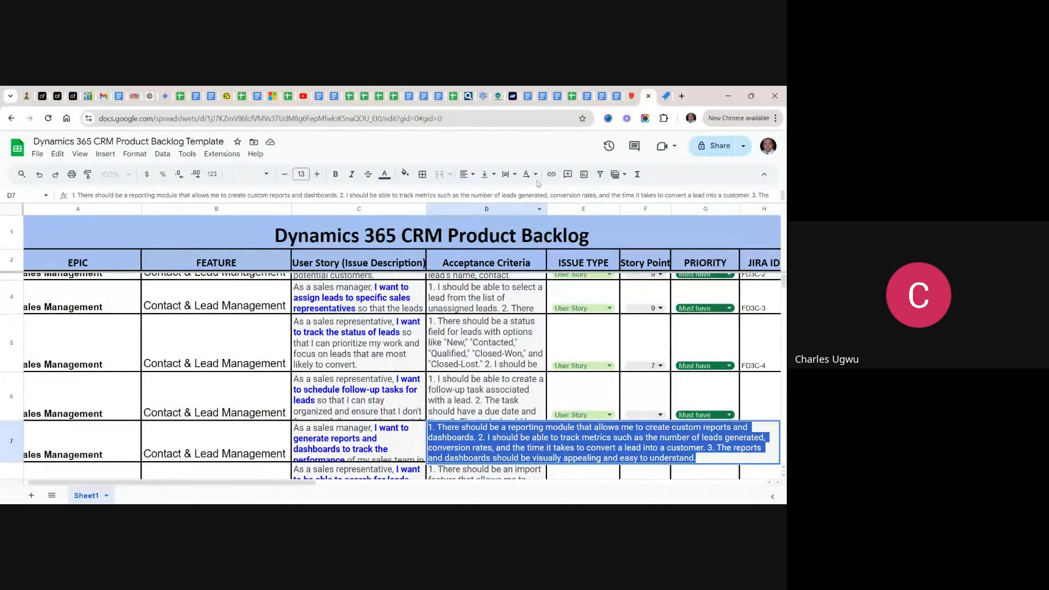
- Back in Jira, add the heading "Acceptance Criteria:" to the GD3CD-7 description and paste the copied criteria below it
{"action": "left_click", "coordinate": [666, 95]}
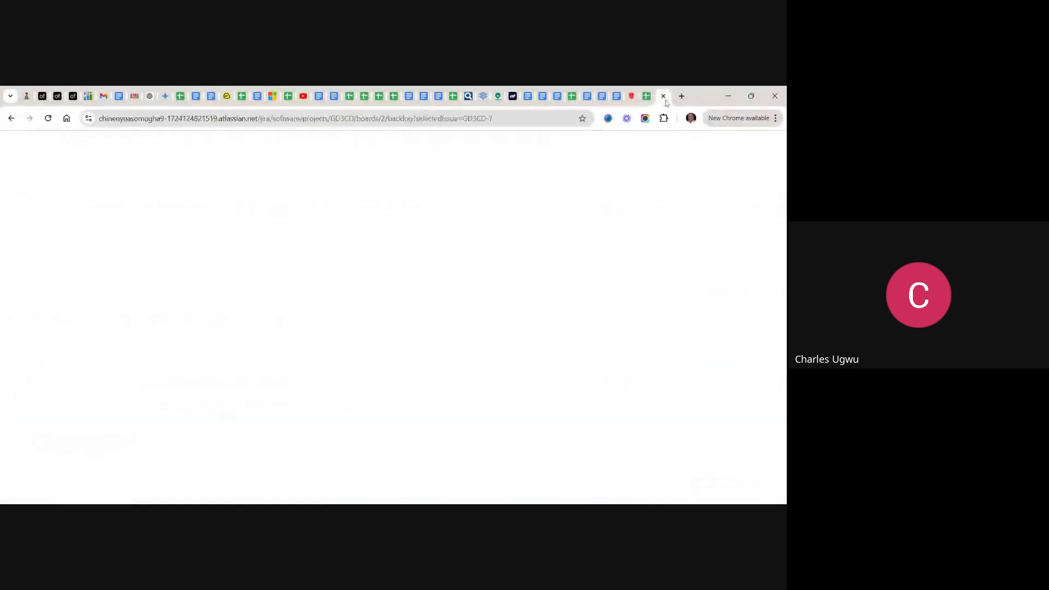
{"action": "left_click", "coordinate": [654, 435]}
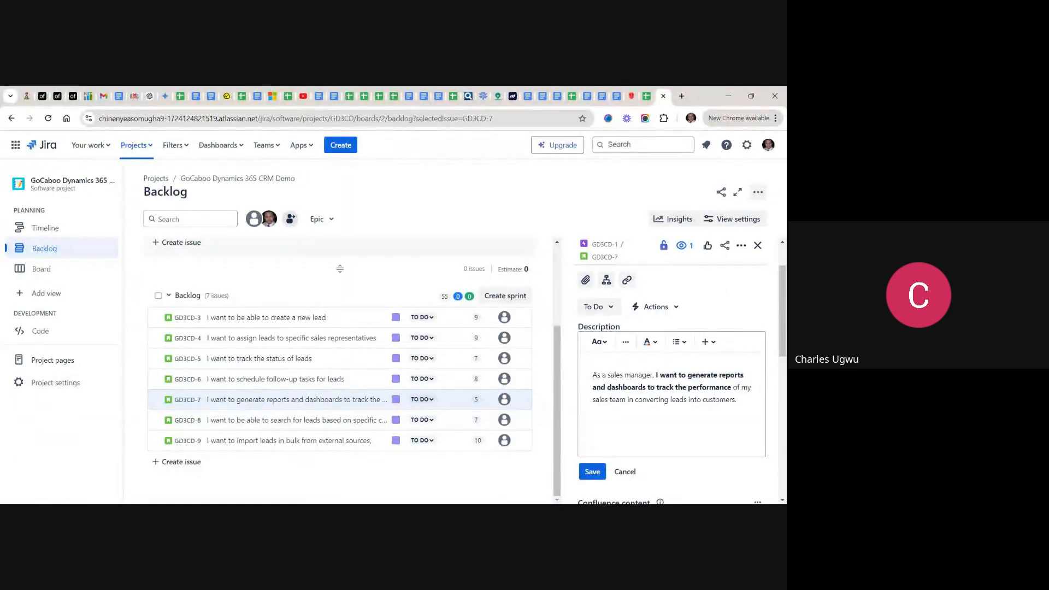
{"action": "type", "text": "Acceptance Criteria:"}
{"action": "key", "text": "Return"}
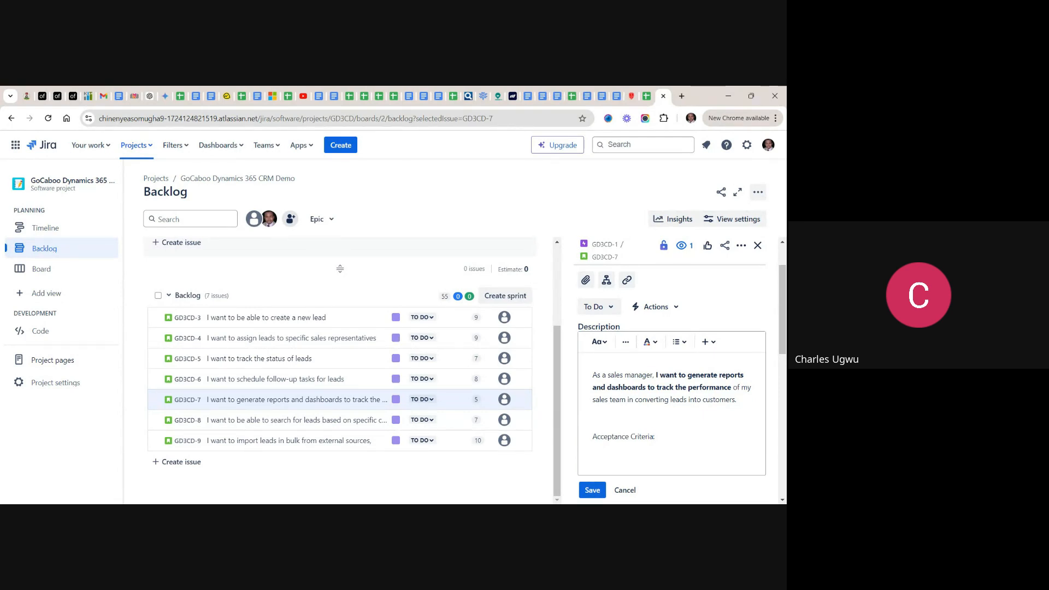
{"action": "key", "text": "ctrl+v"}
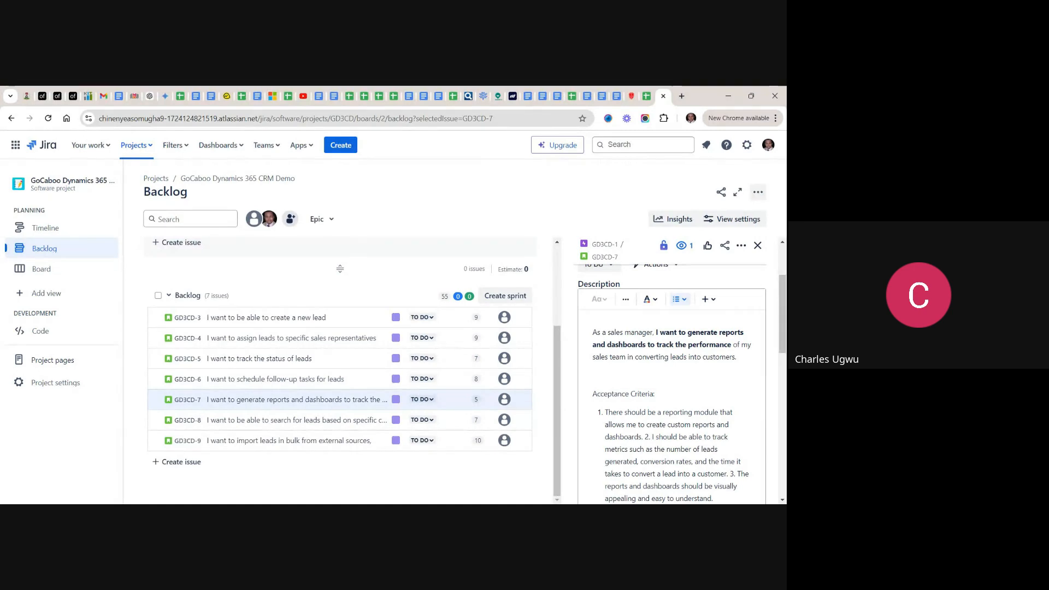
- Move the metrics-tracking and visual-appeal criteria into their own numbered list items, removing the typed numbers 2. and 3
{"action": "key", "text": "BackSpace"}
{"action": "key", "text": "BackSpace"}
{"action": "key", "text": "BackSpace"}
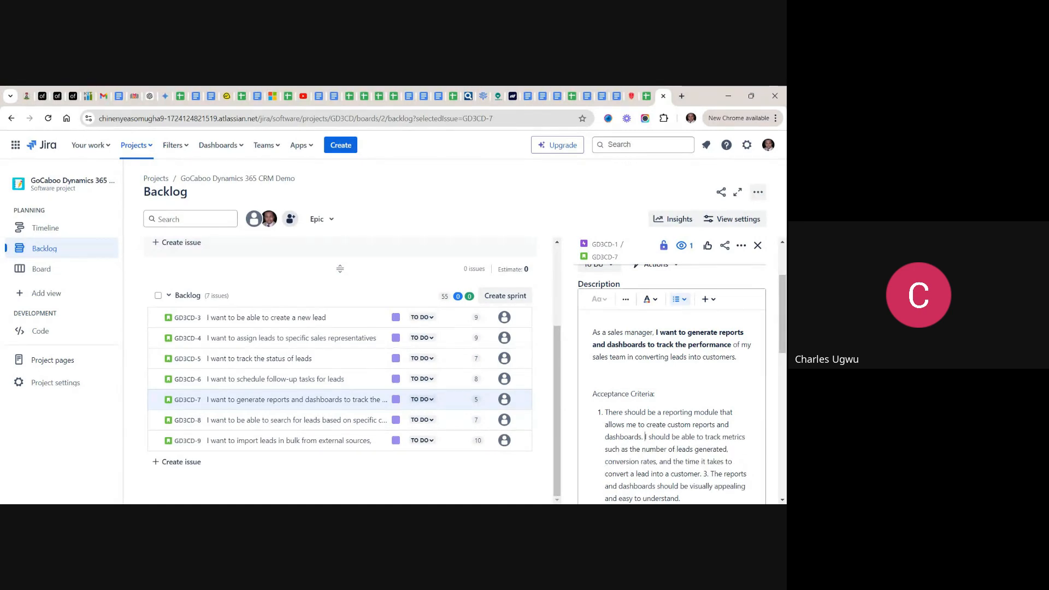
{"action": "key", "text": "Return"}
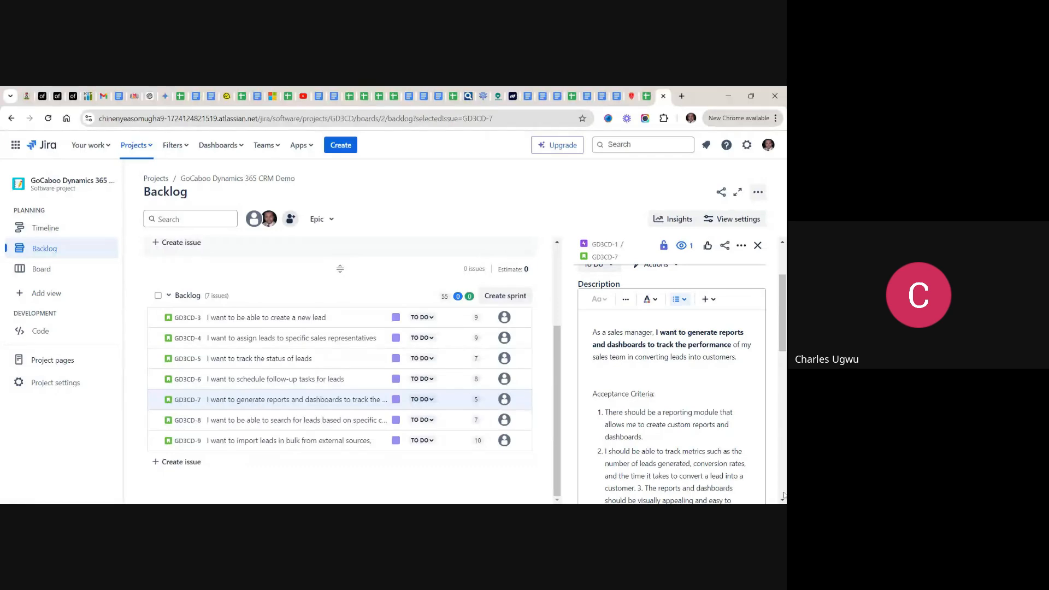
{"action": "scroll", "coordinate": [783, 501], "scroll_direction": "down", "scroll_amount": 2}
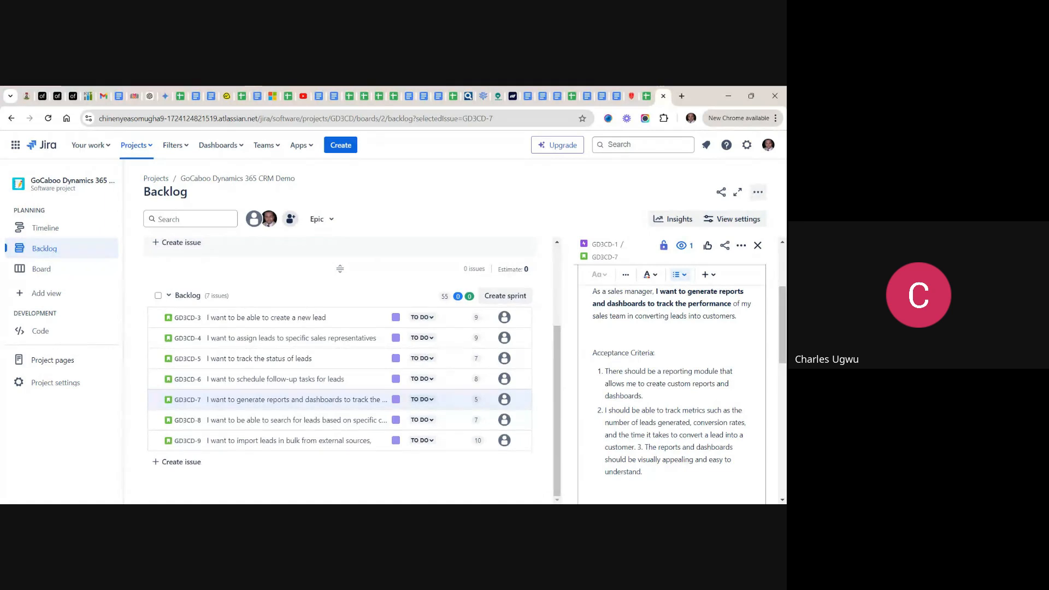
{"action": "left_click", "coordinate": [645, 447]}
{"action": "key", "text": "BackSpace"}
{"action": "key", "text": "BackSpace"}
{"action": "key", "text": "BackSpace"}
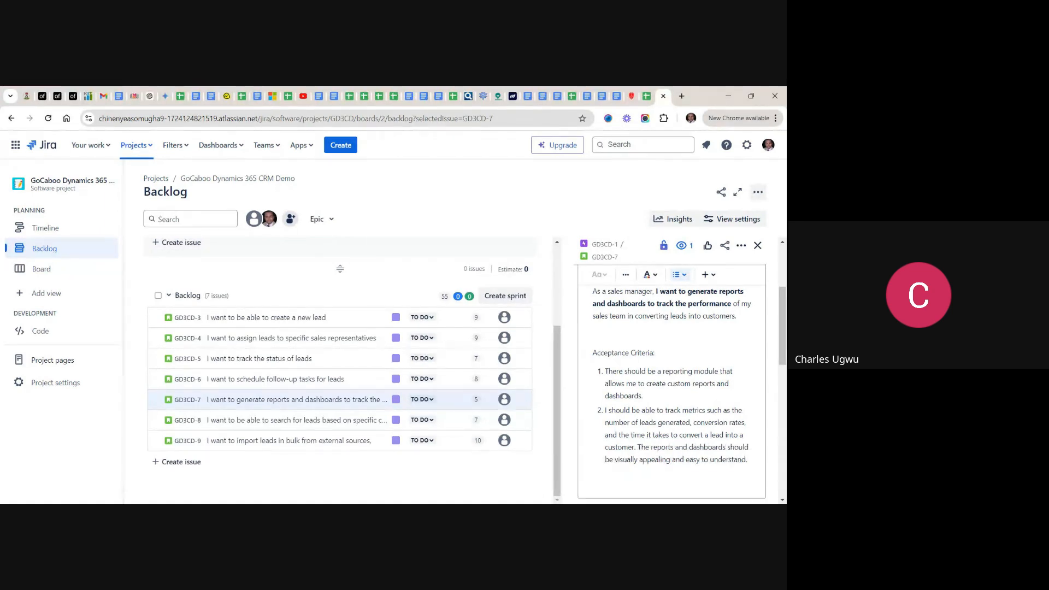
{"action": "key", "text": "Return"}
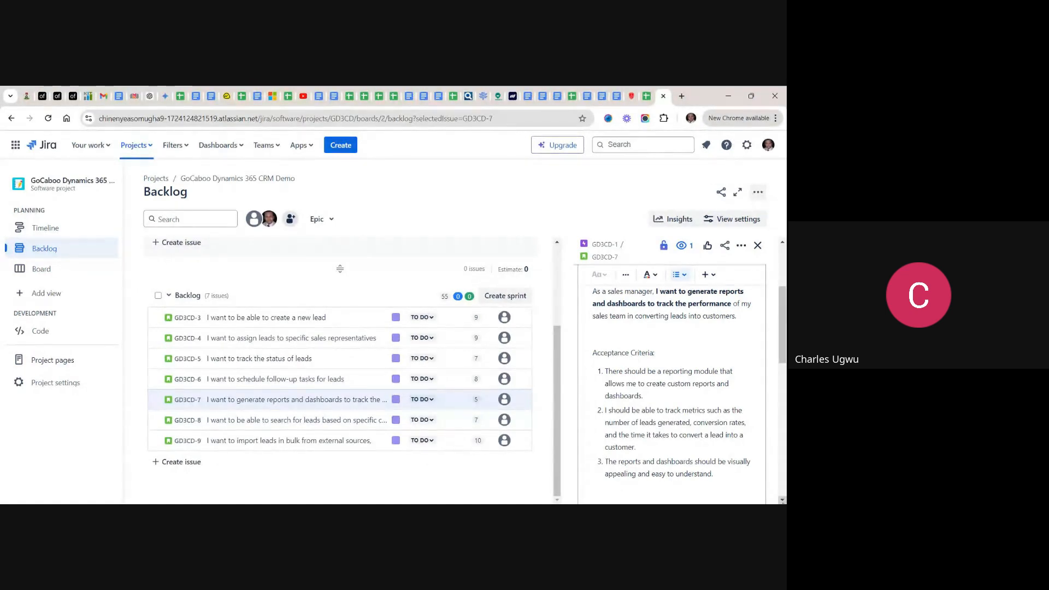
- Save the GD3CD-7 description, review the acceptance criteria, and close the issue details
{"action": "scroll", "coordinate": [616, 470], "scroll_direction": "down", "scroll_amount": 4}
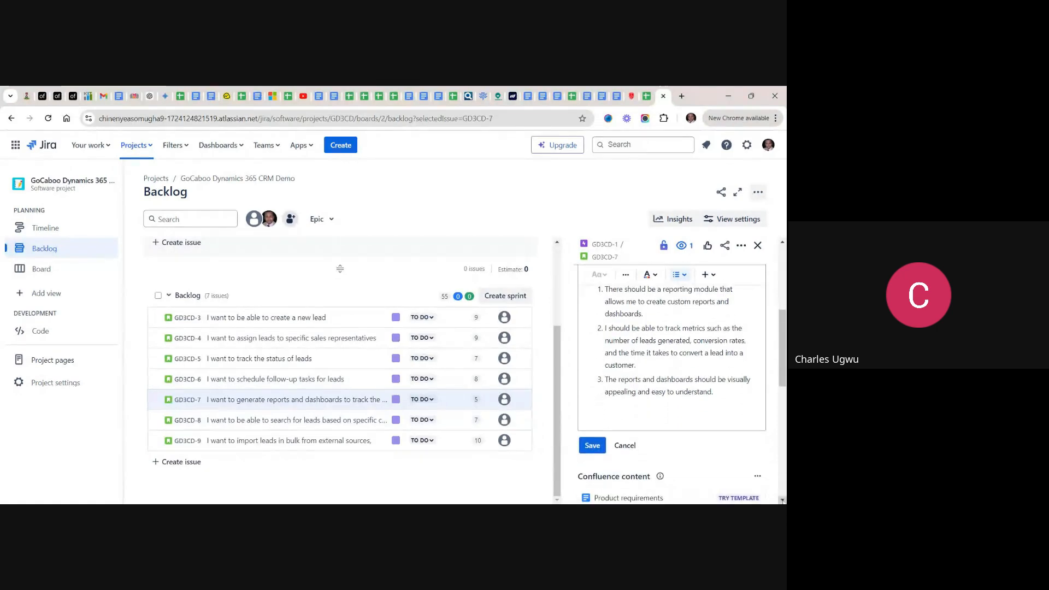
{"action": "left_click", "coordinate": [593, 445]}
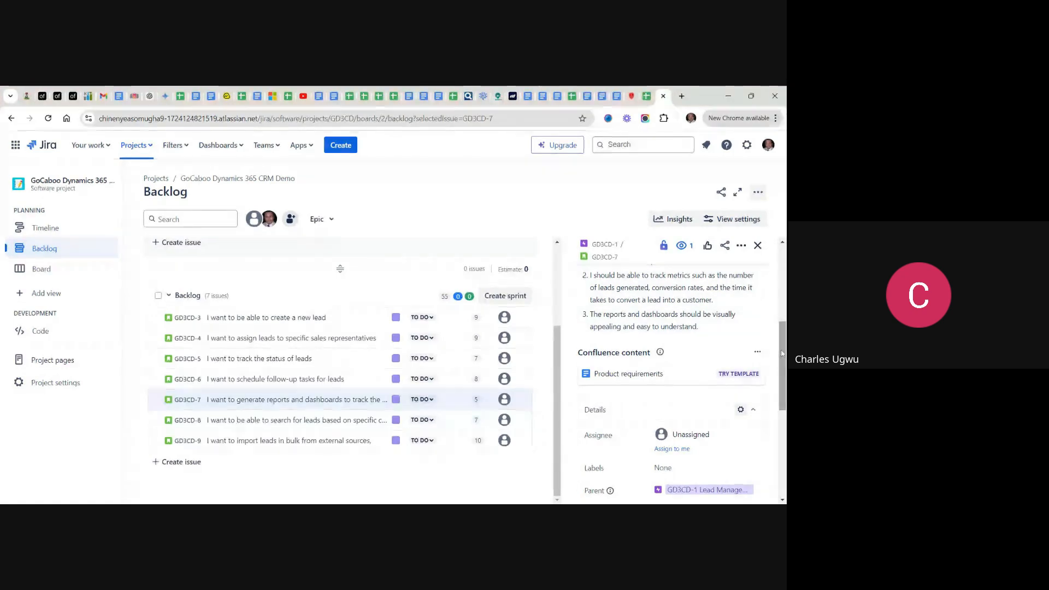
{"action": "left_click_drag", "start_coordinate": [781, 353], "coordinate": [780, 329]}
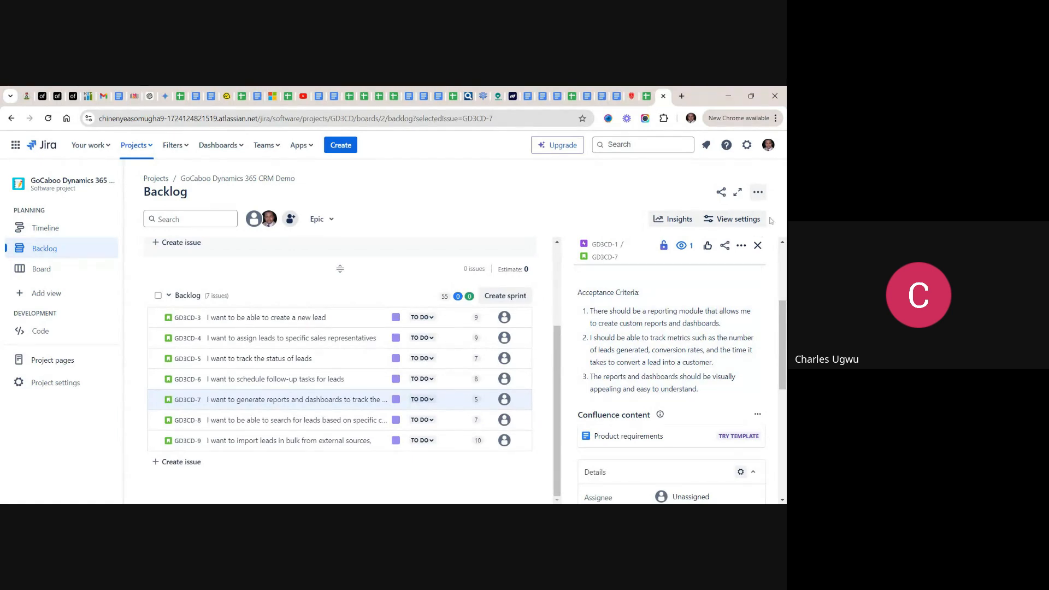
{"action": "left_click", "coordinate": [756, 246]}
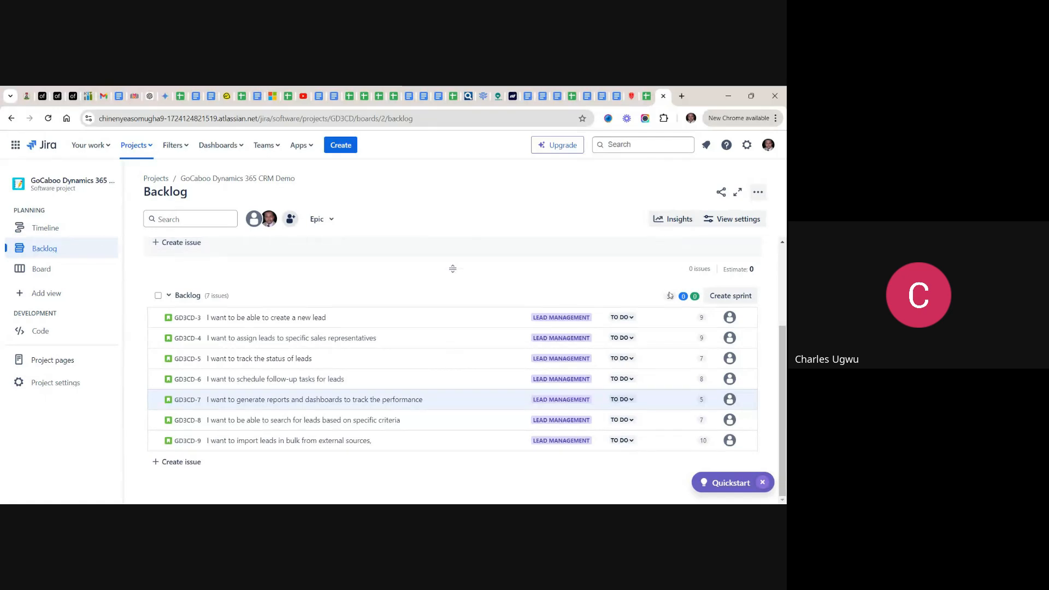
- Examine the backlog's story point total, the GD3CD Sprint 1 section and the list of stories
{"action": "mouse_move", "coordinate": [672, 300]}
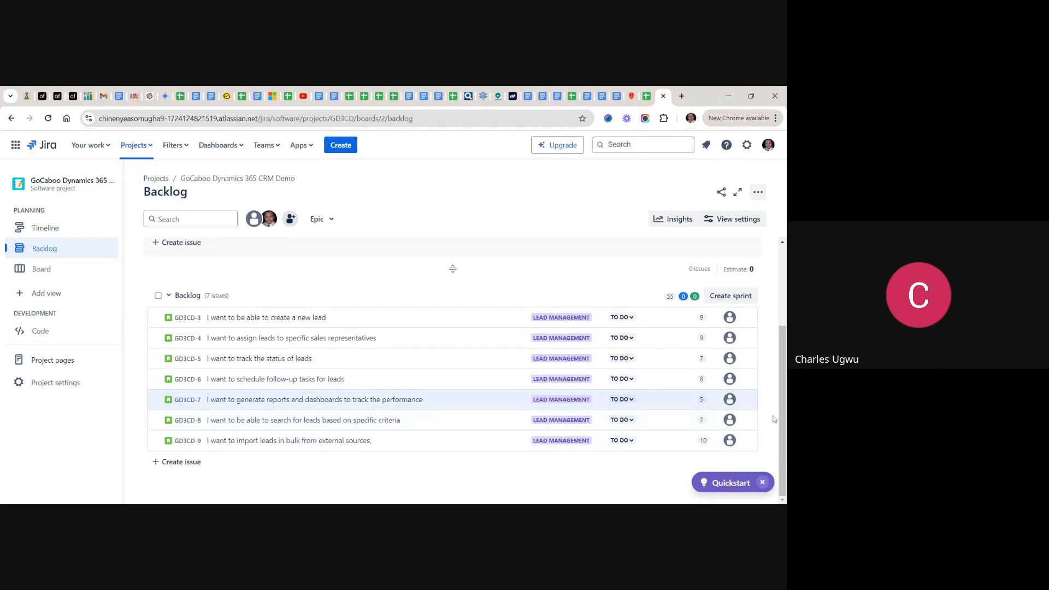
{"action": "left_click_drag", "start_coordinate": [782, 420], "coordinate": [768, 337]}
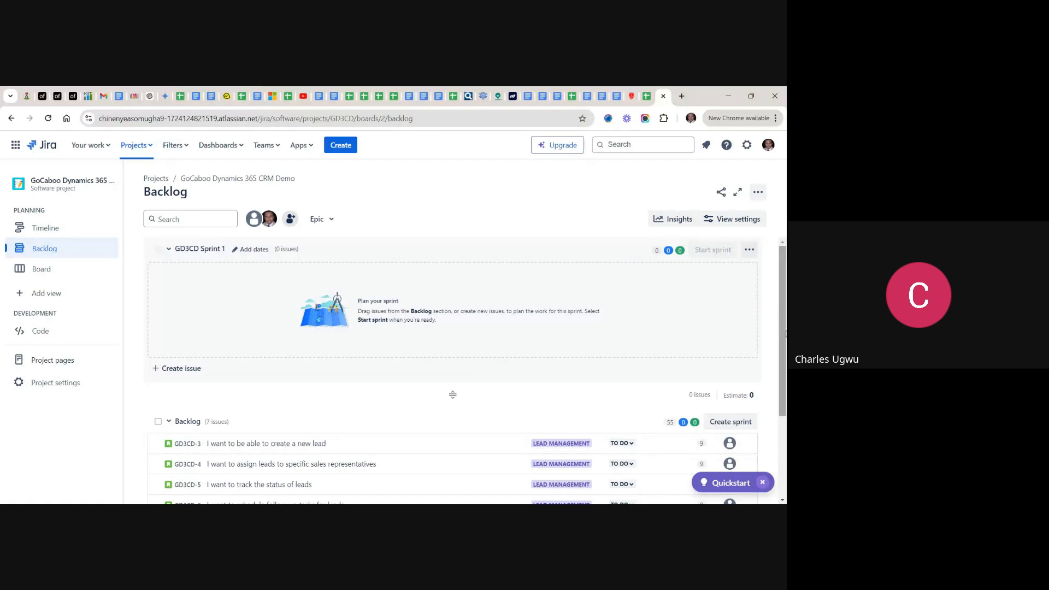
{"action": "left_click_drag", "start_coordinate": [786, 334], "coordinate": [781, 443]}
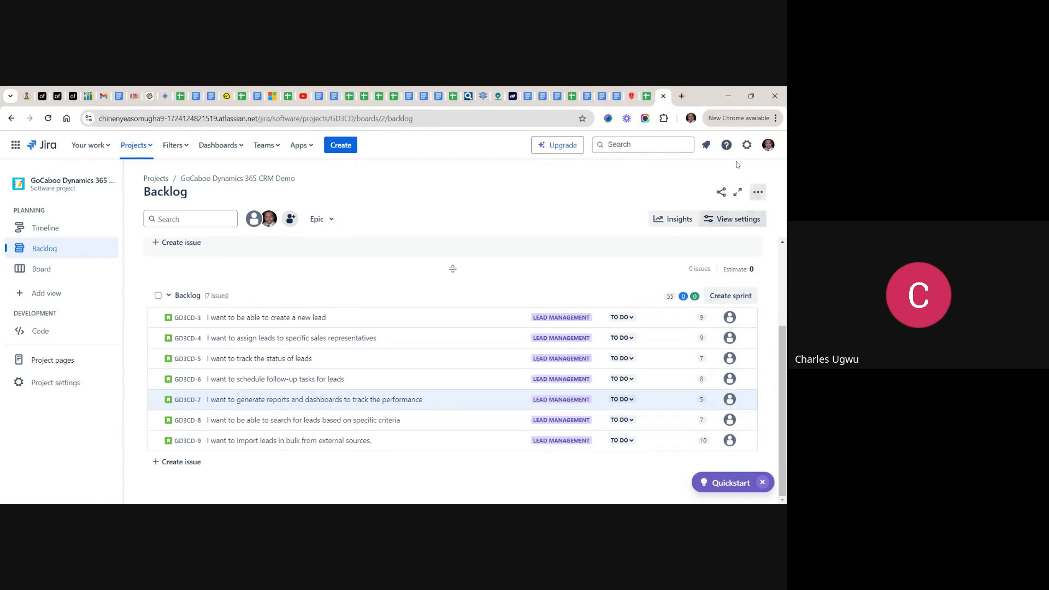
- Switch to the backlog spreadsheet and look through the epics and features listed below the lead management stories
{"action": "left_click", "coordinate": [648, 96]}
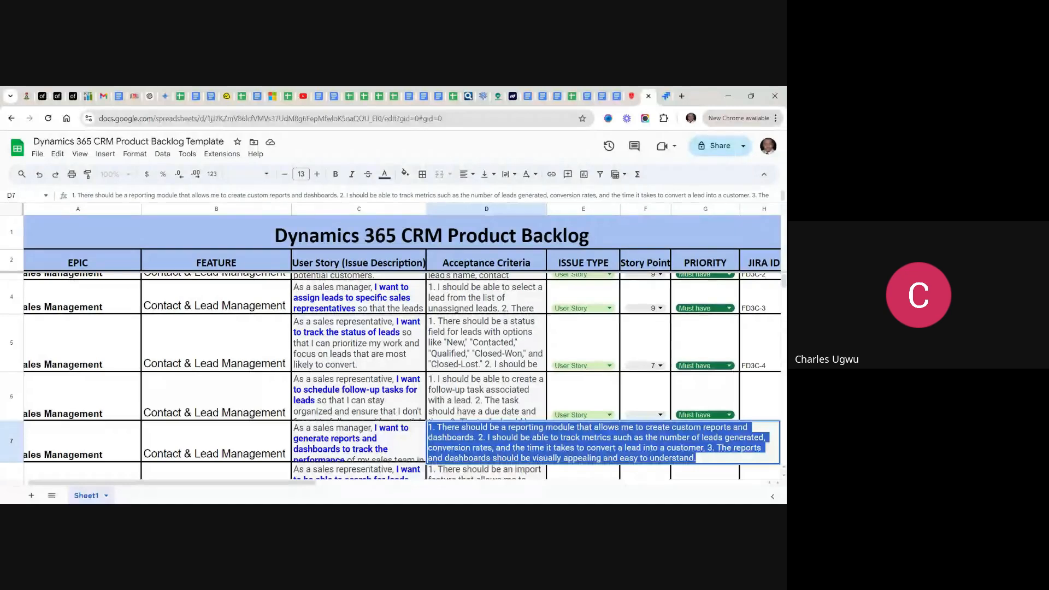
{"action": "left_click", "coordinate": [371, 435]}
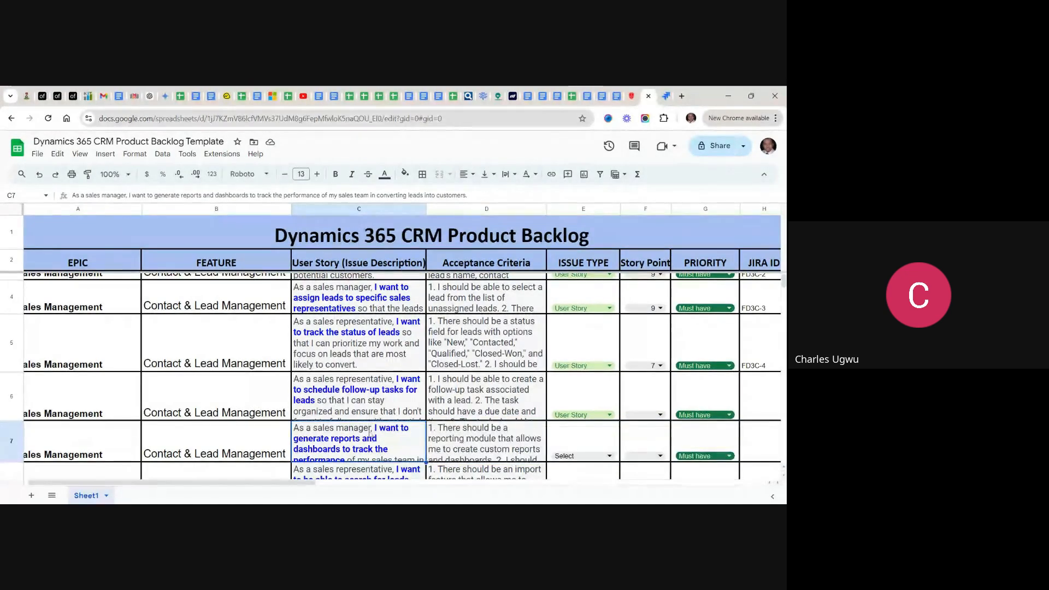
{"action": "scroll", "coordinate": [382, 377], "scroll_direction": "down", "scroll_amount": 20}
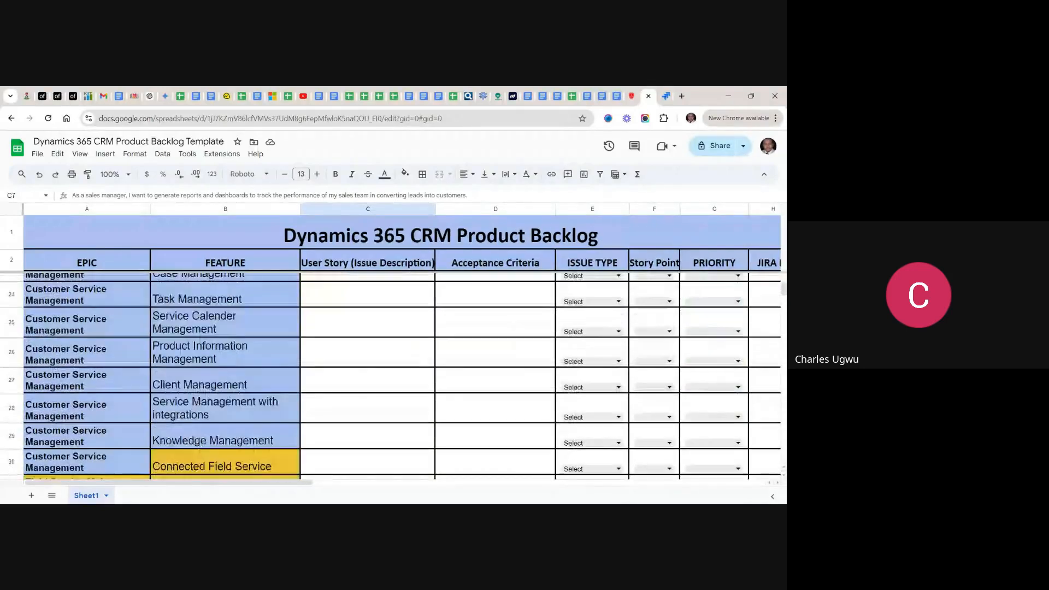
{"action": "scroll", "coordinate": [382, 377], "scroll_direction": "down", "scroll_amount": 6}
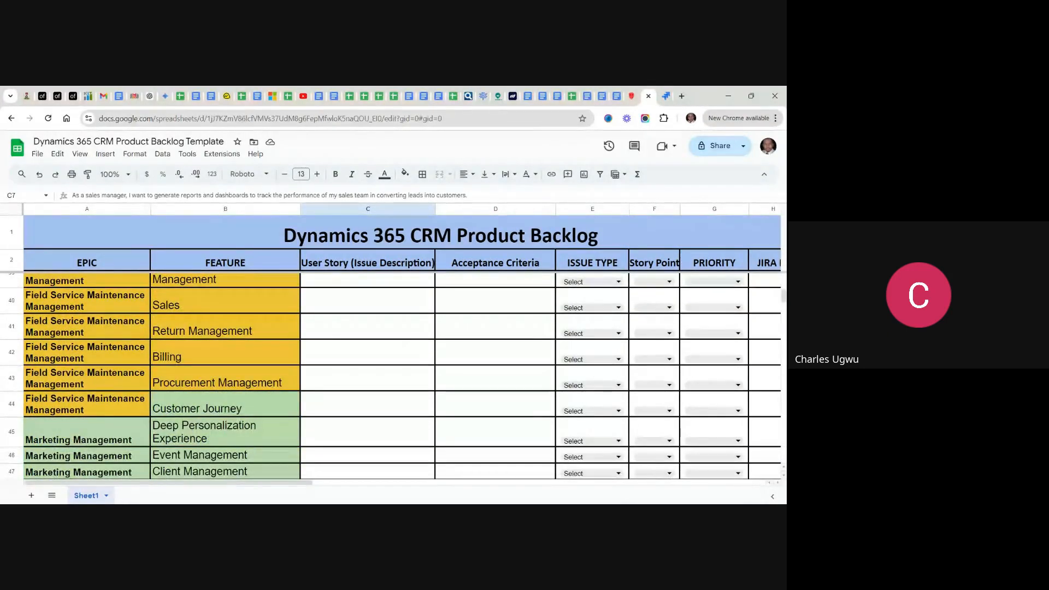
{"action": "scroll", "coordinate": [382, 377], "scroll_direction": "up", "scroll_amount": 3}
{"action": "scroll", "coordinate": [382, 377], "scroll_direction": "up", "scroll_amount": 20}
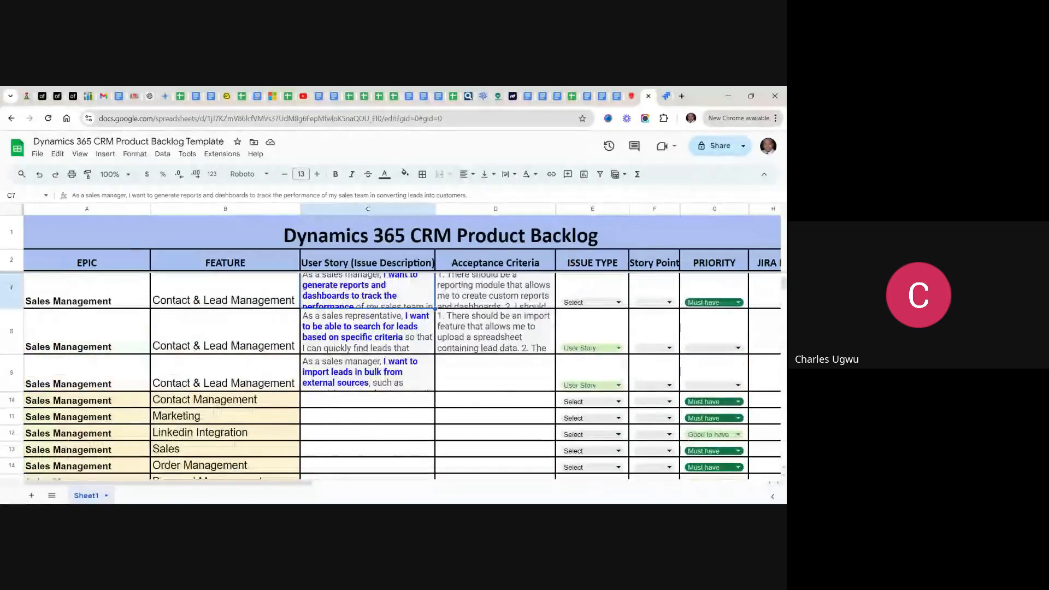
{"action": "scroll", "coordinate": [382, 377], "scroll_direction": "up", "scroll_amount": 2}
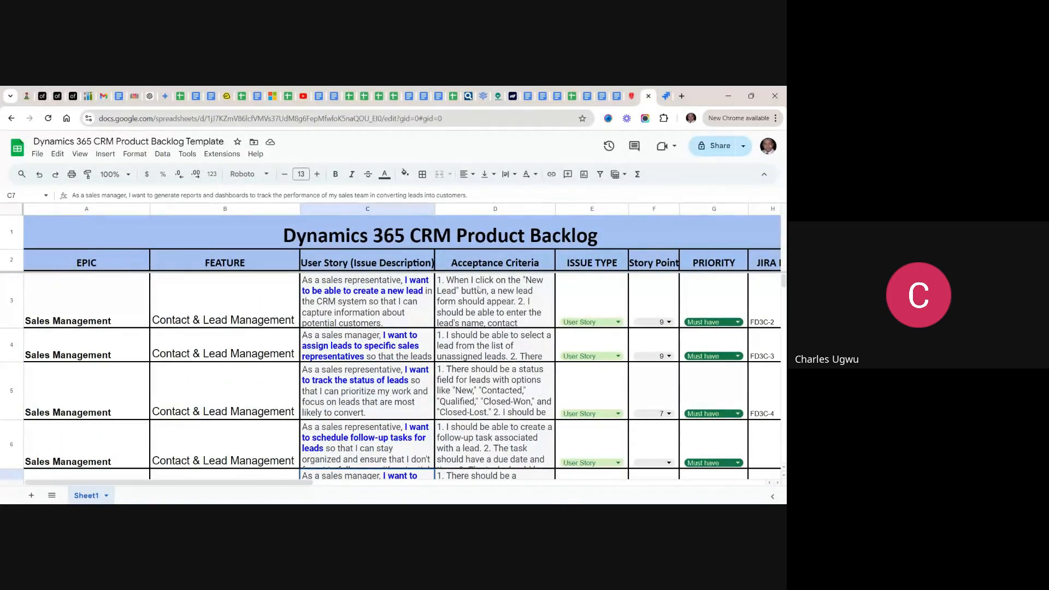
- Compare Jira's GD3CD Sprint 1 section with the spreadsheet's features down to the Marketing Management rows, and return to Jira
{"action": "left_click", "coordinate": [665, 96]}
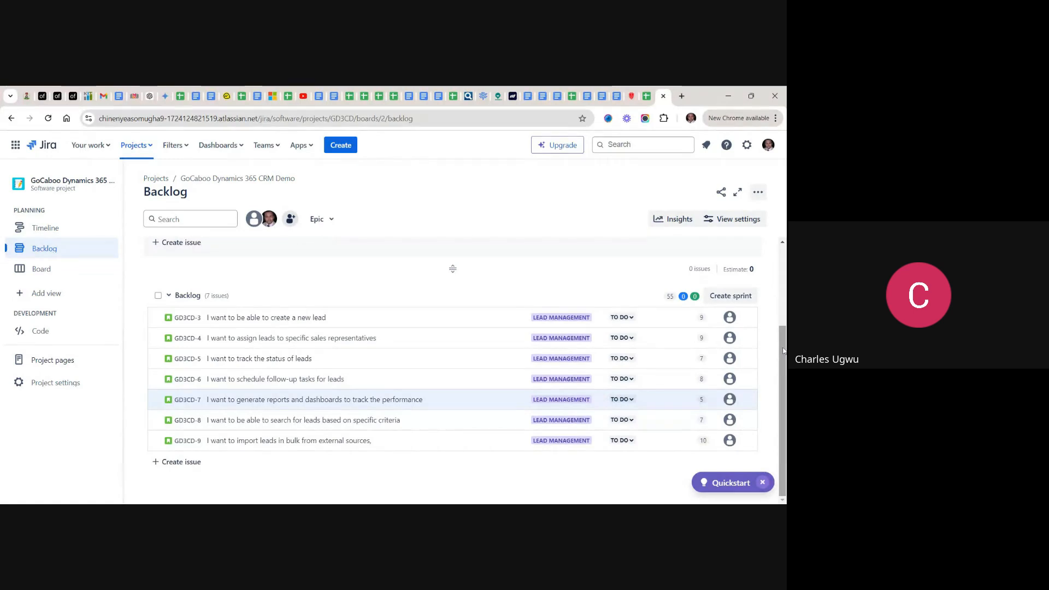
{"action": "left_click_drag", "start_coordinate": [783, 346], "coordinate": [785, 269]}
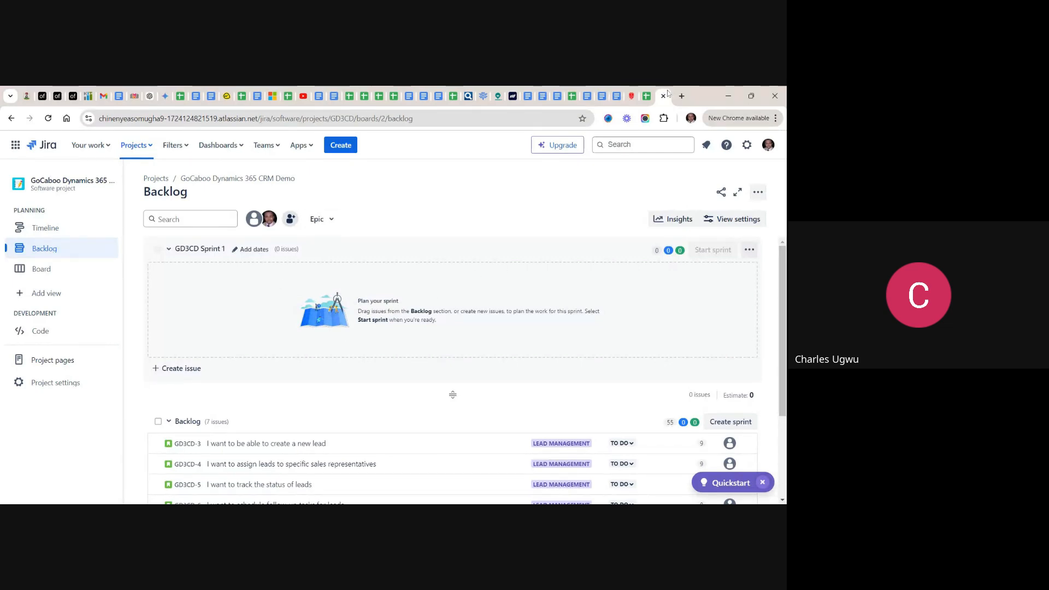
{"action": "left_click", "coordinate": [647, 97]}
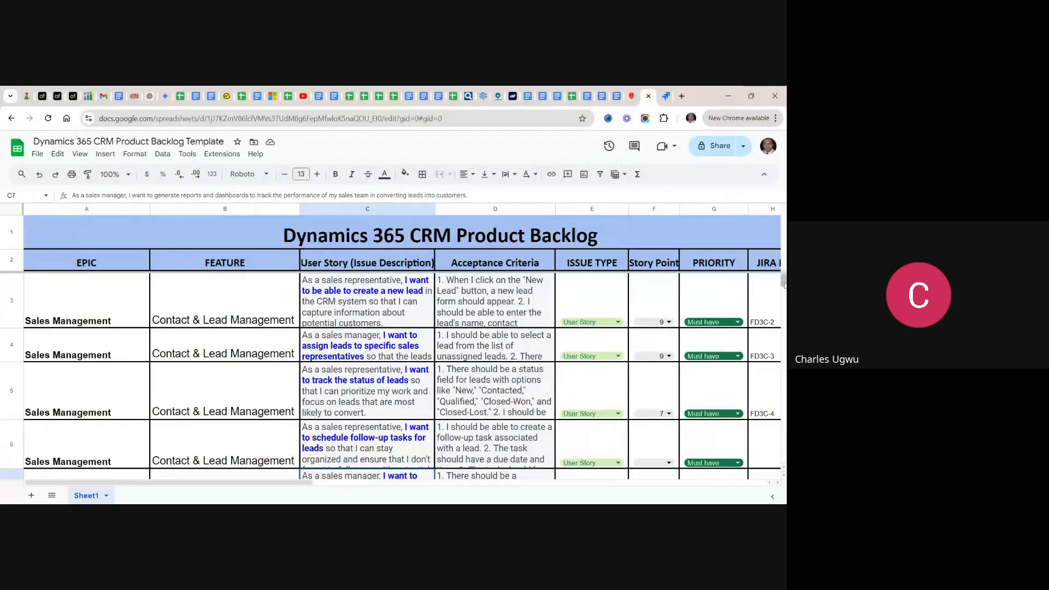
{"action": "left_click_drag", "start_coordinate": [784, 281], "coordinate": [776, 304]}
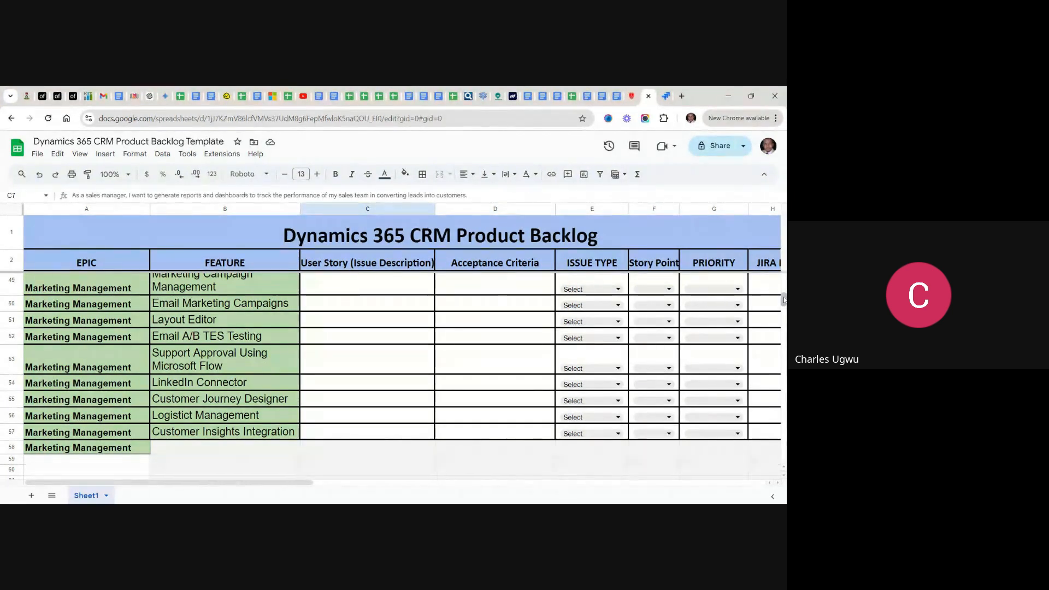
{"action": "left_click_drag", "start_coordinate": [784, 300], "coordinate": [784, 278]}
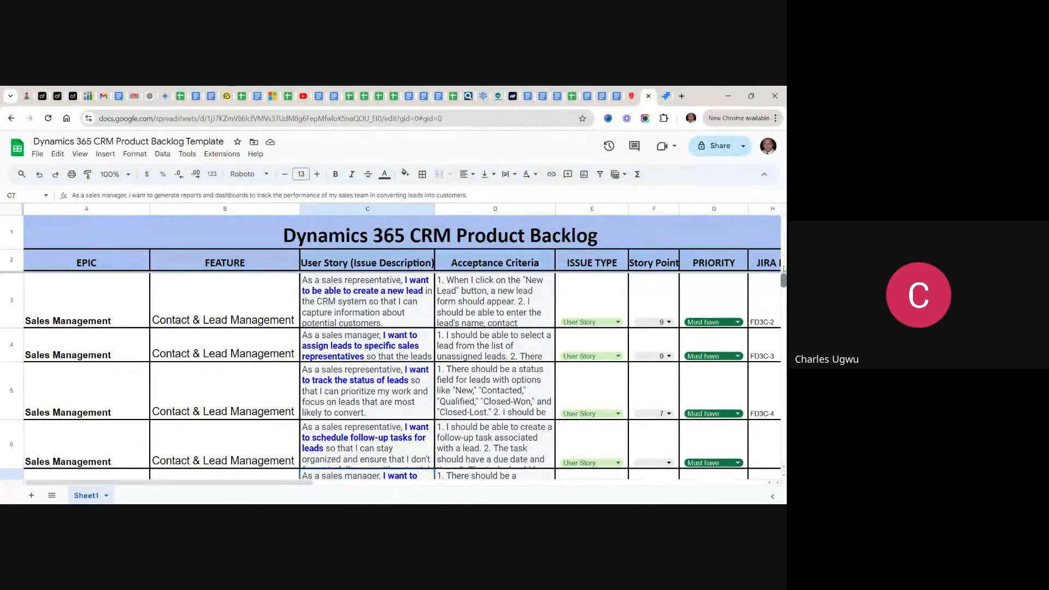
{"action": "mouse_move", "coordinate": [785, 269]}
{"action": "left_mouse_down"}
{"action": "mouse_move", "coordinate": [784, 281]}
{"action": "mouse_move", "coordinate": [785, 263]}
{"action": "left_mouse_up"}
{"action": "left_click", "coordinate": [666, 97]}
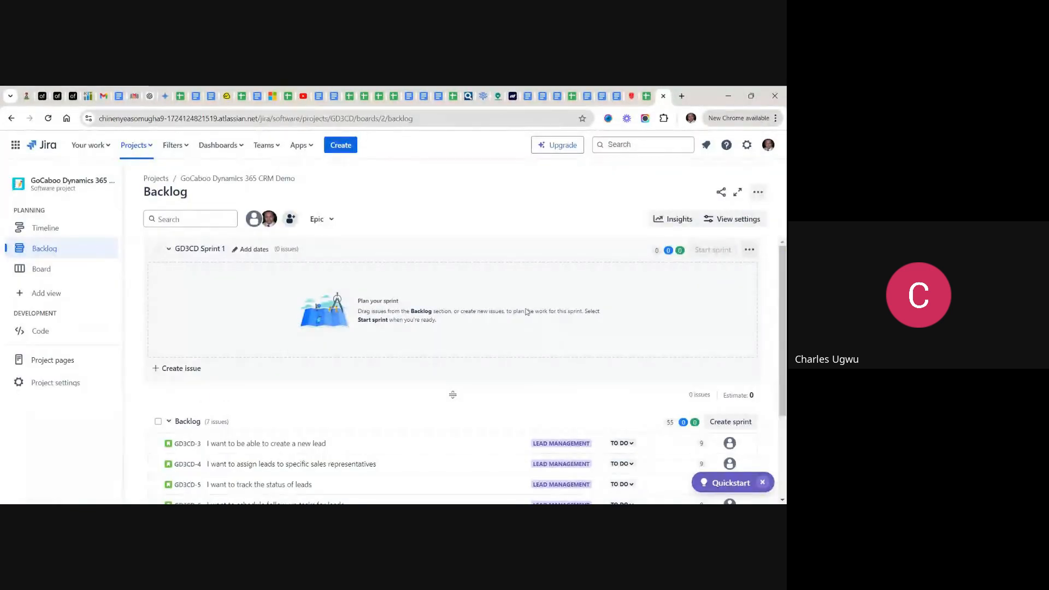